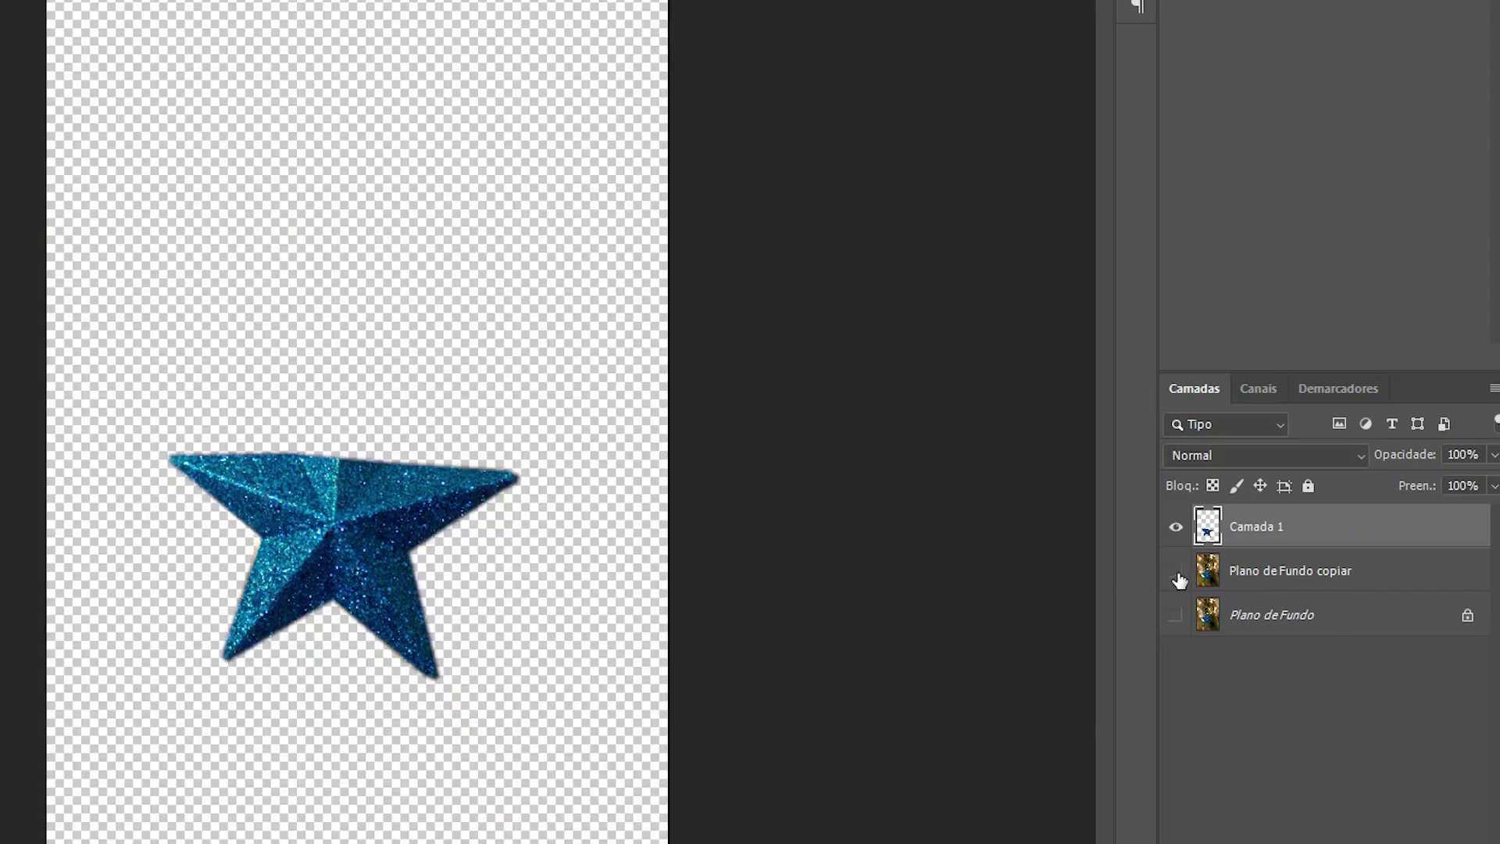
Step: Lasso one star facet, copy it to a new layer, and rotate it onto the top point
left_click(167, 460)
left_click(335, 455)
left_click(330, 528)
key("ctrl+j")
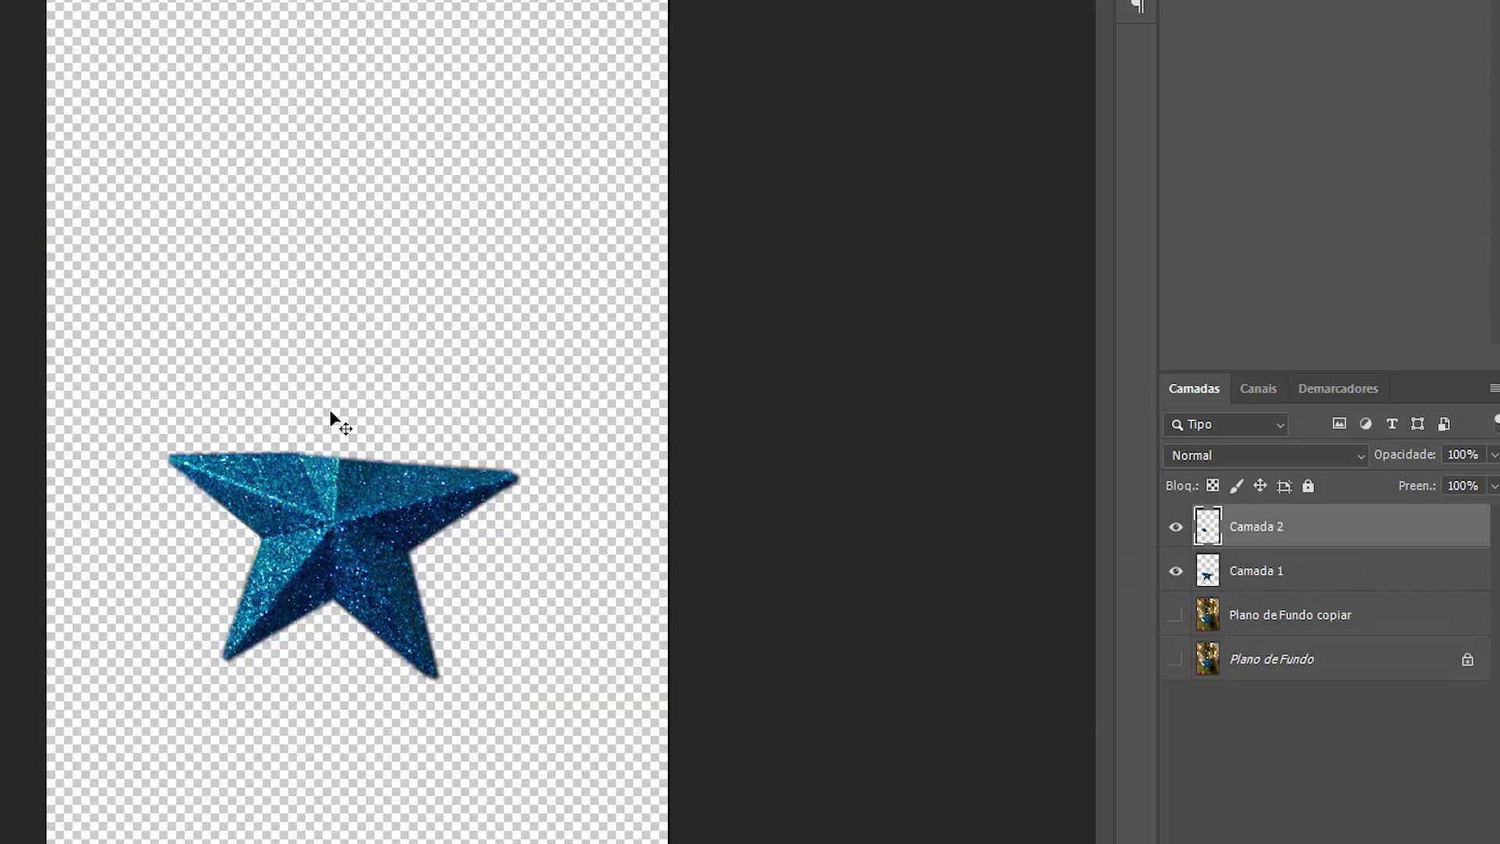
left_click_drag(277, 477, 361, 378)
left_click_drag(433, 338, 475, 314)
left_click_drag(344, 430, 355, 414)
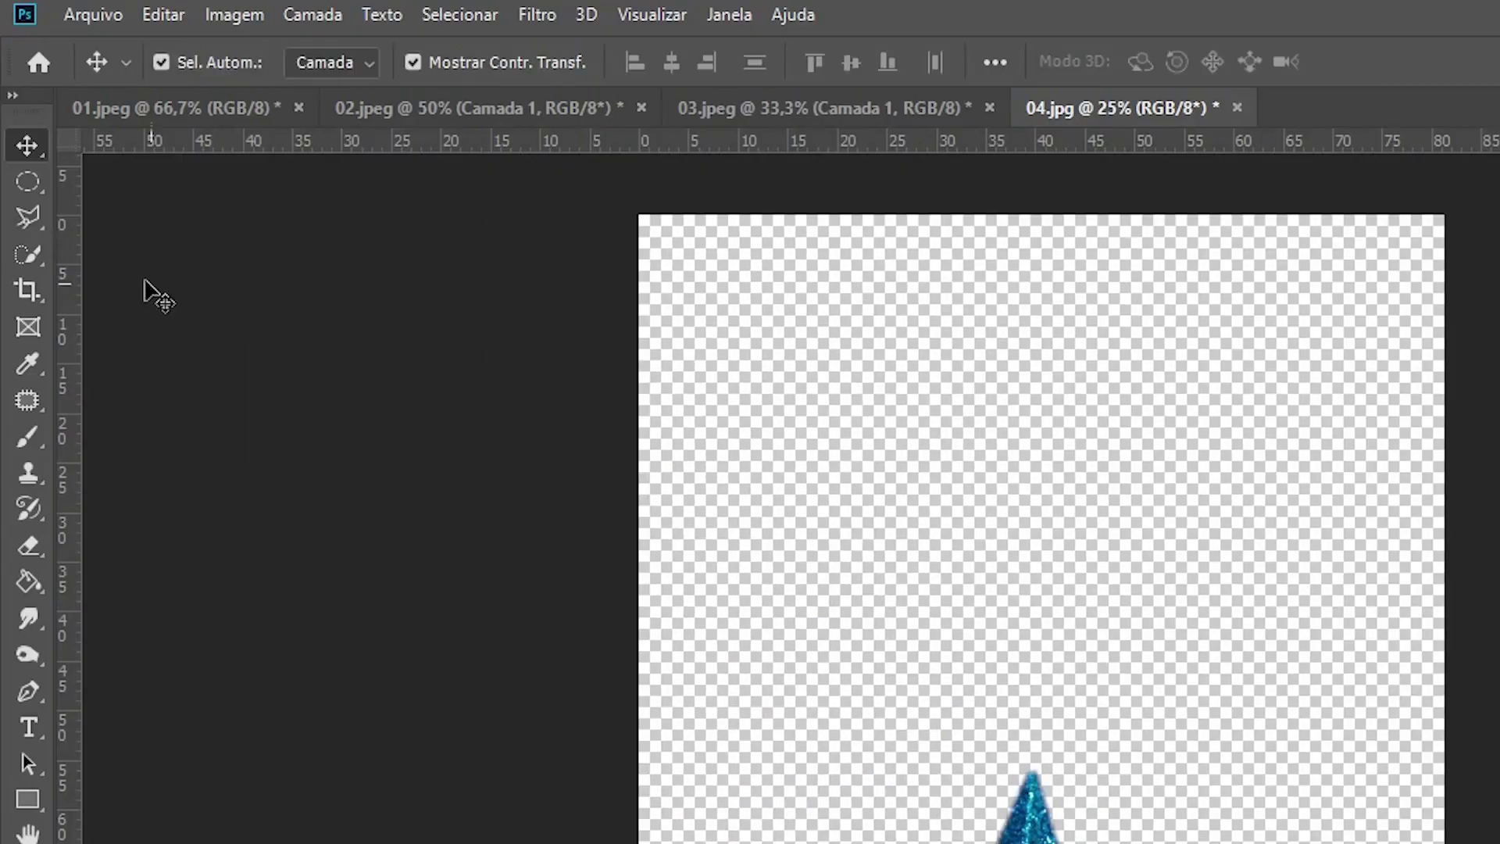
Step: Try the Magnetic Lasso from the lasso variants, then return to the freehand Lasso
right_click(19, 156)
left_click(135, 199)
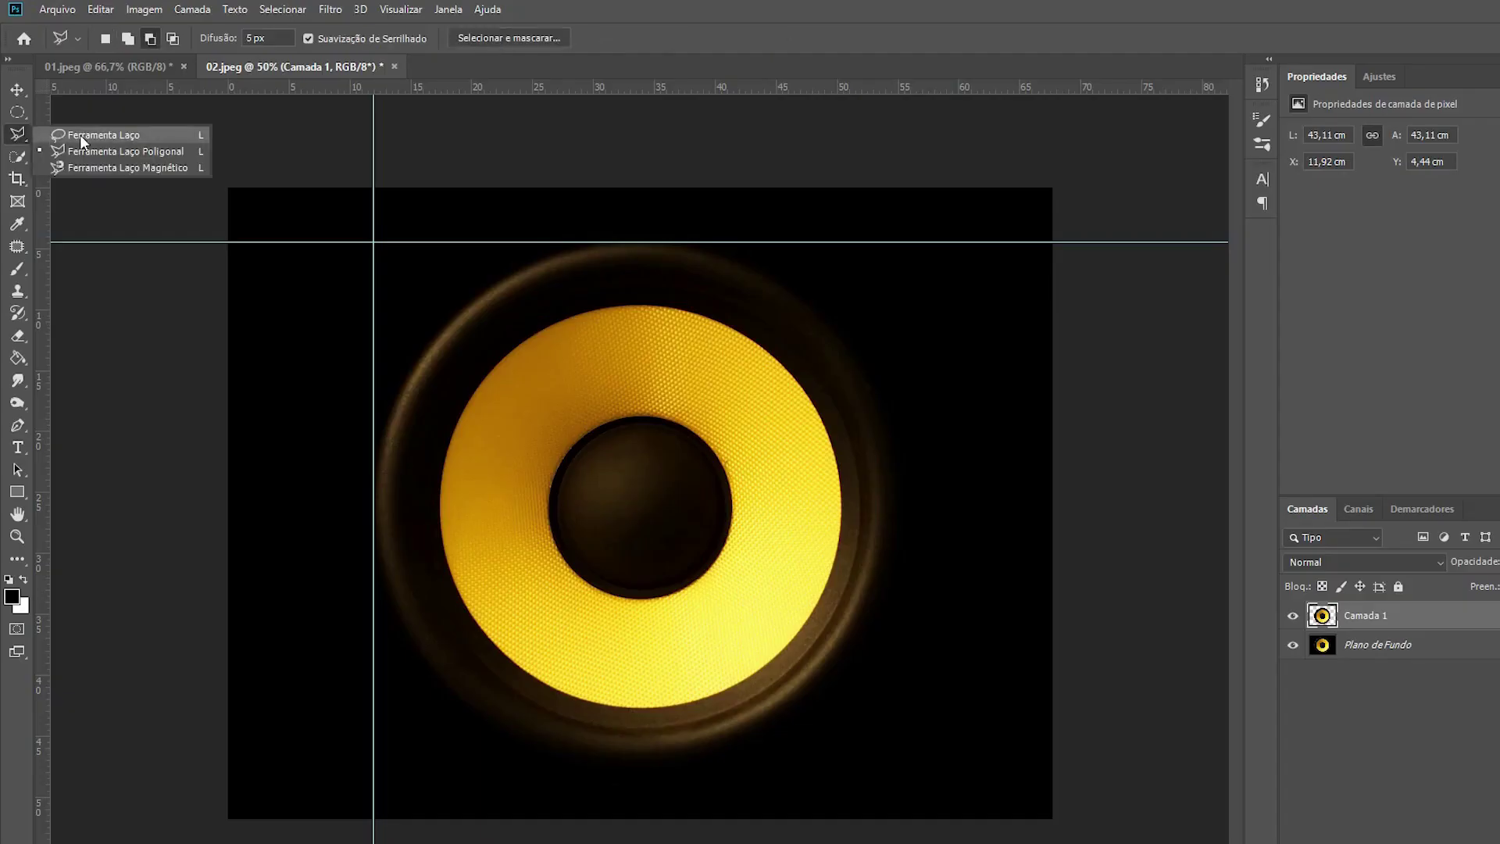
left_click(114, 137)
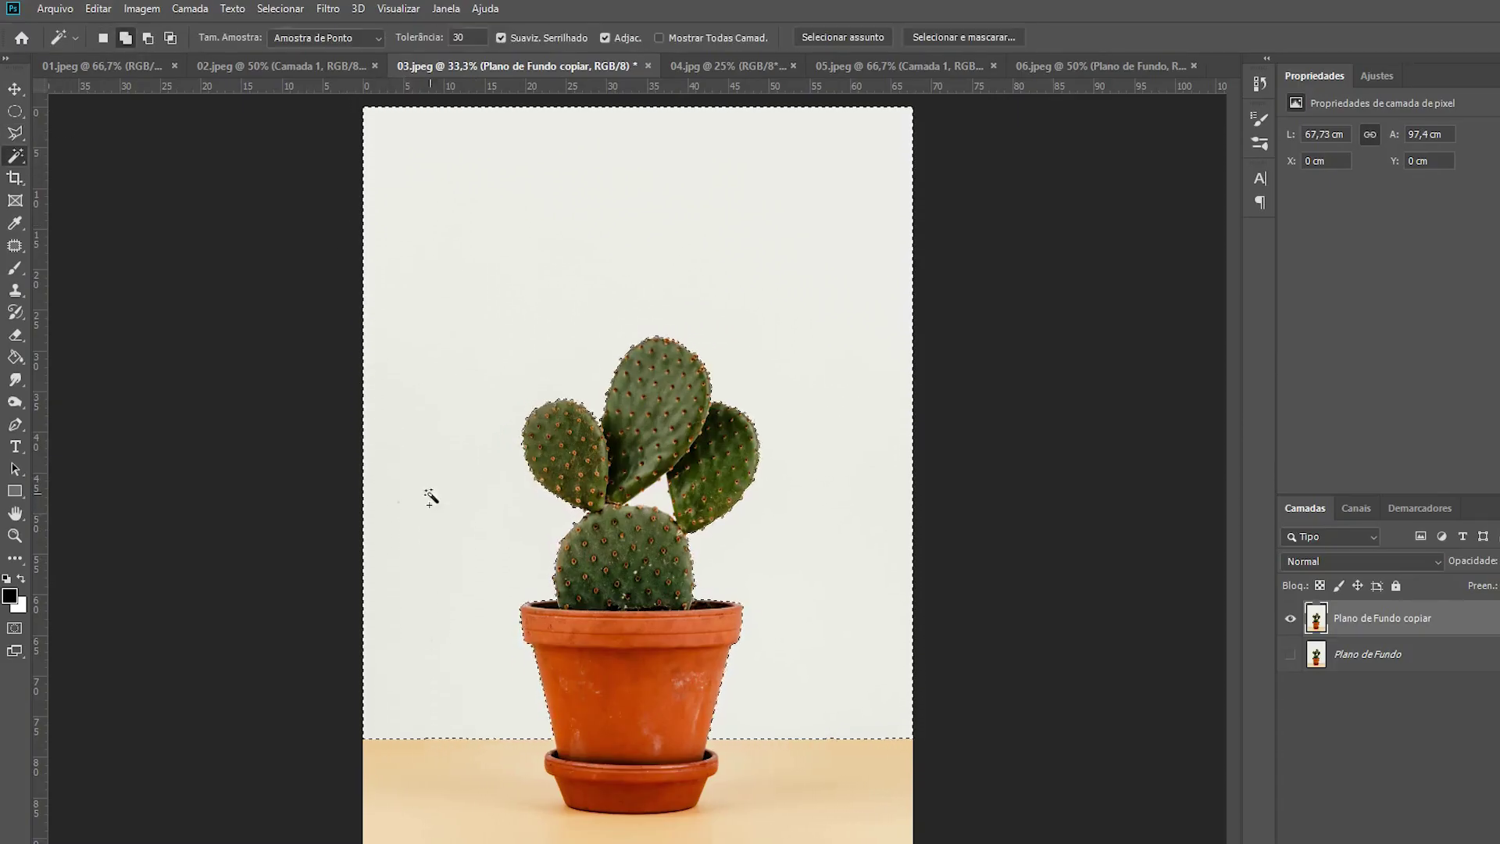
Step: Delete the backdrop, then select the pale wall with Color Range and delete it from the copy layer
key("Delete")
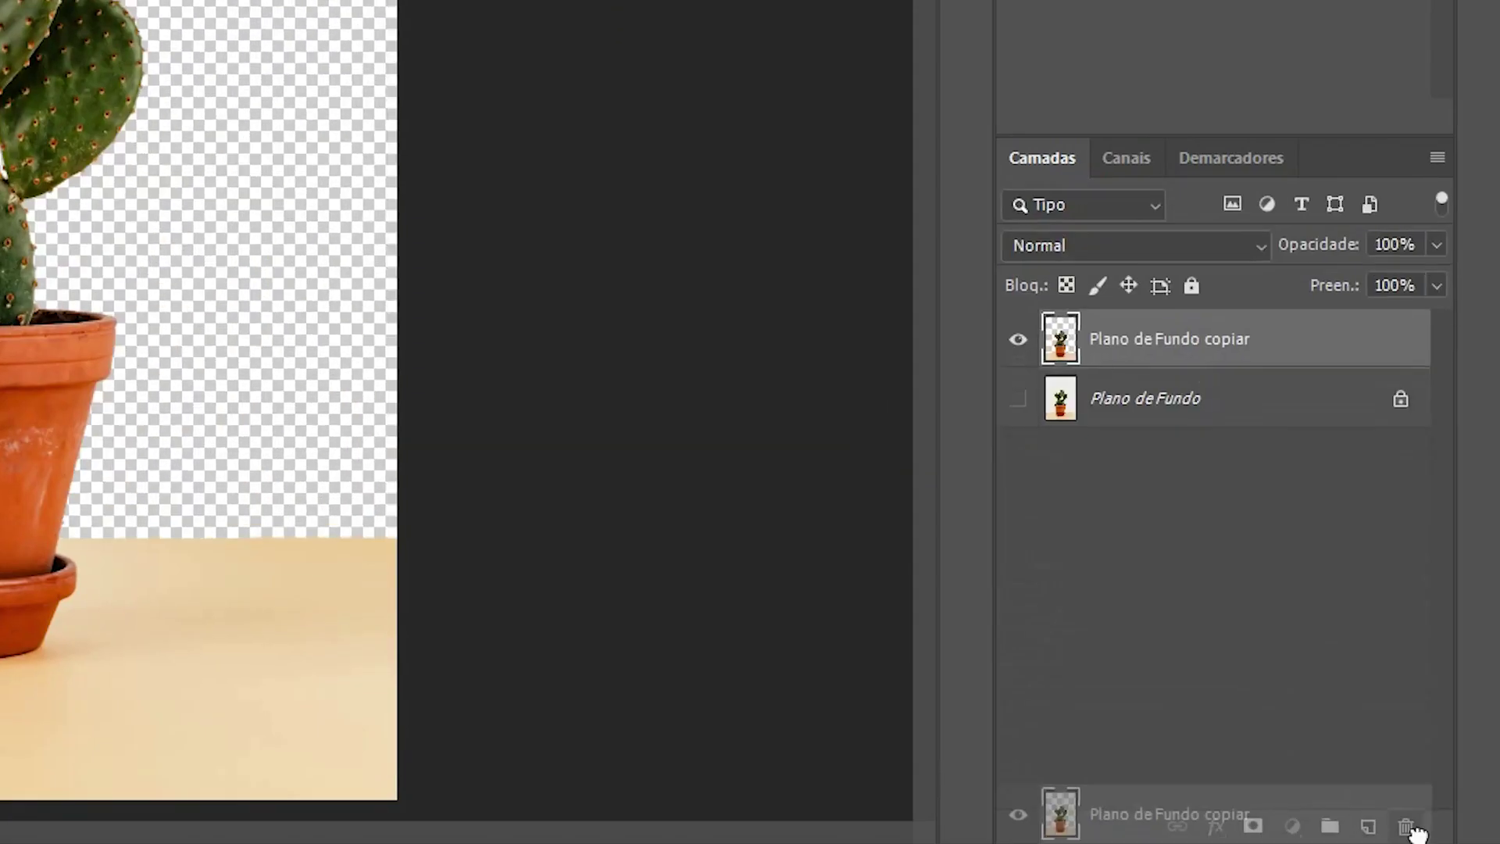
left_click(1291, 654)
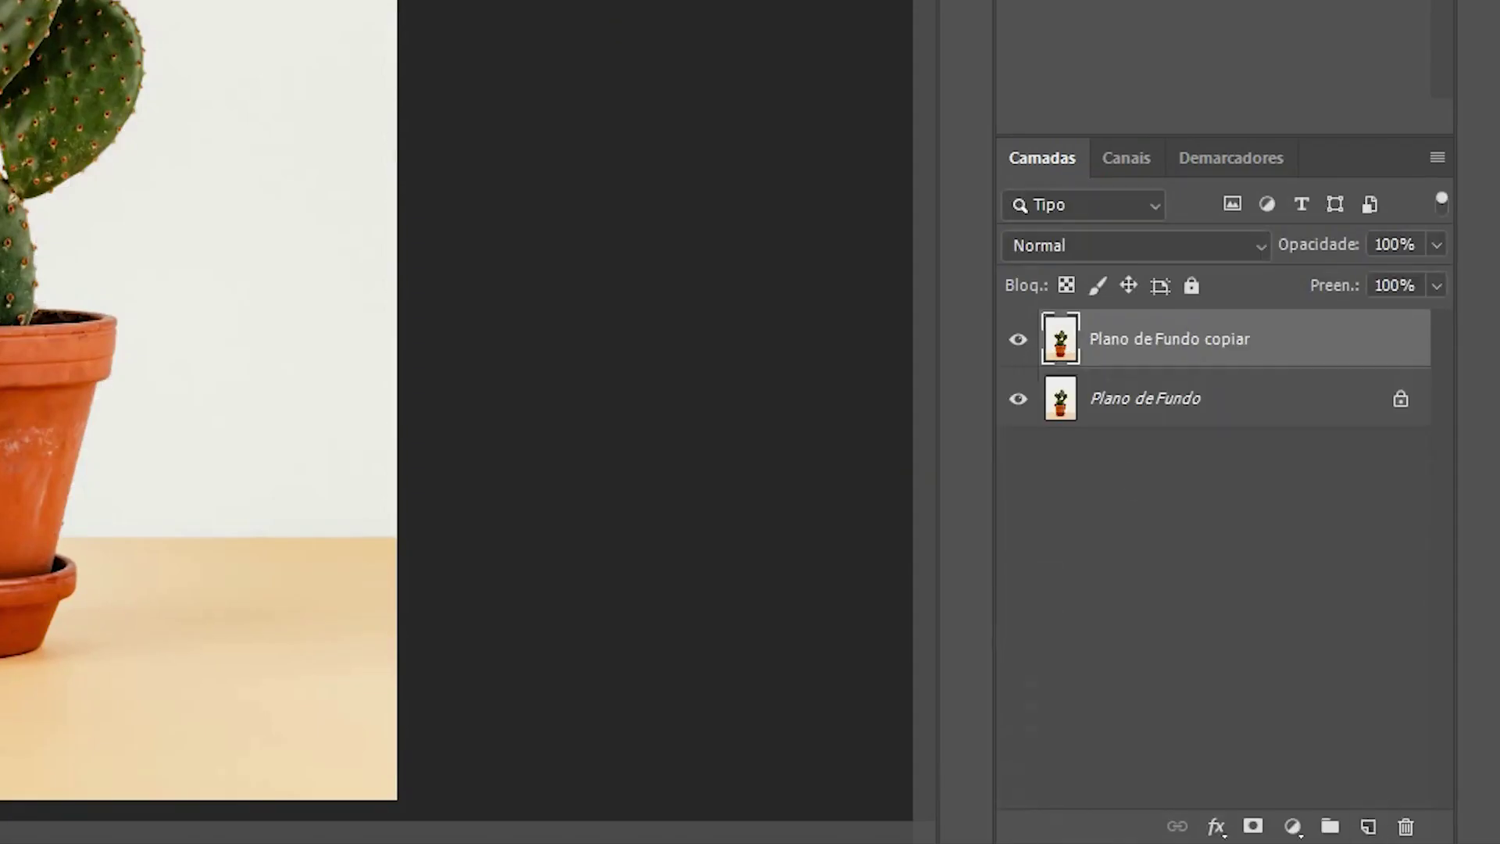
left_click(375, 12)
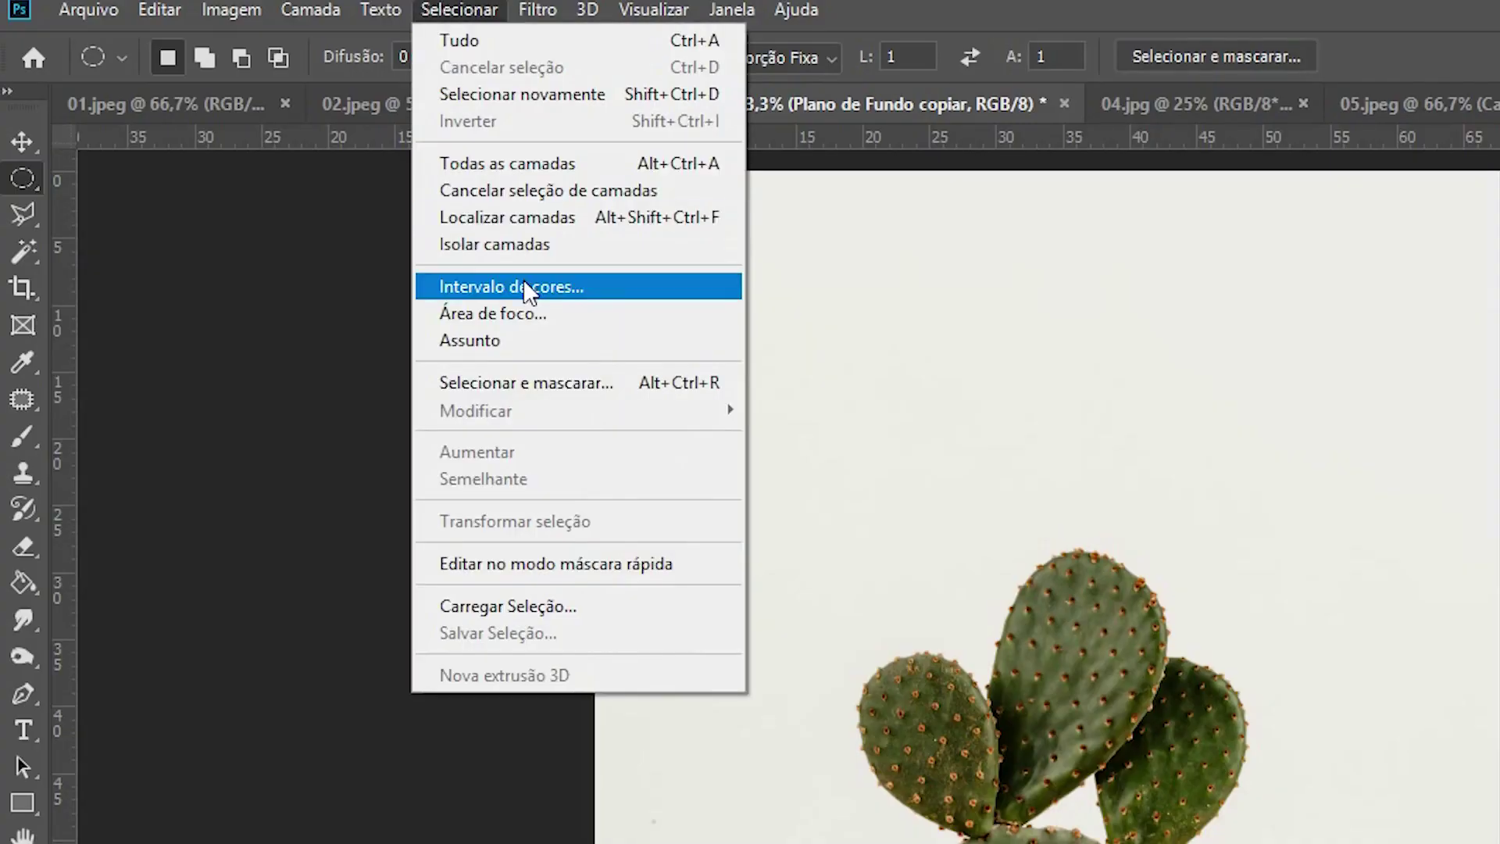
left_click(620, 287)
left_click(610, 562)
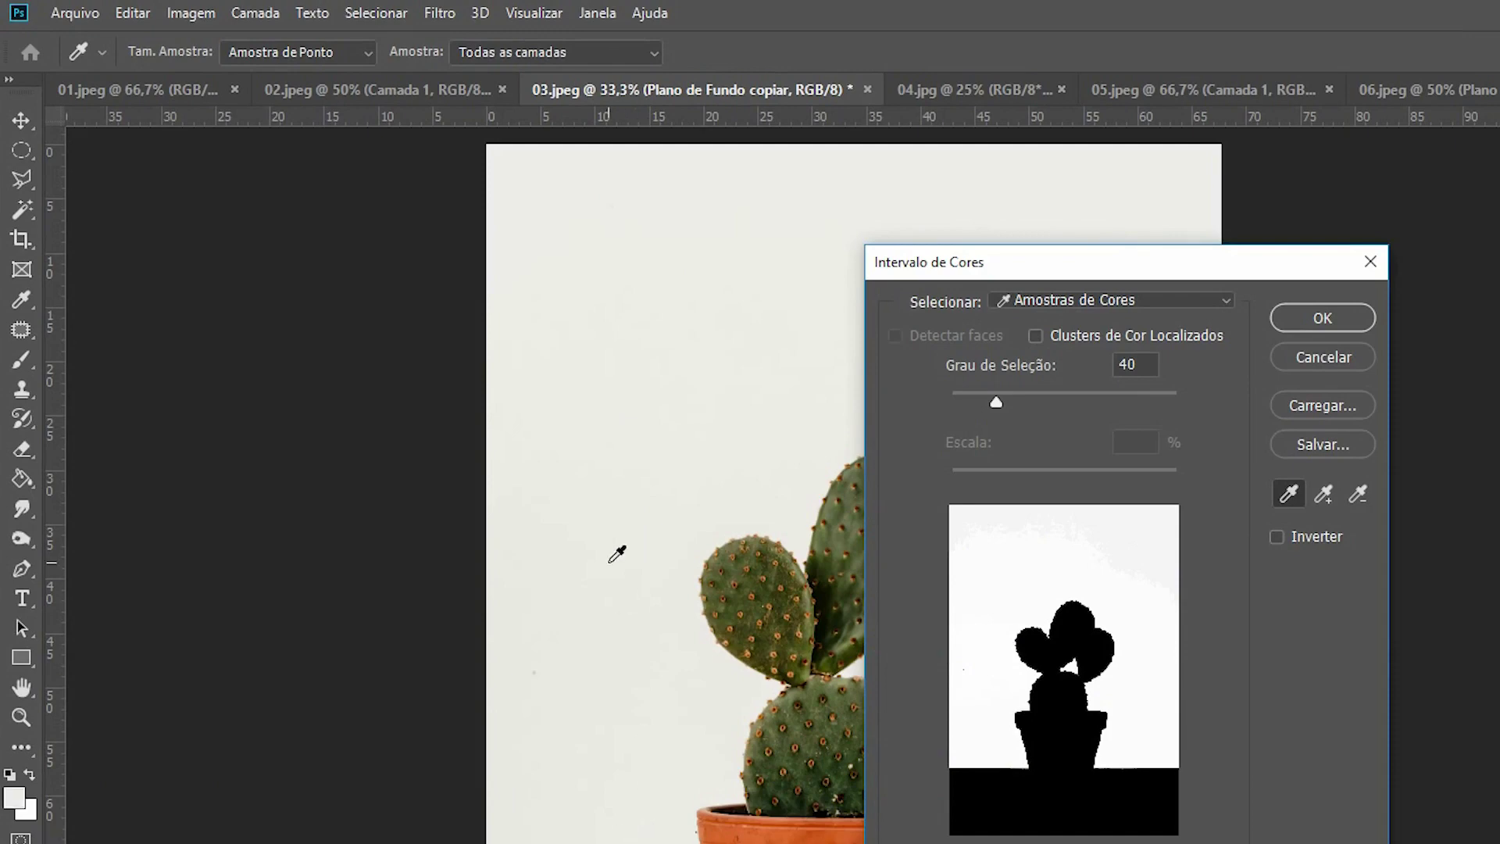
left_click(656, 624)
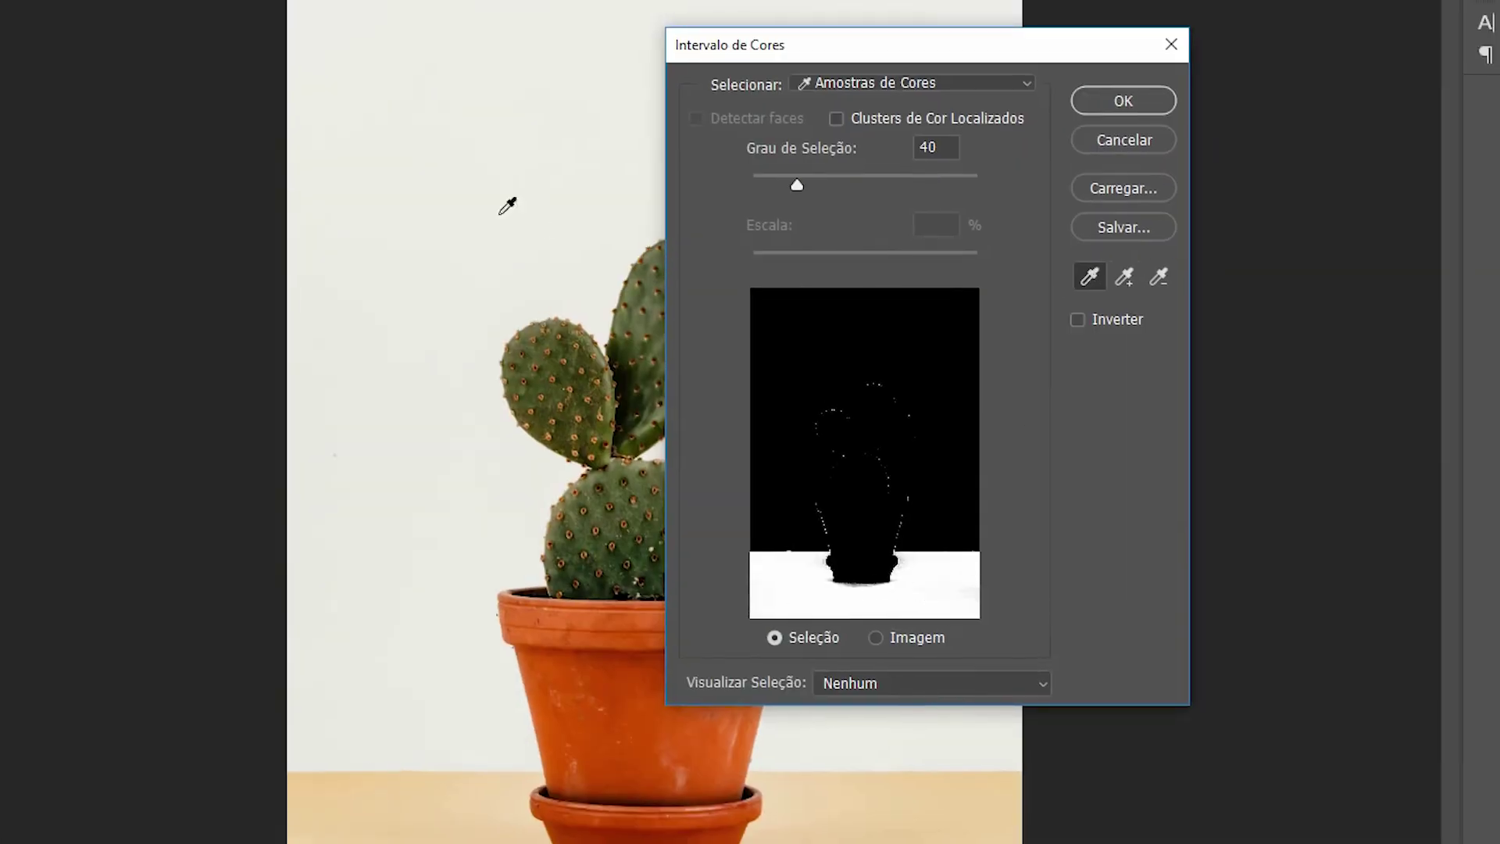
left_click(882, 298)
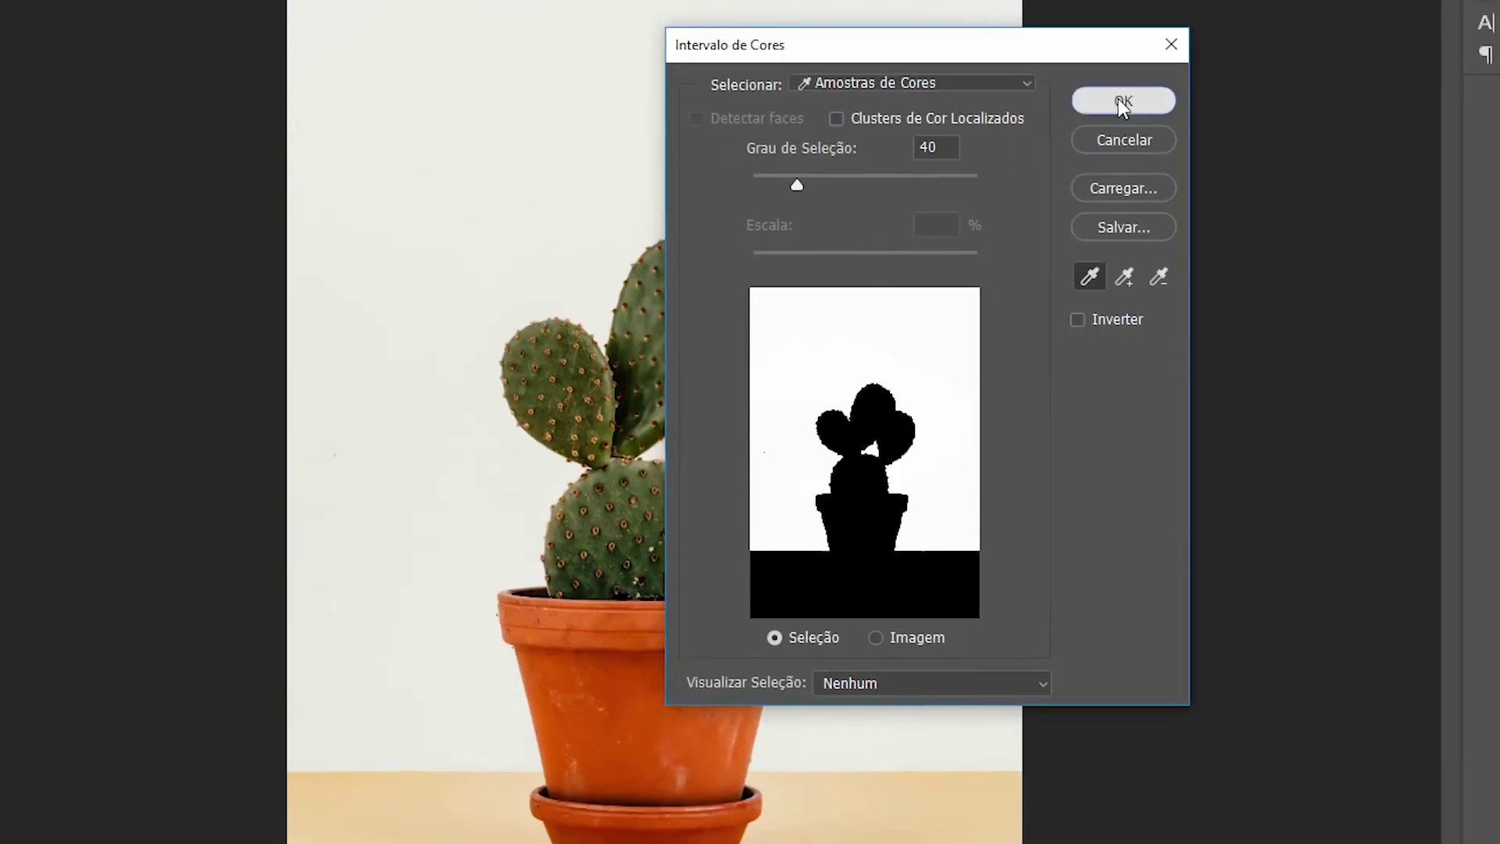
left_click(1126, 90)
key("Delete")
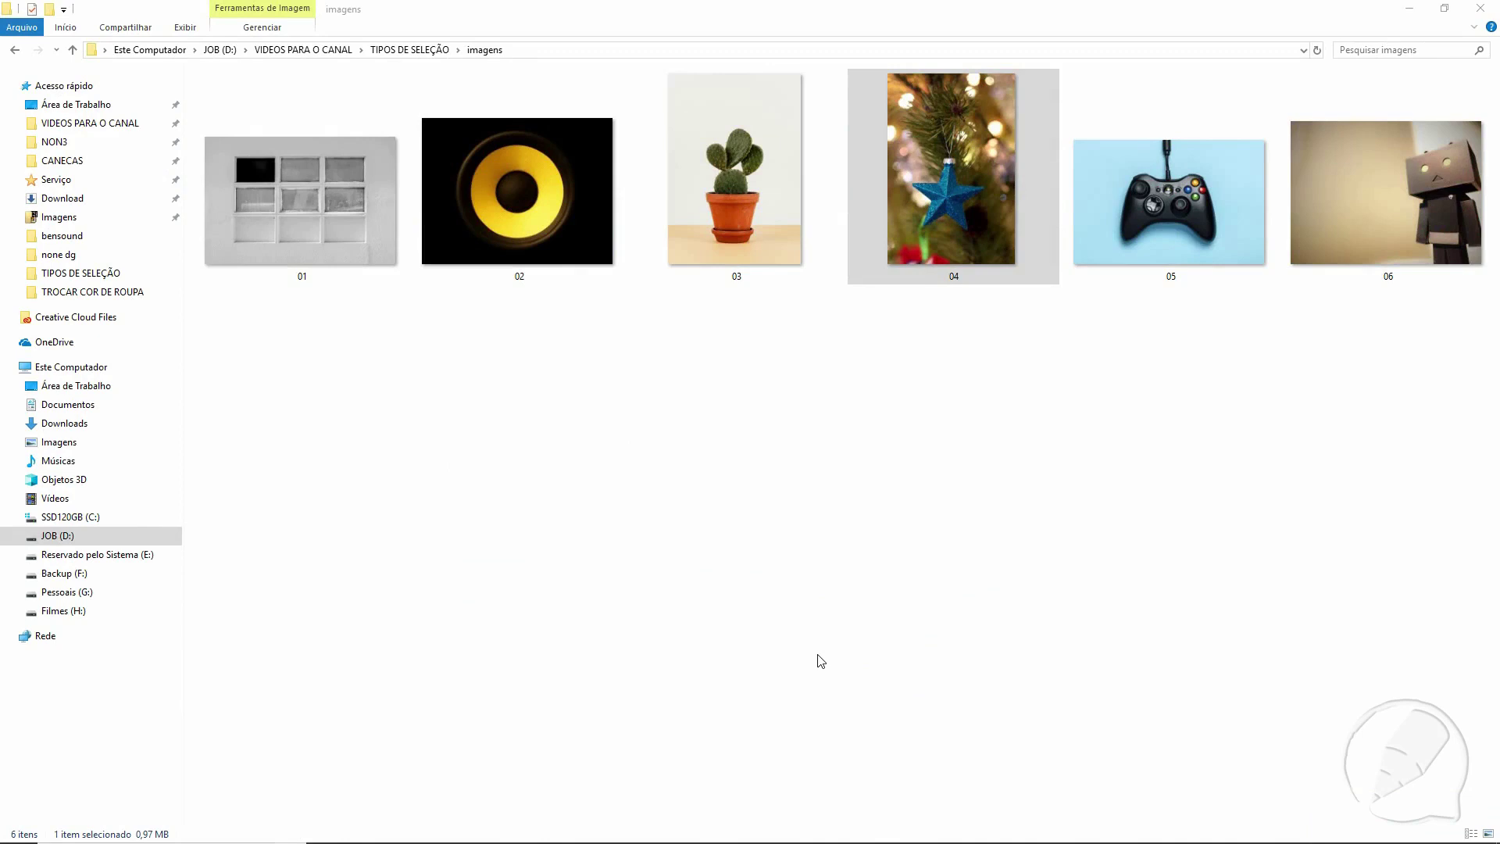
Step: Drag image 01 from the imagens folder onto Photoshop to open it
left_click(821, 661)
mouse_move(305, 217)
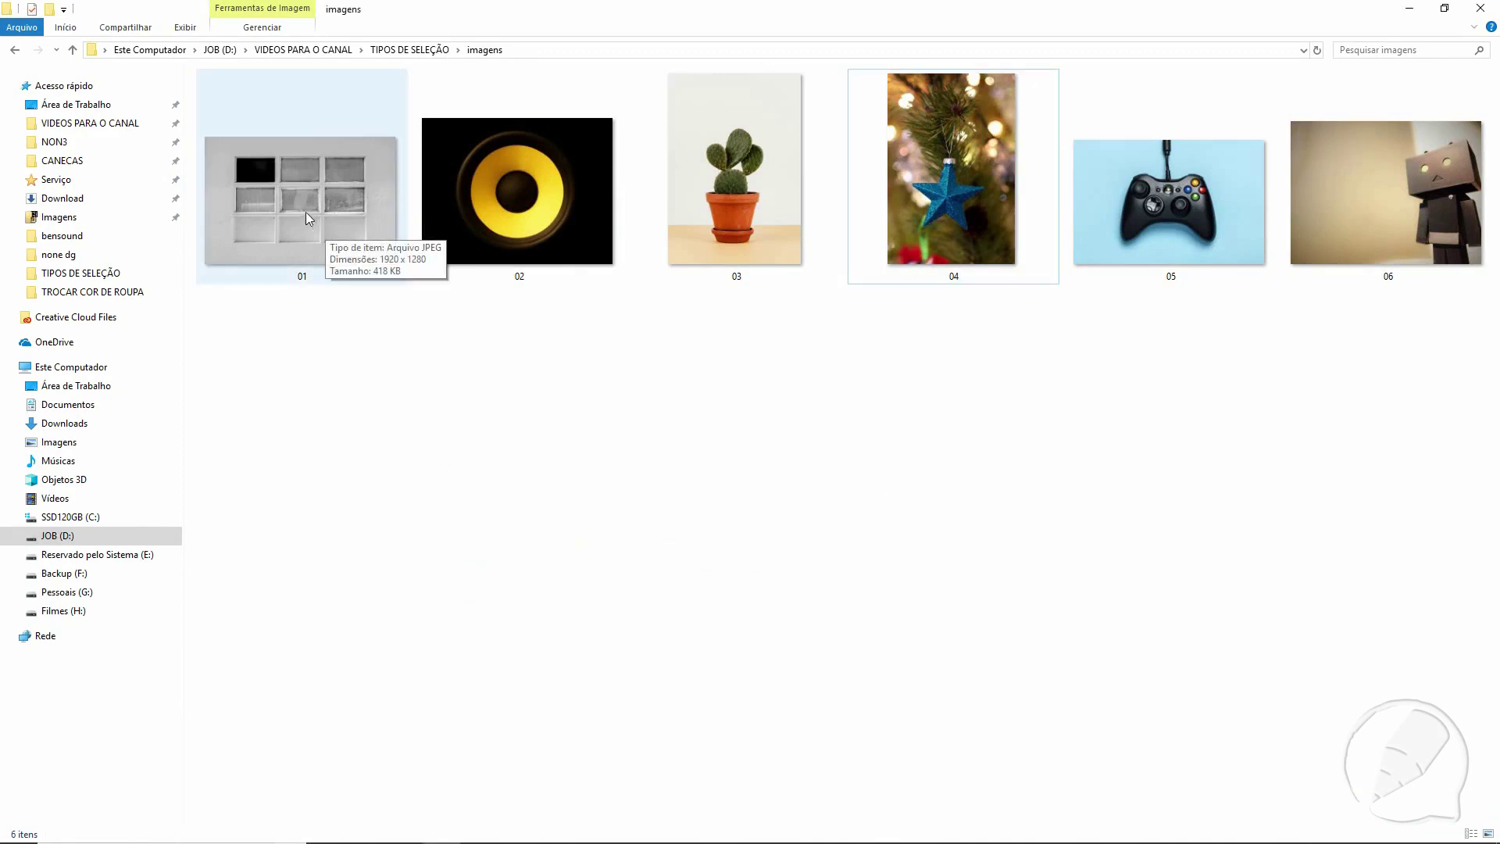
left_click(306, 212)
left_click_drag(311, 196, 657, 199)
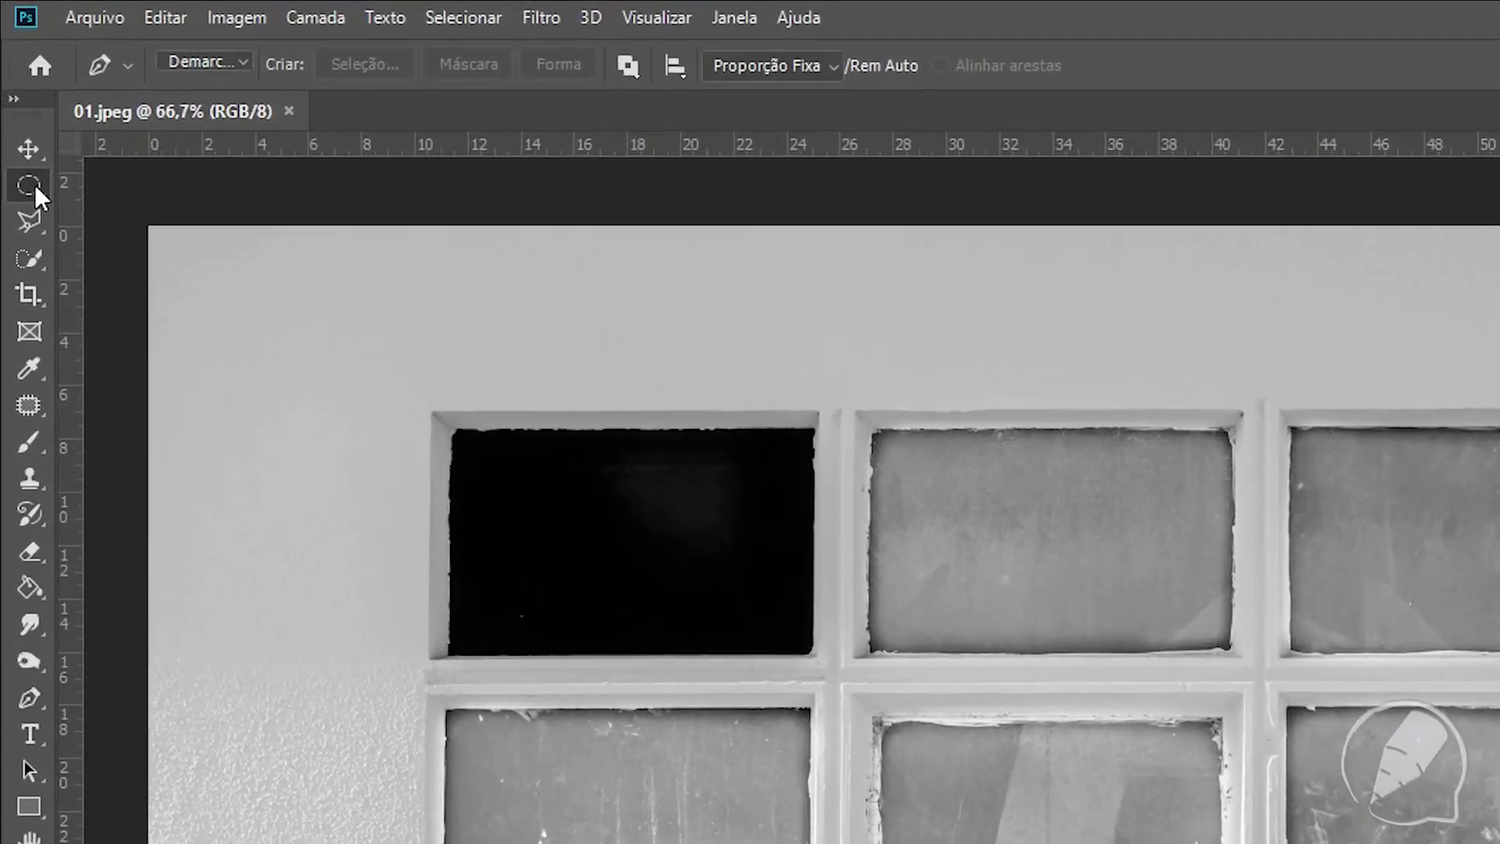
Step: Pick the Rectangular Marquee Tool for 3 px-feathered, Normal-style selections
left_click(19, 103)
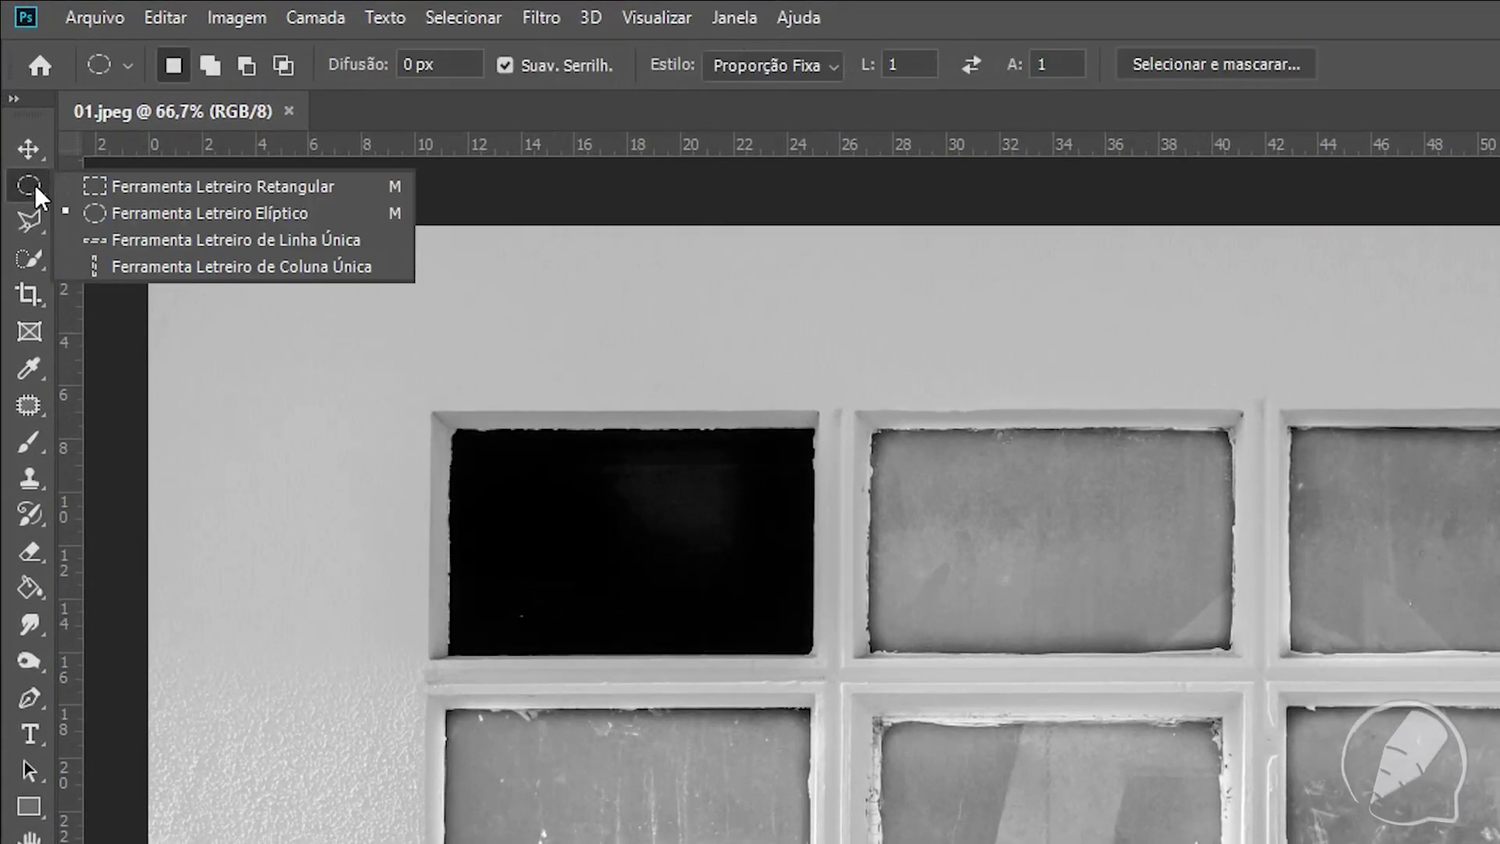
left_click(241, 186)
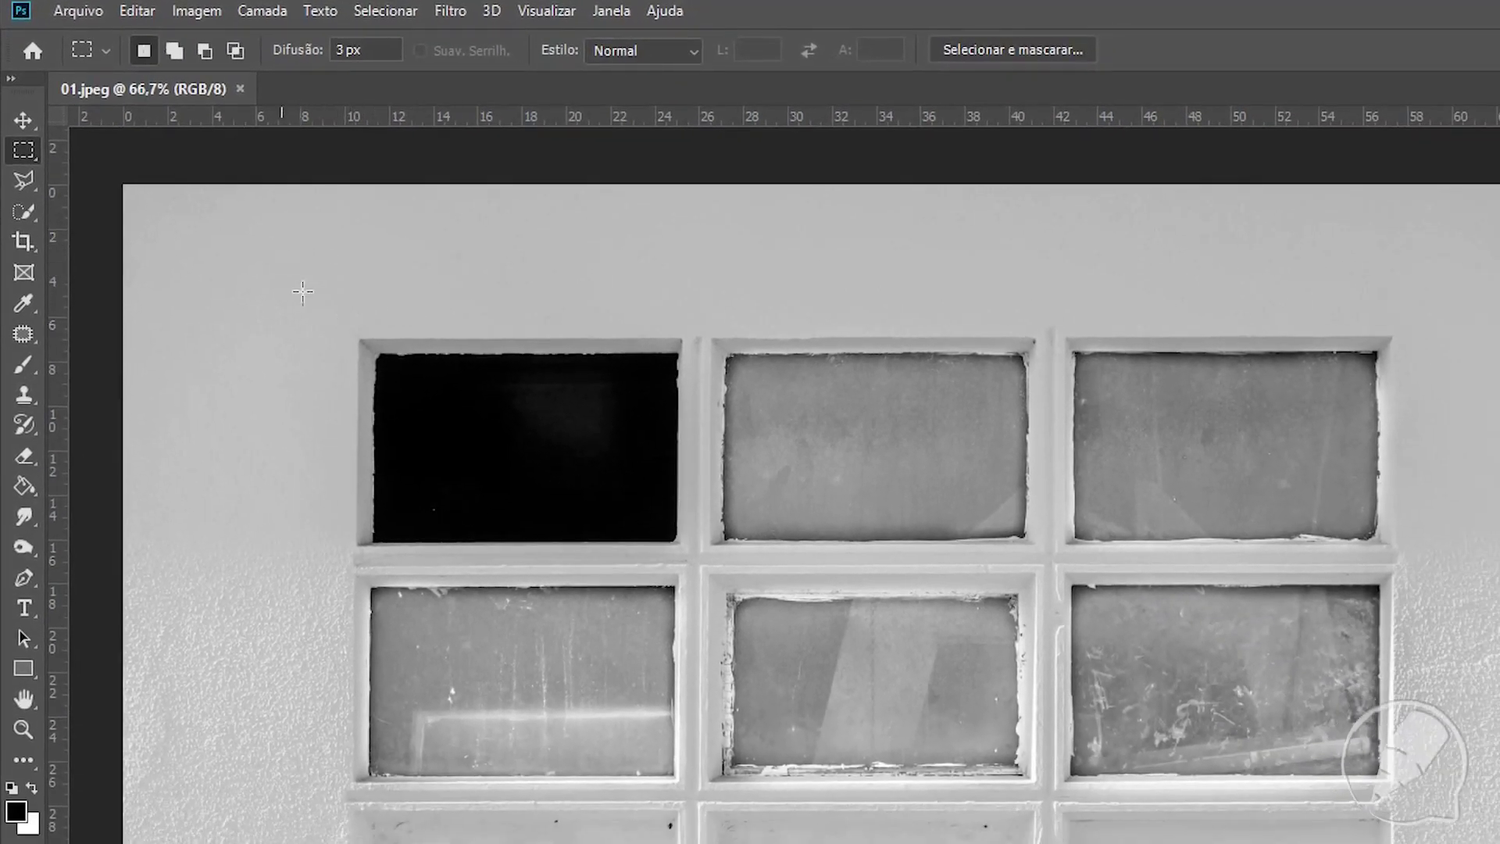
Step: Draw marquee rectangles, then add a rectangle around the black pane to the selection
left_click_drag(282, 263, 527, 434)
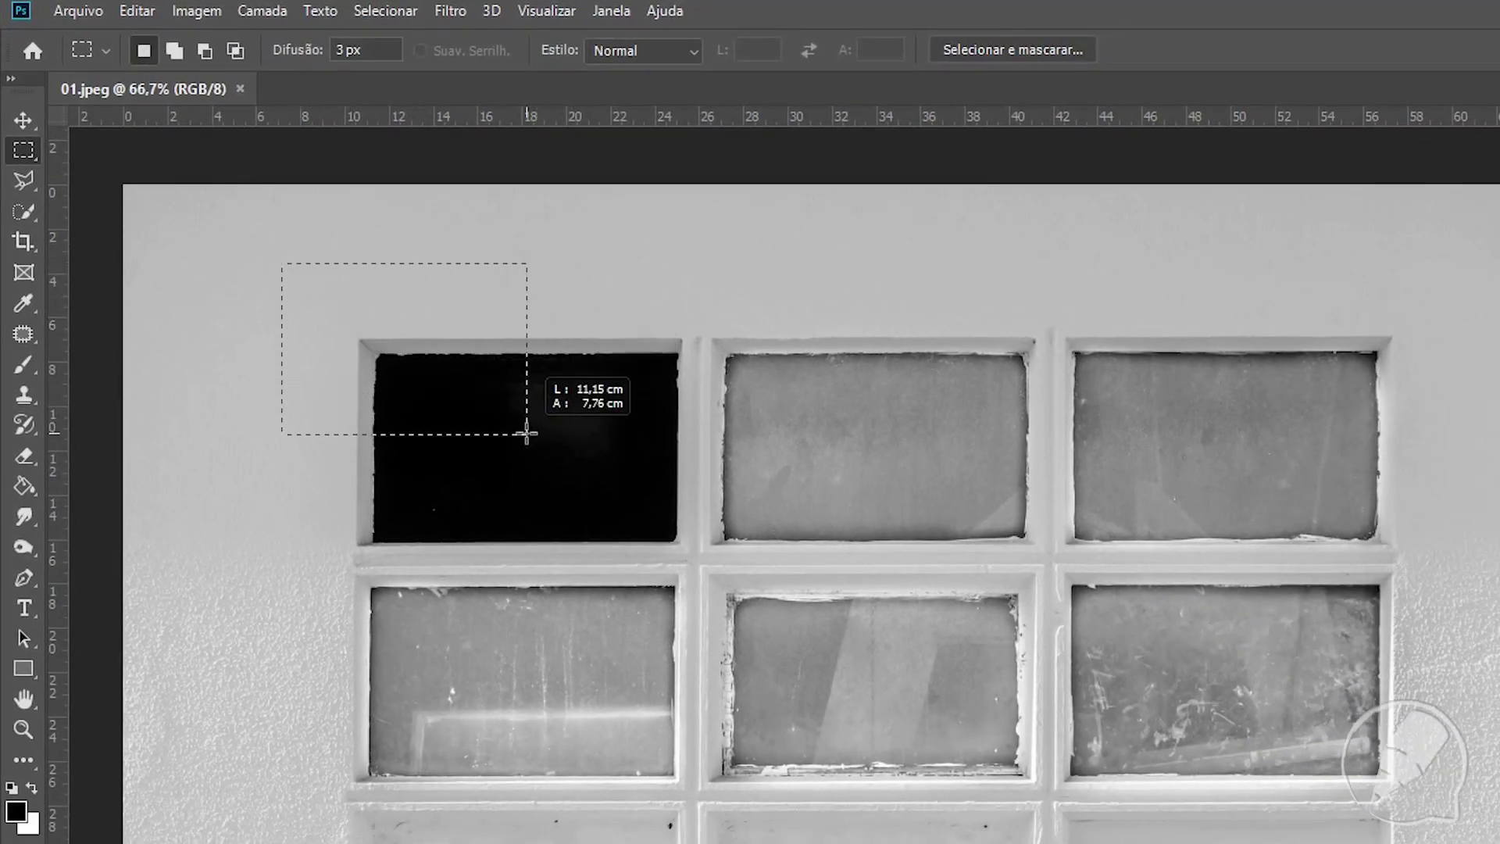
left_click_drag(549, 301, 700, 563)
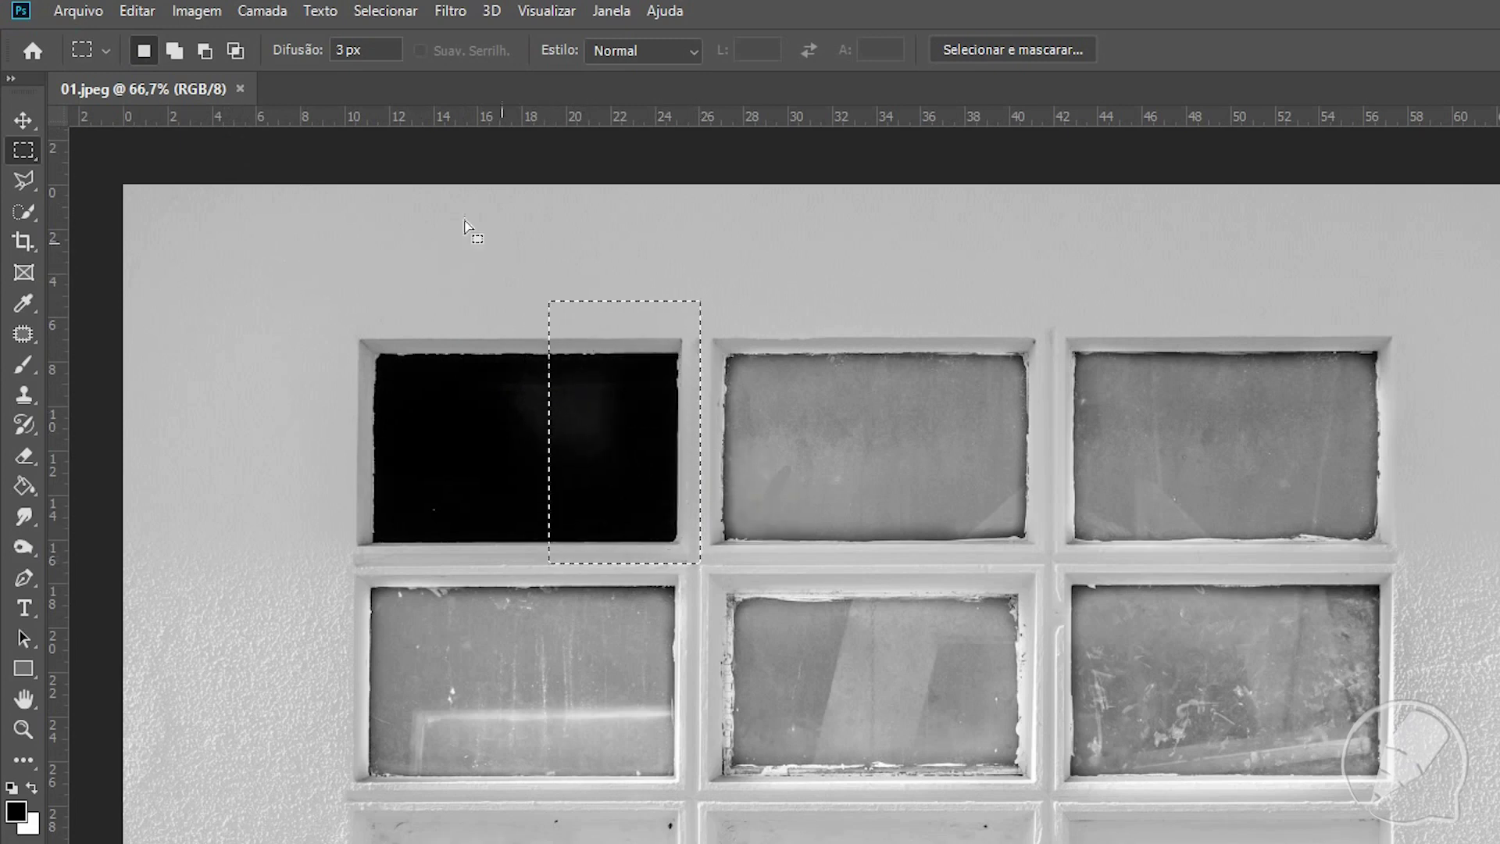
left_click(174, 52)
left_click_drag(354, 334, 713, 565)
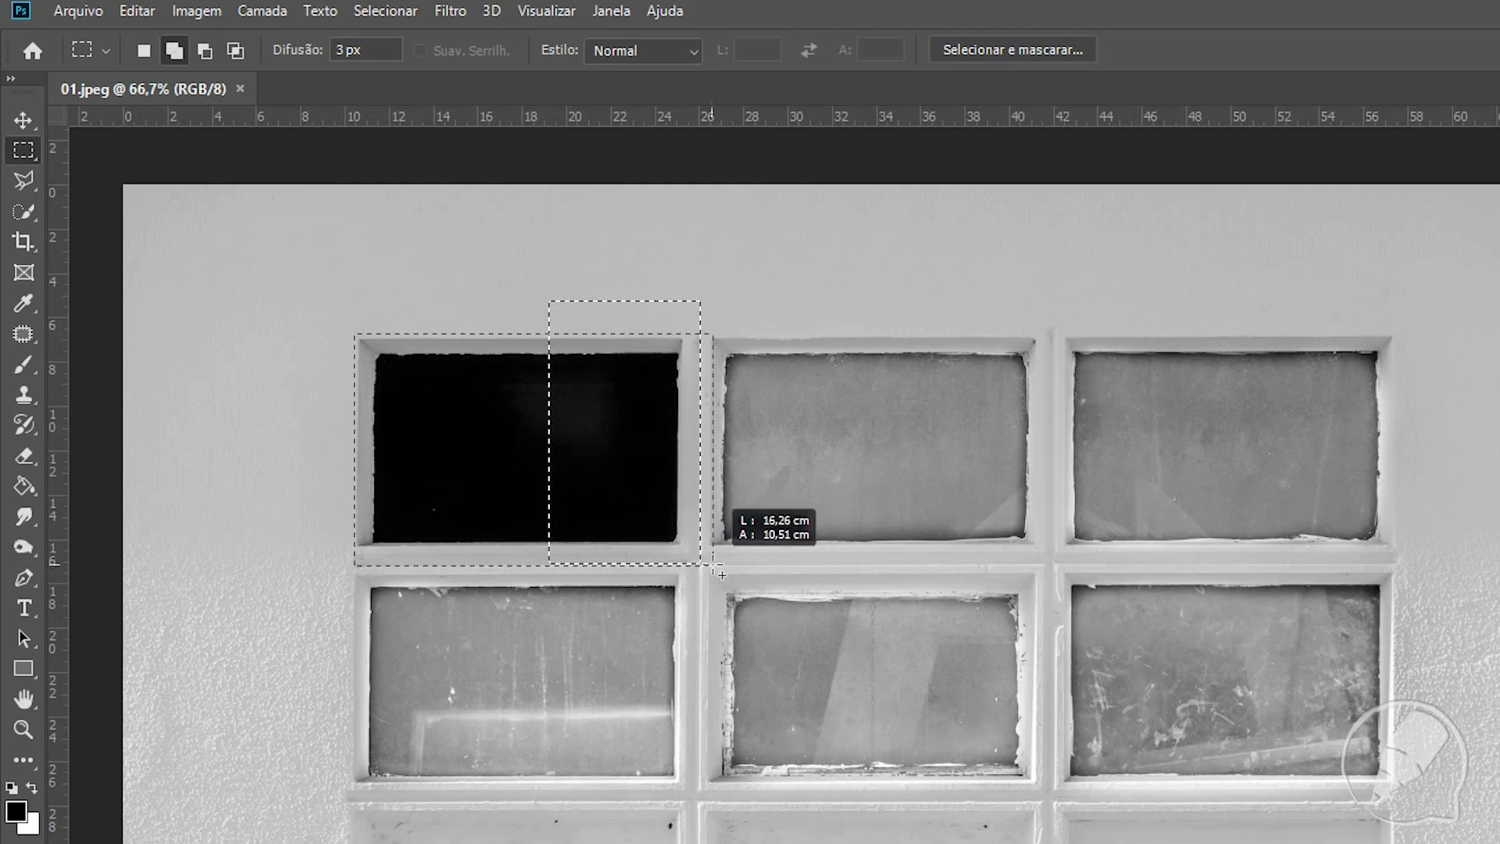
left_click_drag(713, 565, 747, 573)
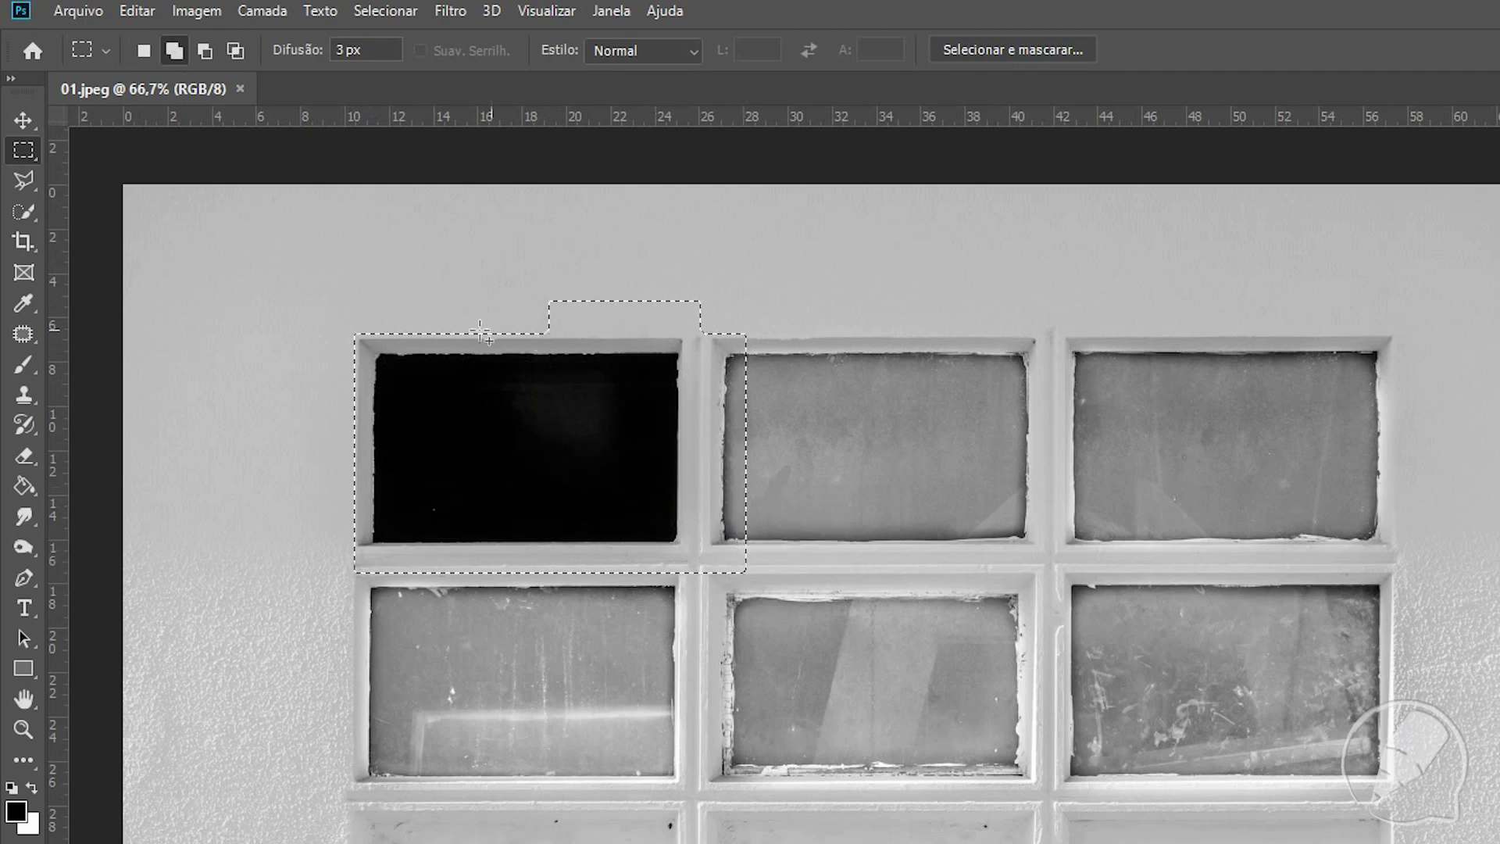
Step: Subtract a rectangle from the selection, then drag an intersecting rectangle over the pane
left_click(205, 50)
mouse_move(494, 237)
left_mouse_down()
mouse_move(765, 338)
mouse_move(810, 606)
left_mouse_up()
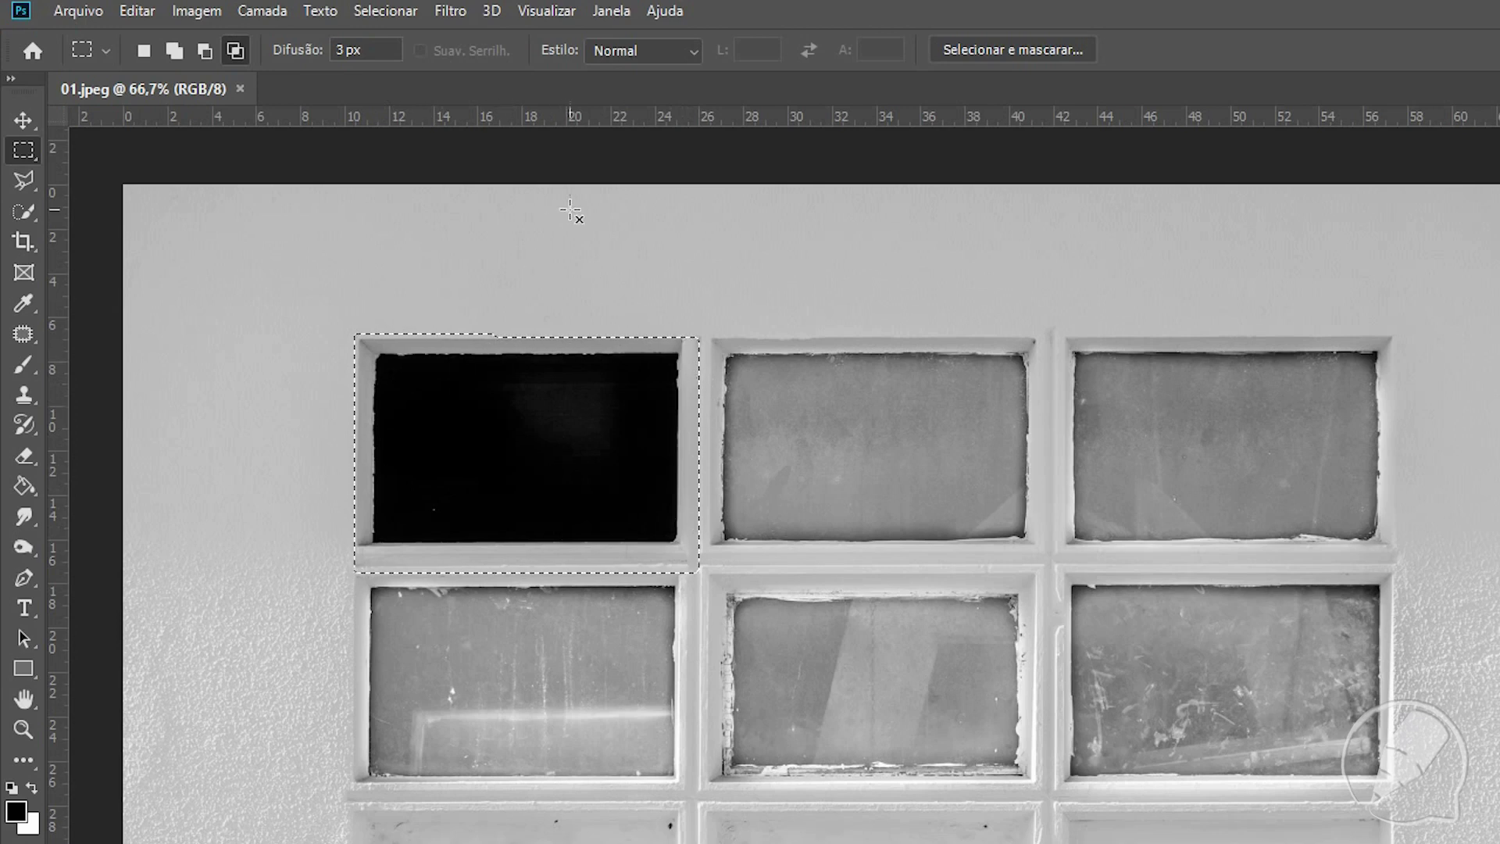
left_click_drag(545, 219, 817, 462)
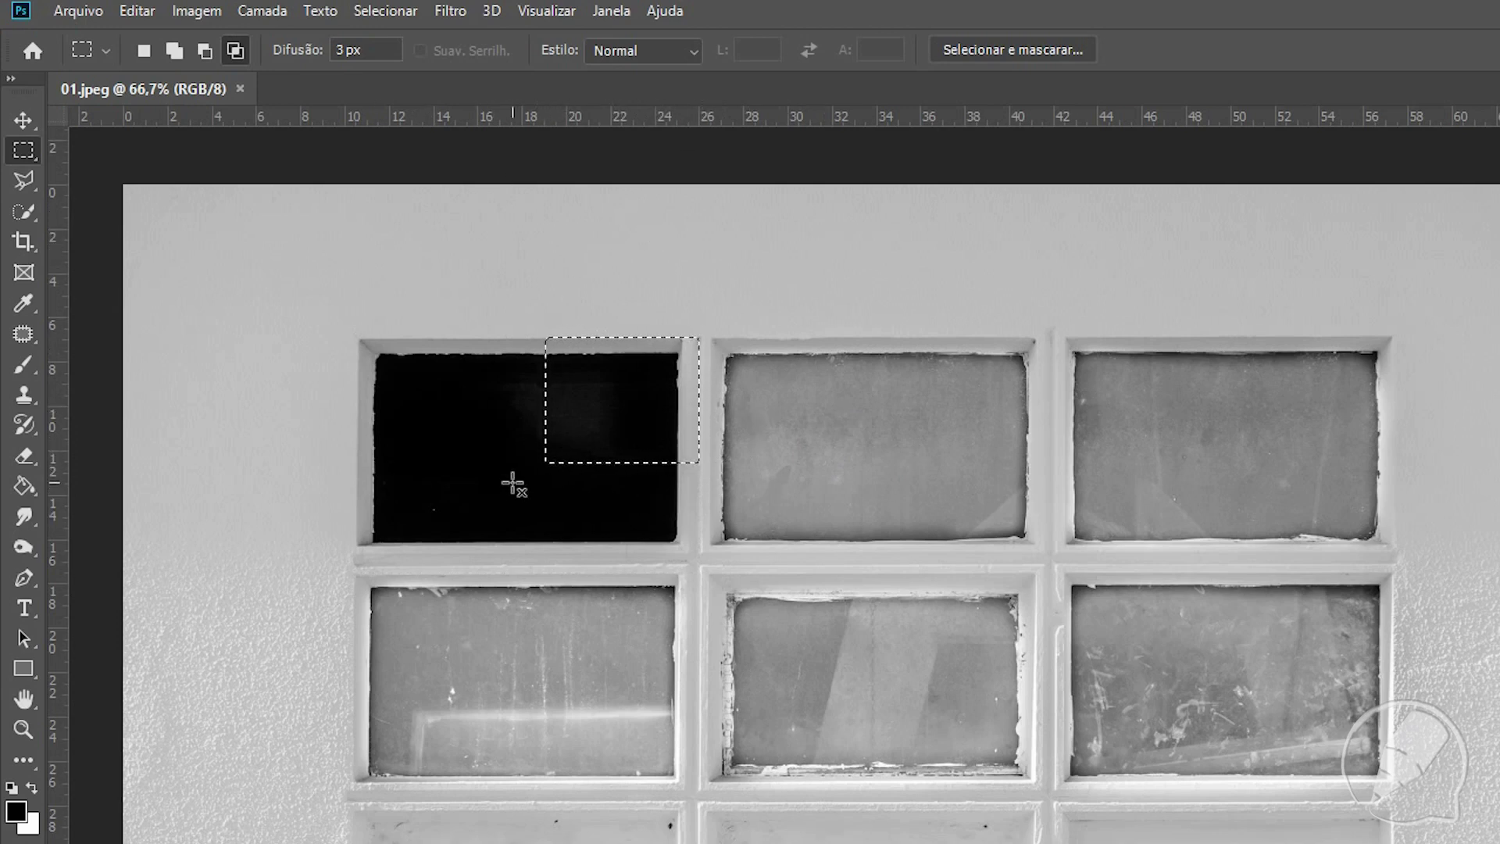
Step: Deselect and draw a fresh rectangle around the black top-left pane and its frame
key("ctrl+d")
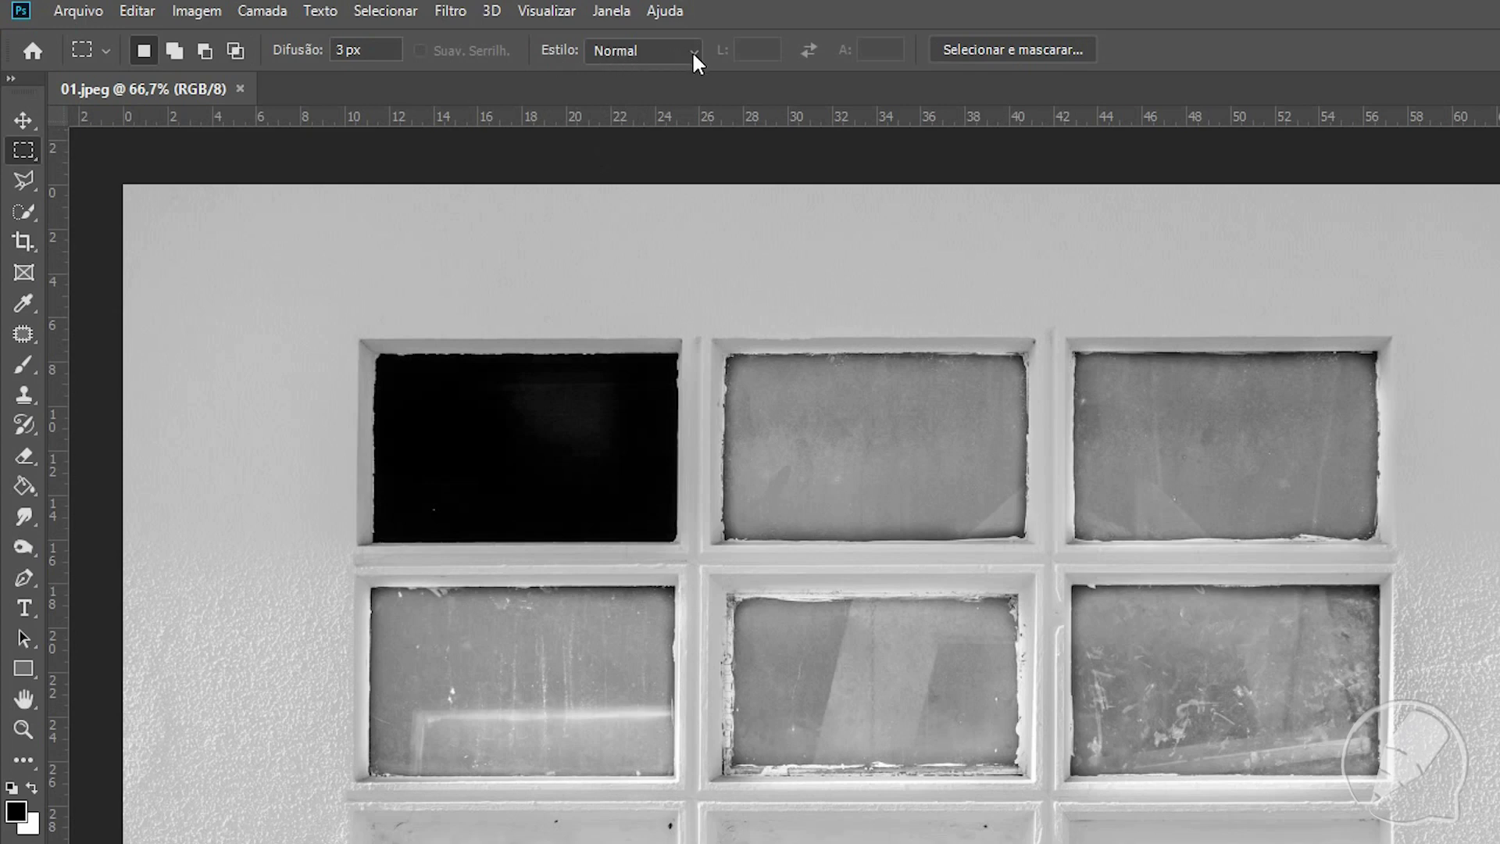
left_click_drag(348, 326, 697, 569)
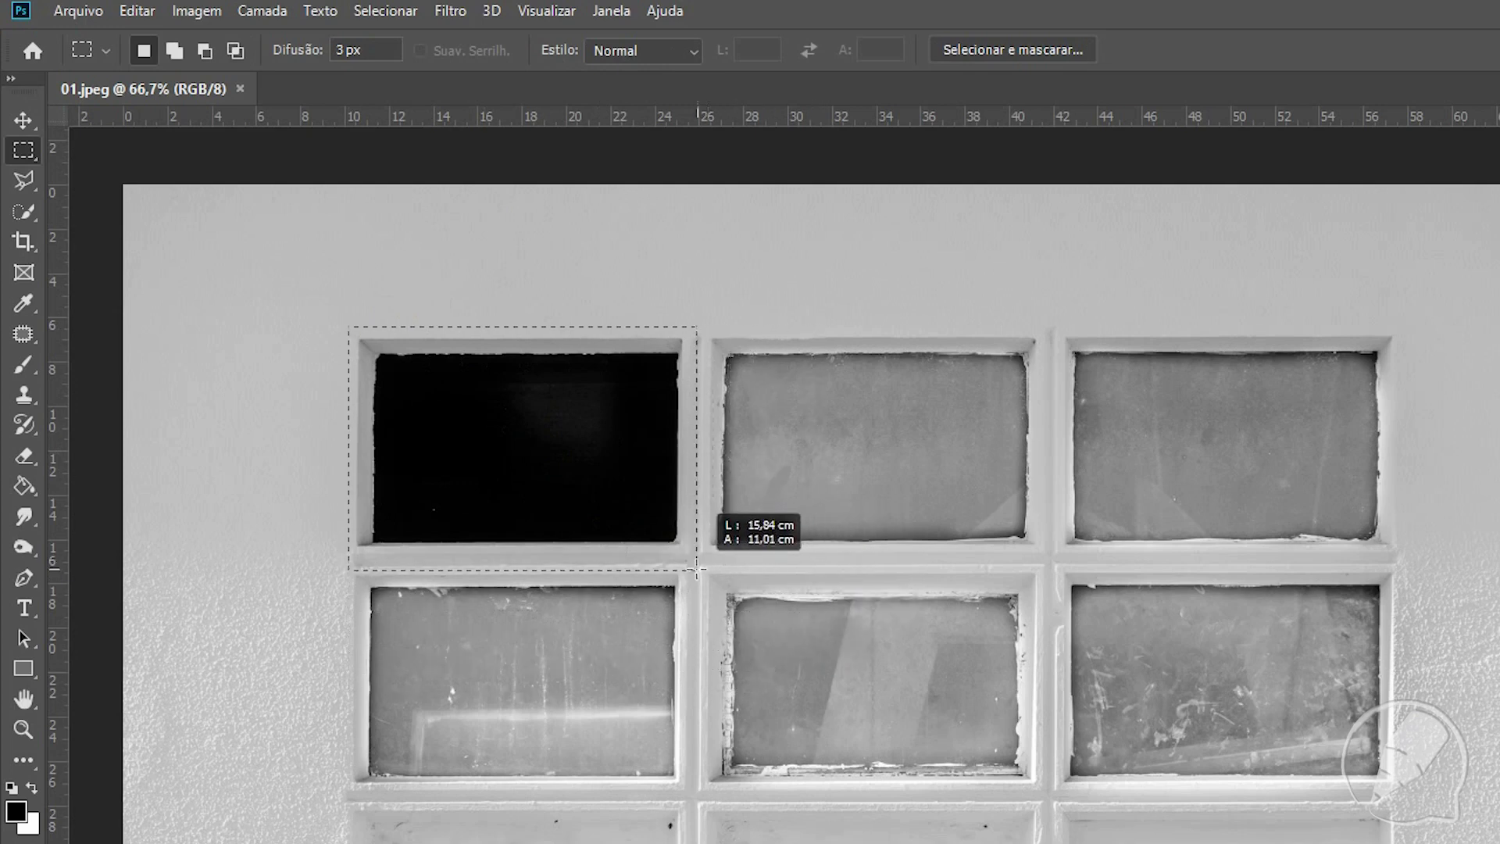
mouse_move(697, 569)
left_mouse_down()
mouse_move(909, 574)
mouse_move(696, 568)
left_mouse_up()
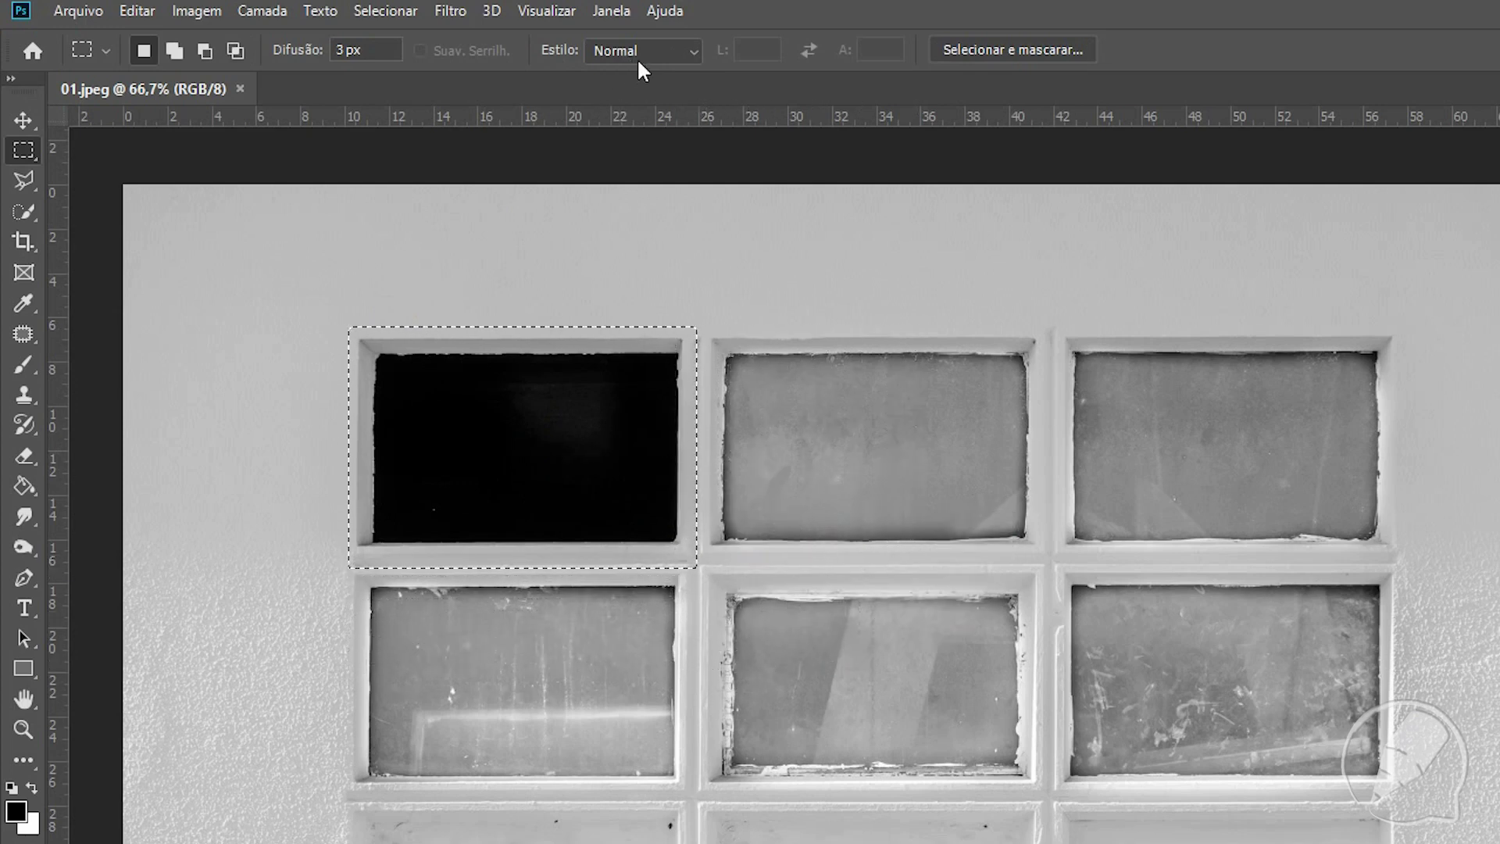
left_click(690, 53)
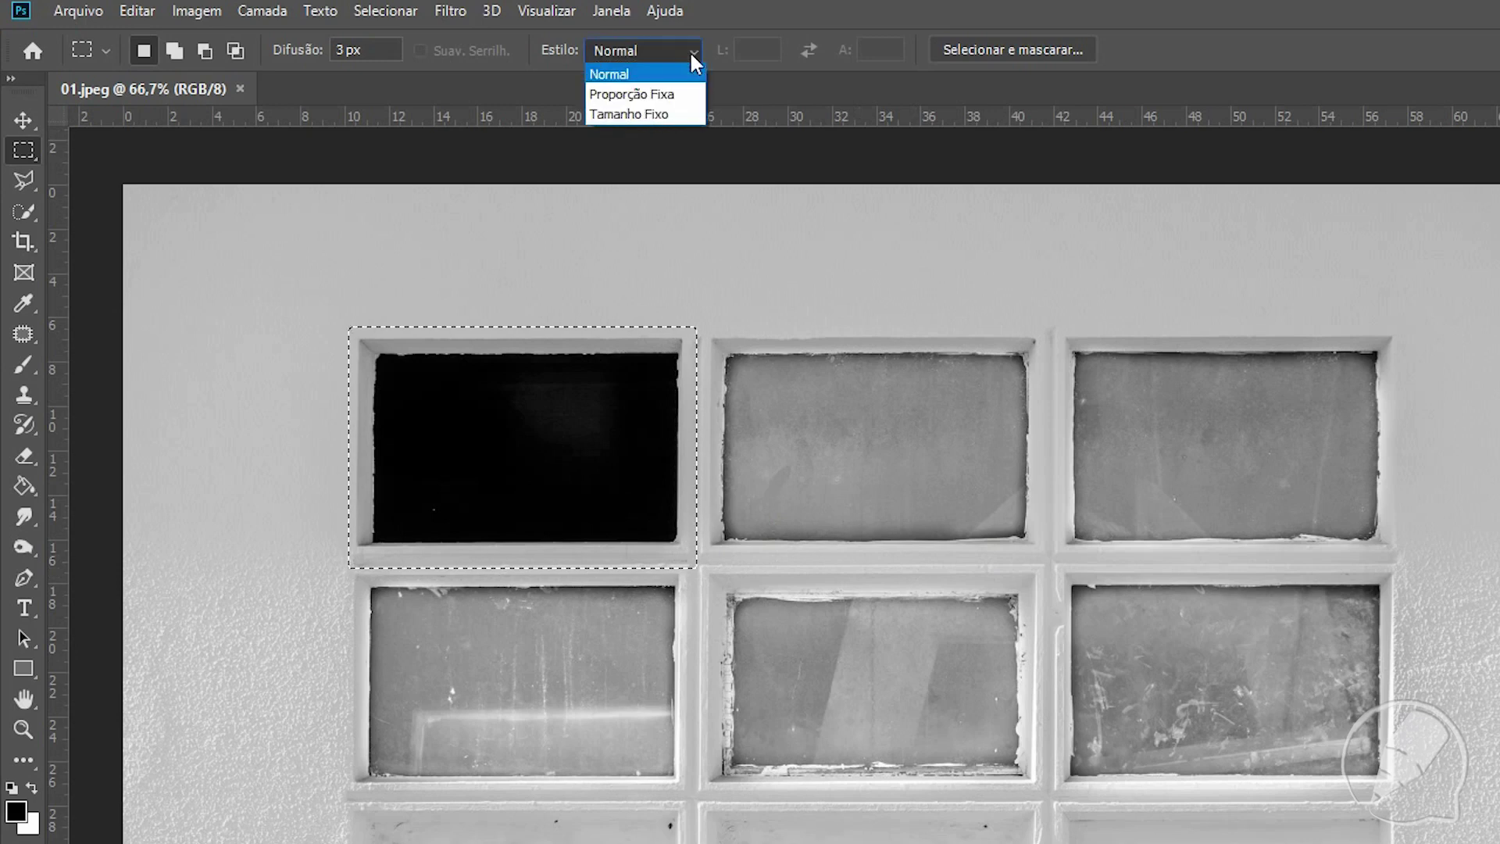
Step: Use Fixed Ratio style to draw 1:1 and 1:3 selections, then reset the ratio height to 1
left_click(650, 96)
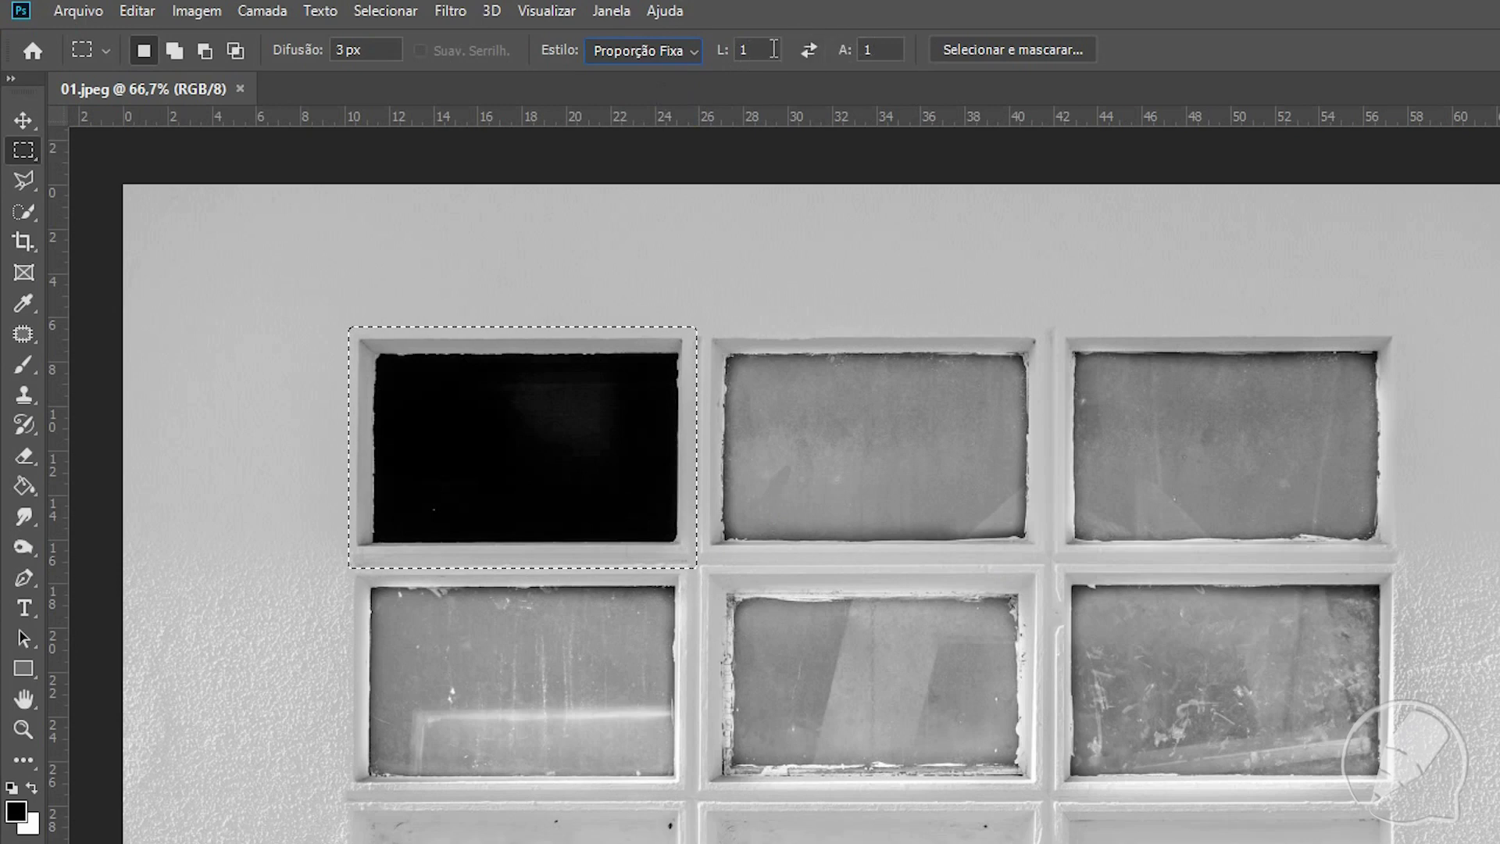
left_click_drag(312, 287, 789, 678)
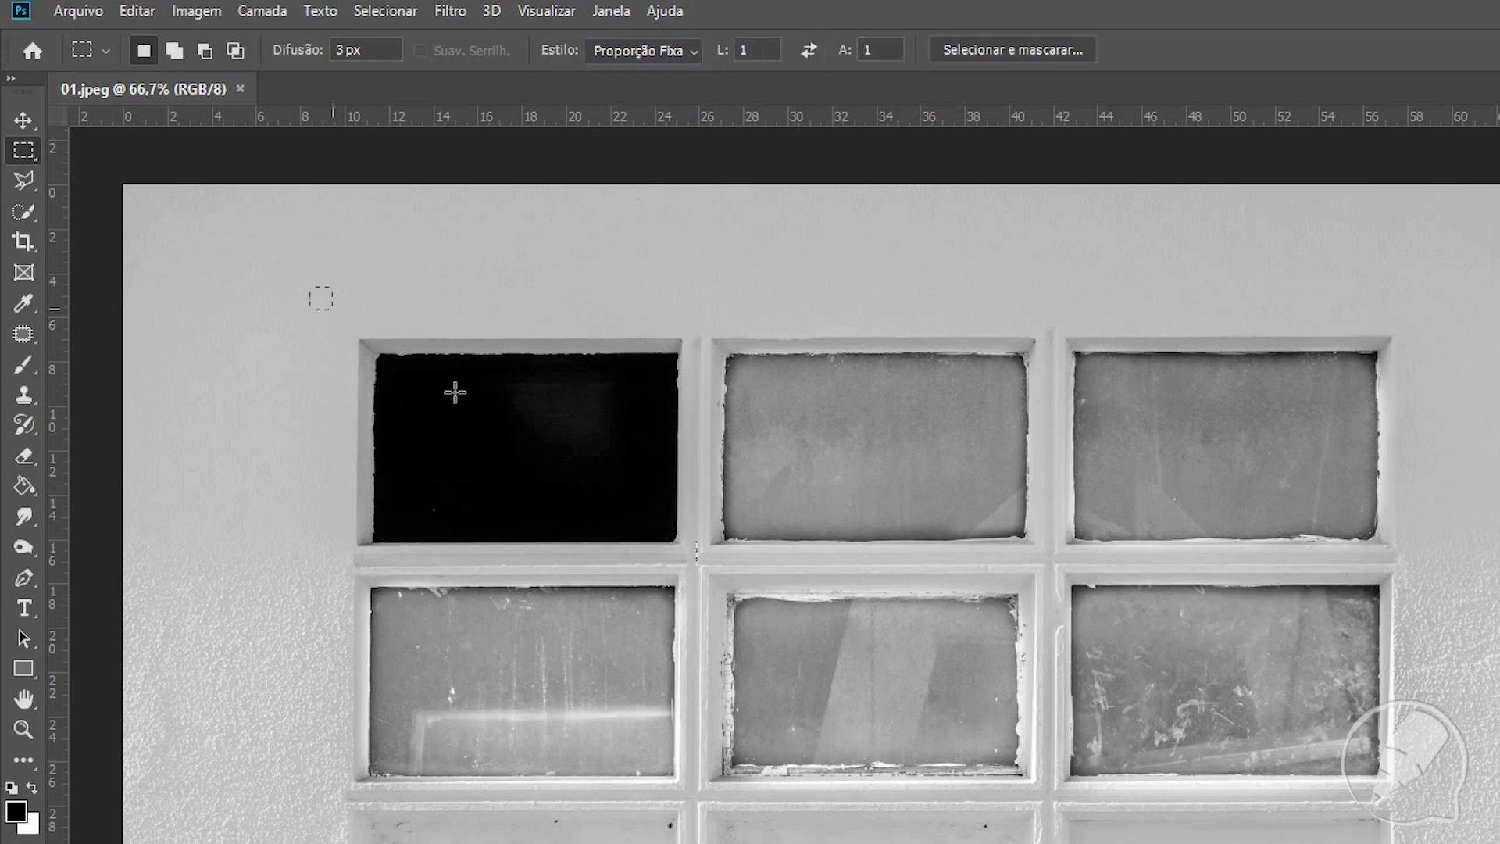
double_click(895, 51)
type("3")
left_click_drag(258, 279, 781, 794)
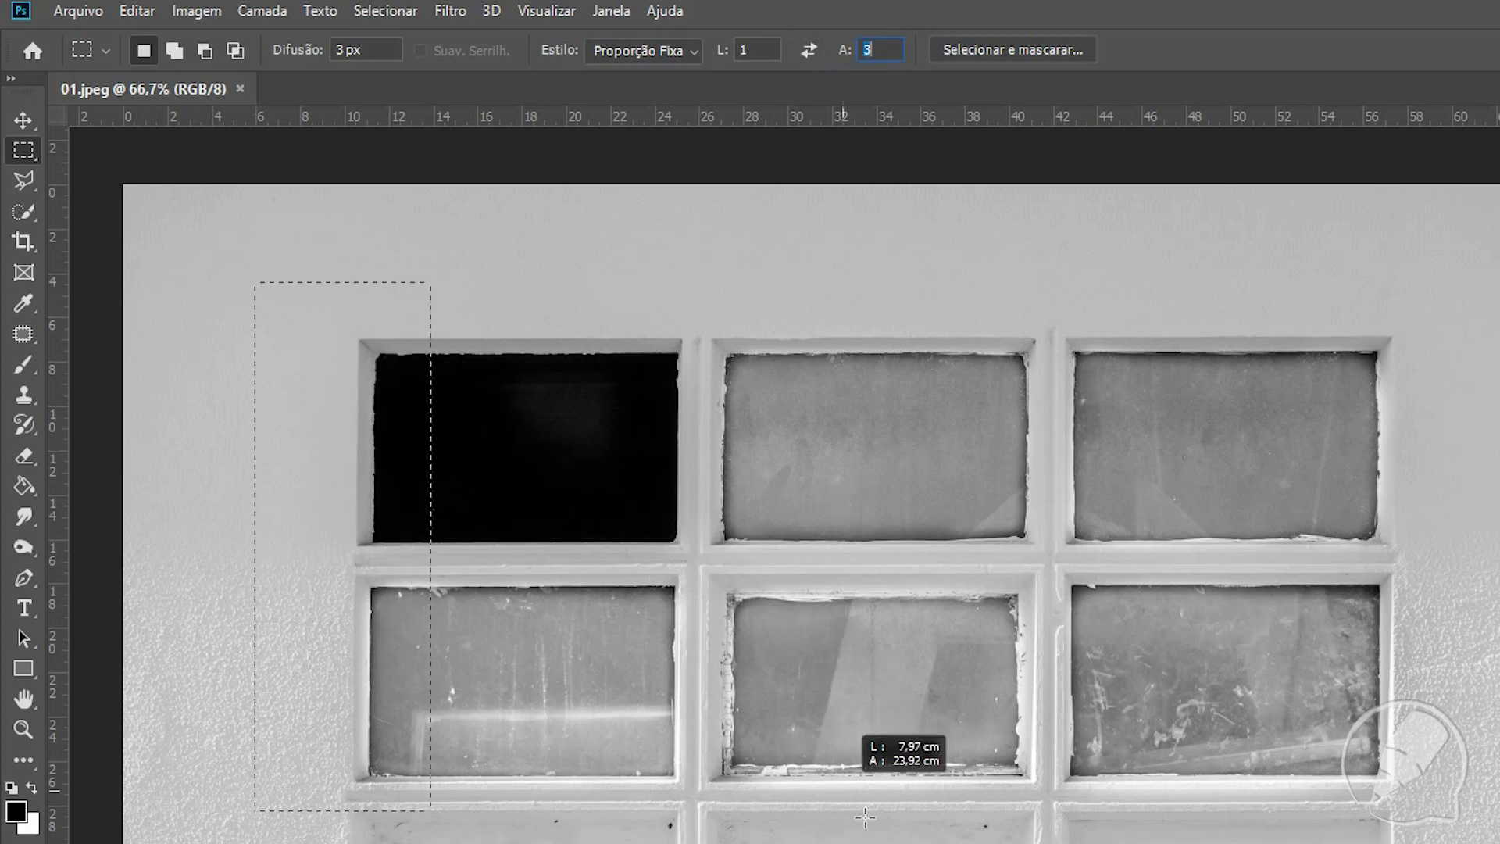
left_click(743, 50)
key("Tab")
type("1")
Step: Place a fixed 600 x 400 px selection, then set the style back to Normal
left_click(644, 50)
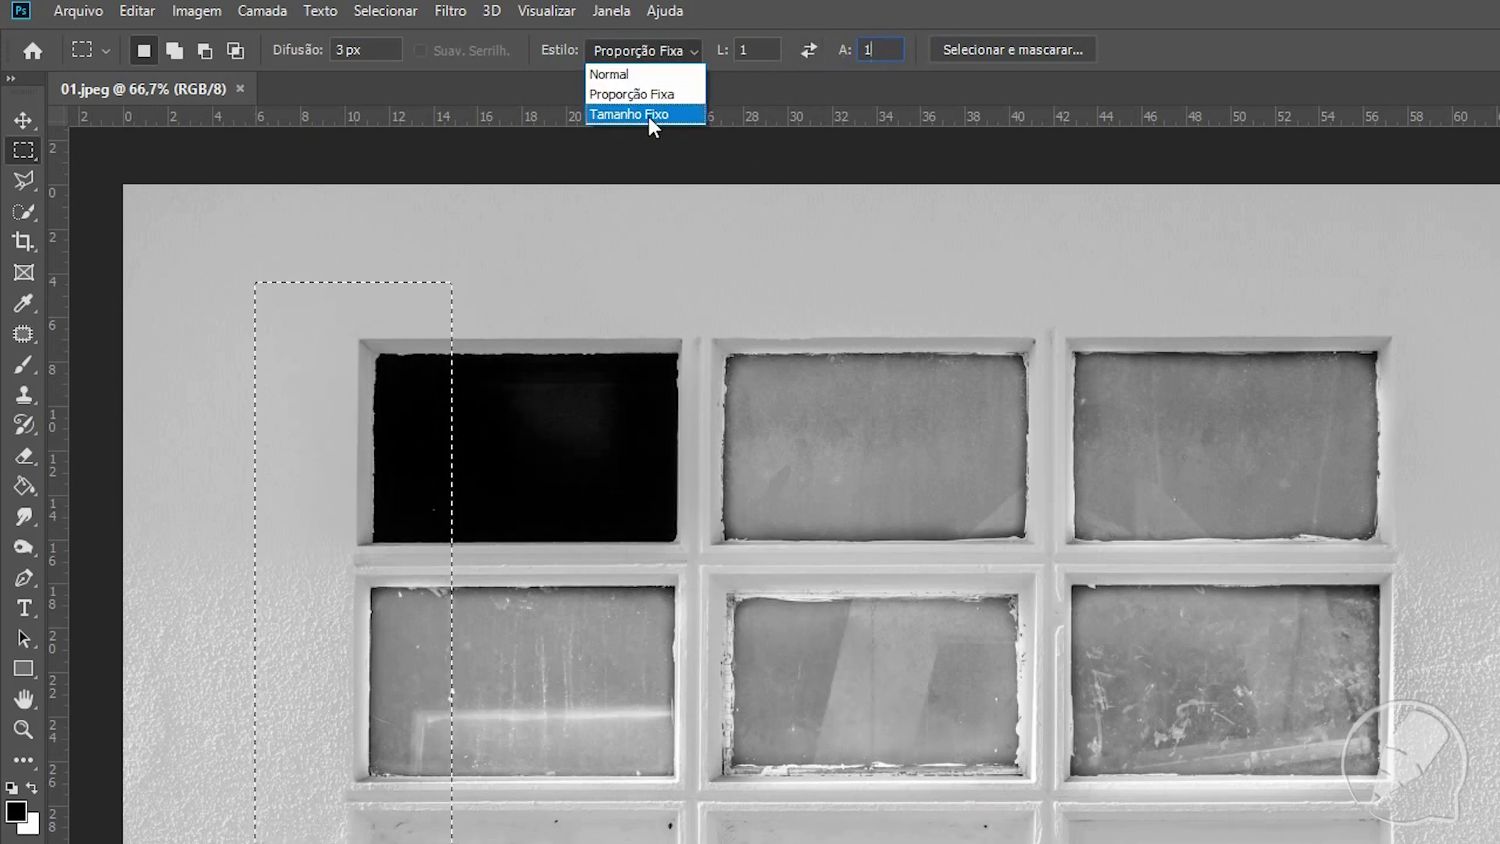
left_click(645, 114)
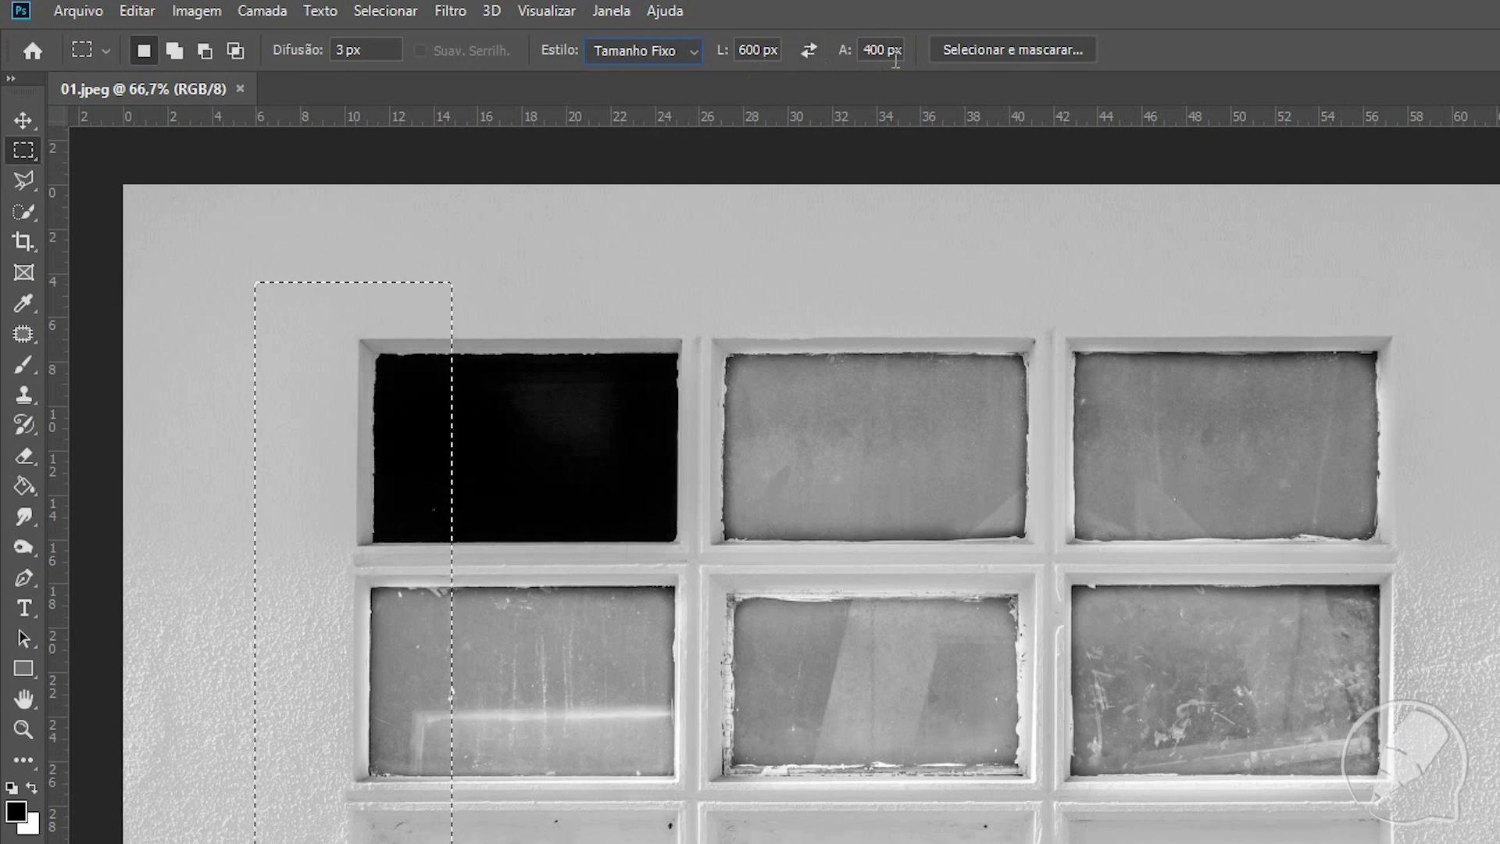
left_click(244, 263)
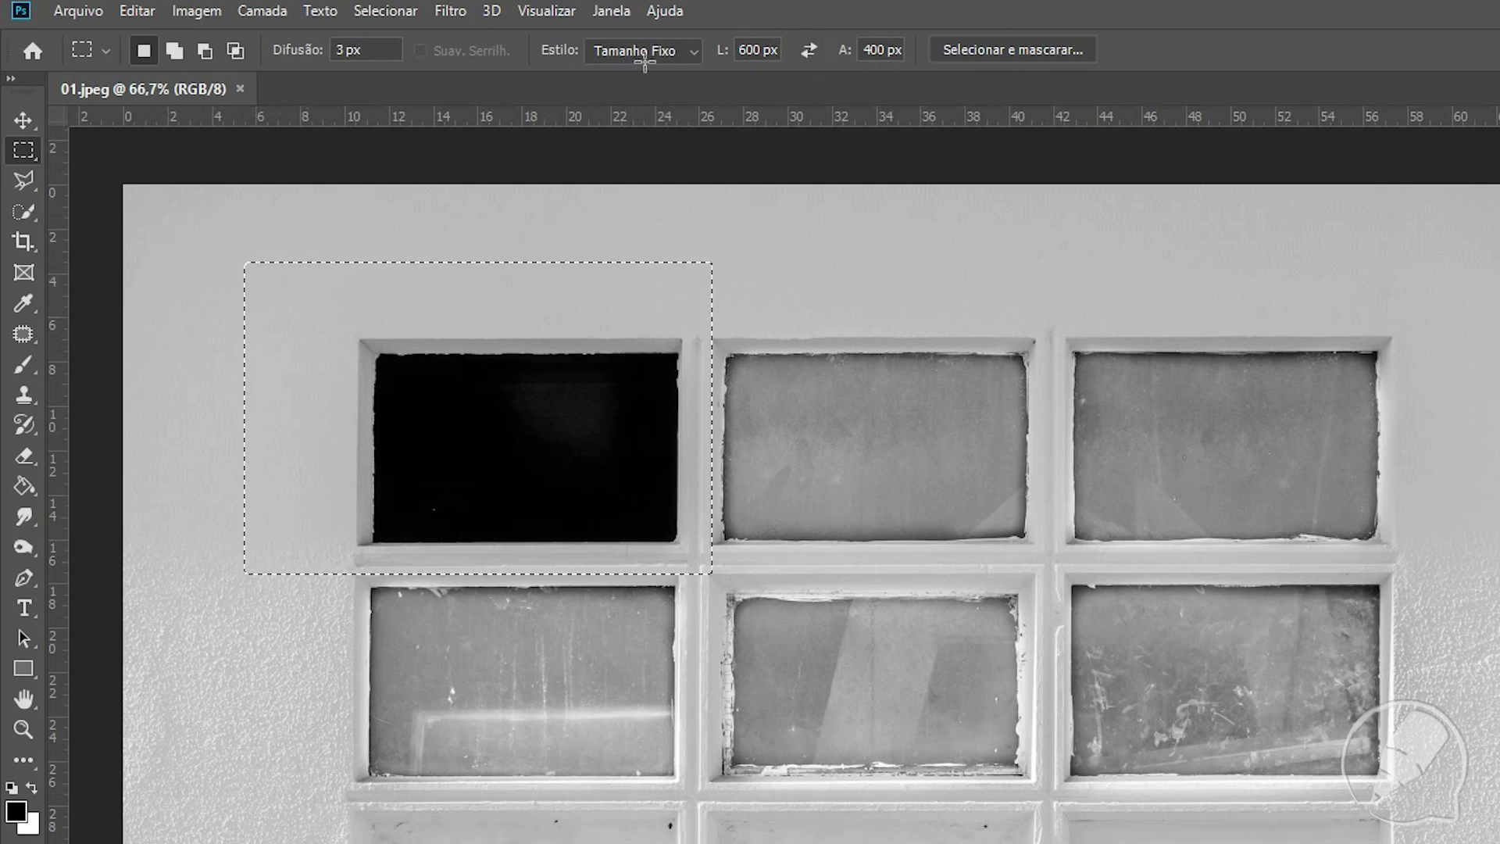
left_click(691, 52)
left_click(658, 72)
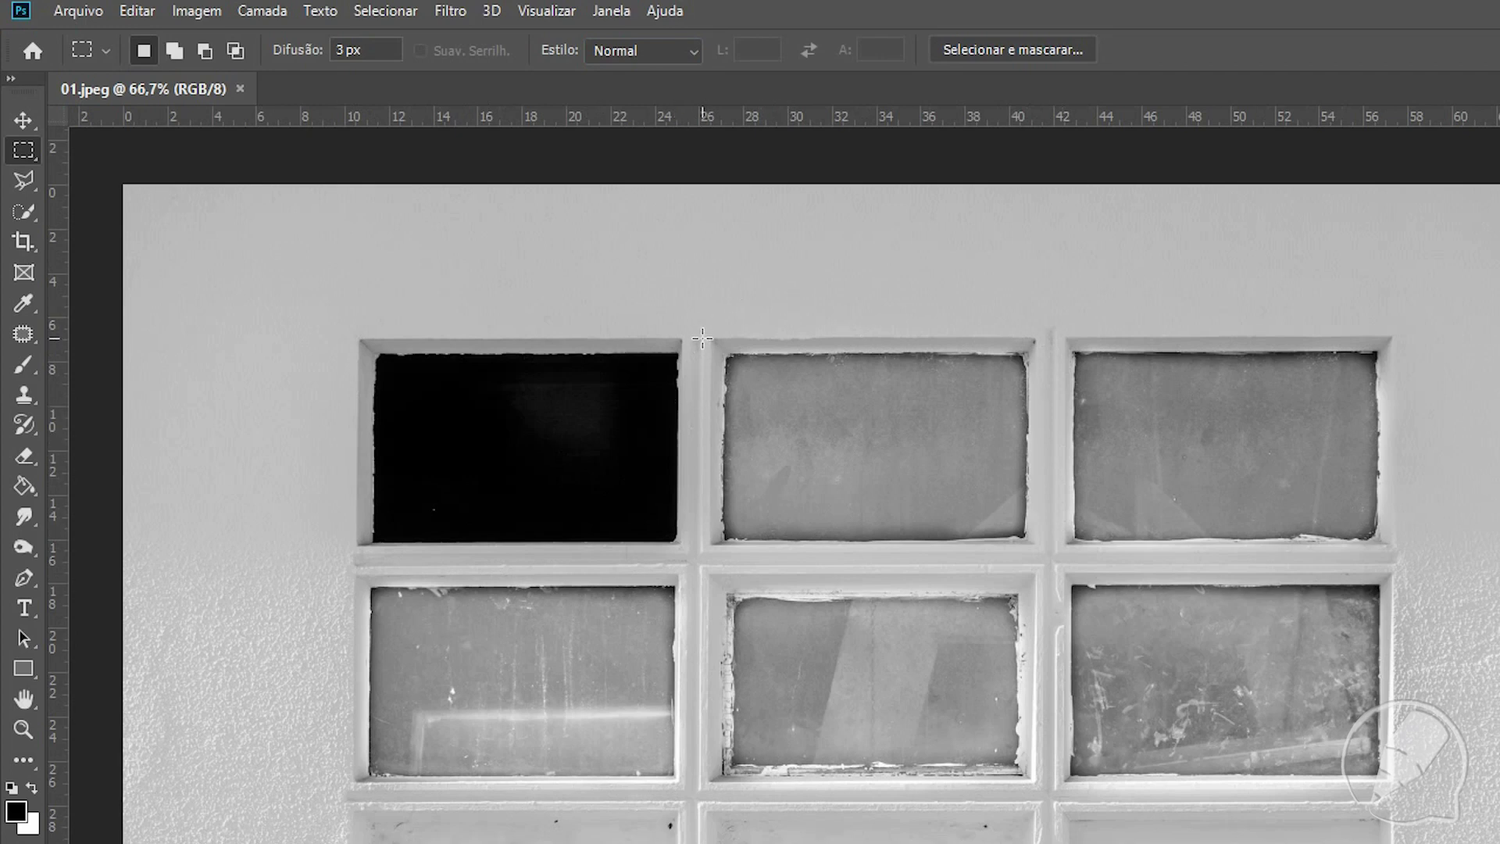
Step: Marquee the top-middle window pane and copy it onto new layer Camada 1
left_click_drag(921, 543, 1041, 555)
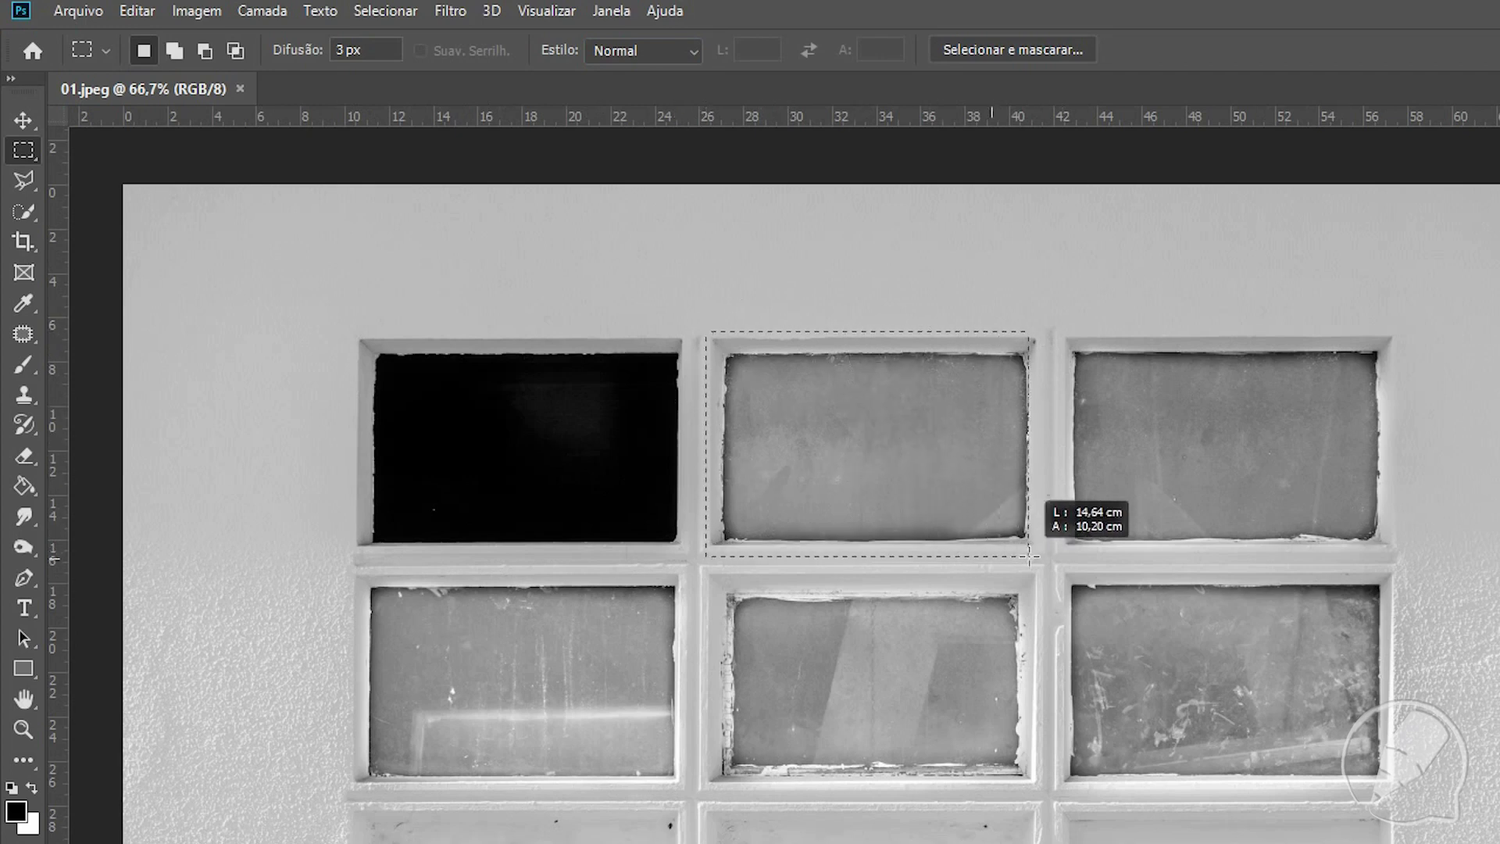
left_click_drag(1041, 555, 1043, 557)
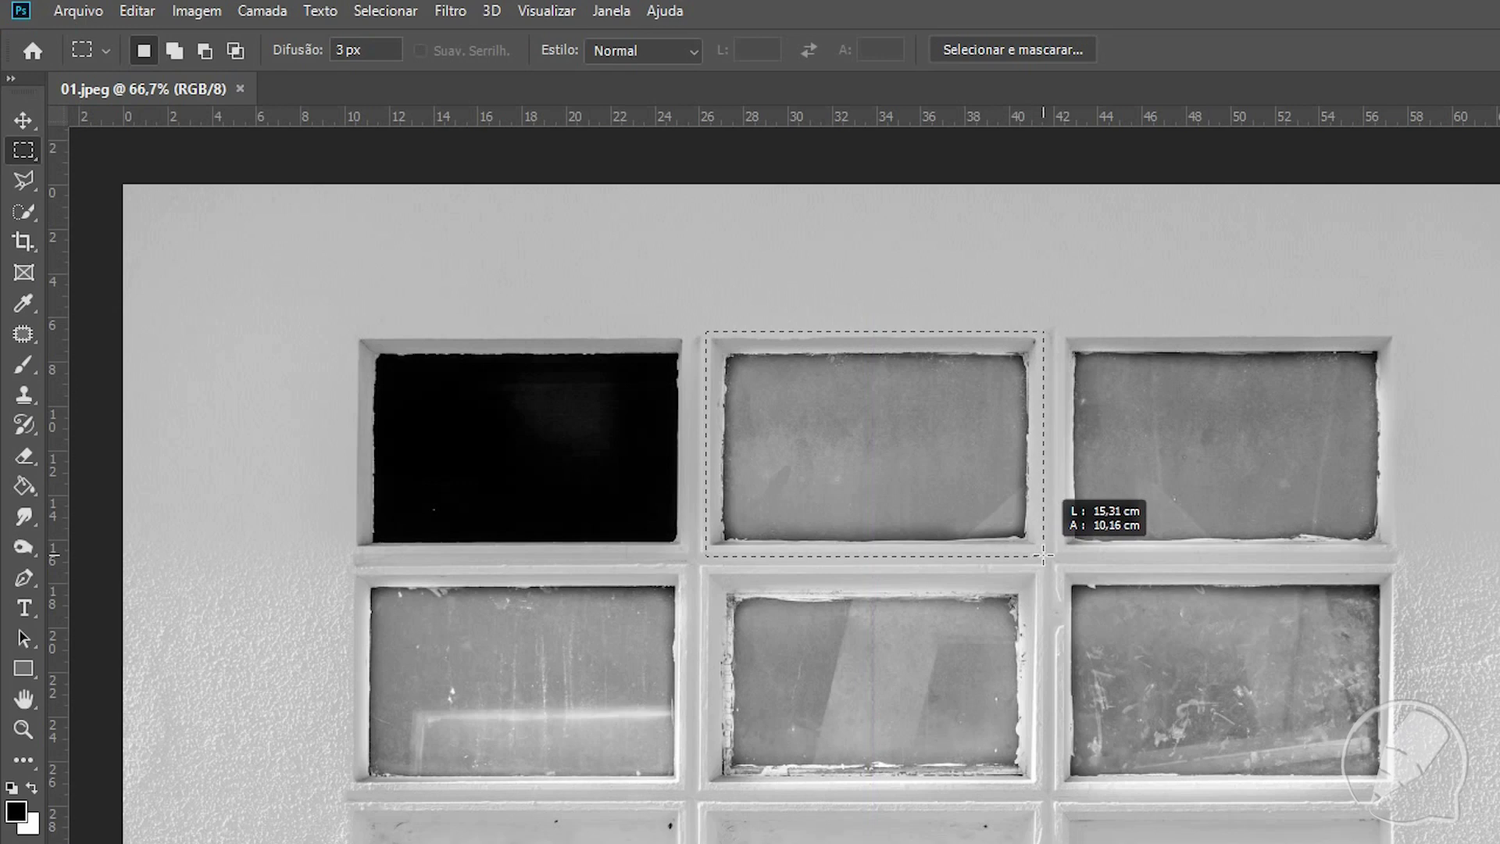
left_click_drag(1043, 557, 1043, 556)
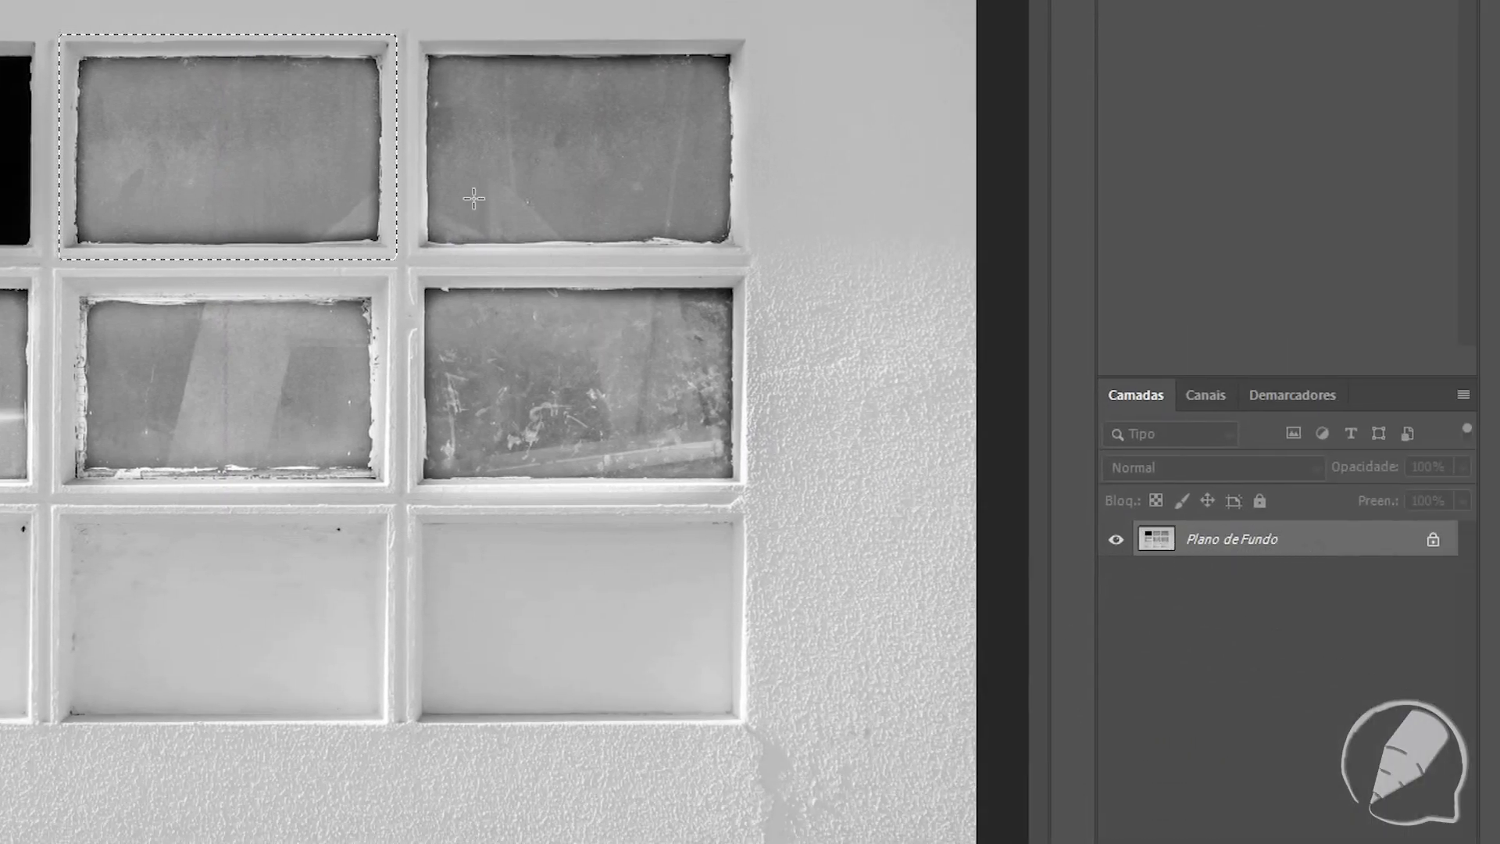
key("ctrl+j")
key("m")
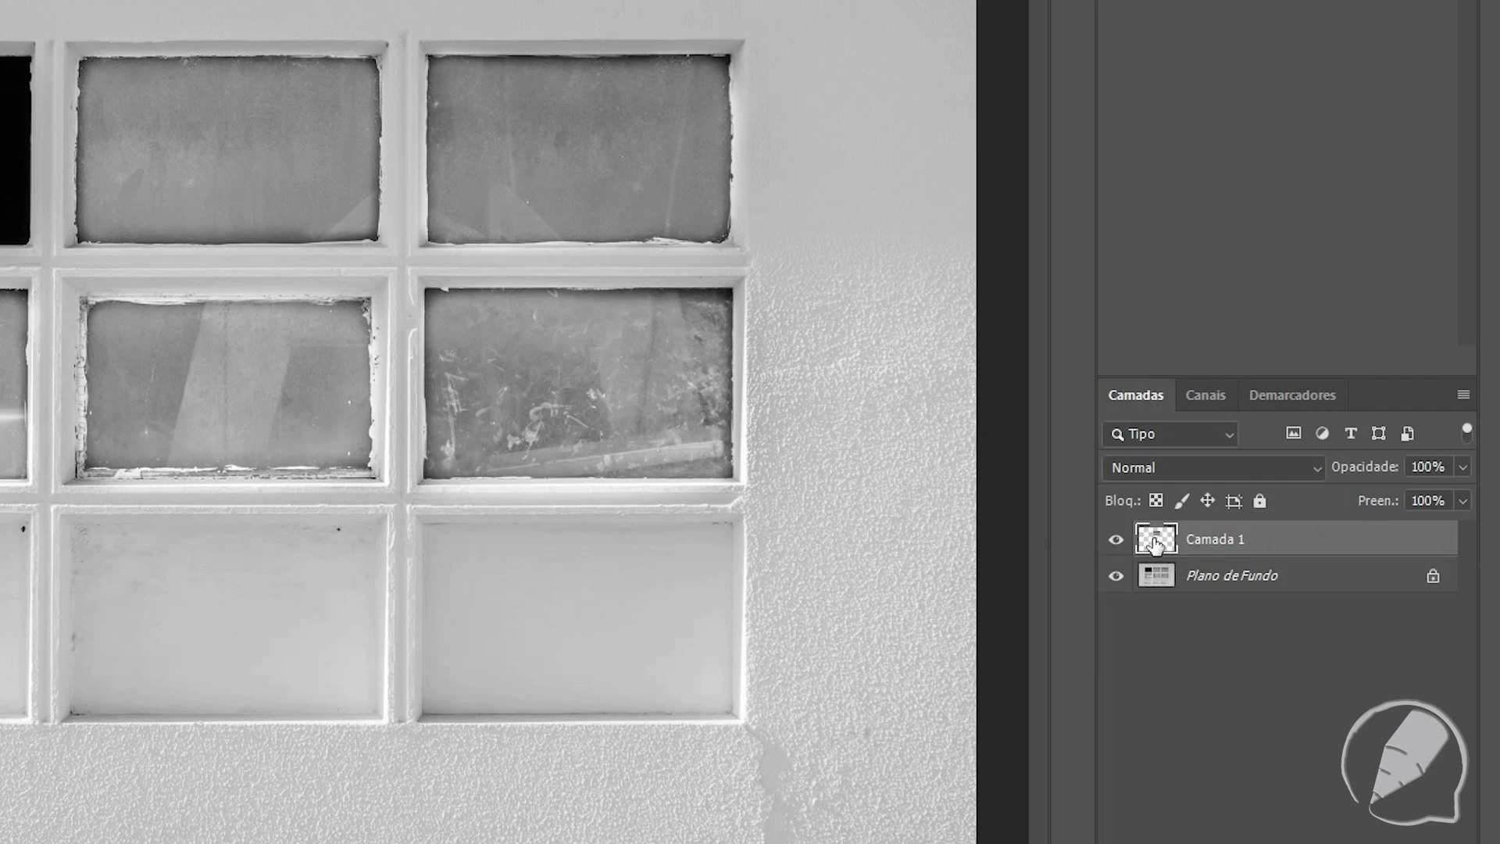
Step: Hide and reshow the Plano de Fundo layer to check the copied pane
left_click(1232, 580)
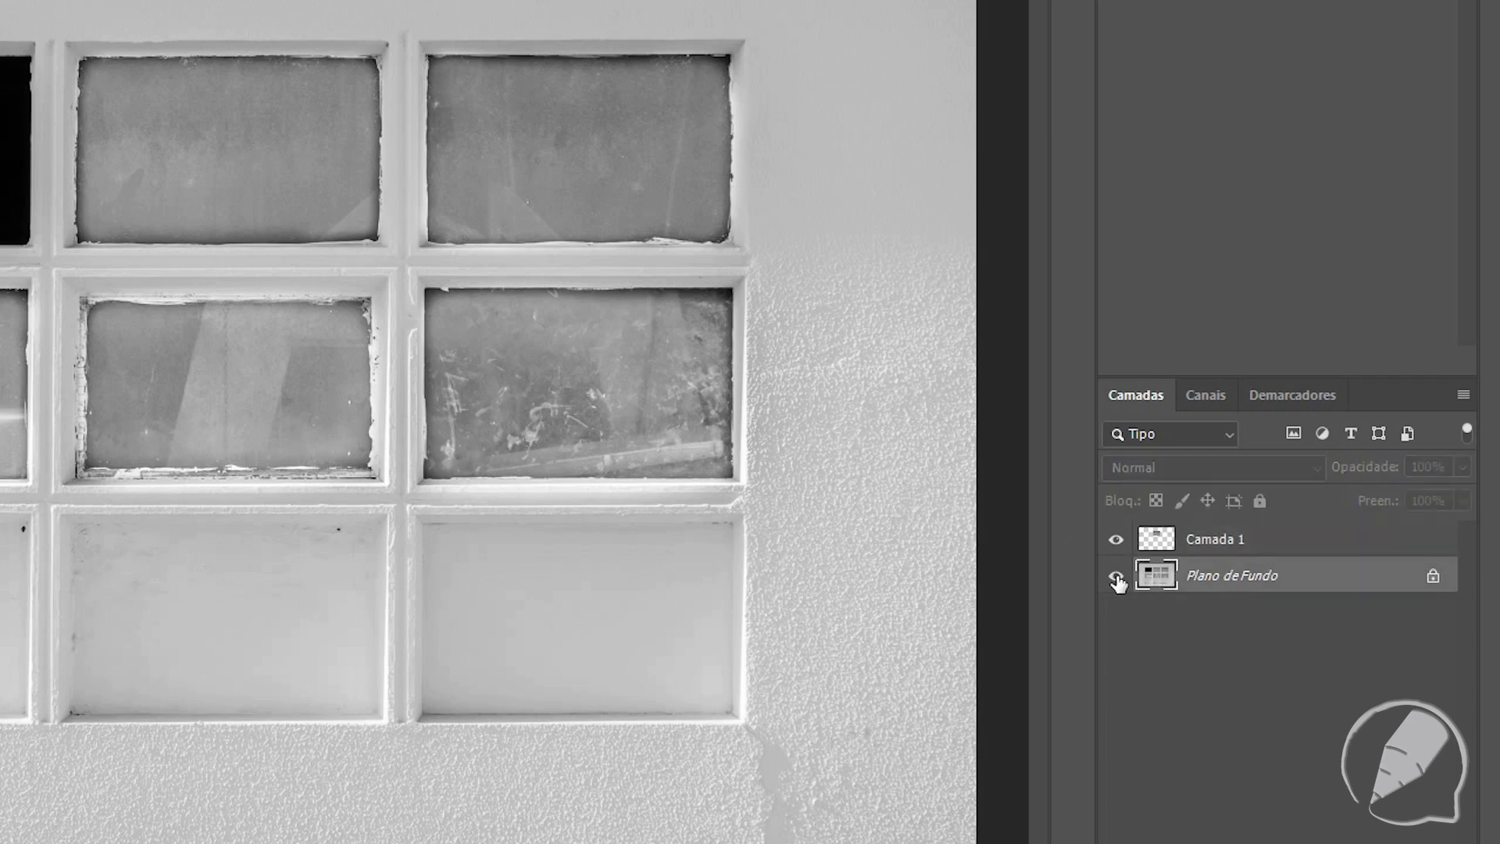
left_click(1116, 577)
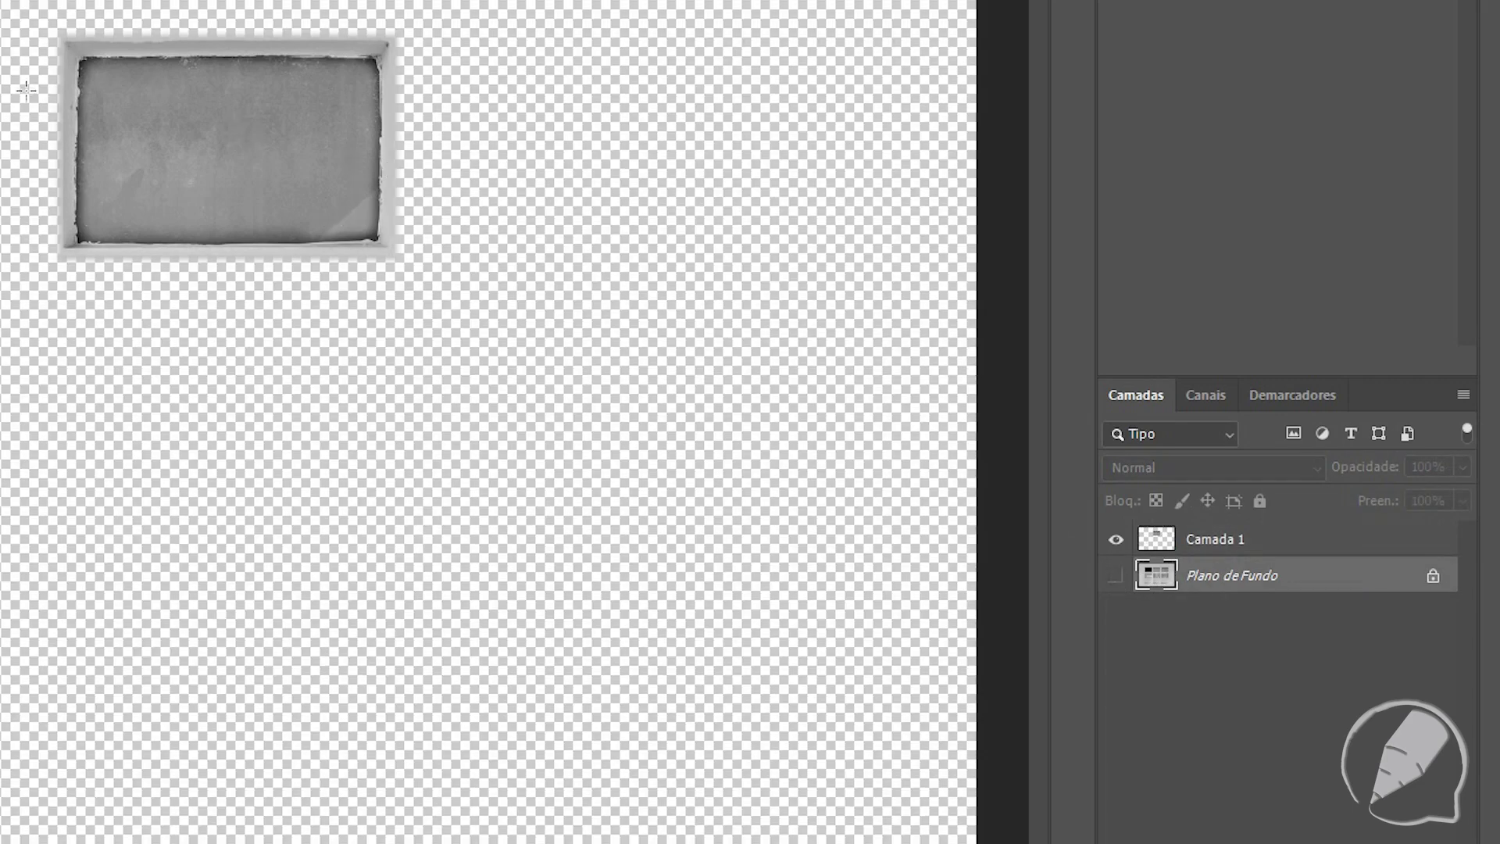
left_click(1116, 577)
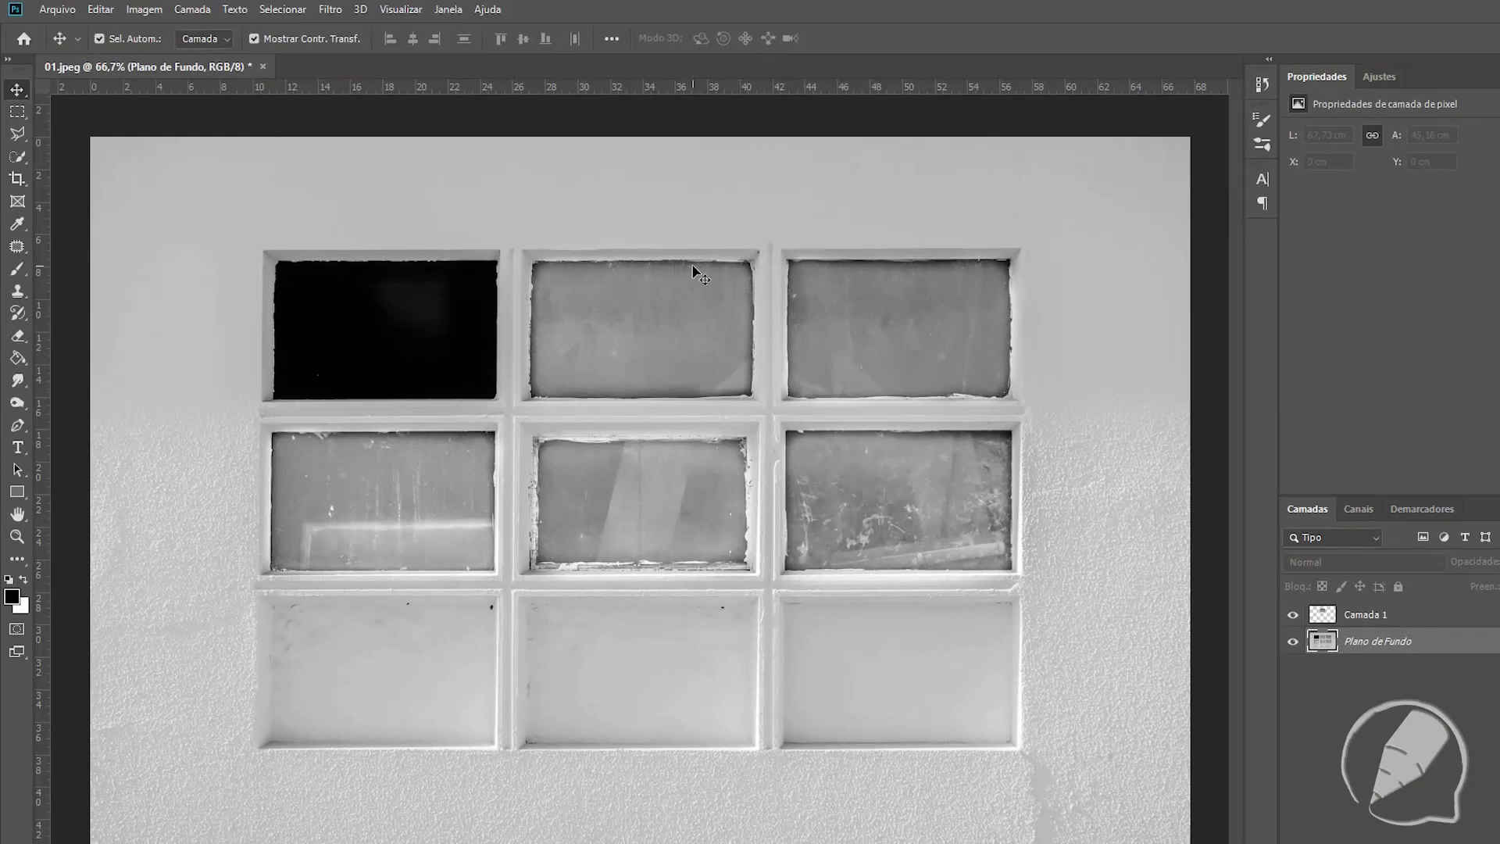
Step: Move the Camada 1 pane copy over the black top-left pane
key("m")
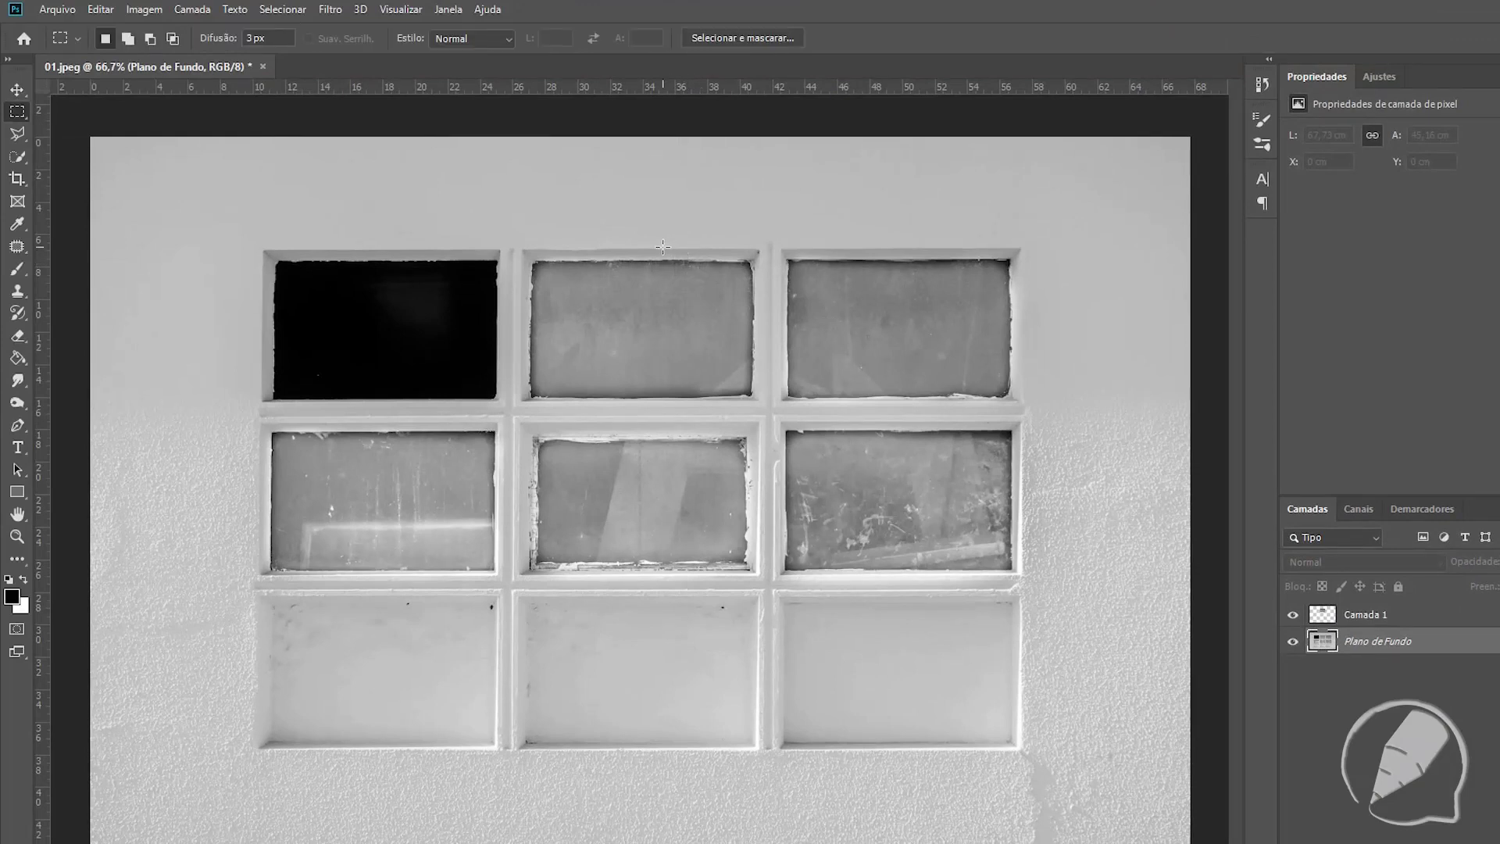
key("v")
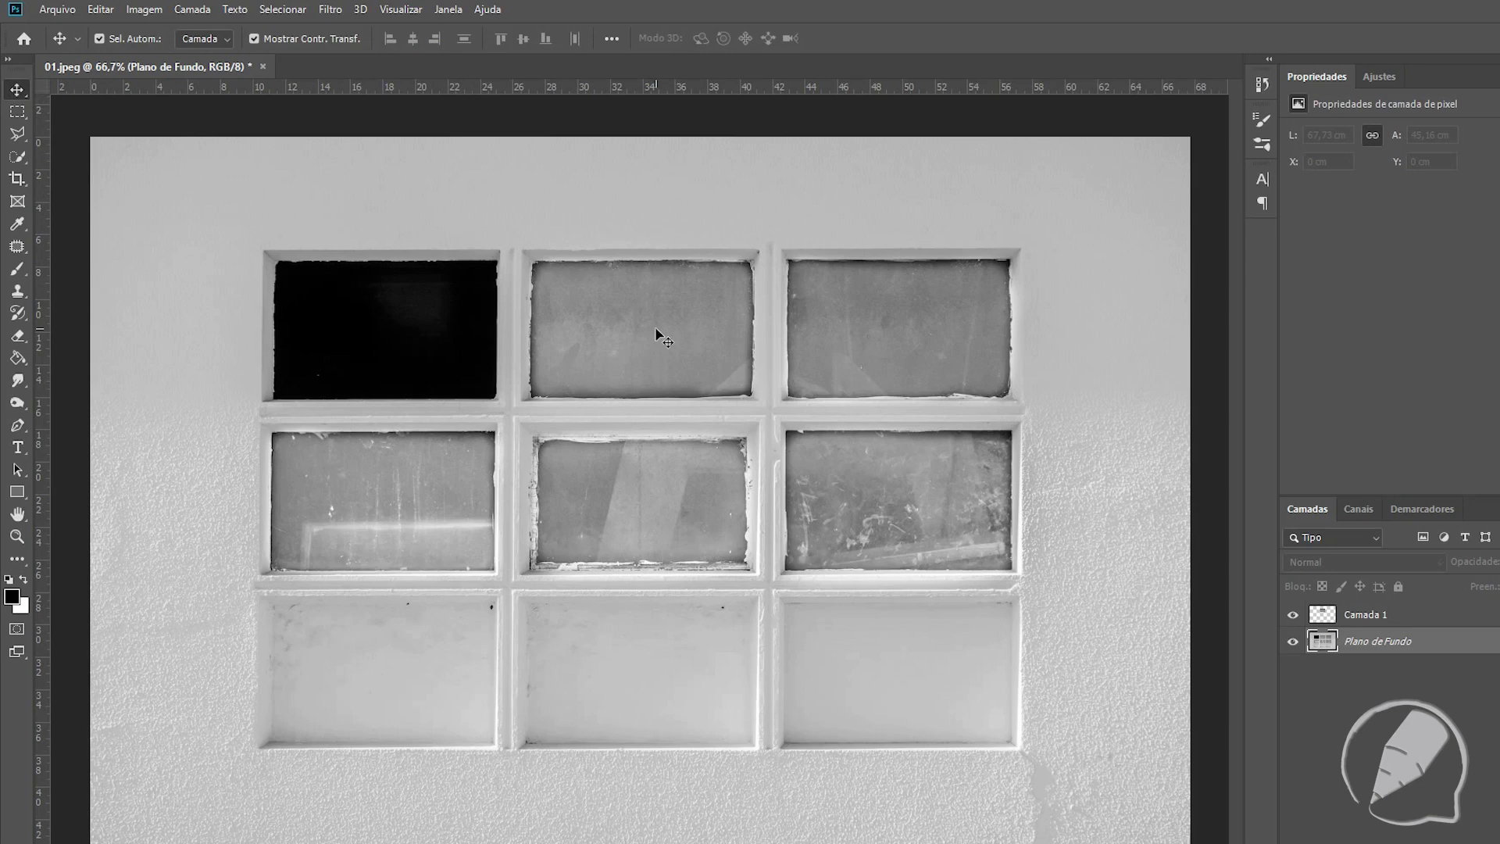
left_click_drag(665, 337, 396, 334)
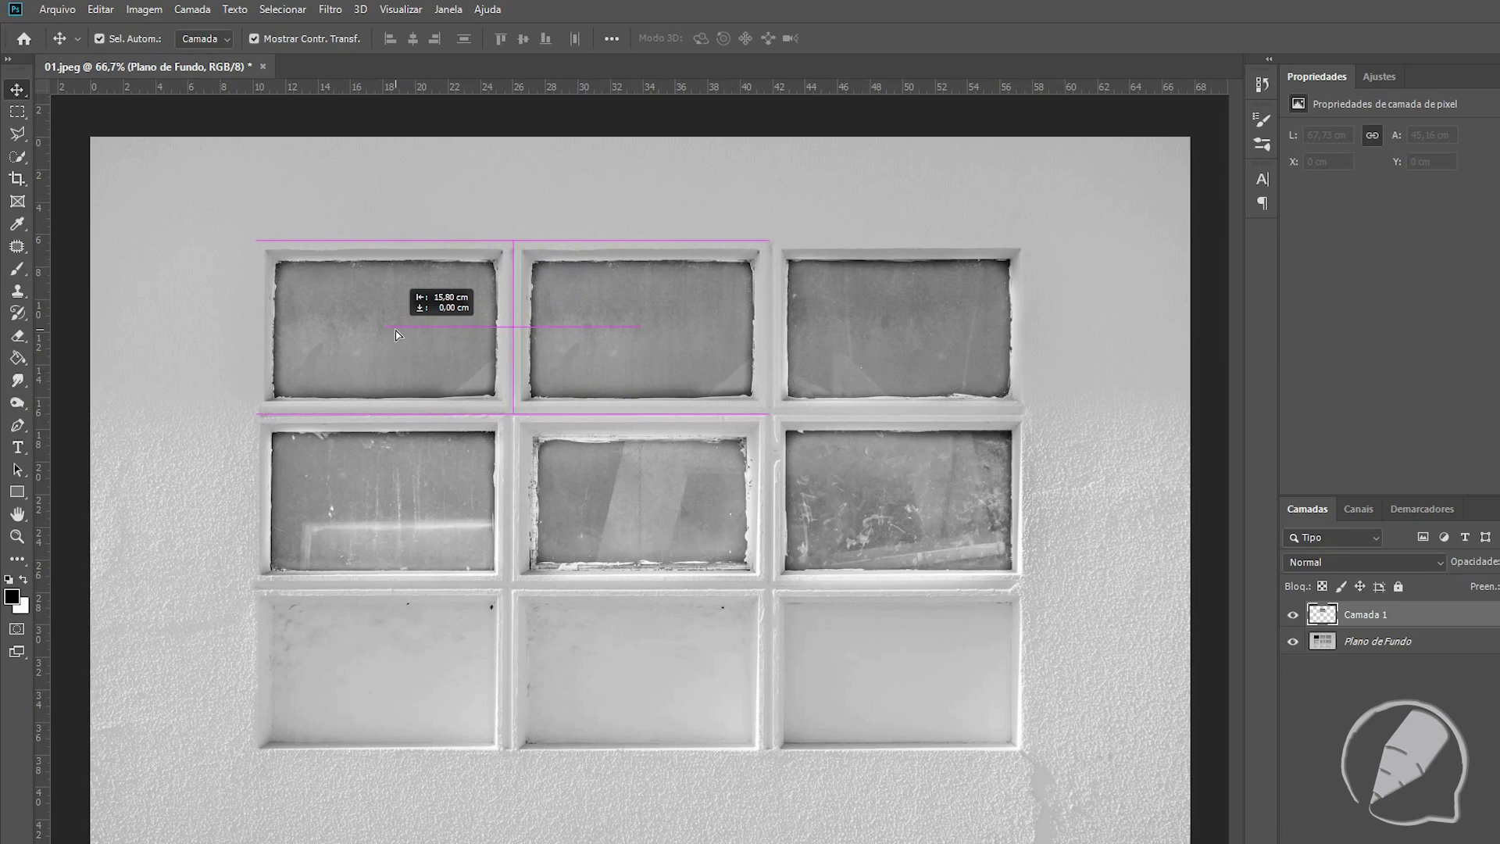
left_click(464, 205)
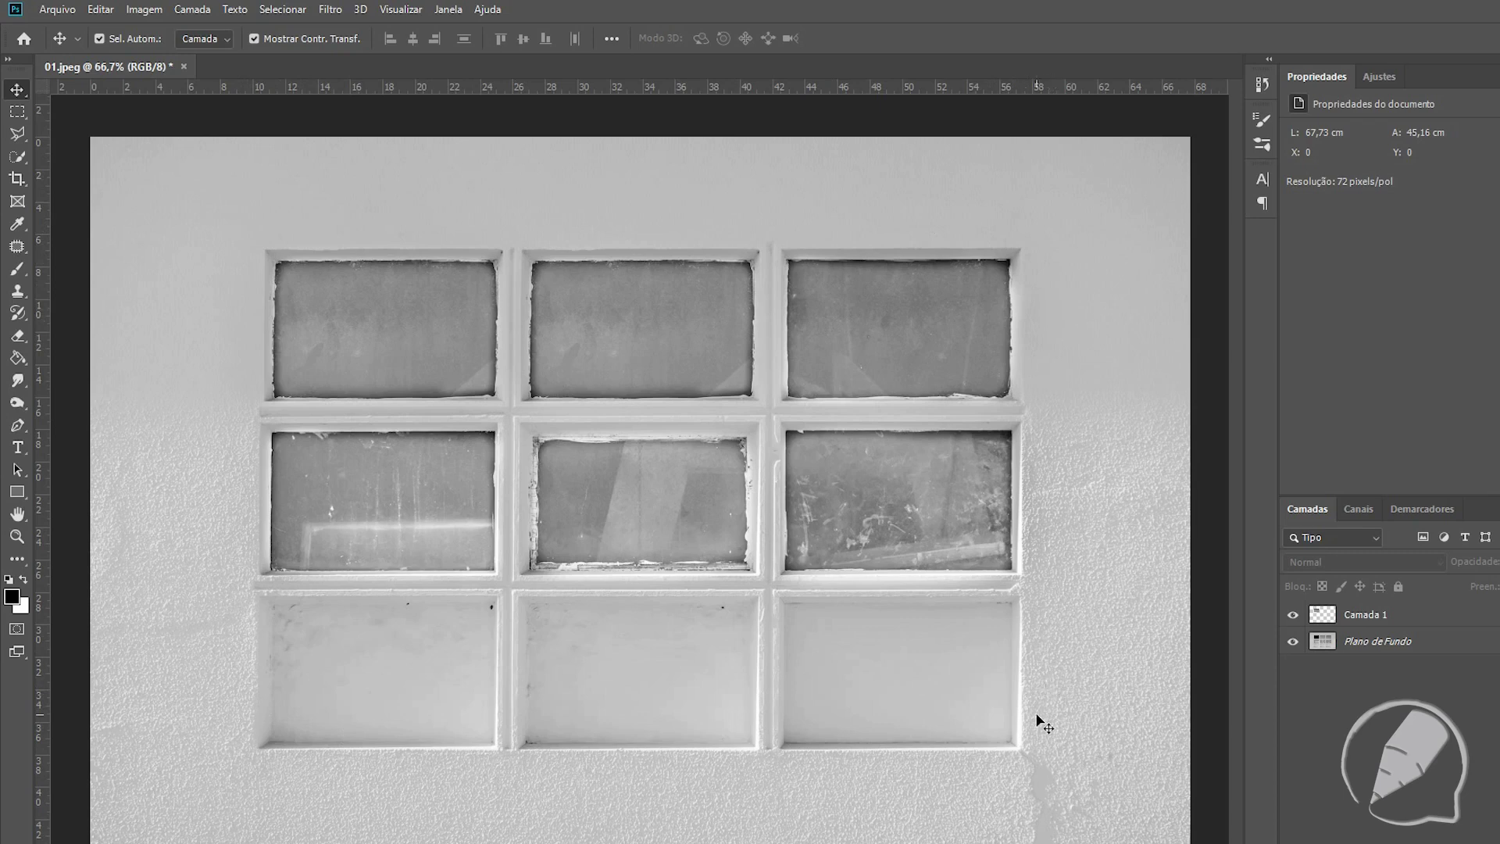
Step: Select the Elliptical Marquee and open 02.jpeg in Photoshop, keeping its embedded profile
left_click(18, 112)
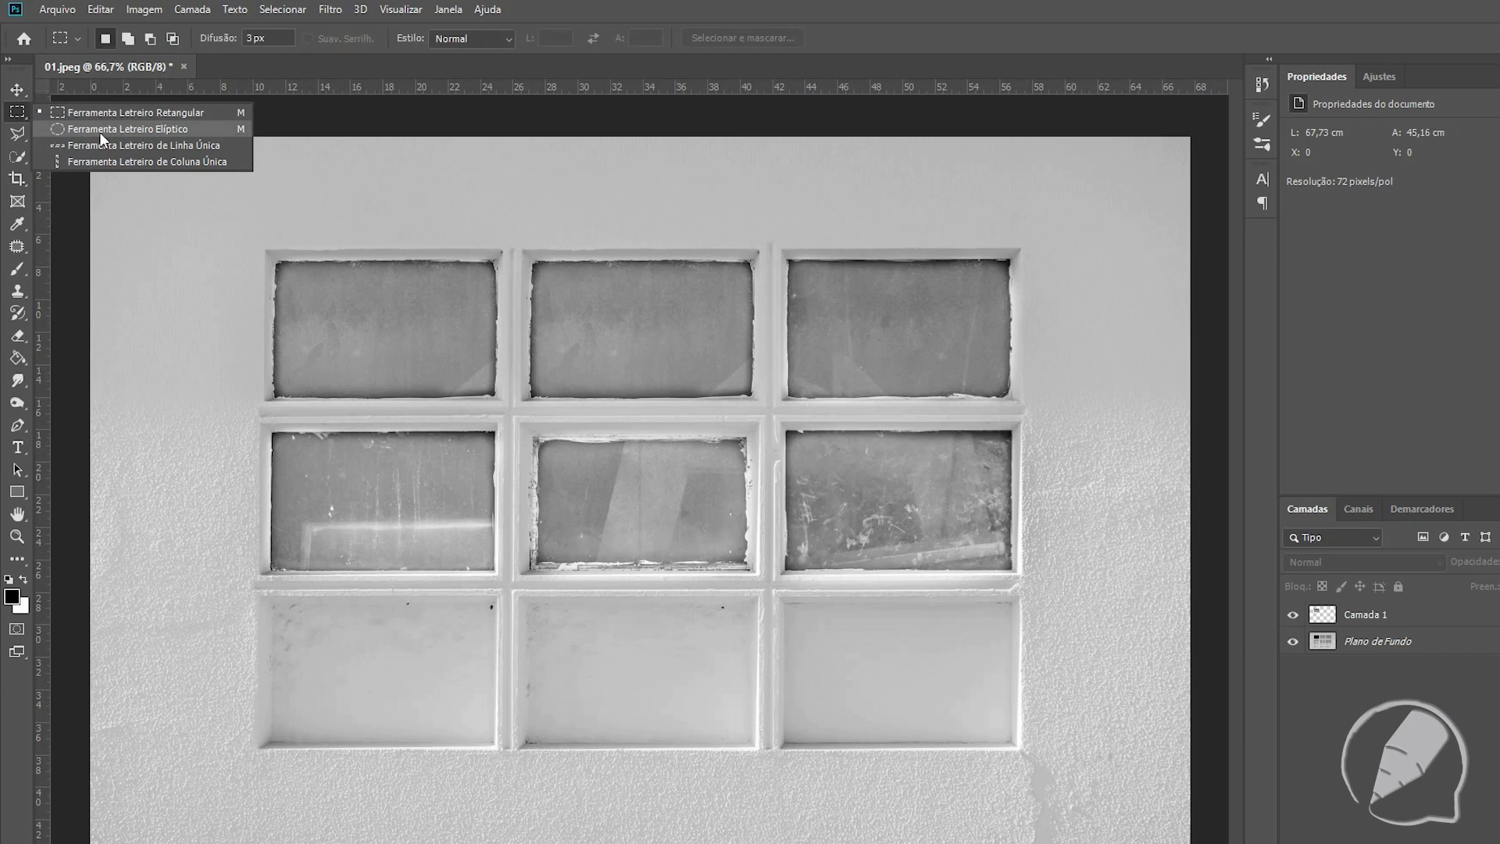
left_click(119, 130)
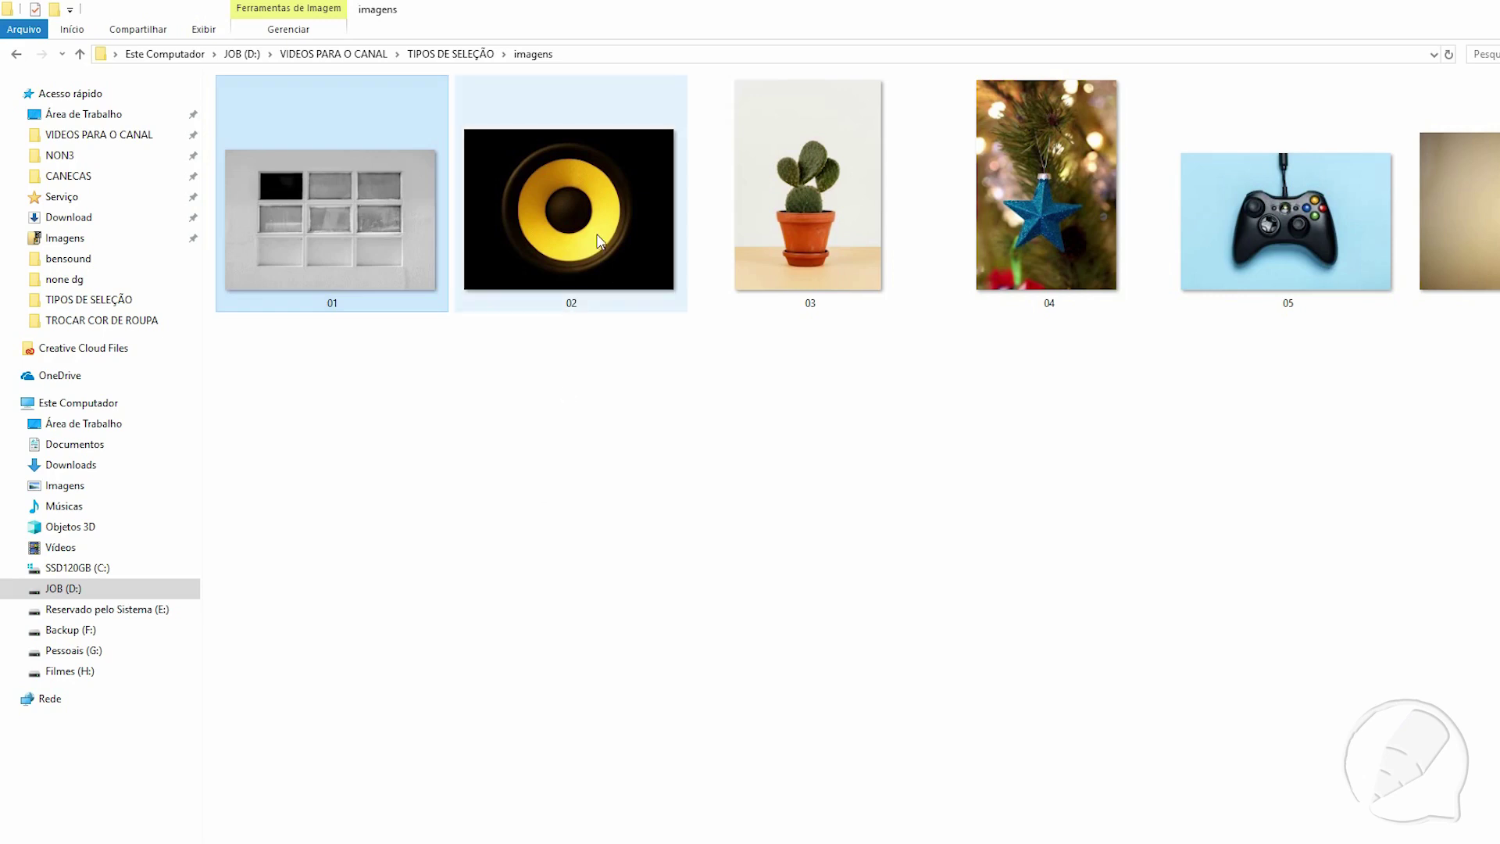
left_click(619, 256)
left_click_drag(592, 249, 610, 840)
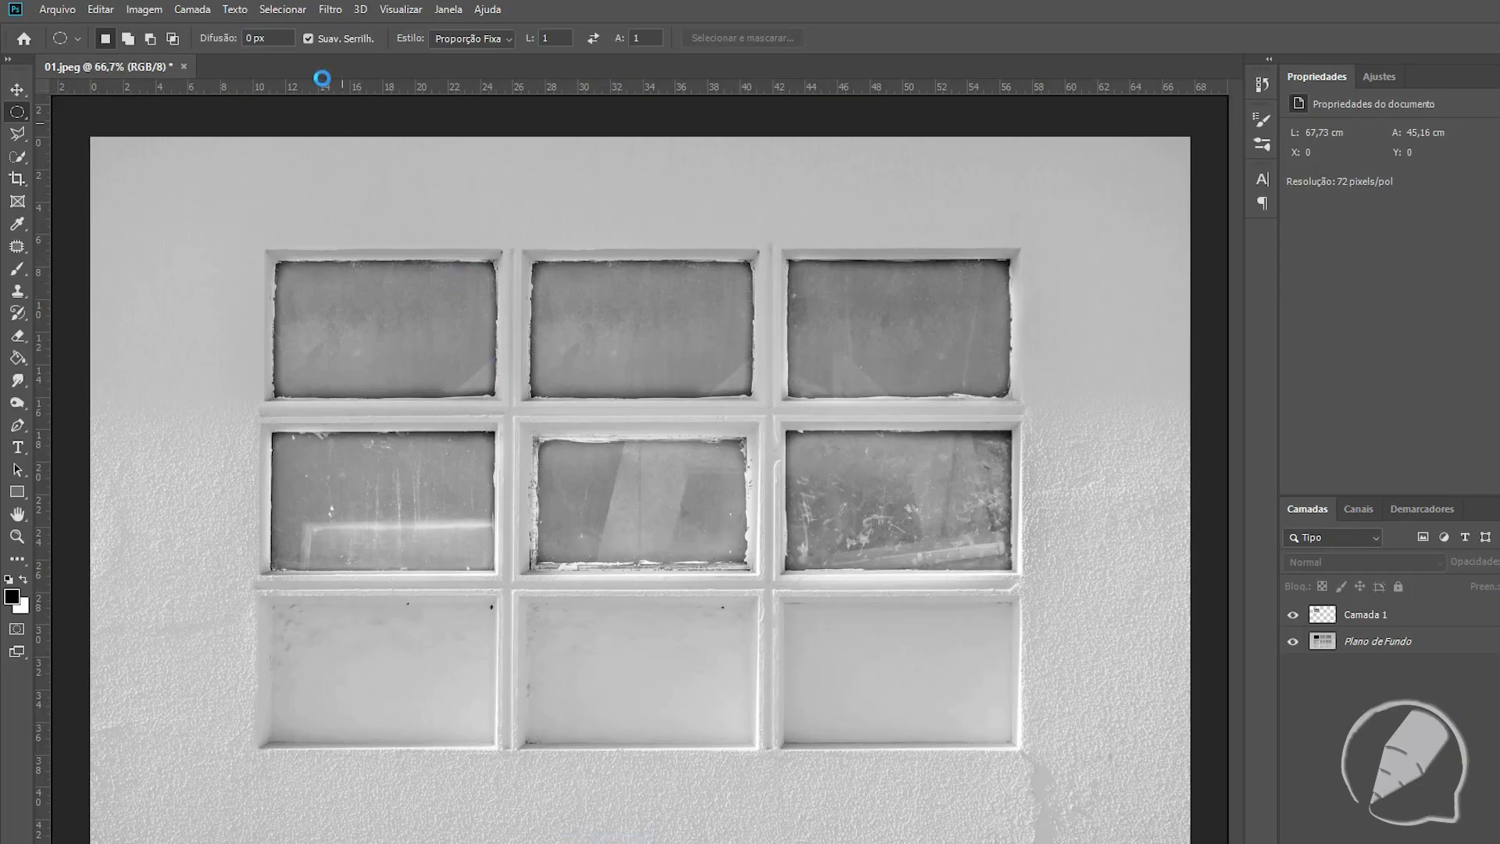
left_click_drag(609, 840, 316, 67)
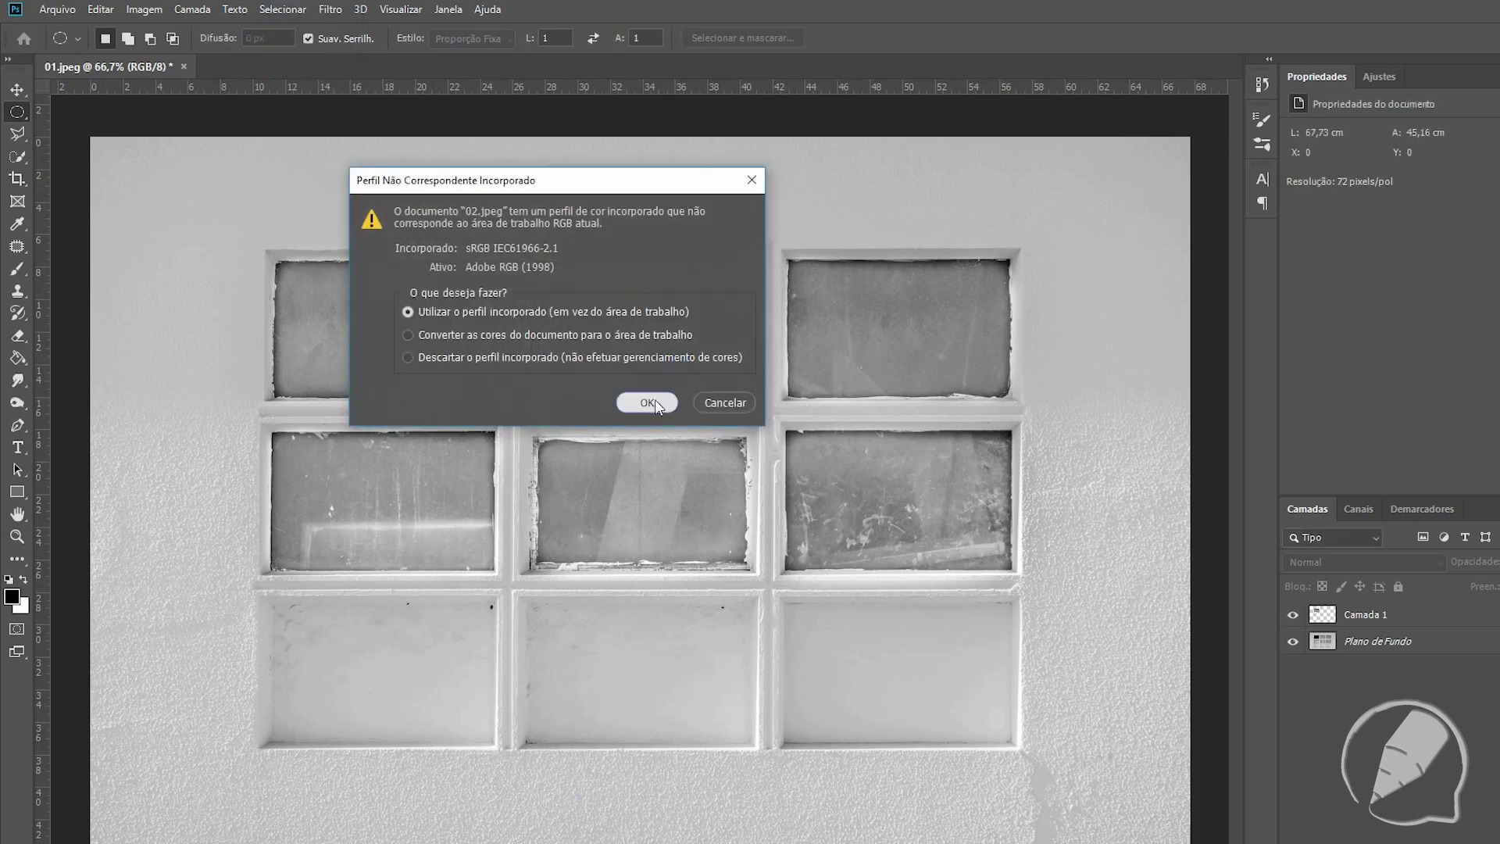
left_click(655, 400)
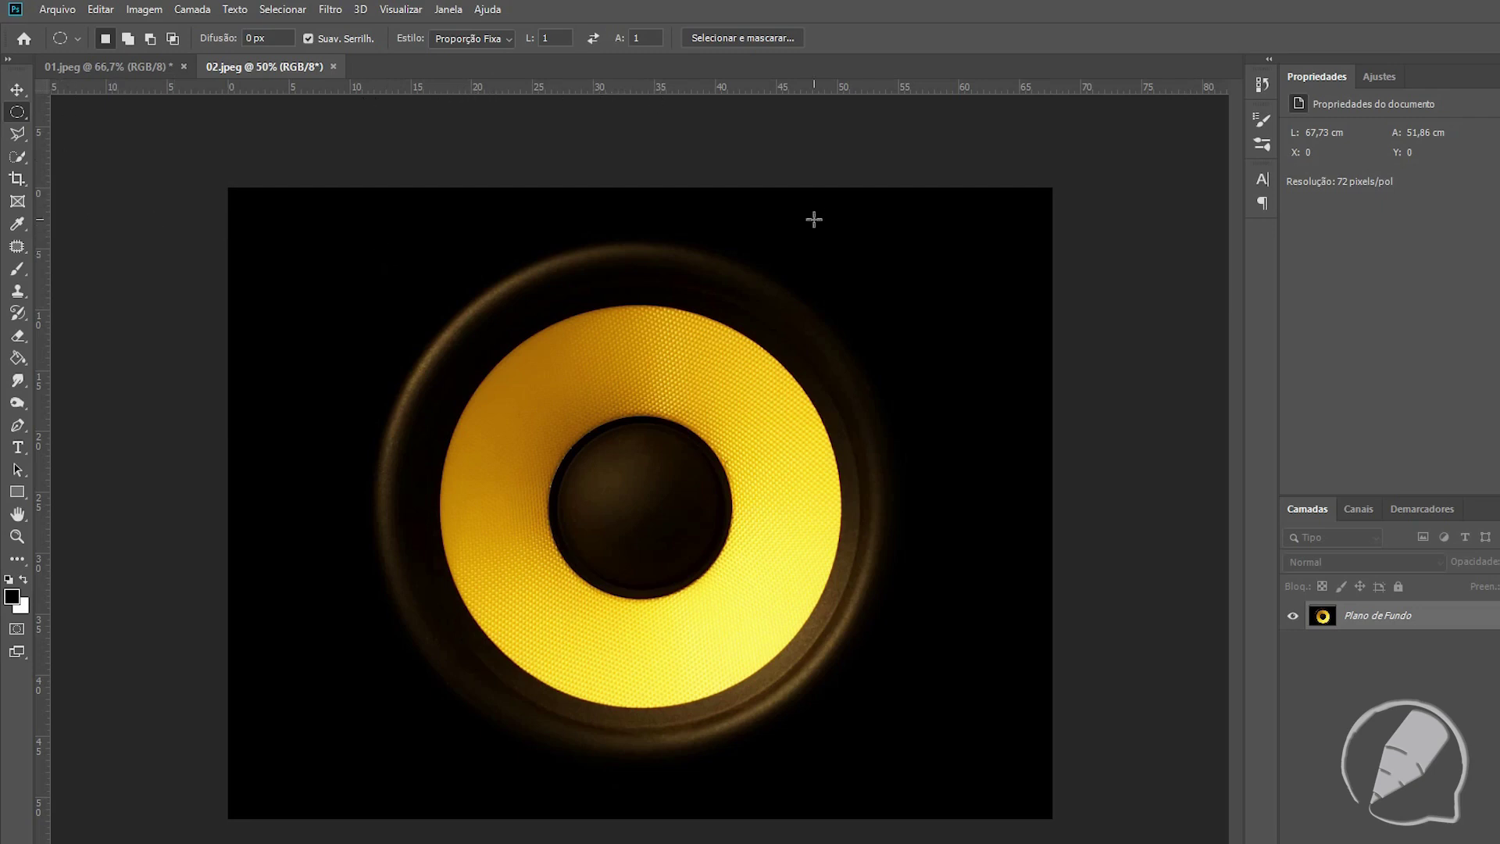
Step: Place guides at the speaker's top and left edges, then start a circular selection there
key("ctrl+r")
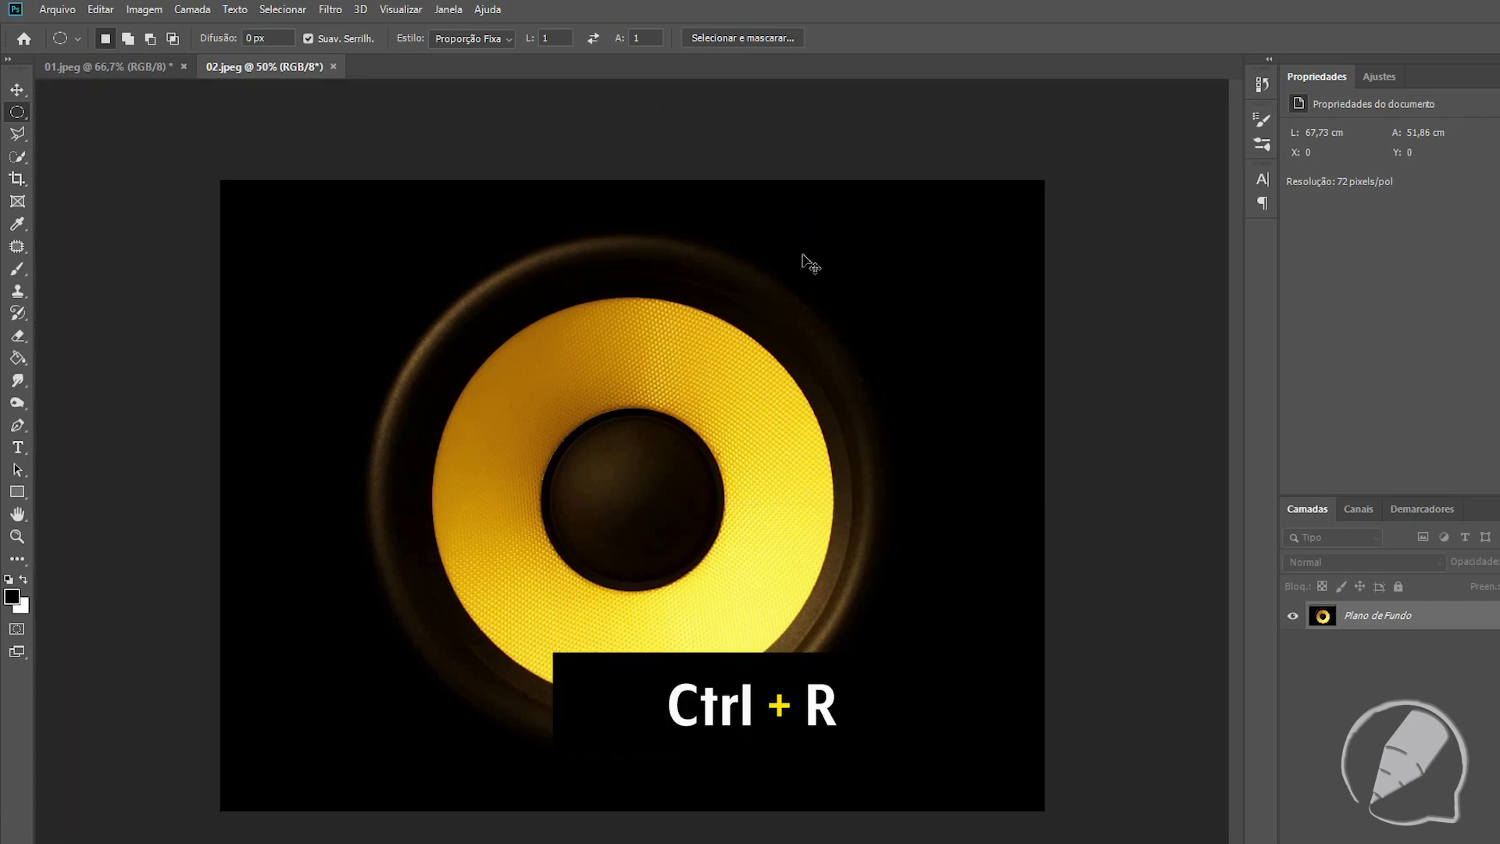
key("ctrl+r")
key("ctrl+r")
key("ctrl+r")
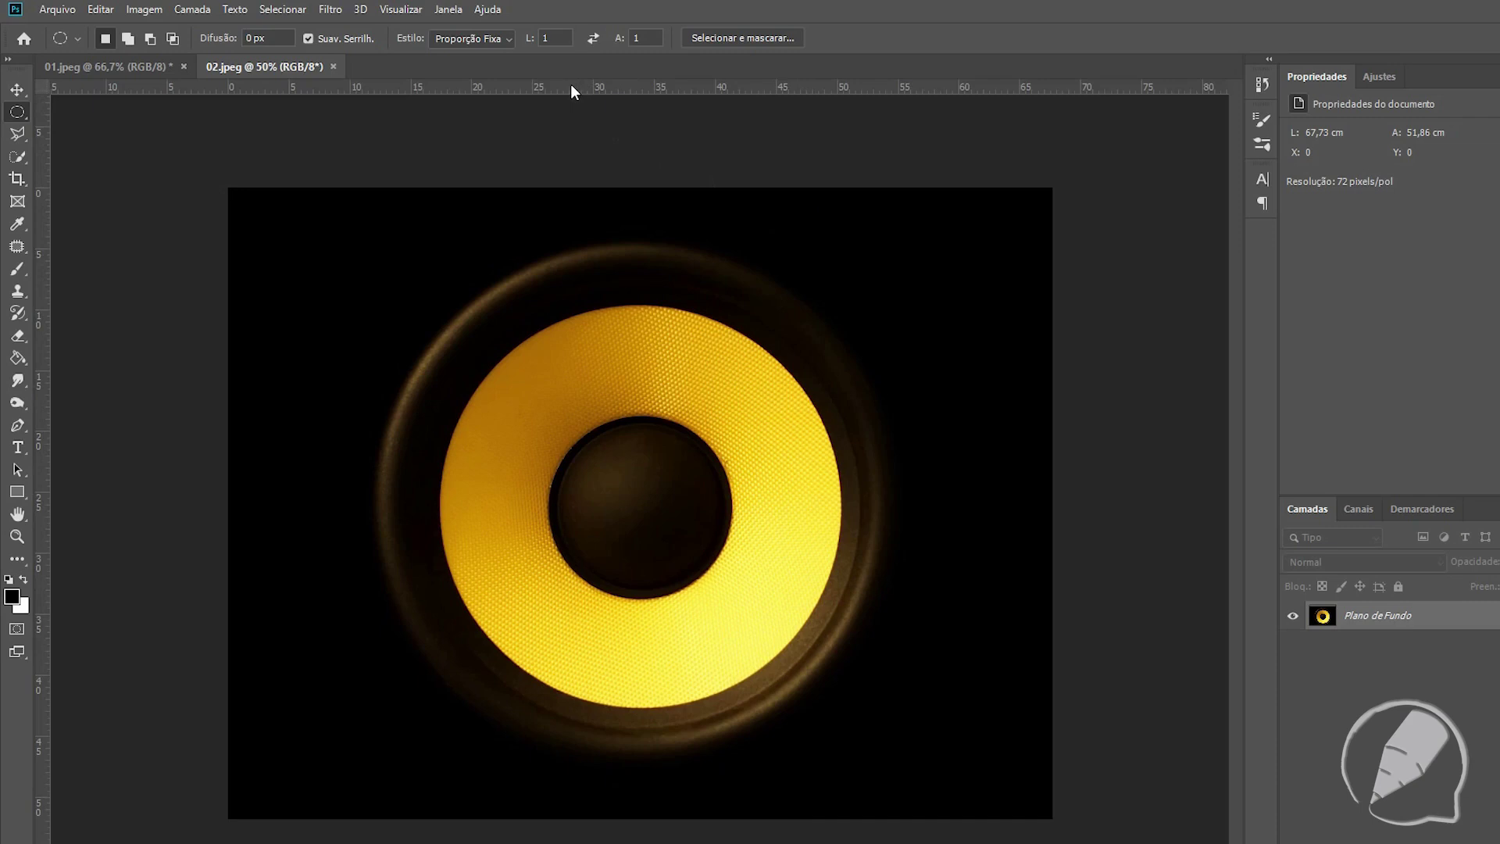
left_click_drag(571, 86, 580, 242)
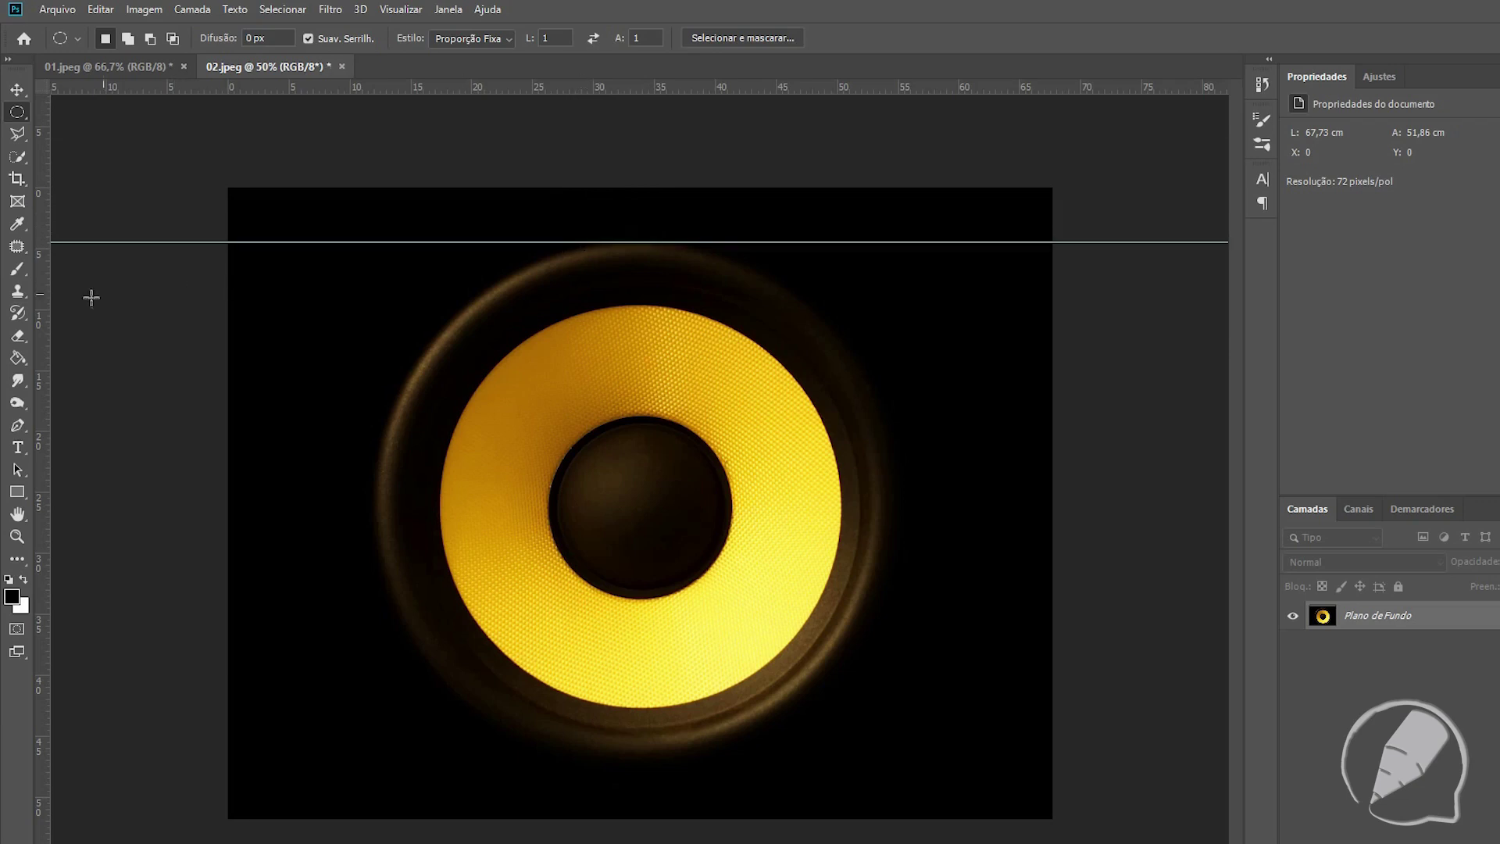
left_click_drag(39, 357, 373, 375)
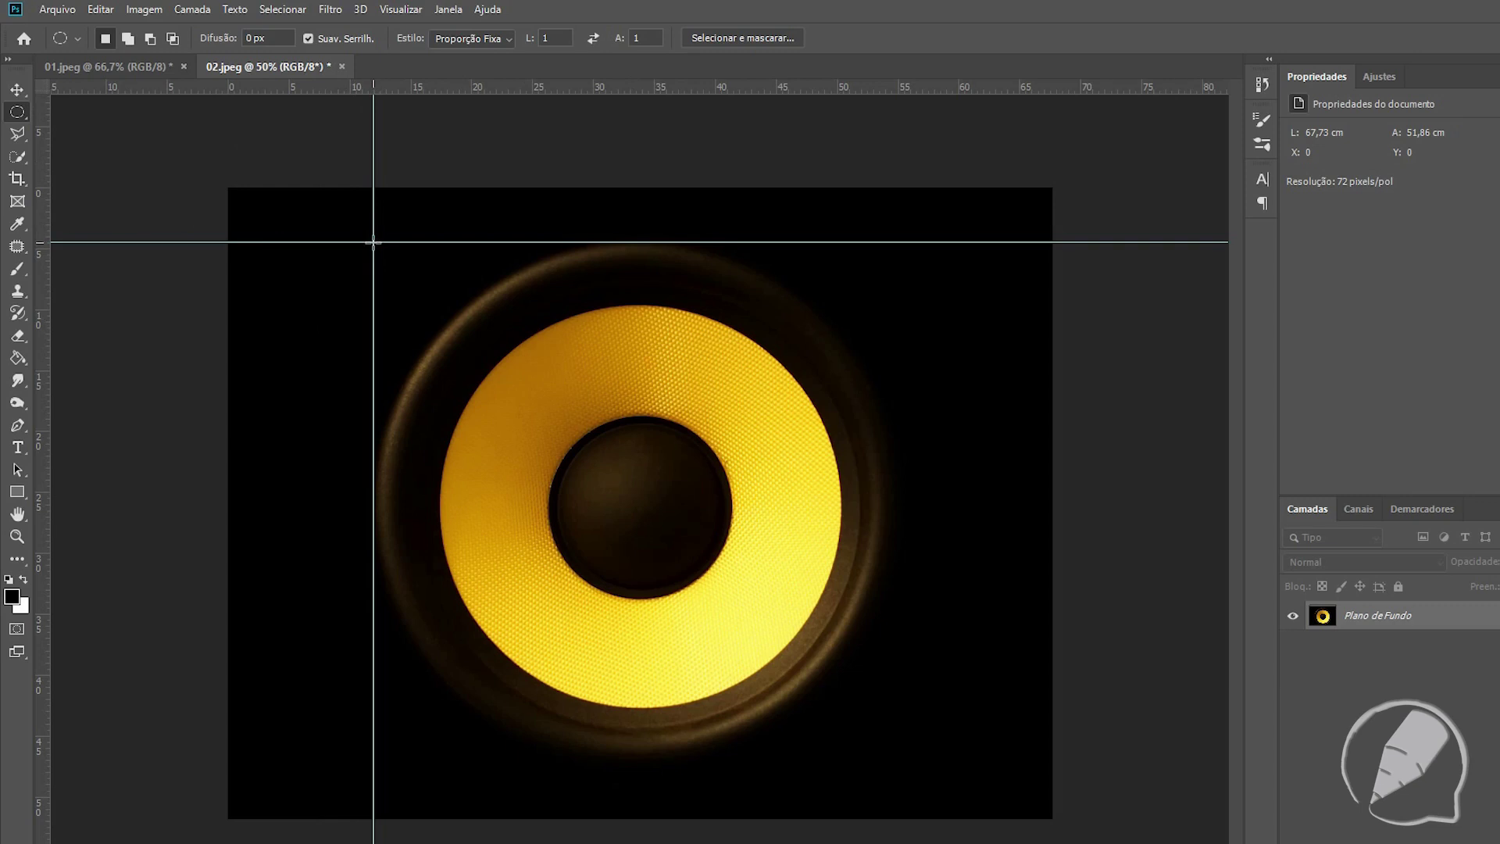
left_click_drag(374, 242, 825, 557)
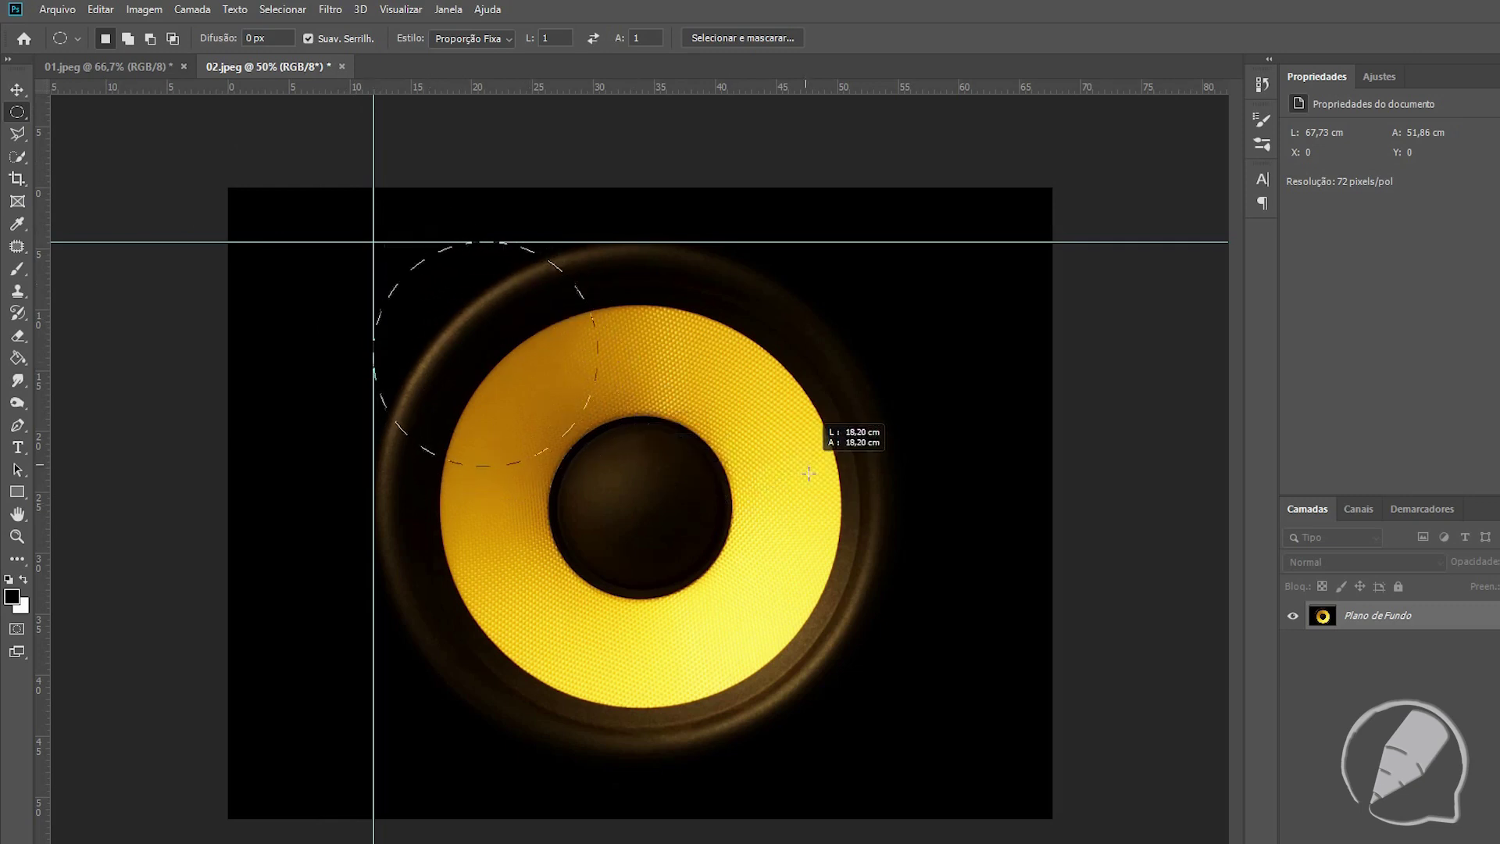
Step: Draw an elliptical selection around the whole speaker and copy it to the new layer Camada 1
mouse_move(824, 556)
left_mouse_down()
mouse_move(962, 775)
mouse_move(759, 611)
mouse_move(931, 767)
left_mouse_up()
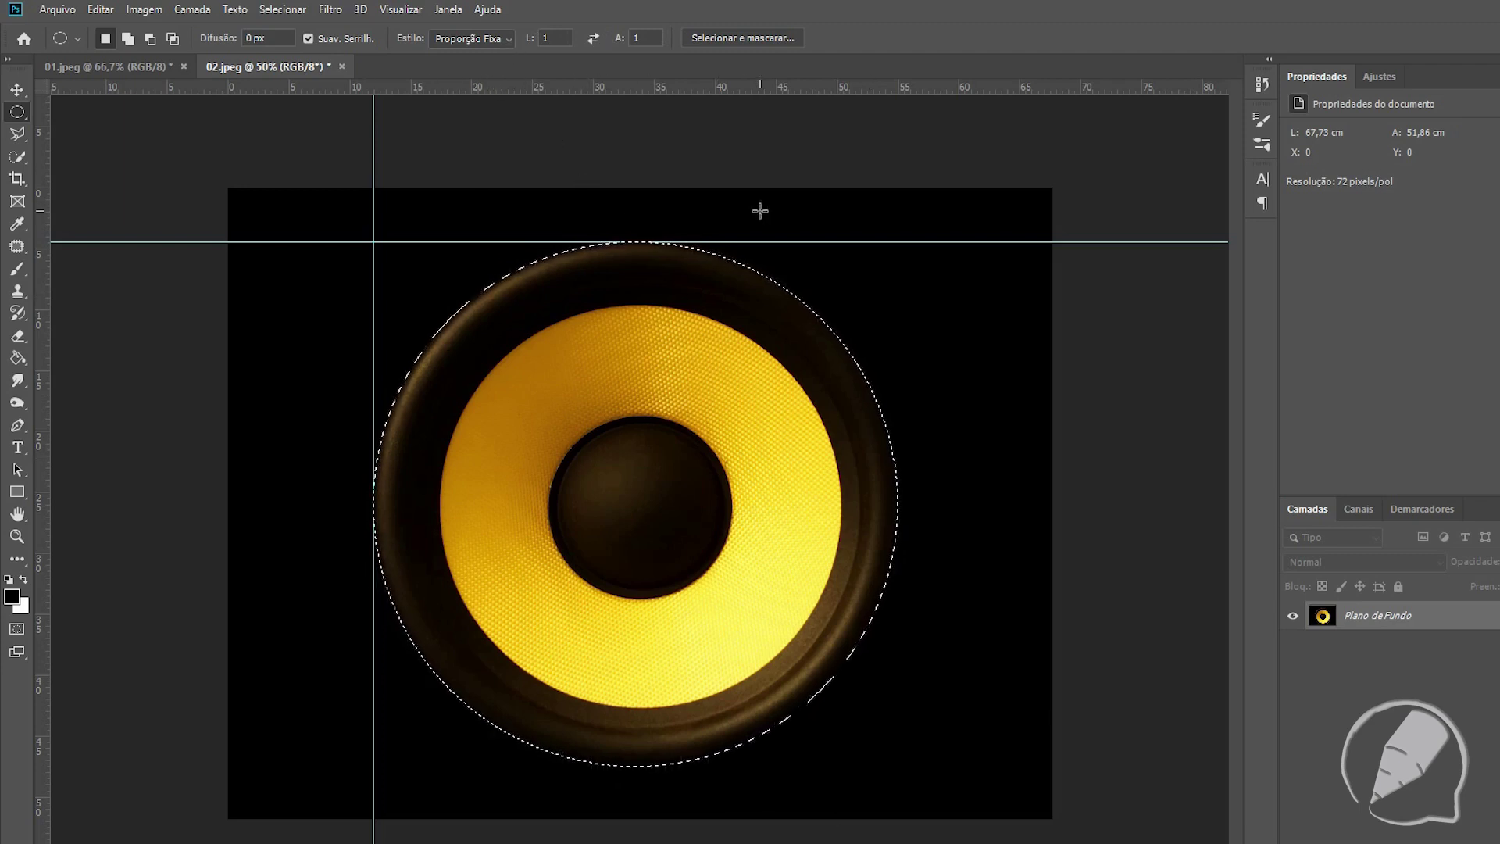
key("ctrl+j")
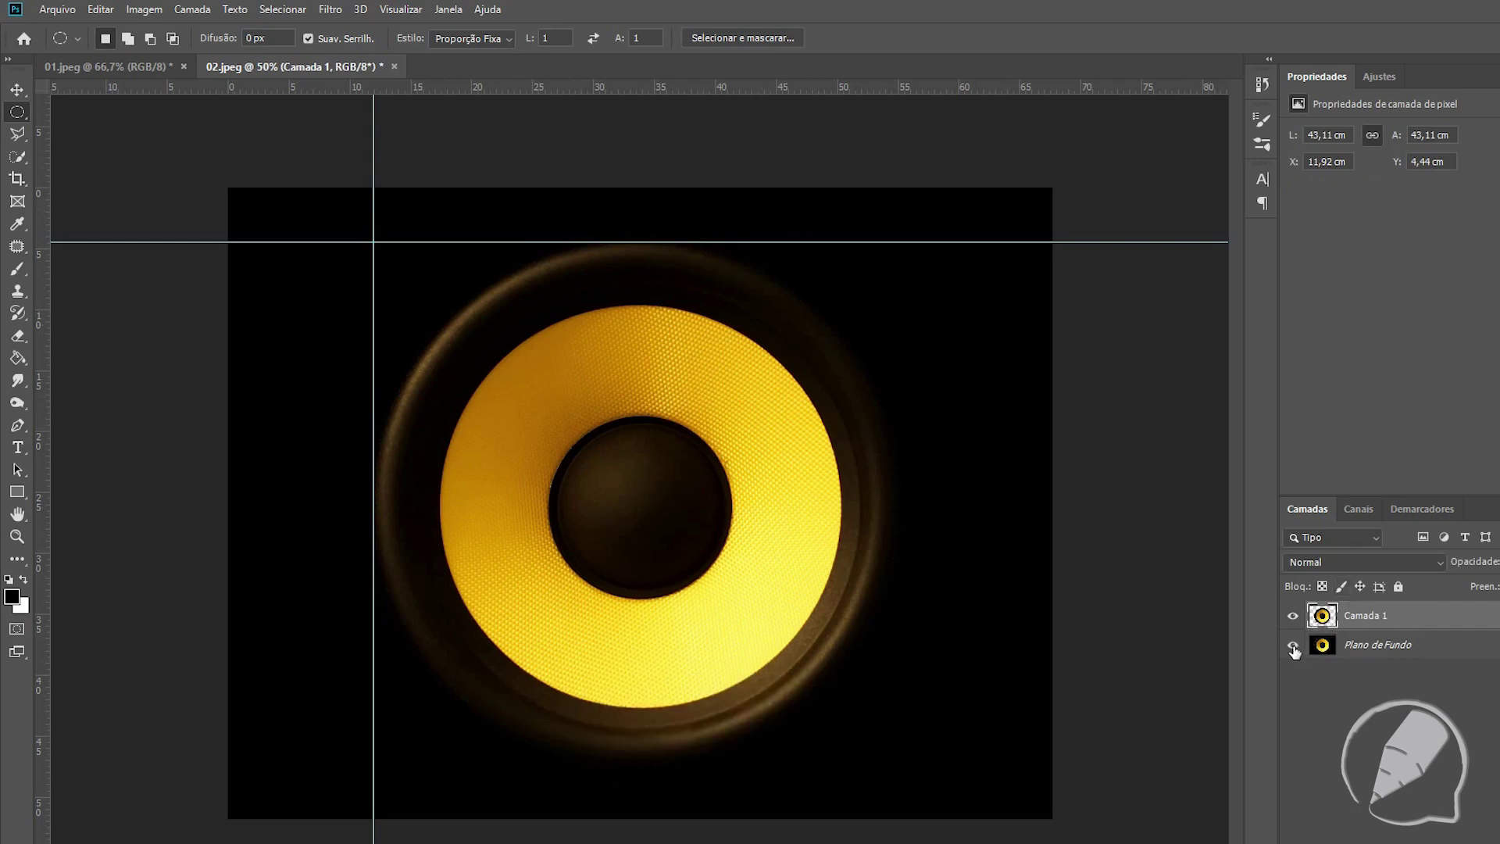
Step: Hide and reshow Plano de Fundo to check the isolated speaker, then show the lasso variants
left_click(1293, 645)
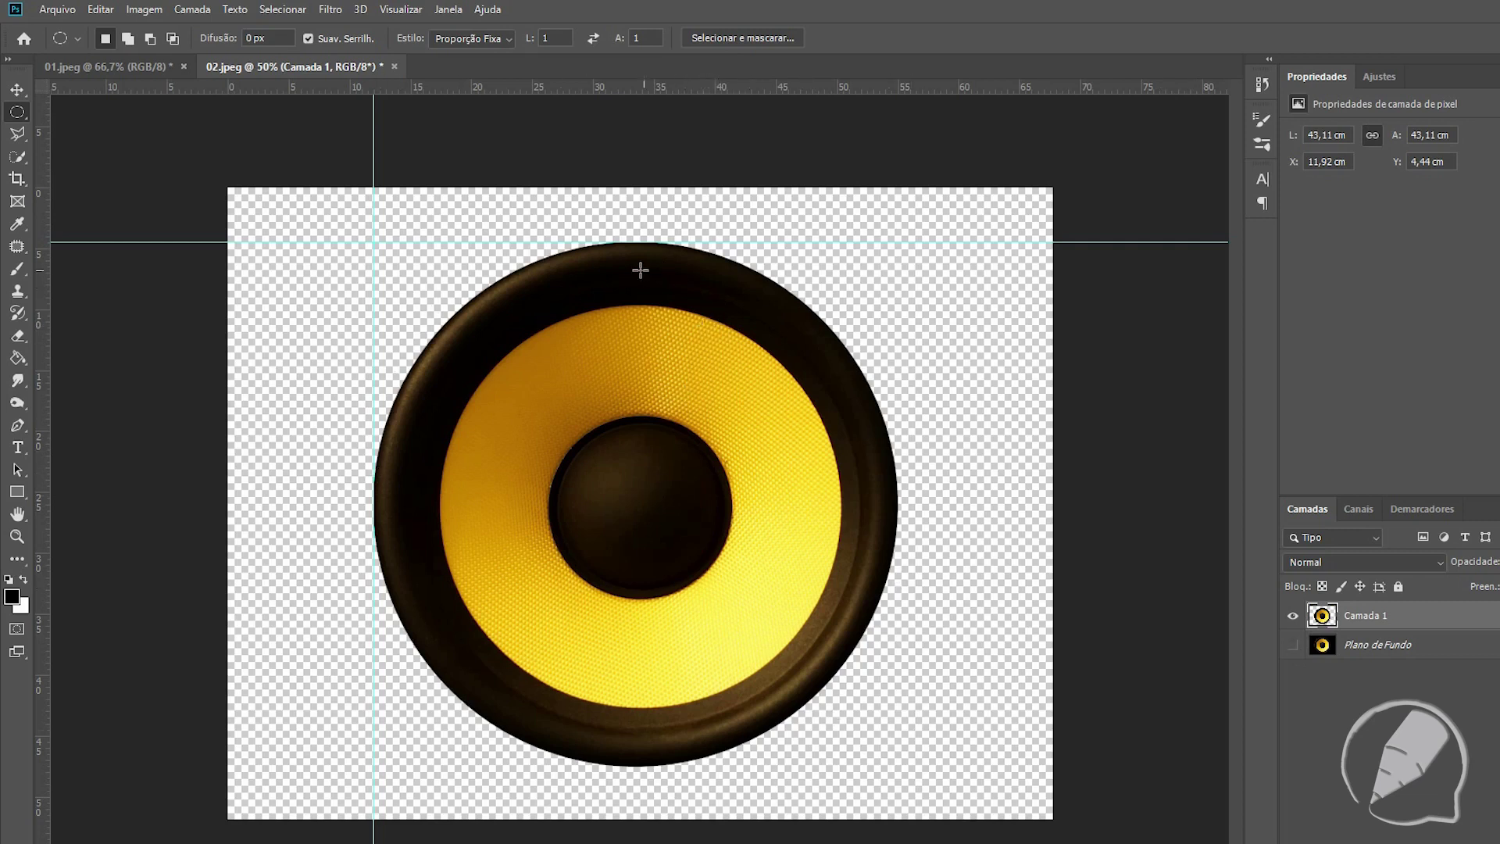
left_click(1293, 645)
left_click(17, 134)
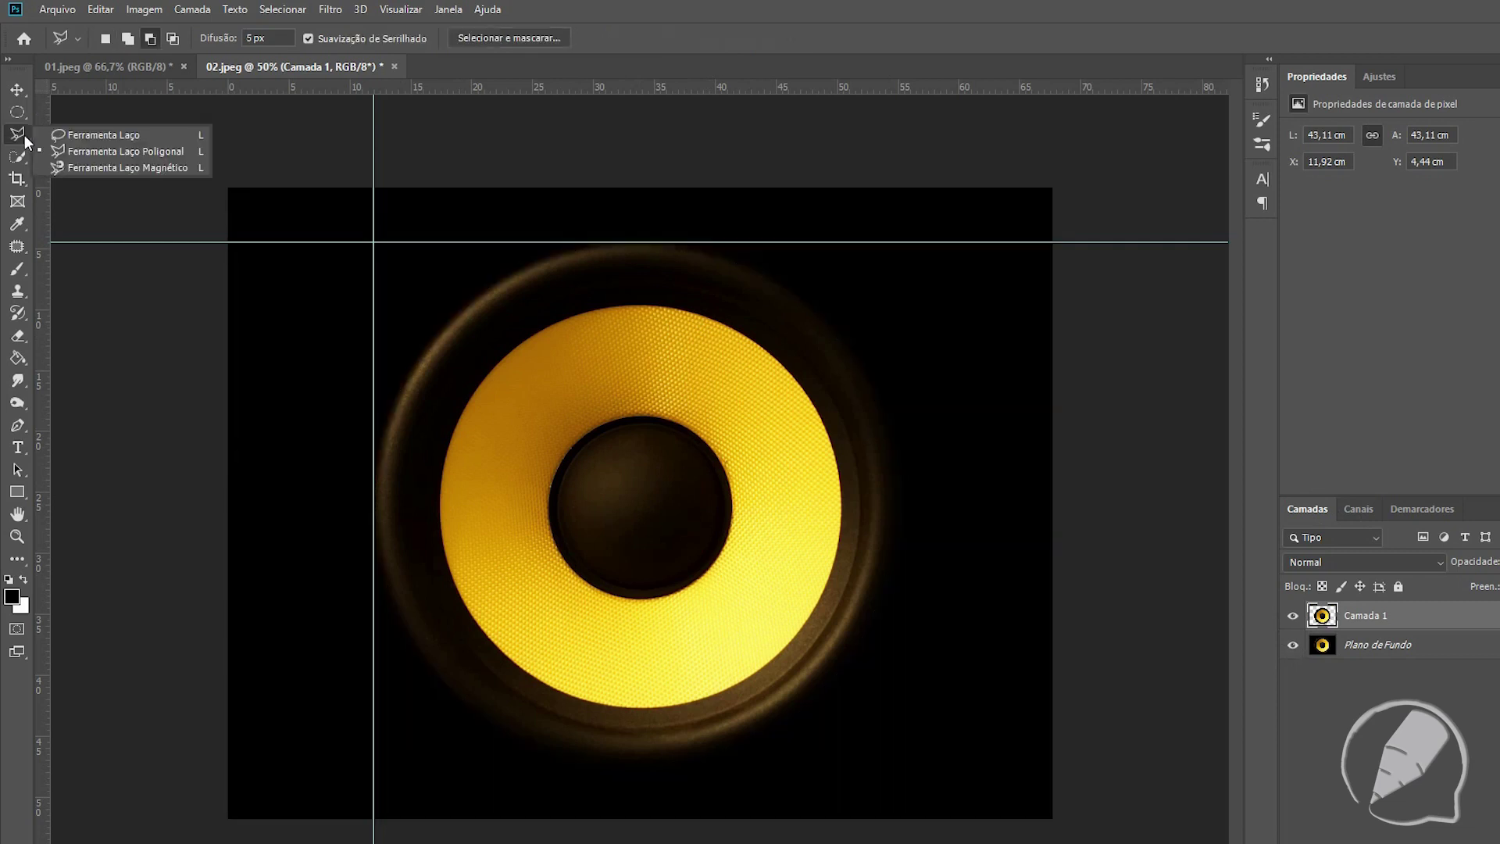
Step: Switch to the freehand Lasso and bring cactus photo 03.jpeg into Photoshop as a new document
left_click(114, 137)
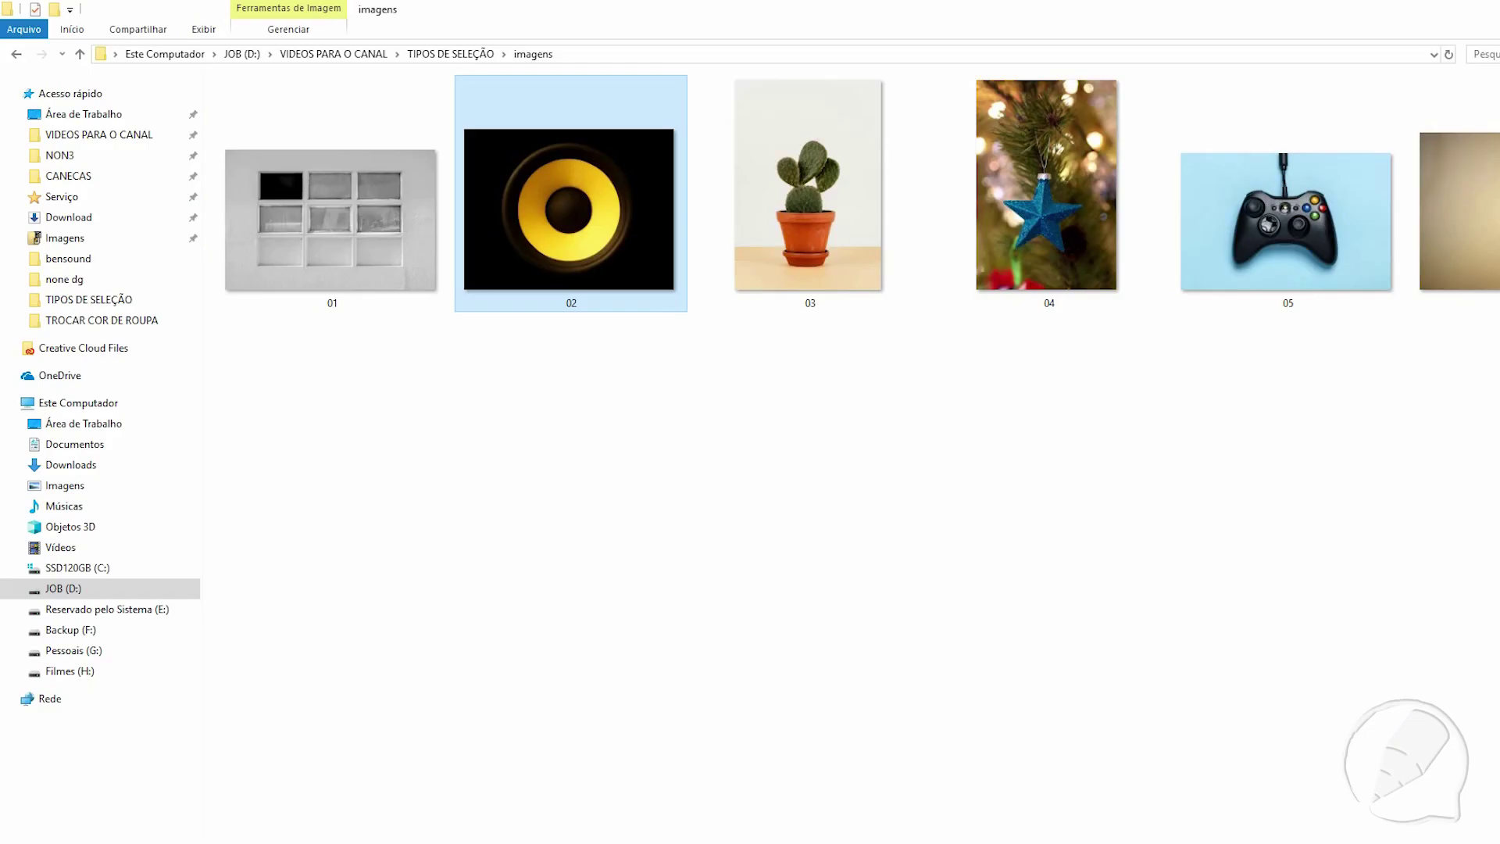
mouse_move(790, 233)
left_mouse_down()
mouse_move(776, 562)
mouse_move(465, 86)
left_mouse_up()
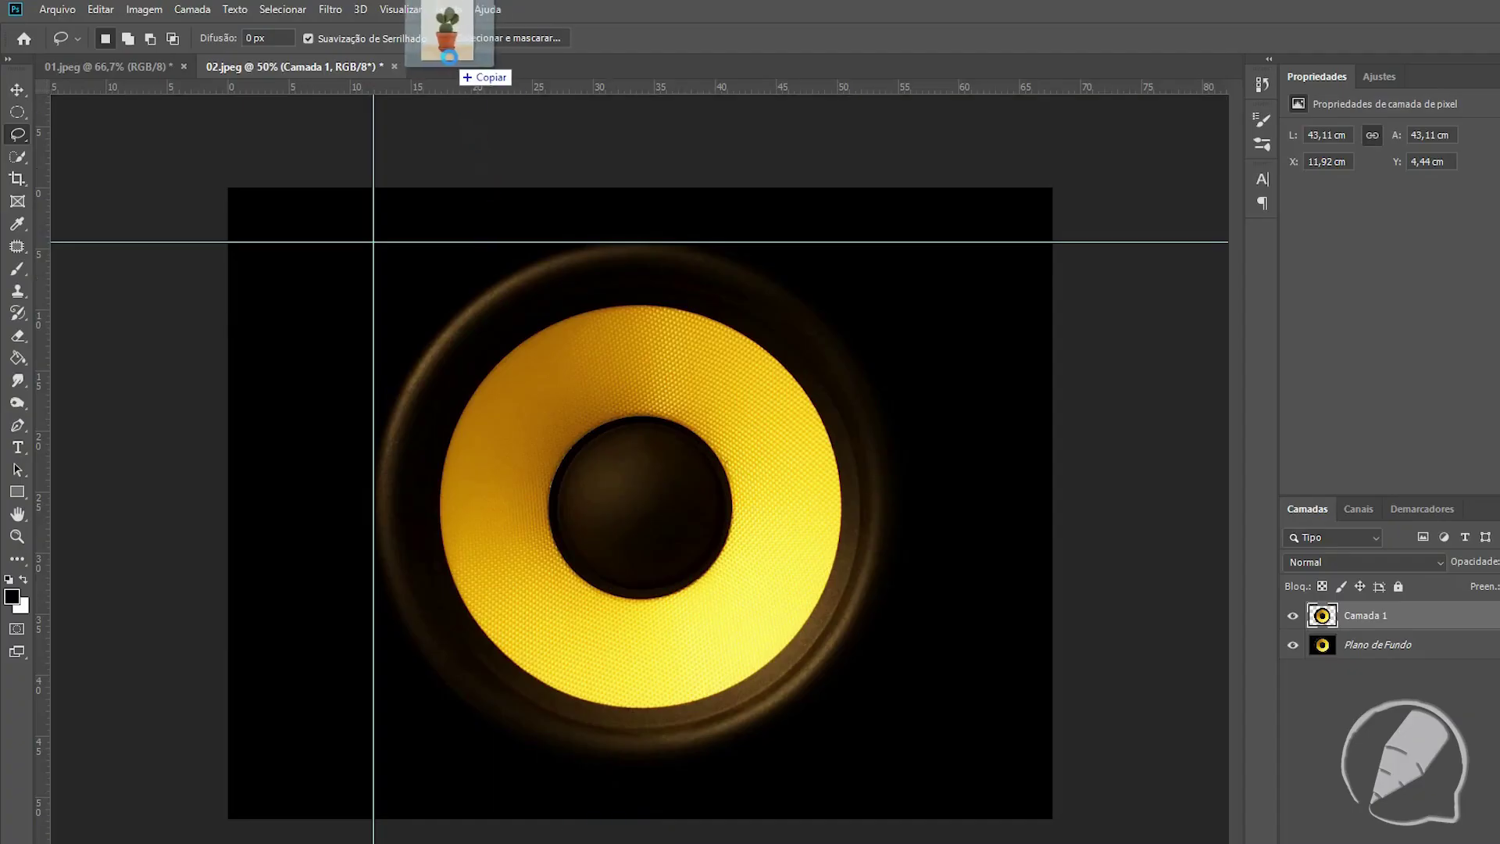
left_click_drag(465, 86, 446, 60)
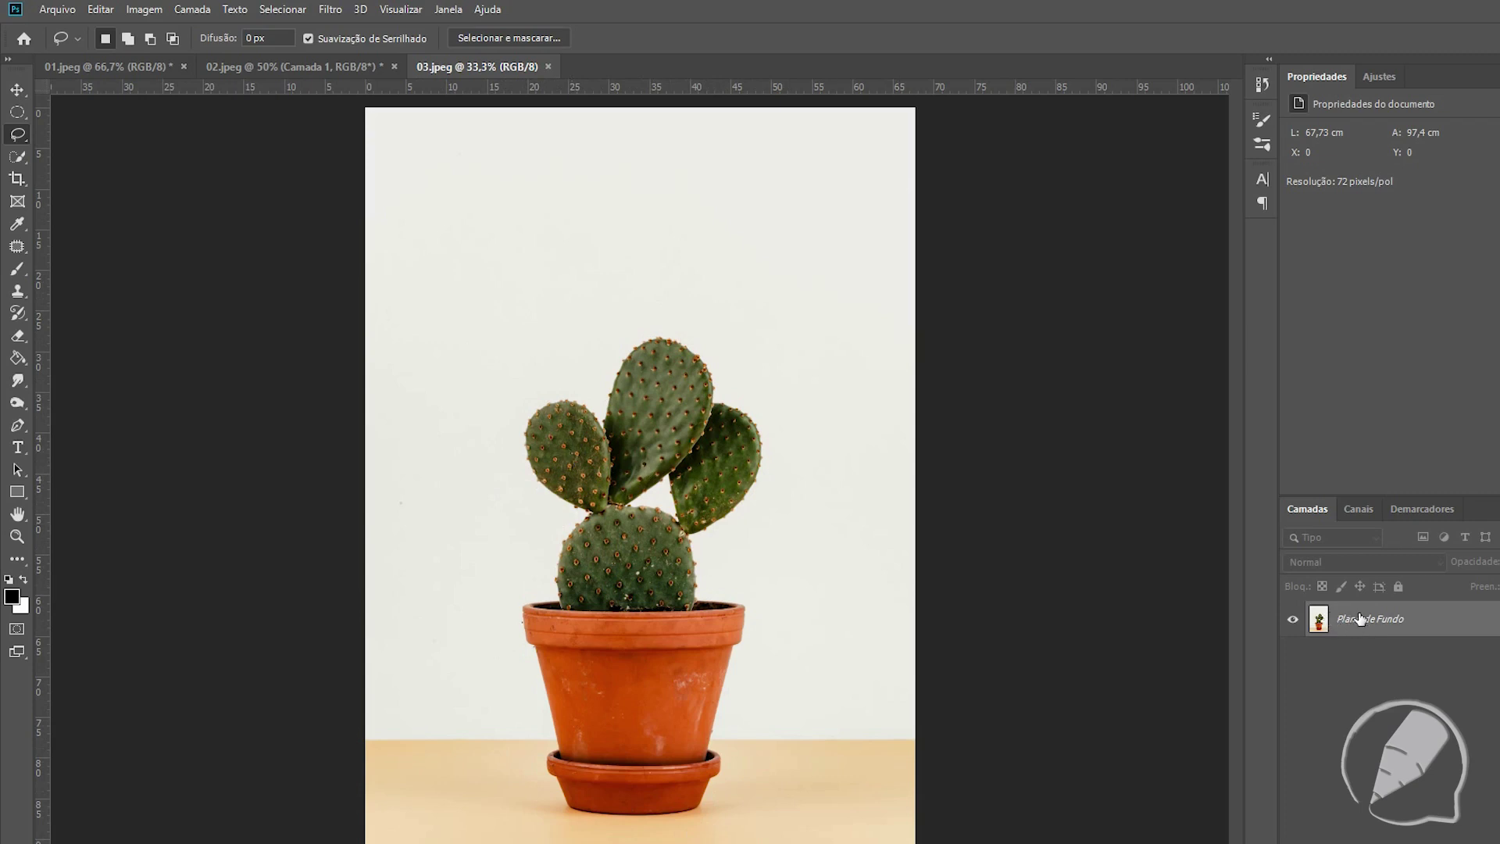
Step: Duplicate the background to Camada 1 and lasso a loose outline around the cactus and pot
key("ctrl+j")
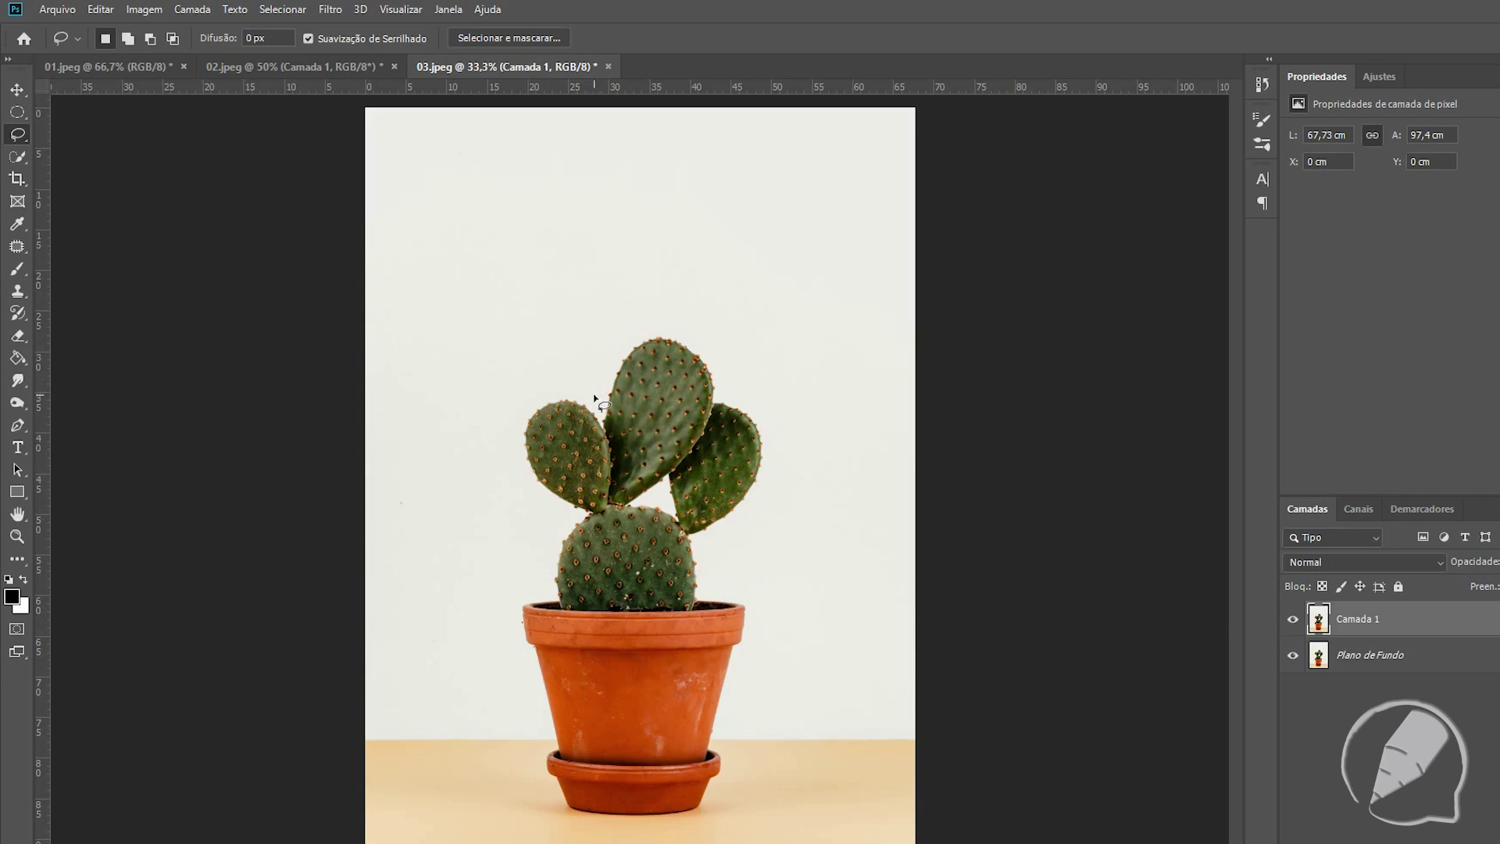
mouse_move(588, 391)
left_mouse_down()
mouse_move(533, 500)
mouse_move(522, 597)
left_mouse_up()
left_click_drag(522, 719, 542, 805)
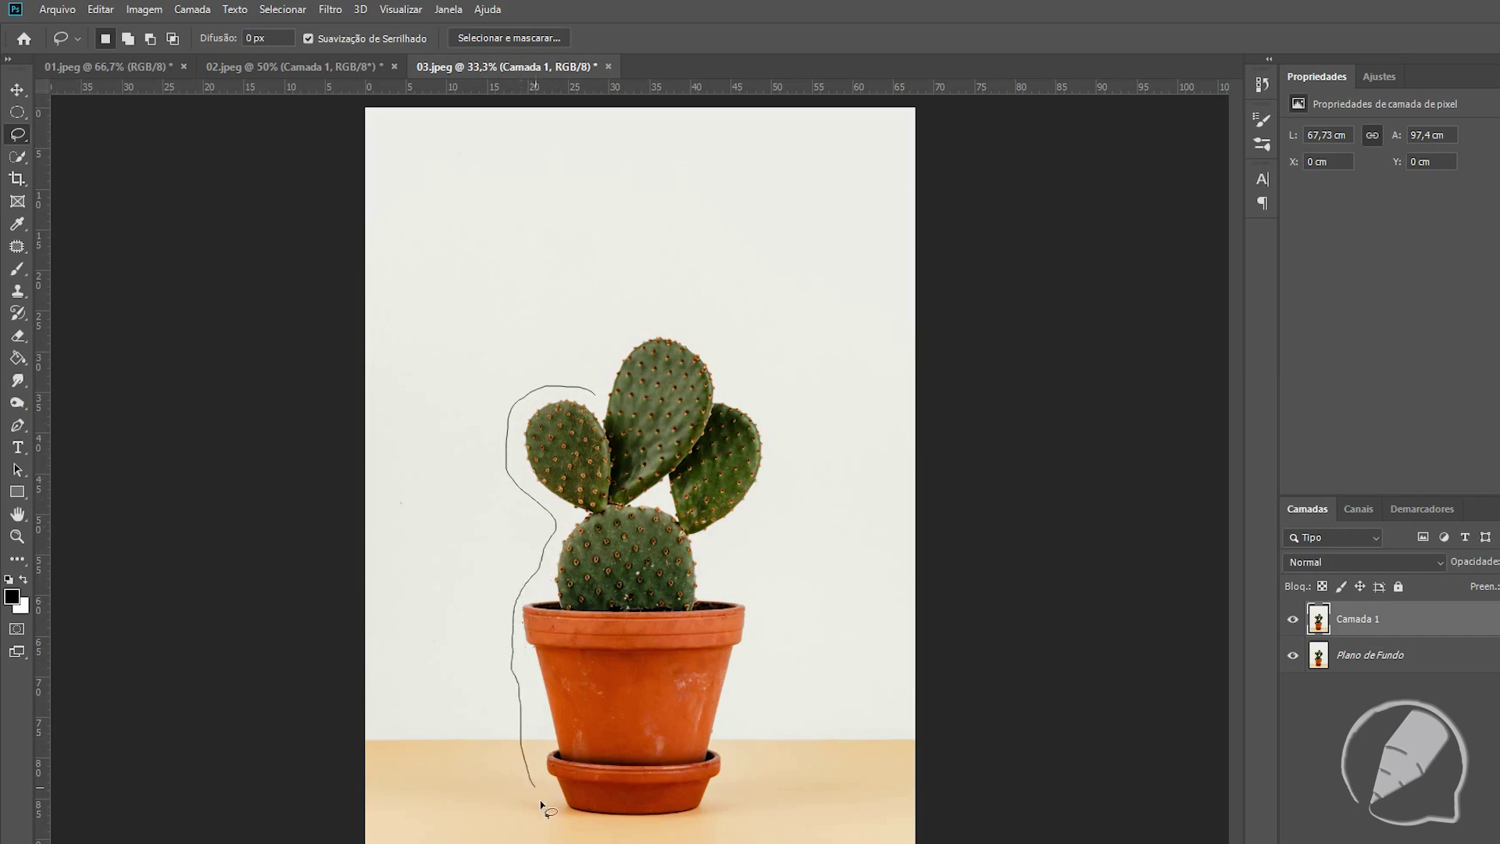
mouse_move(734, 815)
left_mouse_down()
mouse_move(767, 613)
mouse_move(711, 569)
mouse_move(780, 498)
mouse_move(754, 396)
left_mouse_up()
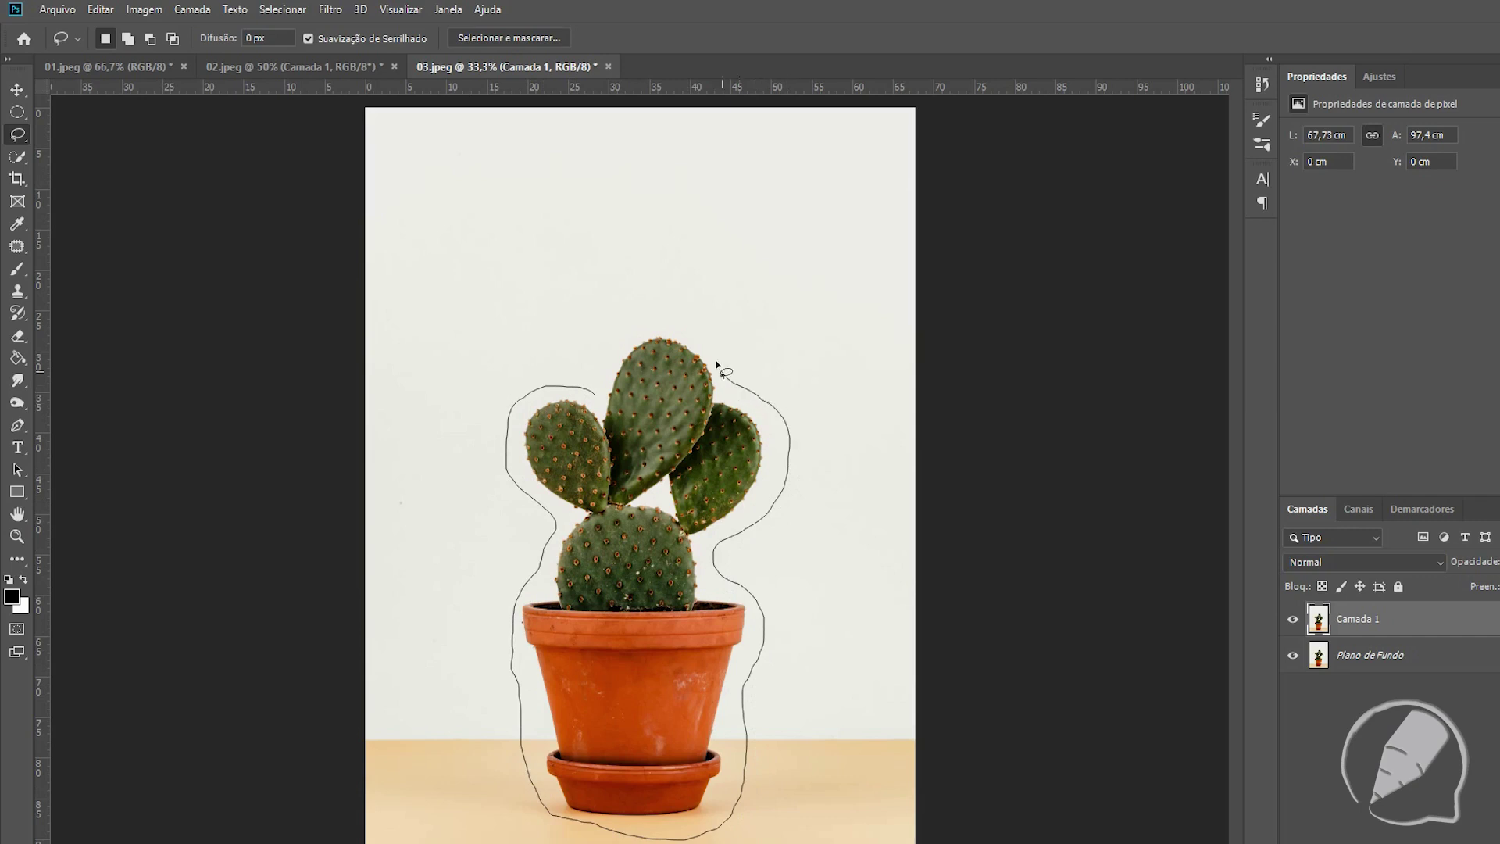
left_click_drag(608, 353, 602, 397)
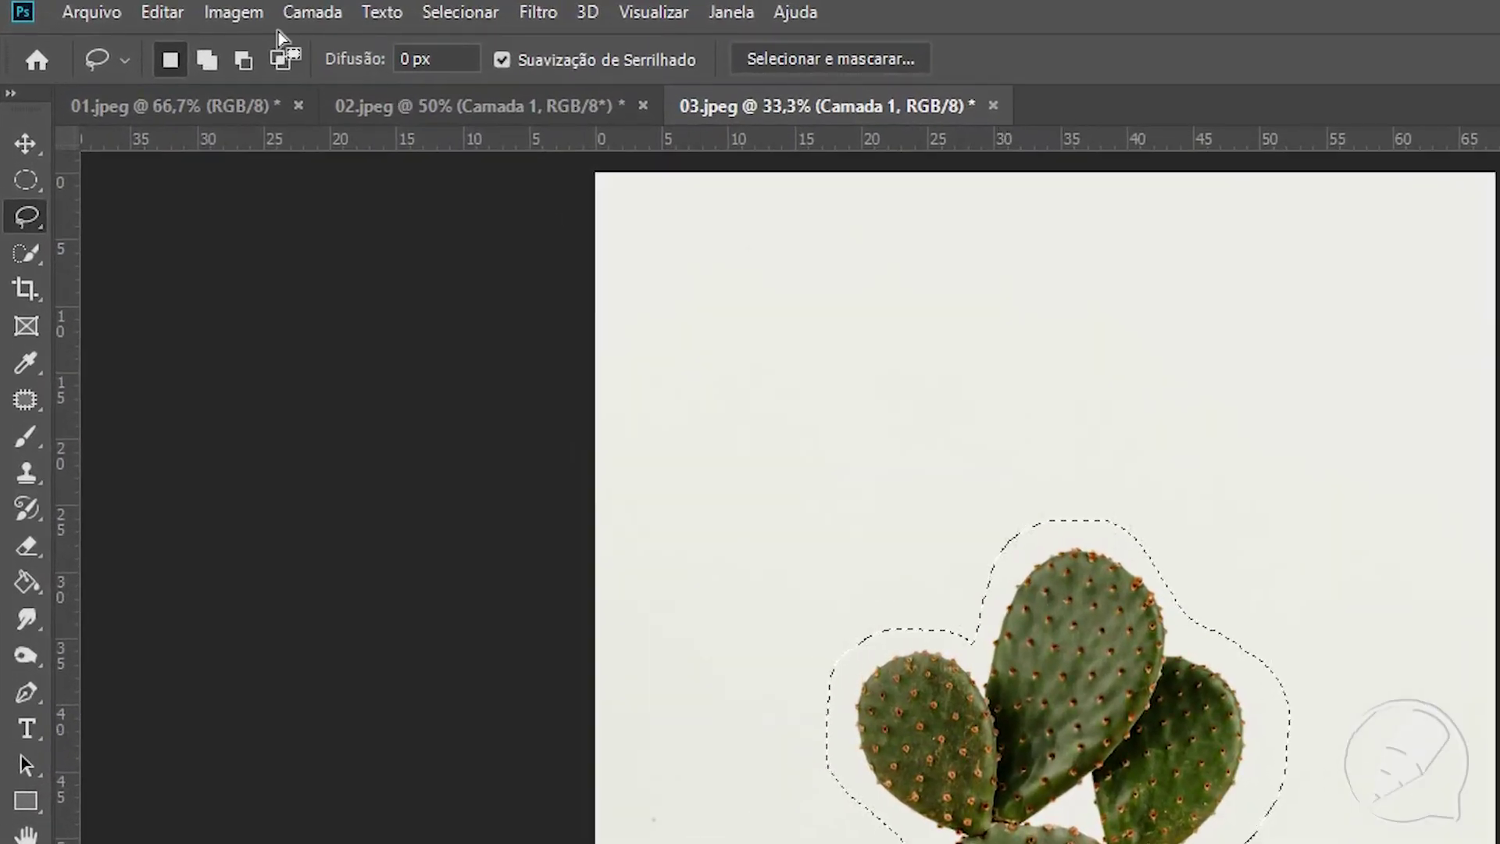
Step: Fill the cactus selection using Preencher with Sensível a conteúdo, then deselect
left_click(162, 13)
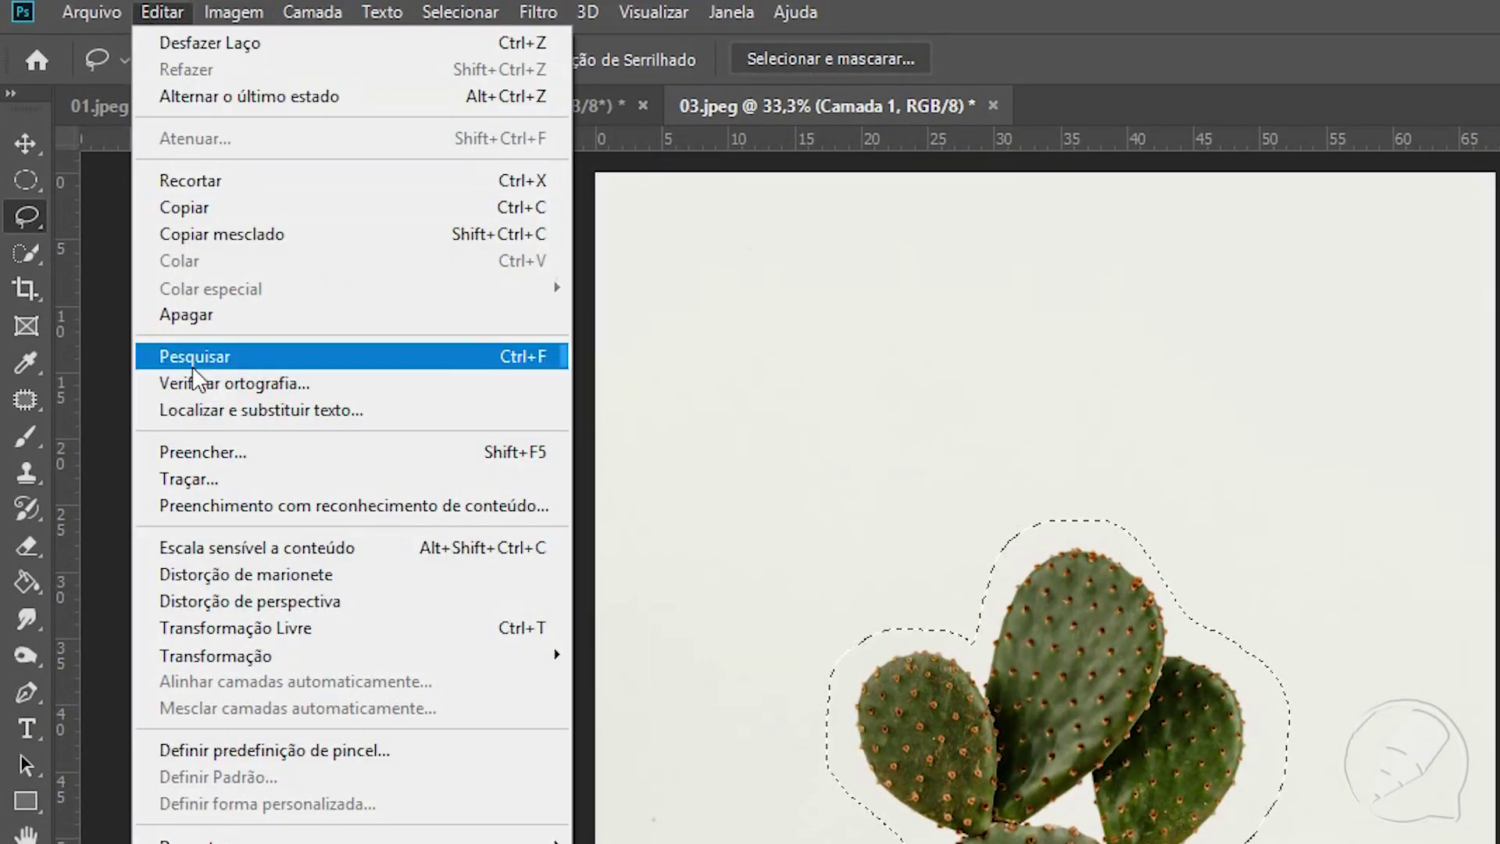
left_click(202, 452)
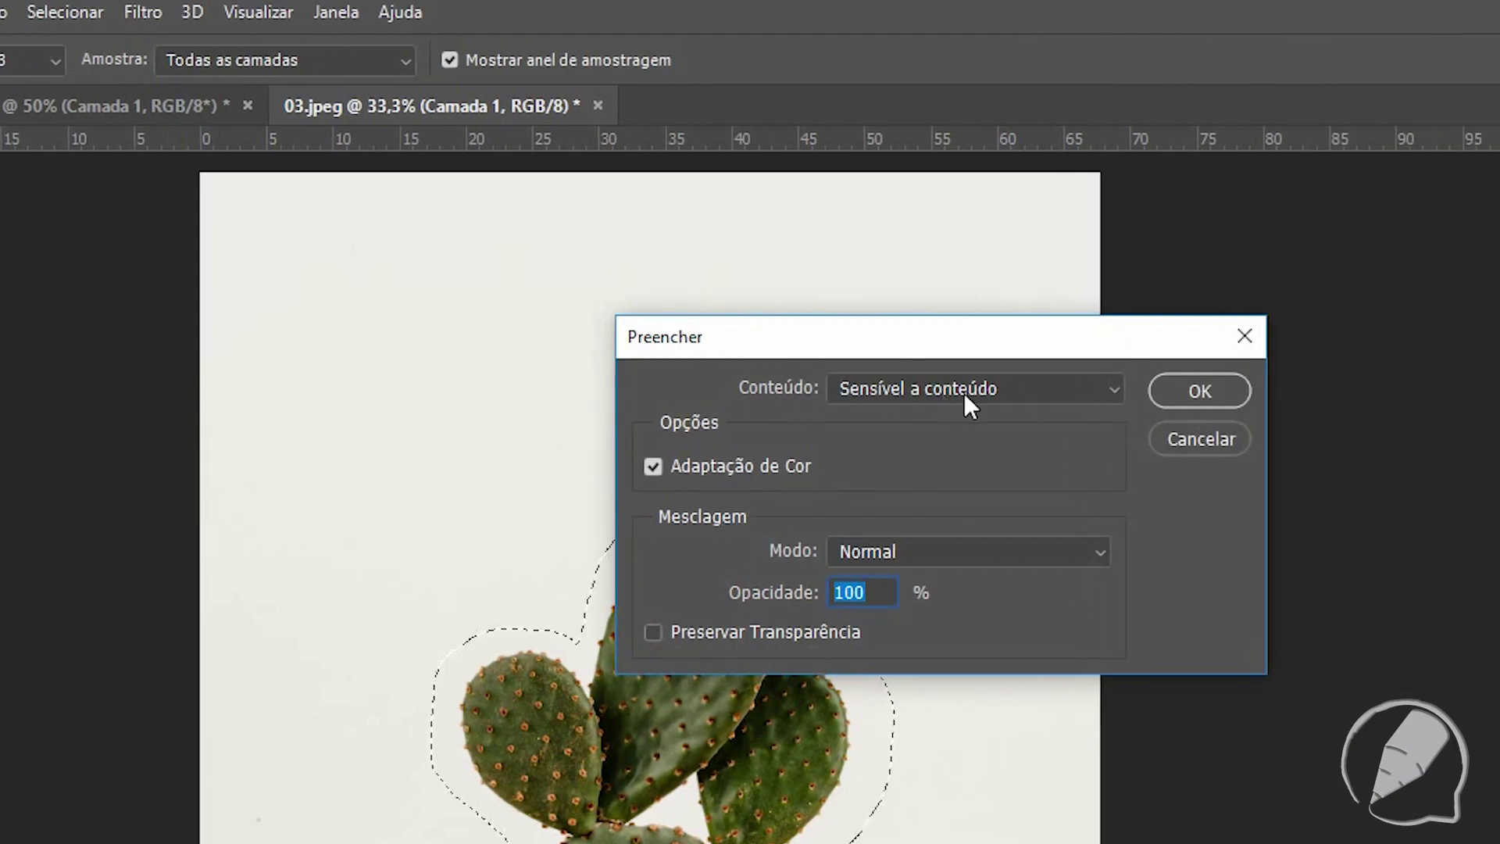
left_click(1115, 391)
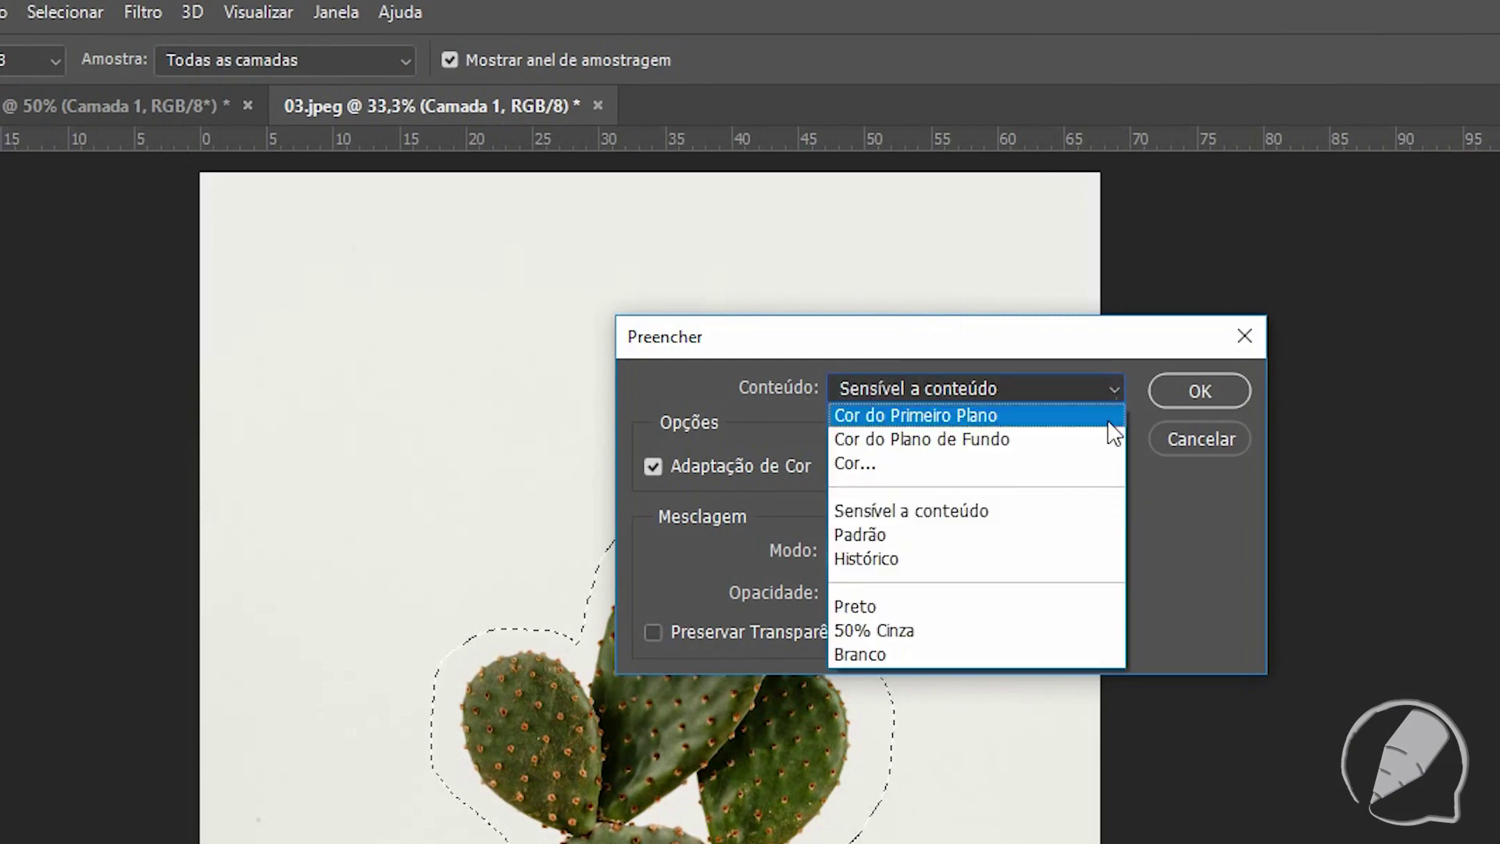
left_click(954, 512)
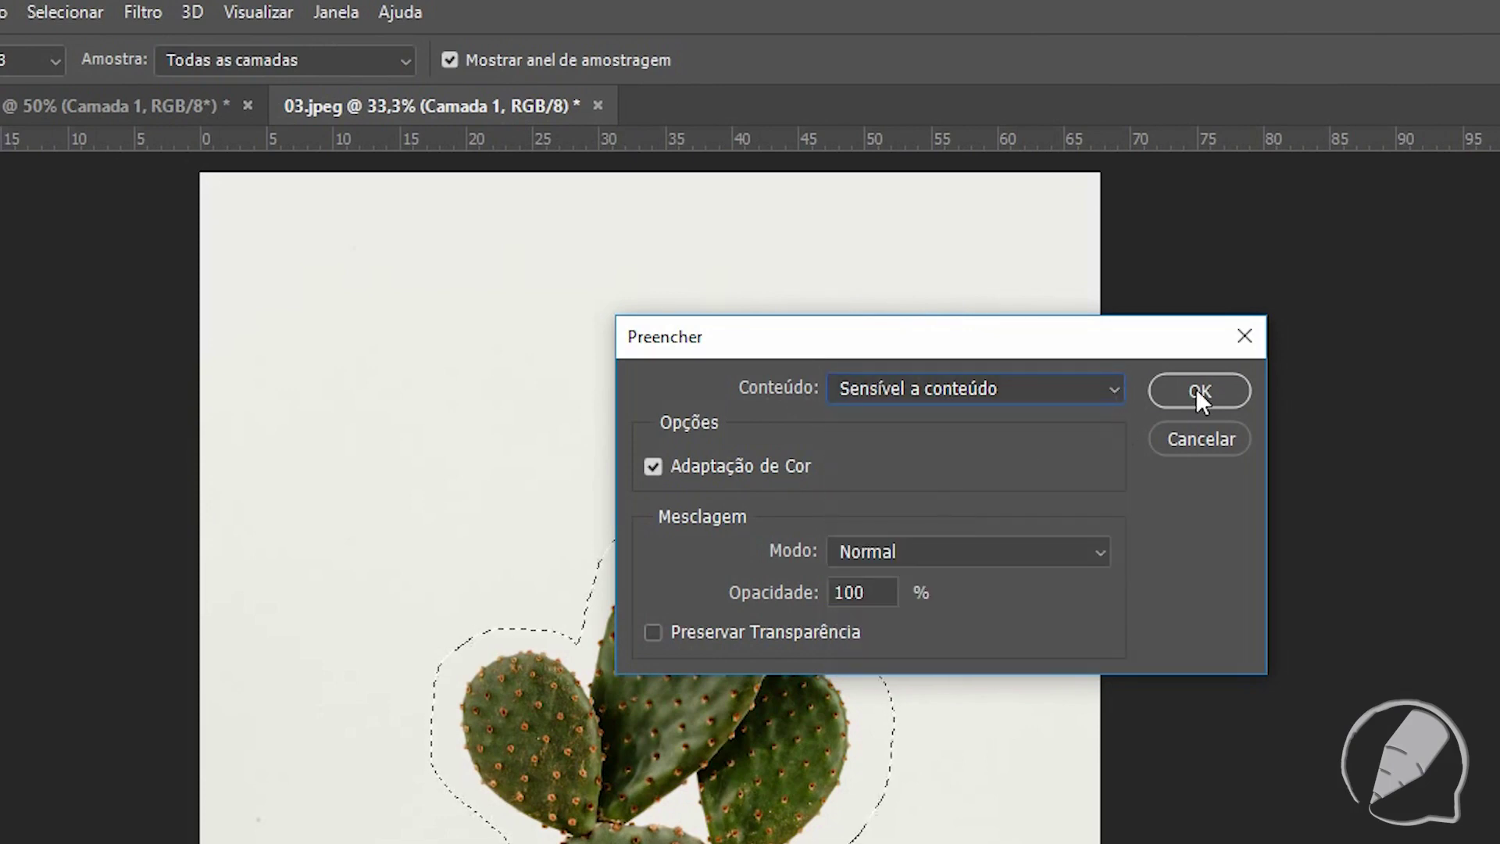
left_click(1197, 391)
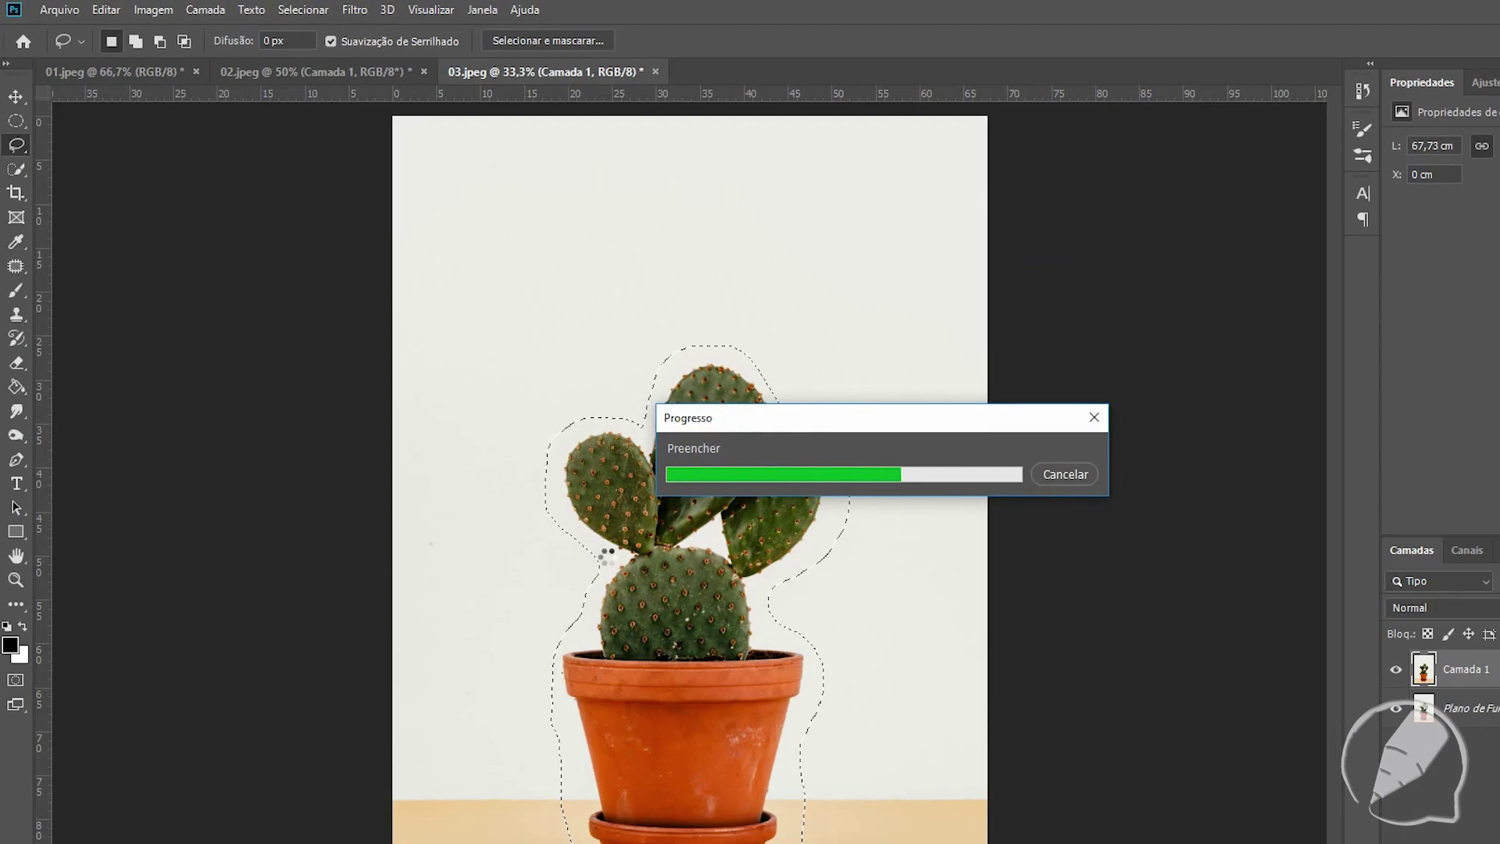
key("ctrl+d")
key("m")
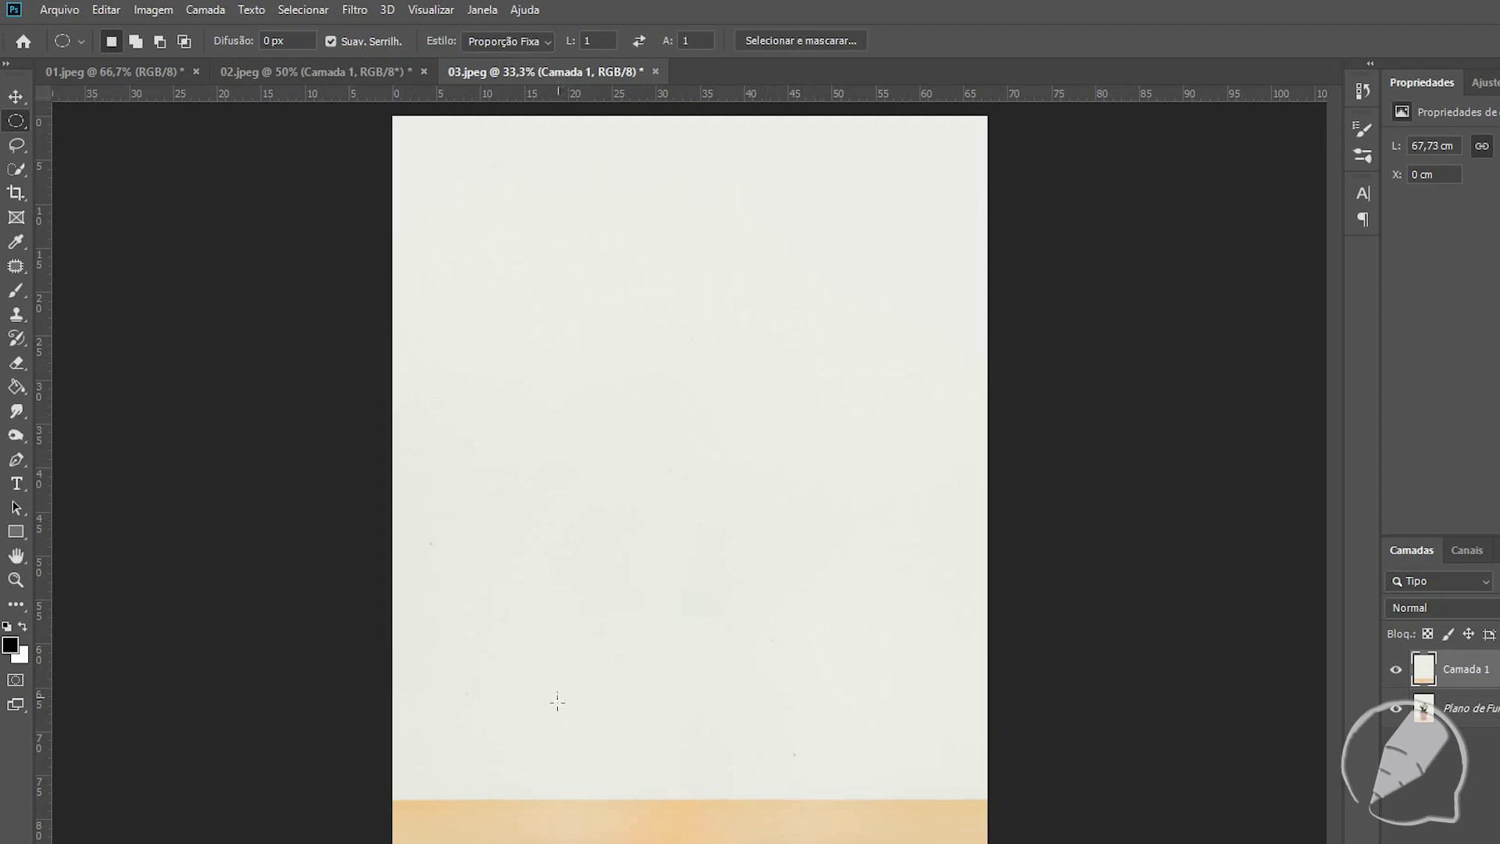
Step: Switch to the Polygonal Lasso and drag 04.jpg from File Explorer into Photoshop
left_click(22, 147)
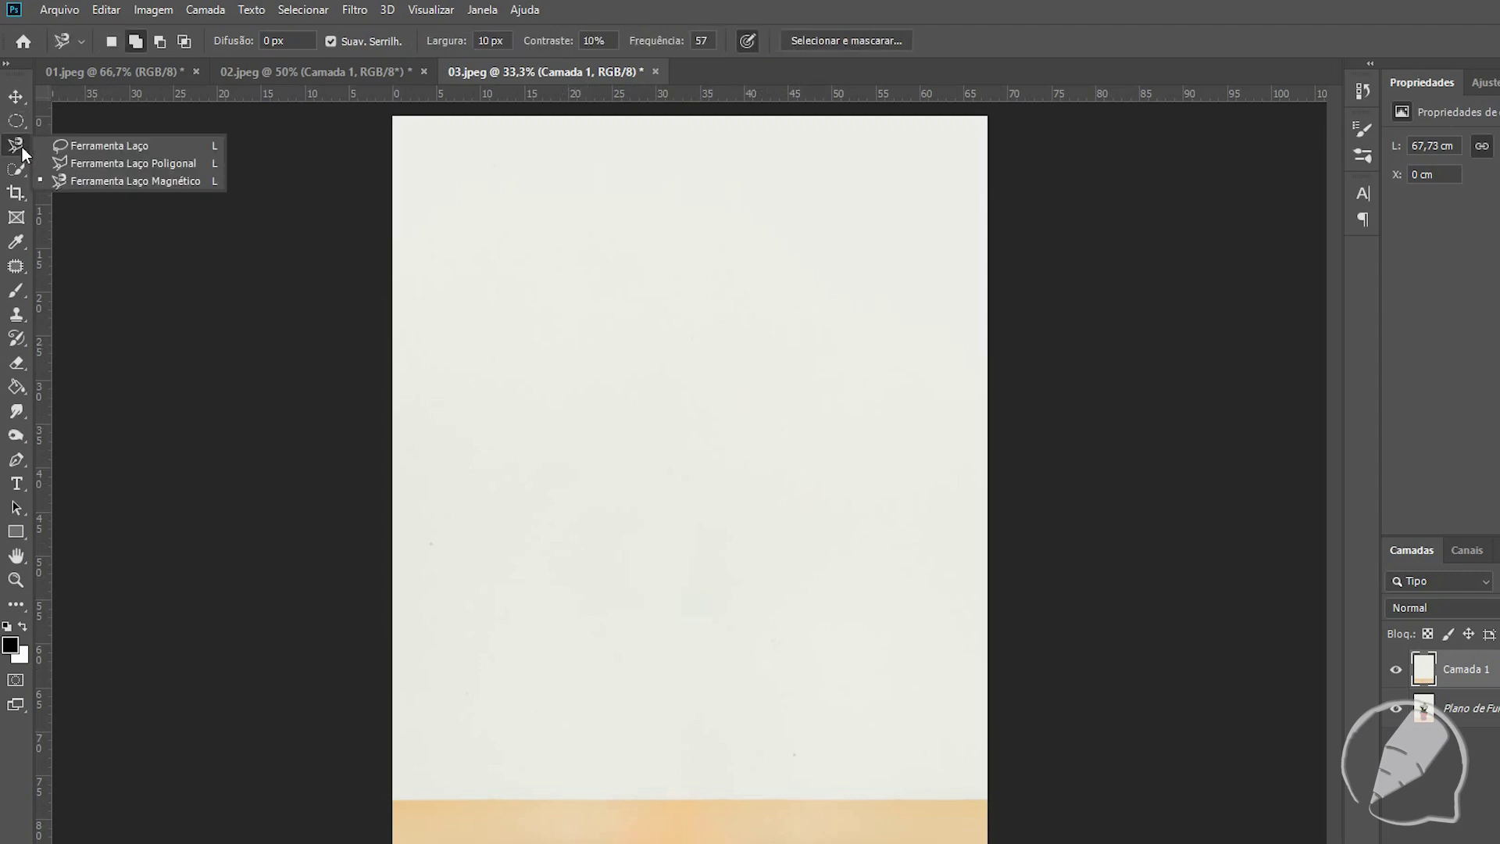
left_click(117, 166)
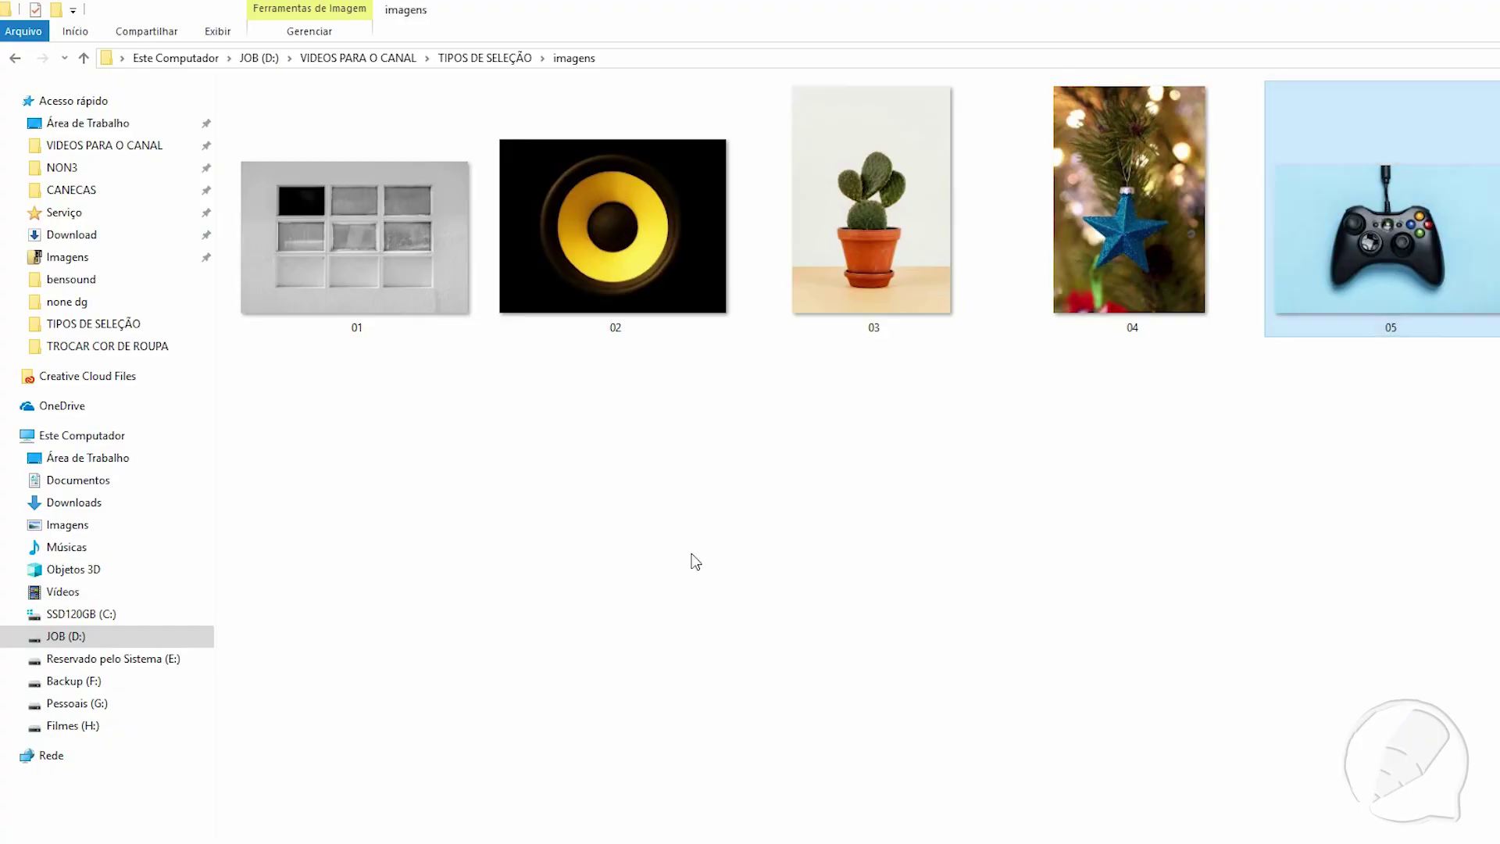
left_click(963, 214)
left_click_drag(963, 214, 555, 830)
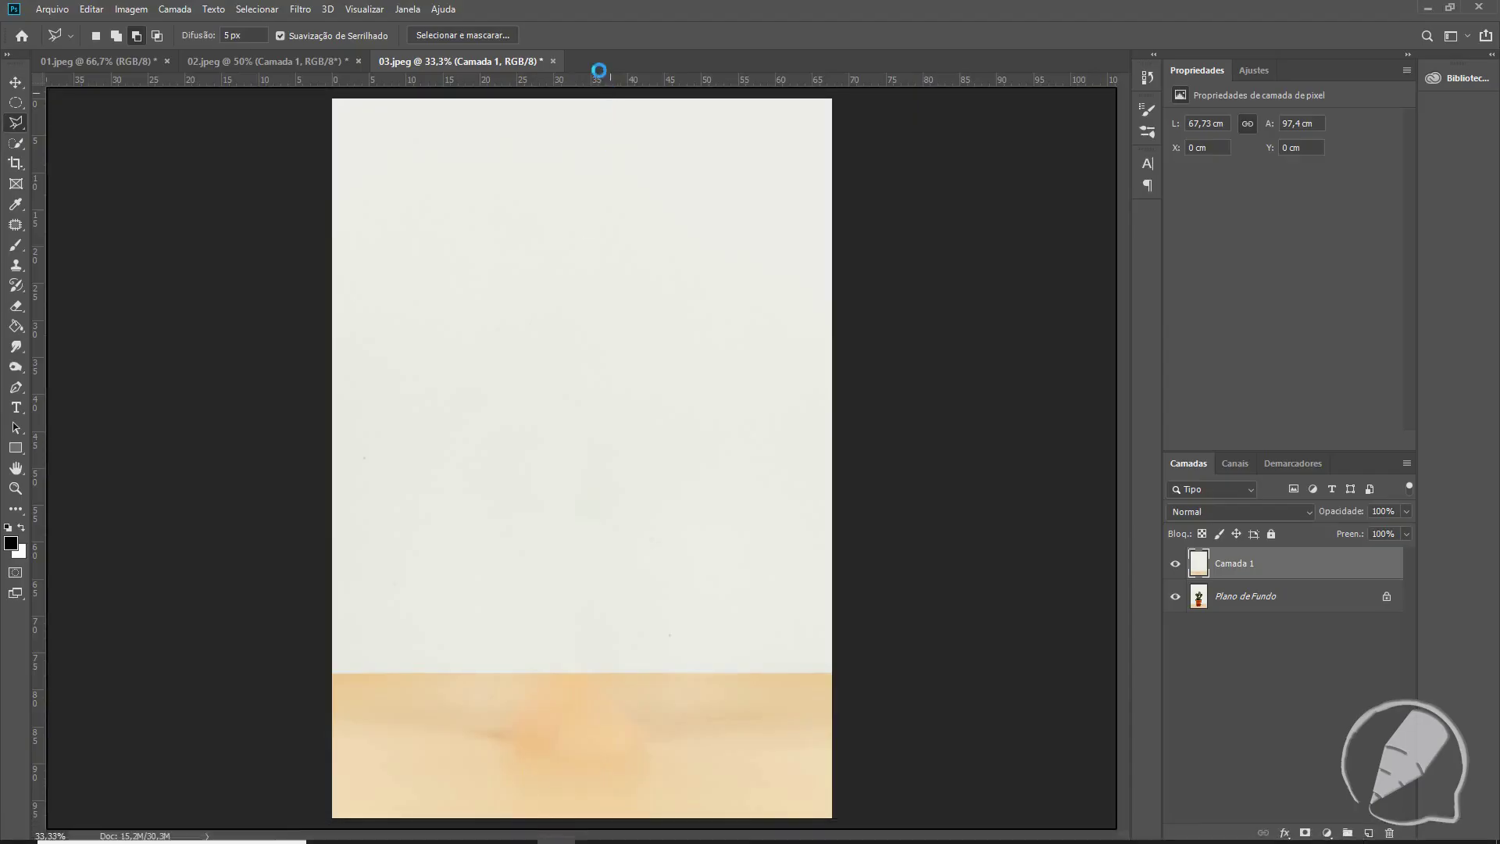
left_click_drag(555, 830, 603, 73)
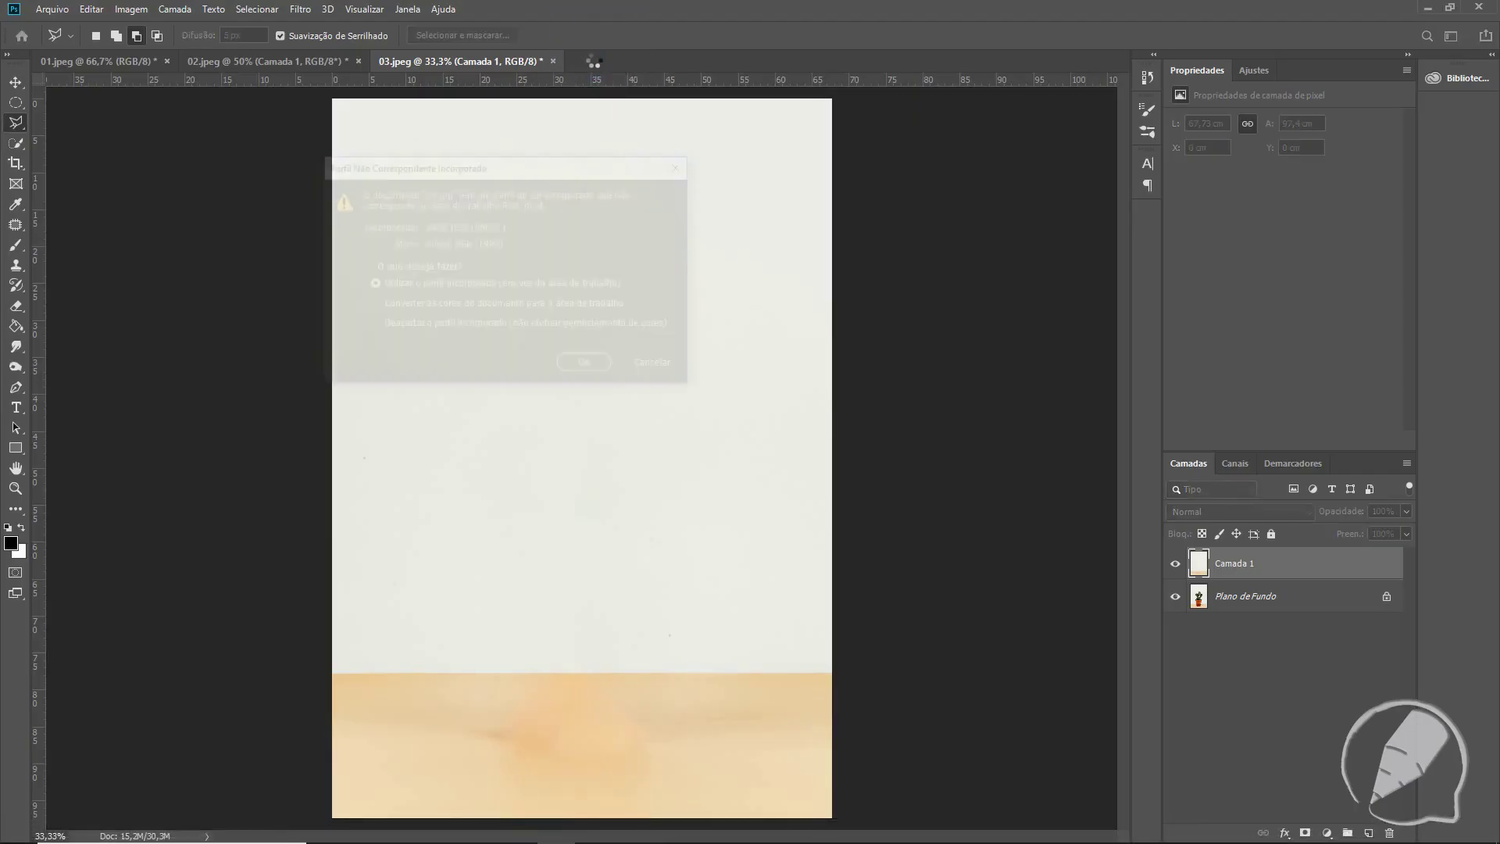
Step: Keep the embedded profile, set New Selection mode, duplicate Plano de Fundo and hide the original
left_click(589, 367)
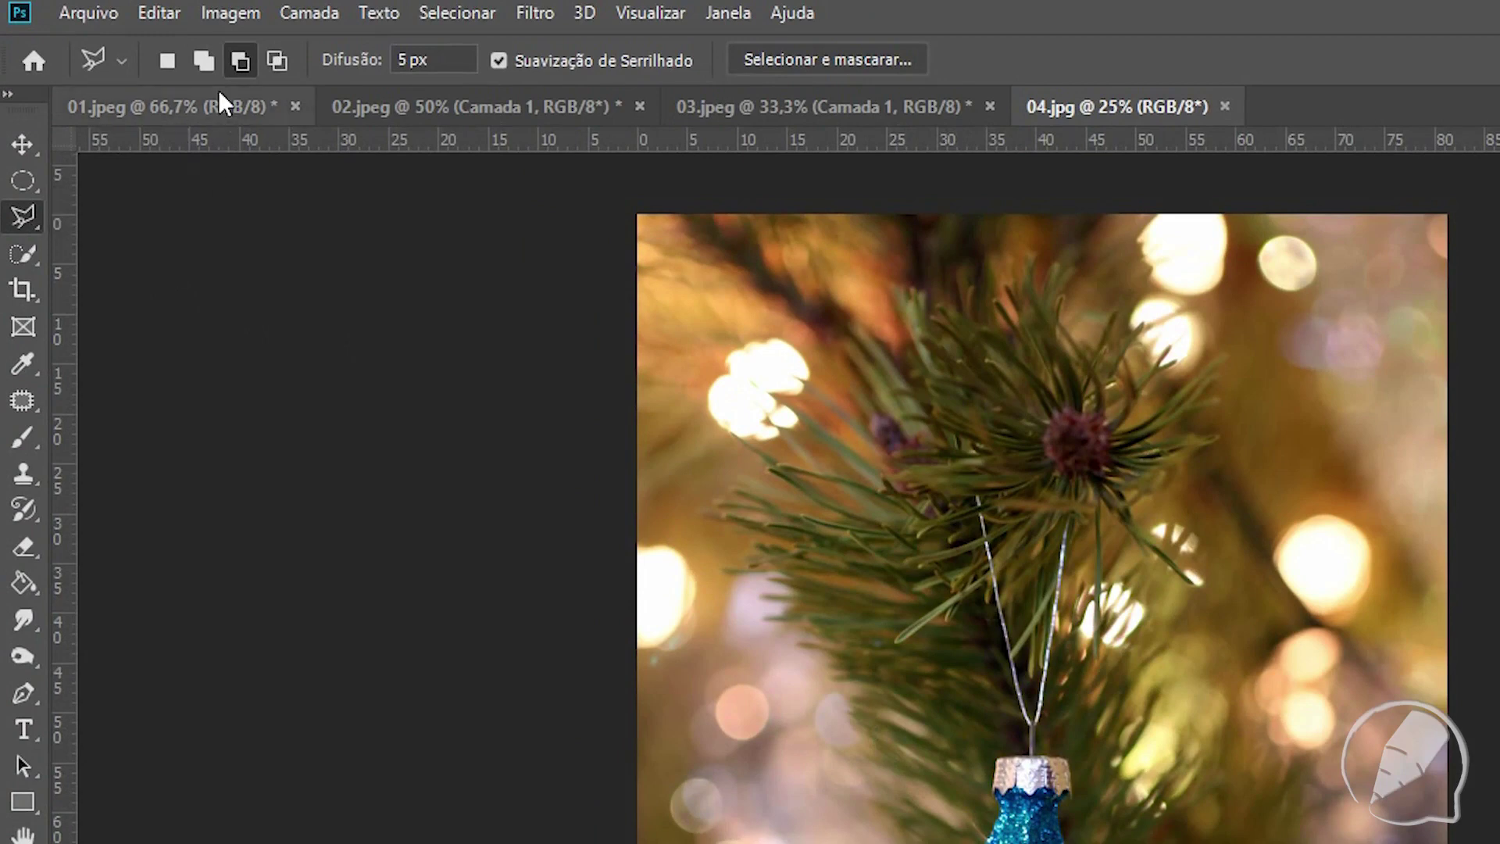
left_click(166, 60)
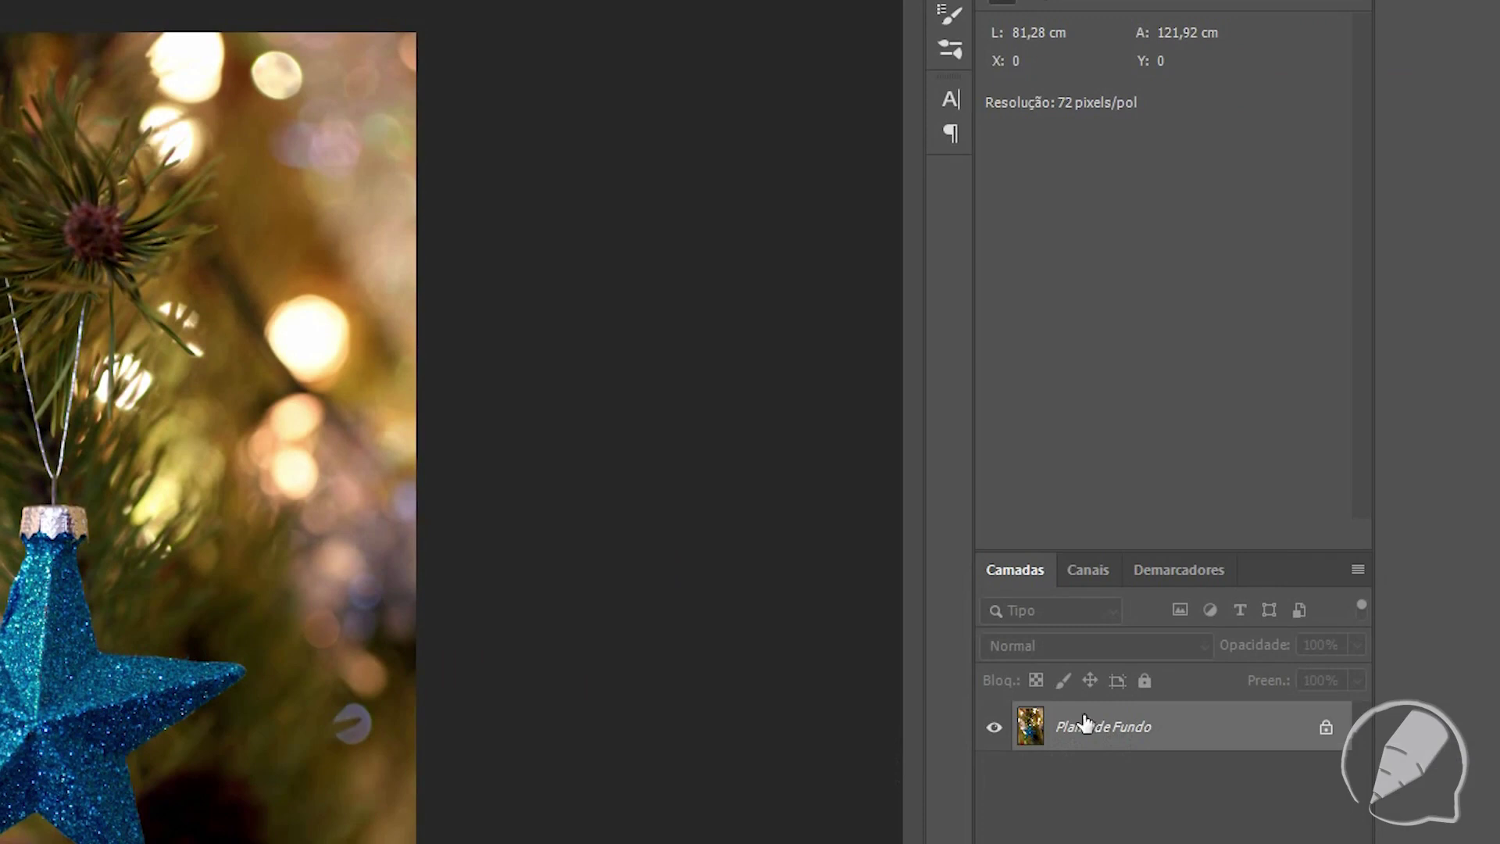
mouse_move(1162, 738)
left_mouse_down()
mouse_move(1294, 787)
mouse_move(1299, 828)
left_mouse_up()
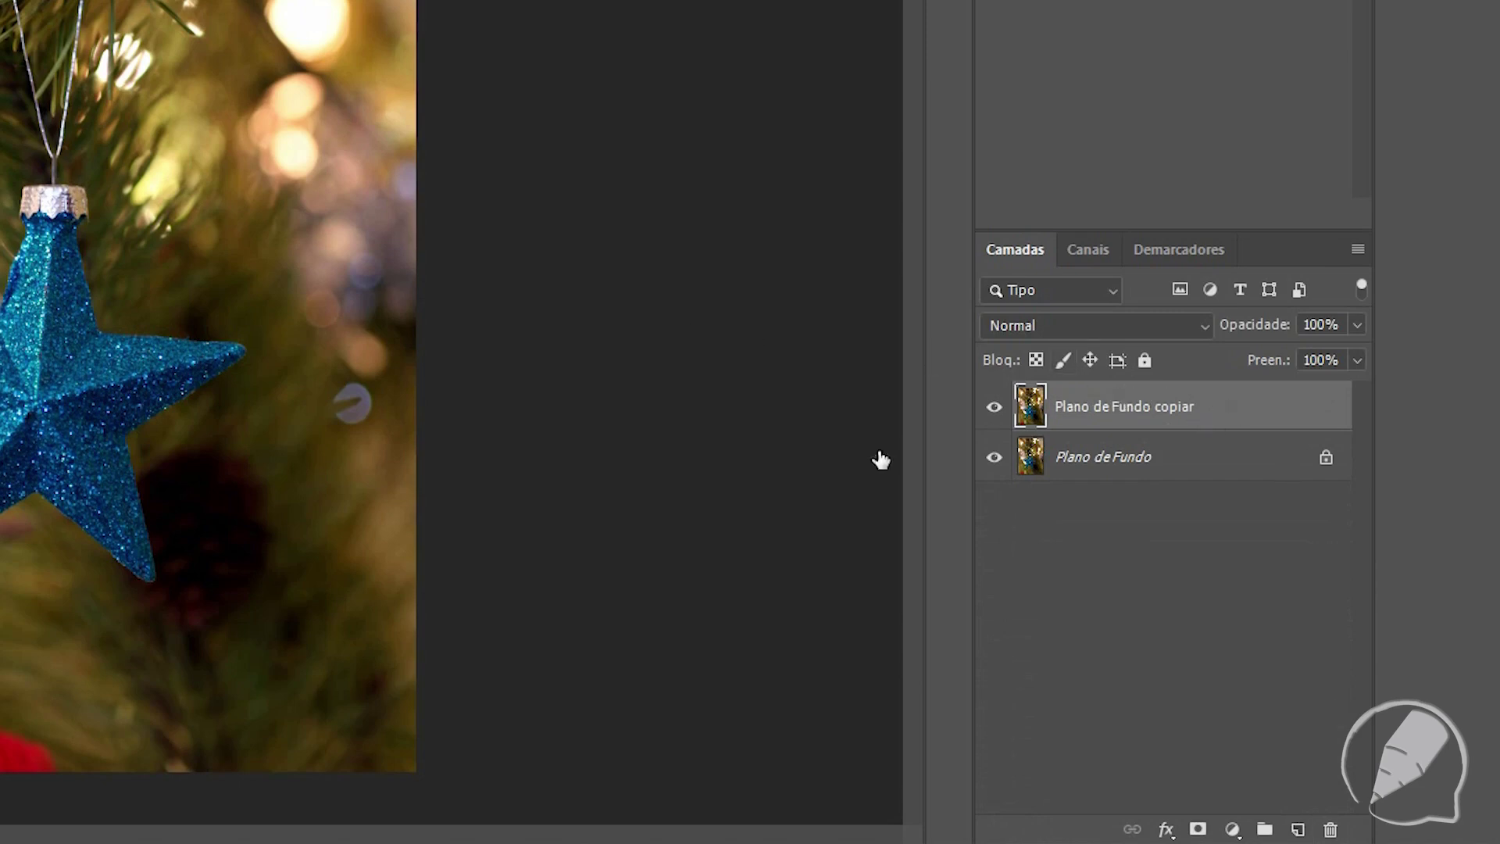
left_click(994, 456)
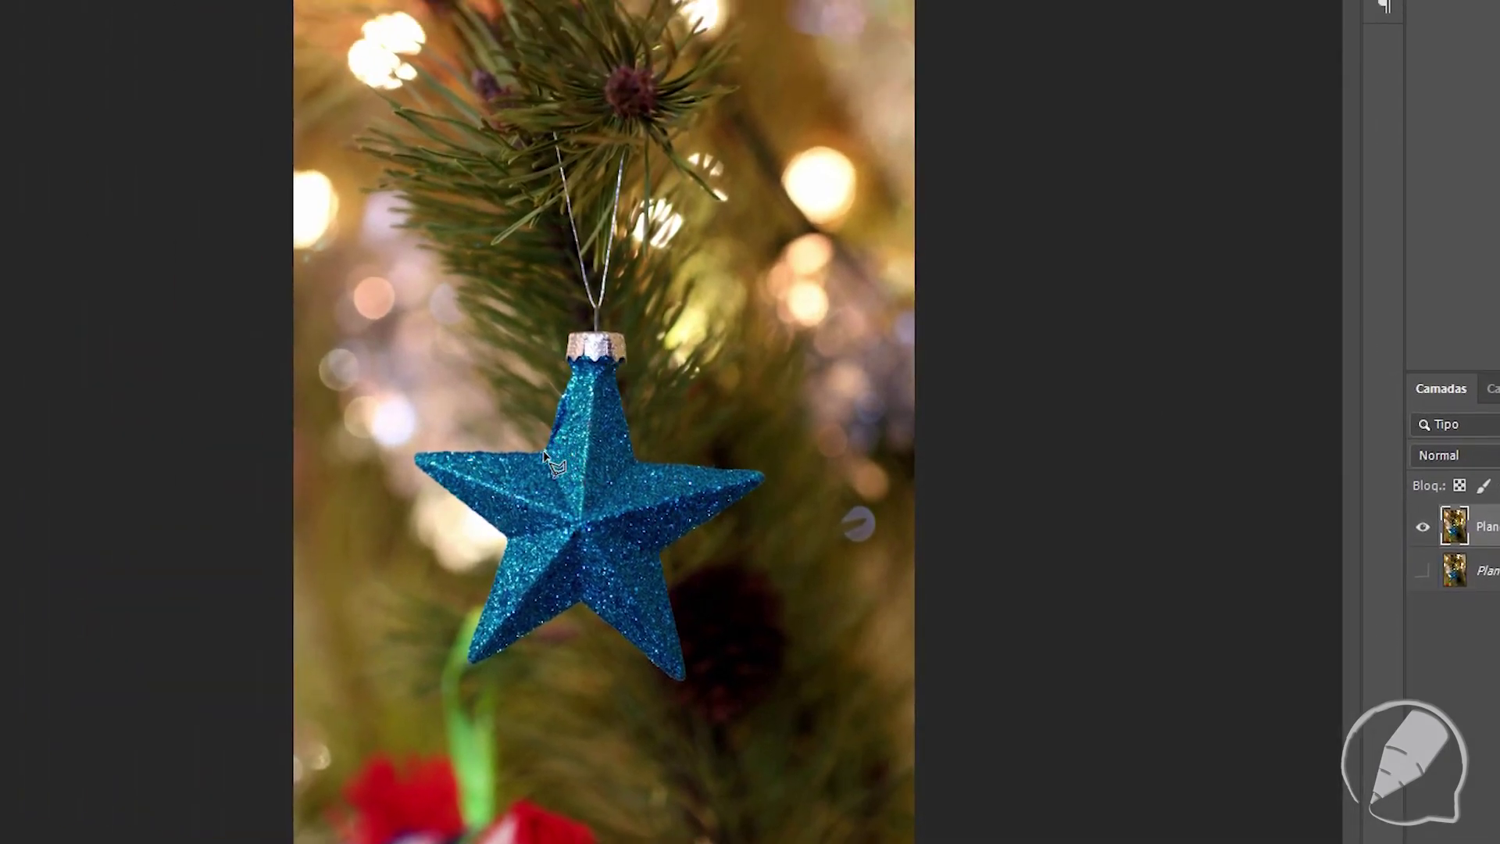
Step: Trace a closed selection around the blue star ornament's edge, starting and ending at one point
left_click(545, 453)
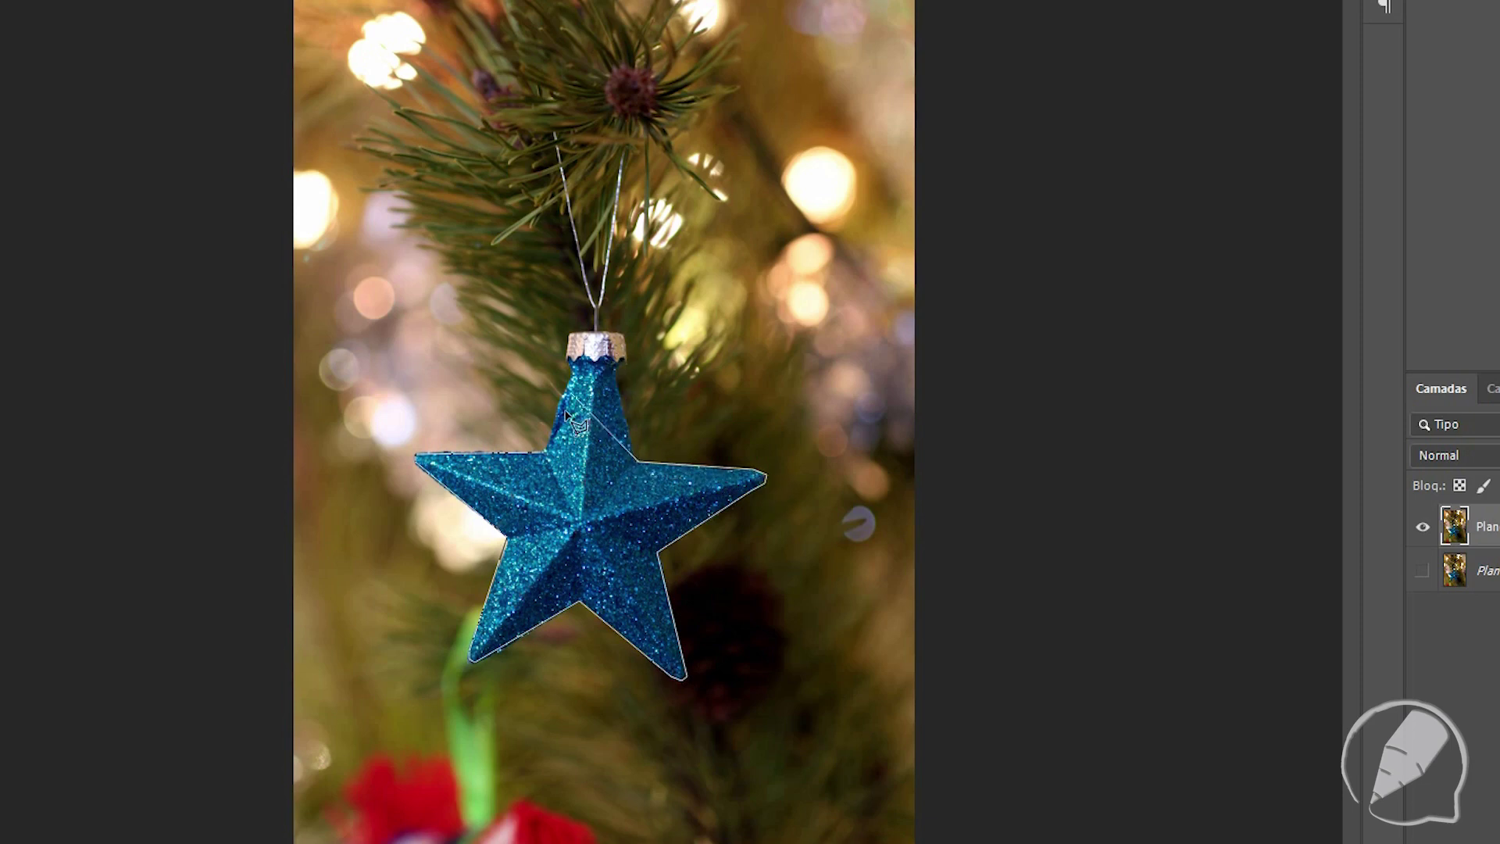
left_click(546, 457)
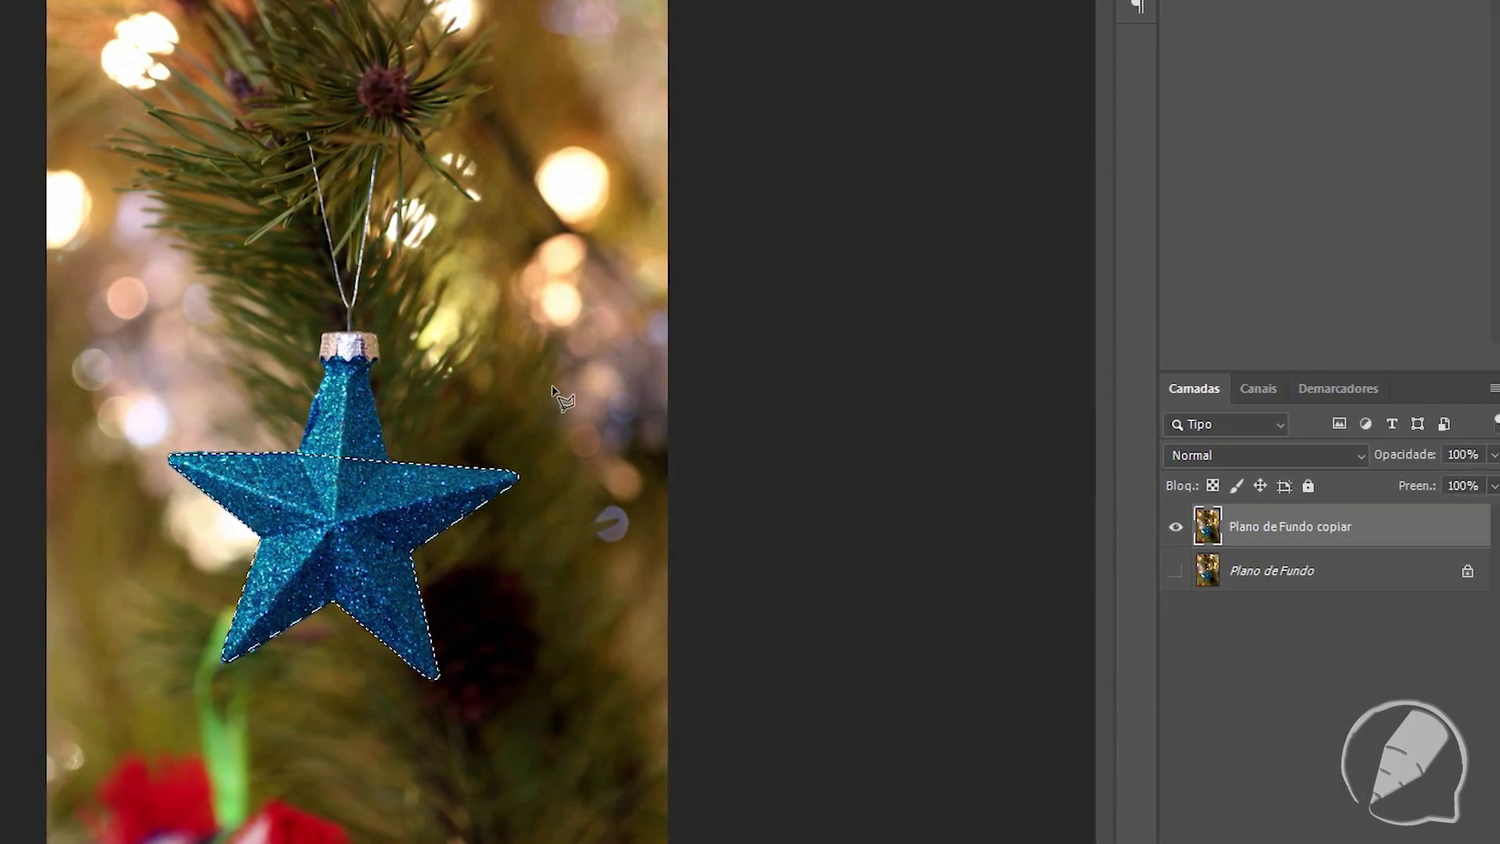
Step: Copy the star to Camada 1, hide Plano de Fundo copiar, and begin outlining a star facet
key("ctrl+j")
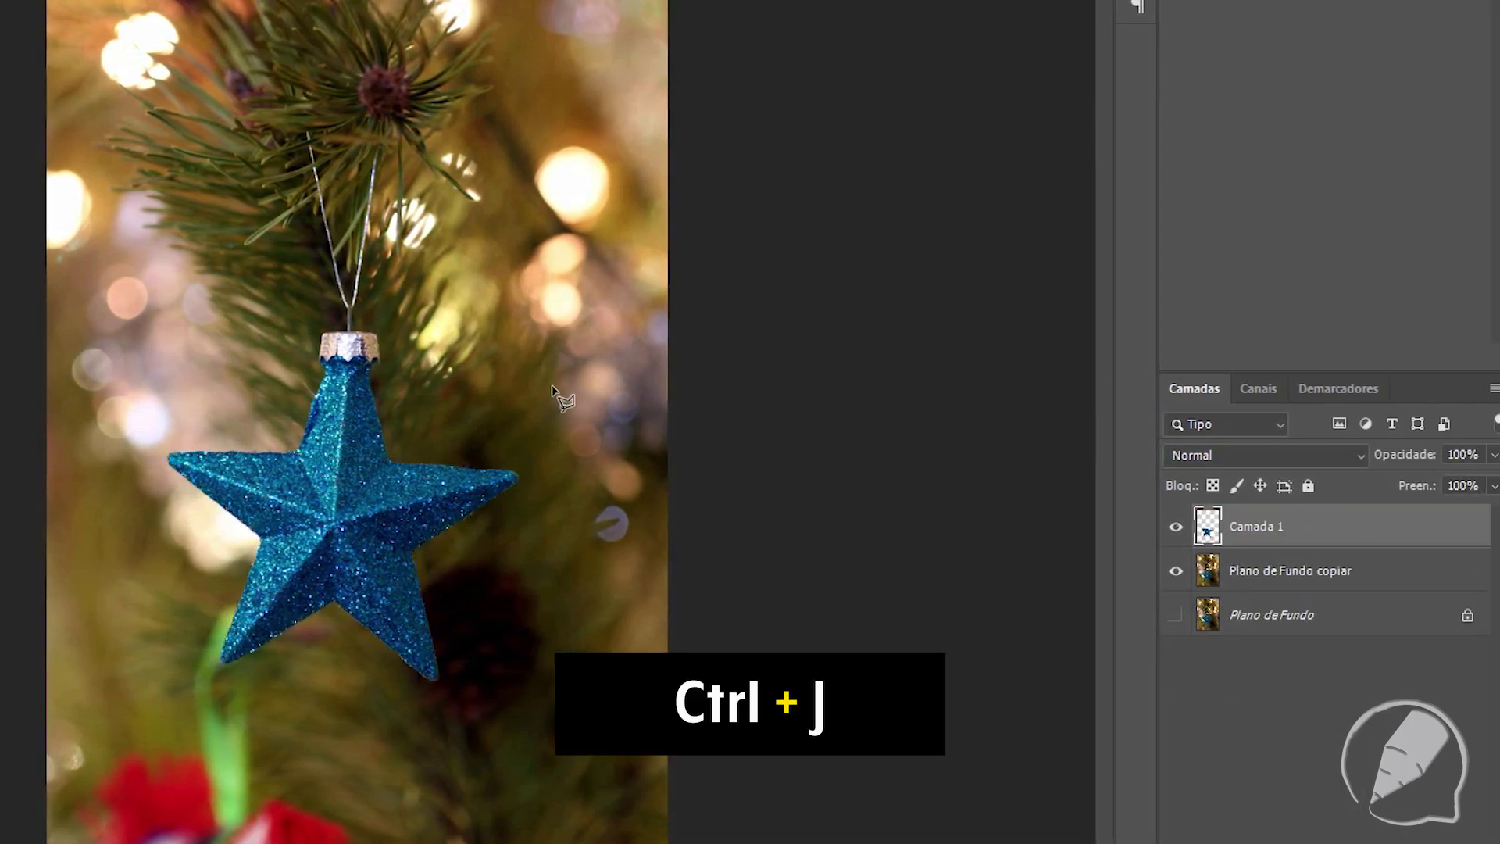
left_click(1178, 573)
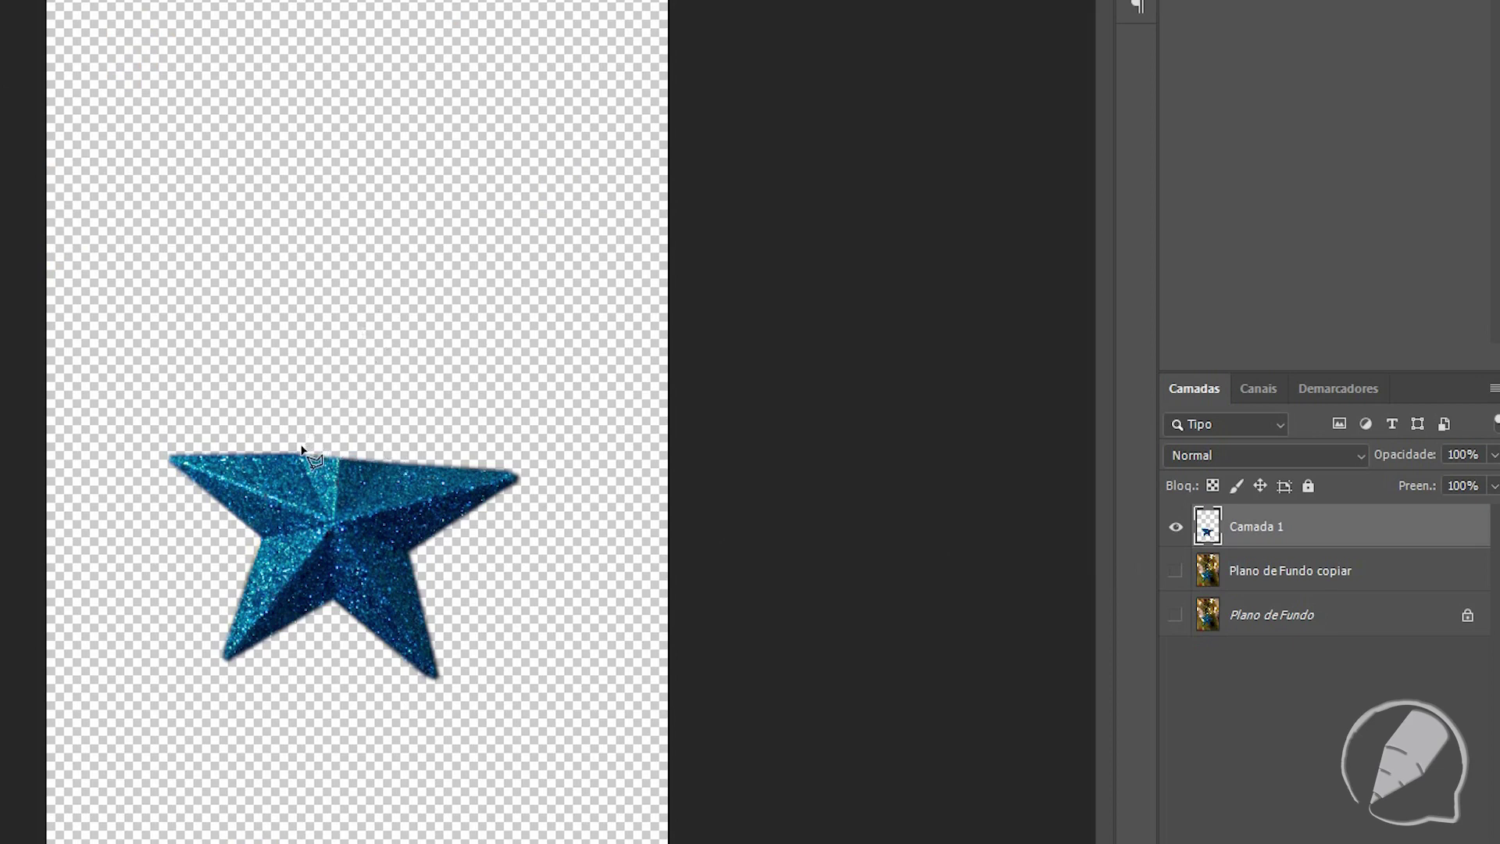
left_click(297, 452)
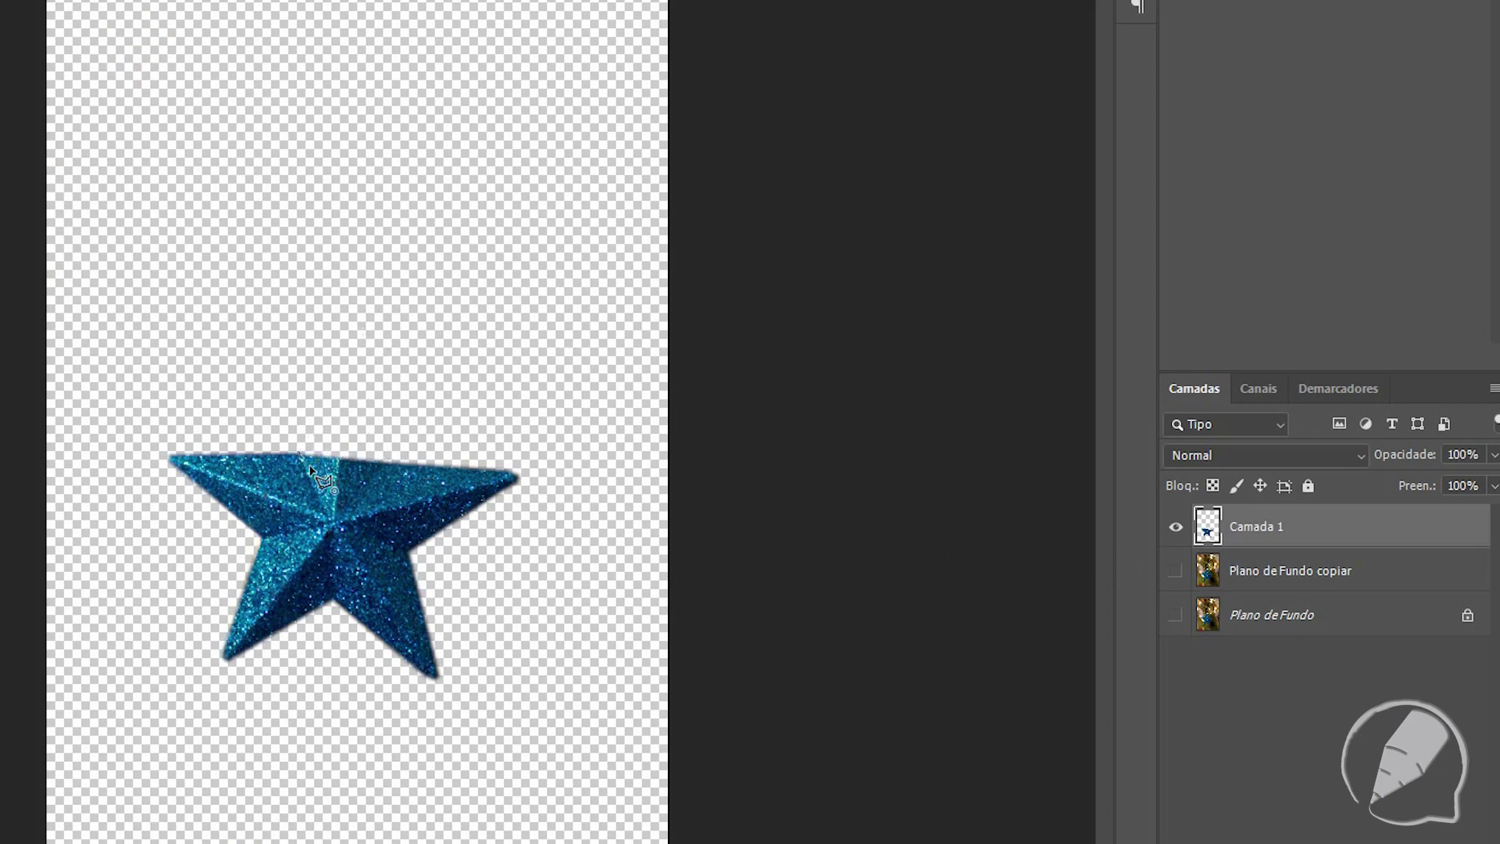
left_click(334, 523)
Step: Close the polygonal outline of the star piece and copy it onto Camada 2
left_click(258, 541)
left_click(158, 455)
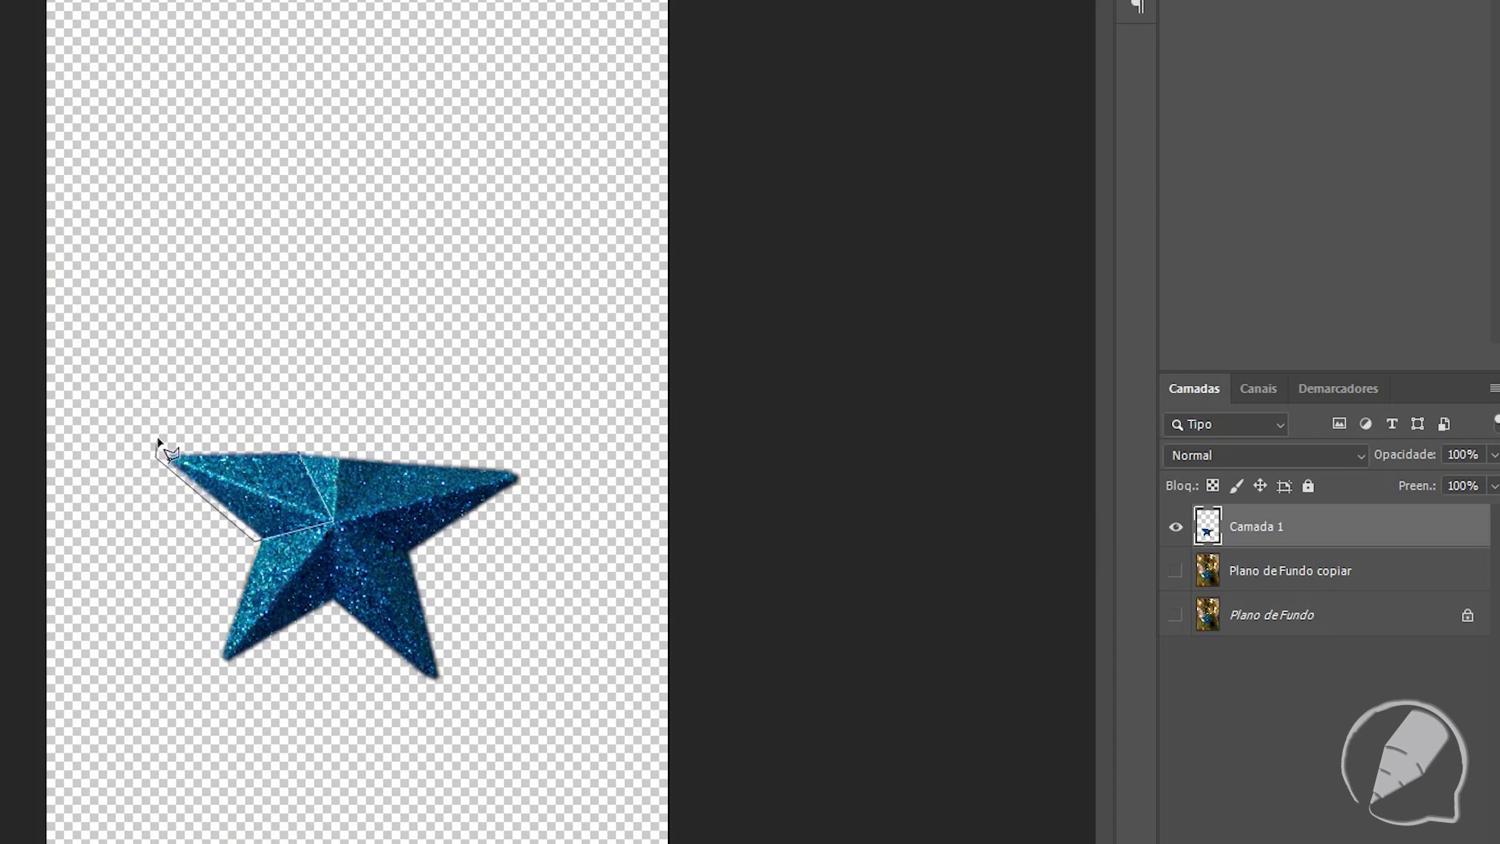
left_click(298, 451)
key("ctrl+j")
key("ctrl+j")
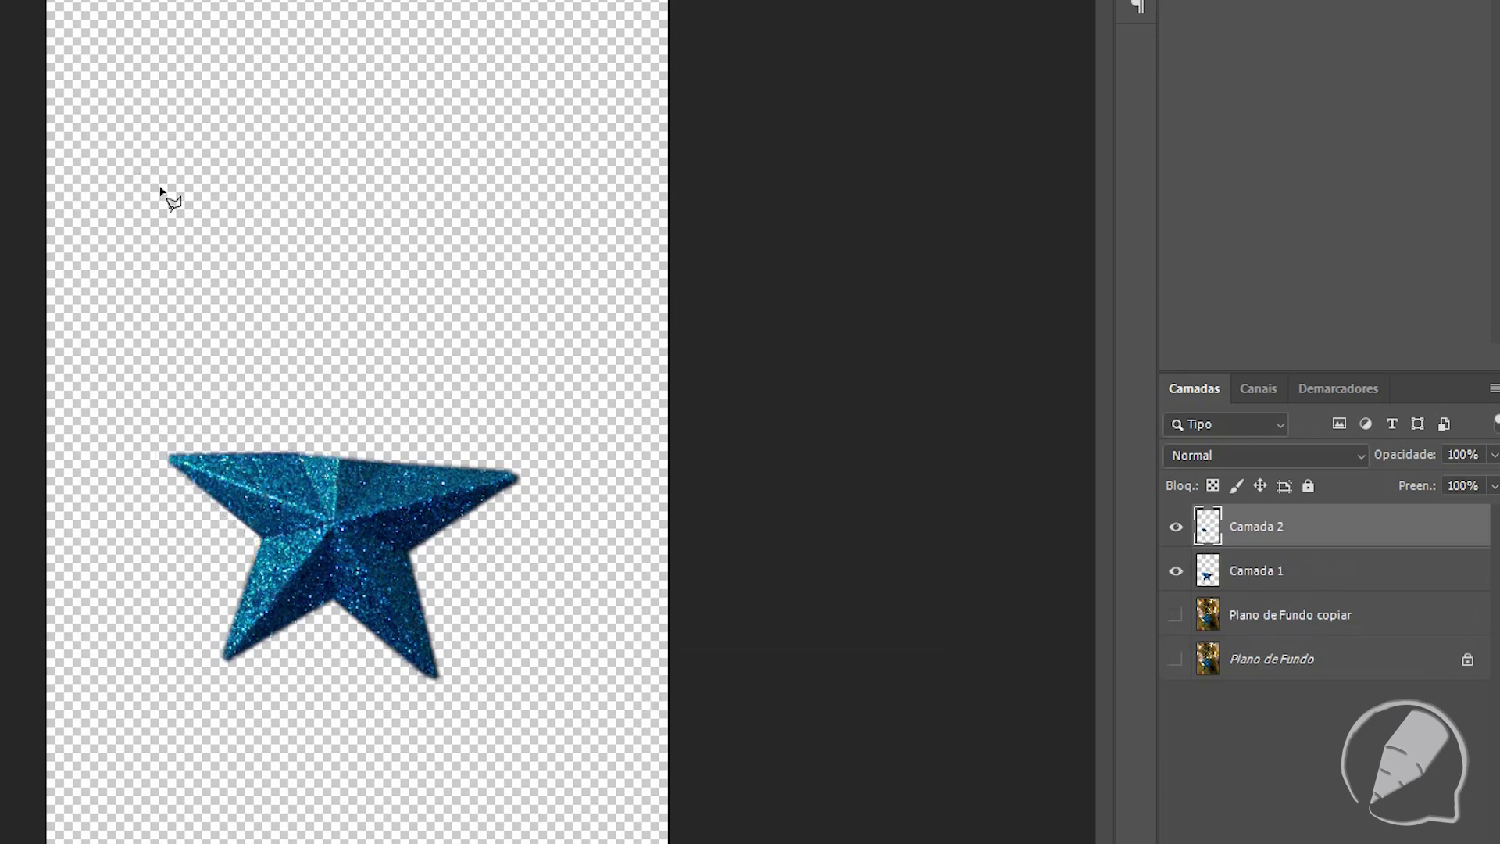
Step: Rotate the piece to about 72° and place it down onto the star's top point
key("v")
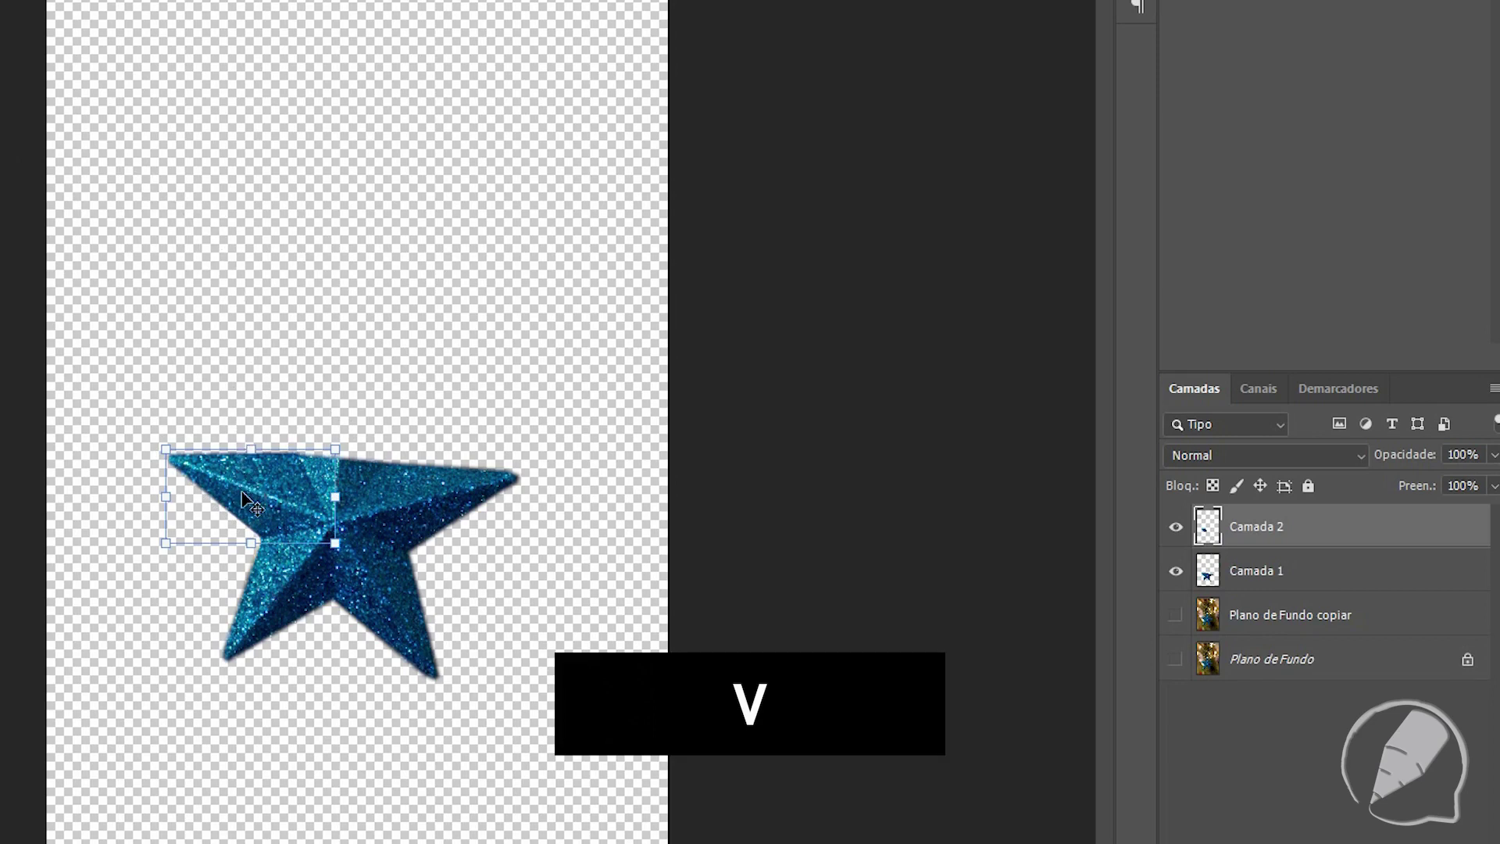
left_click_drag(253, 511, 297, 419)
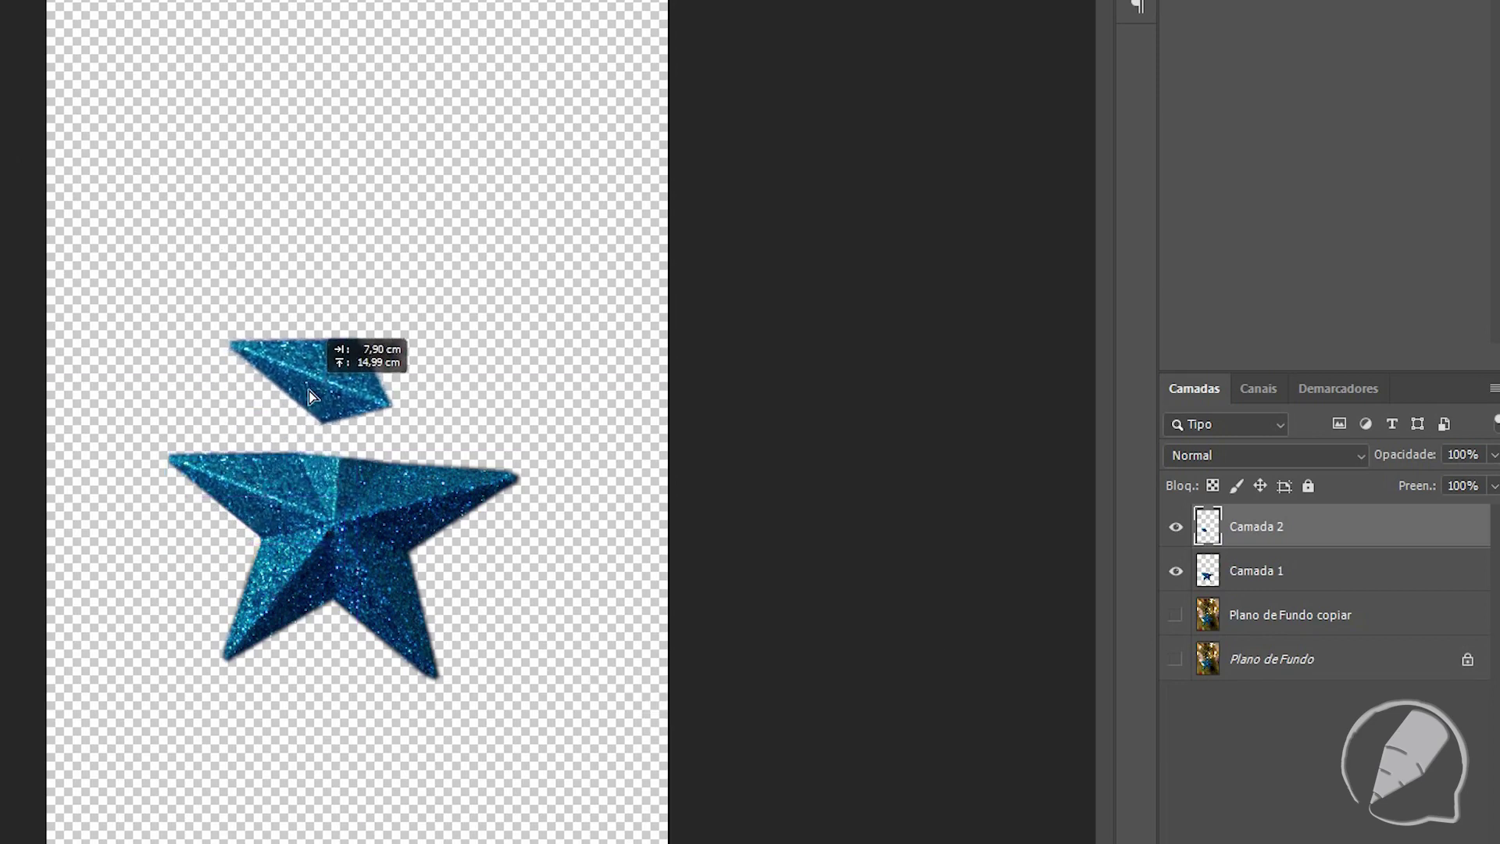
left_click_drag(297, 418, 354, 389)
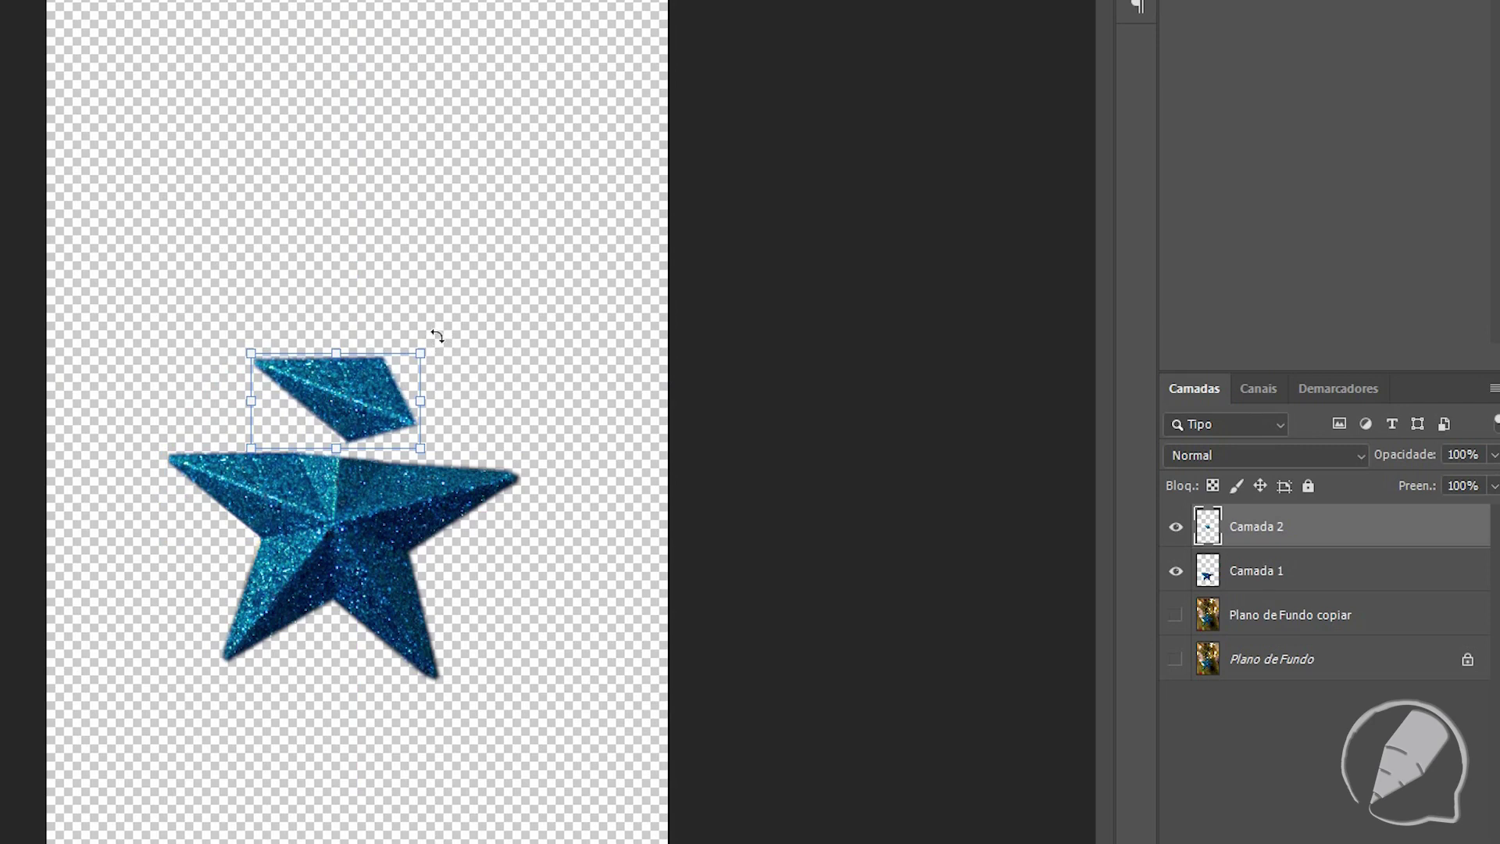
left_click_drag(443, 342, 426, 481)
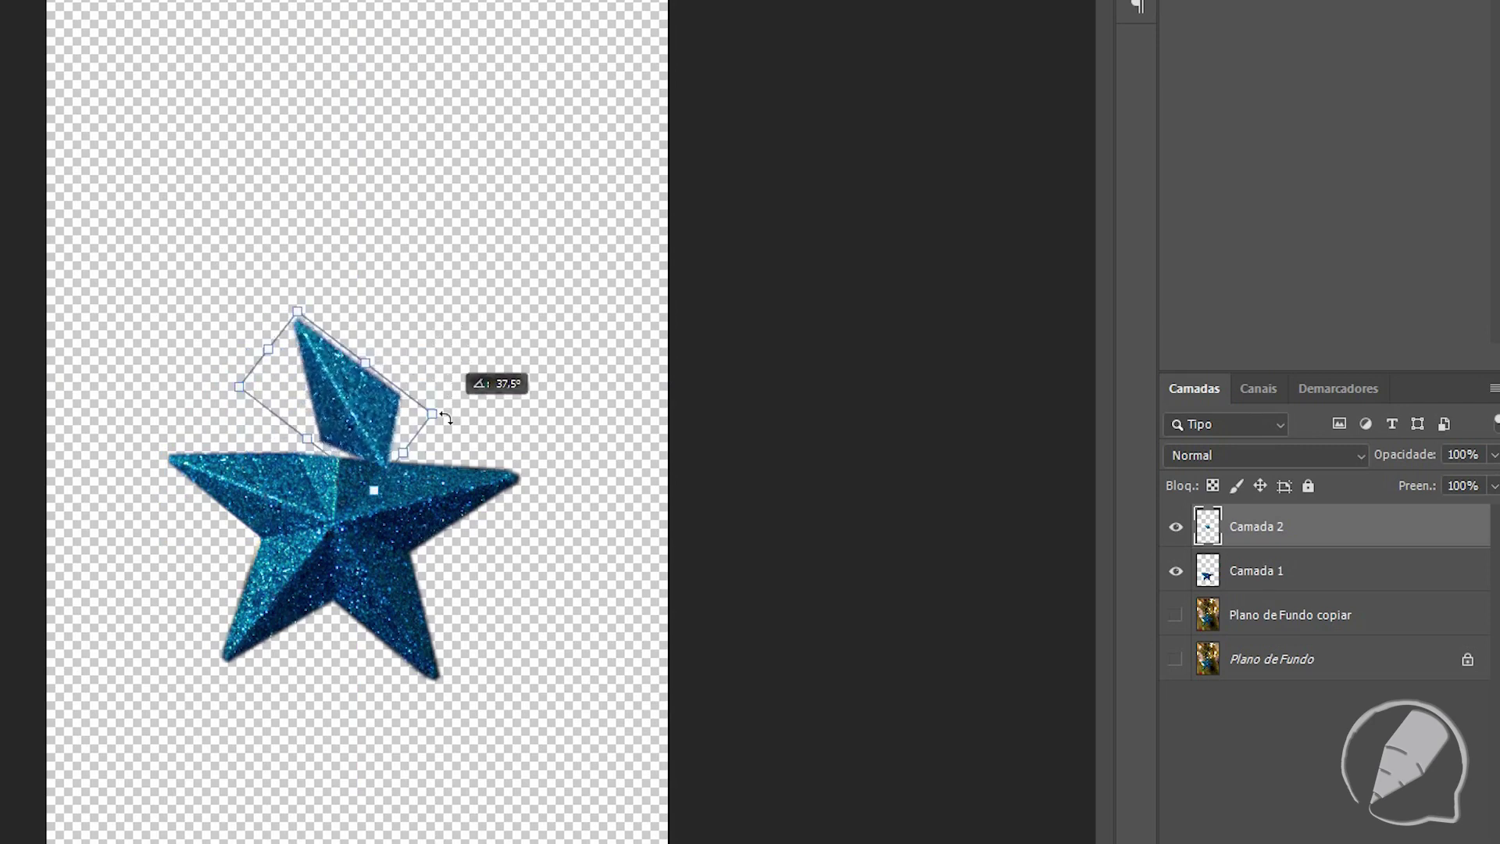
left_click_drag(426, 481, 433, 480)
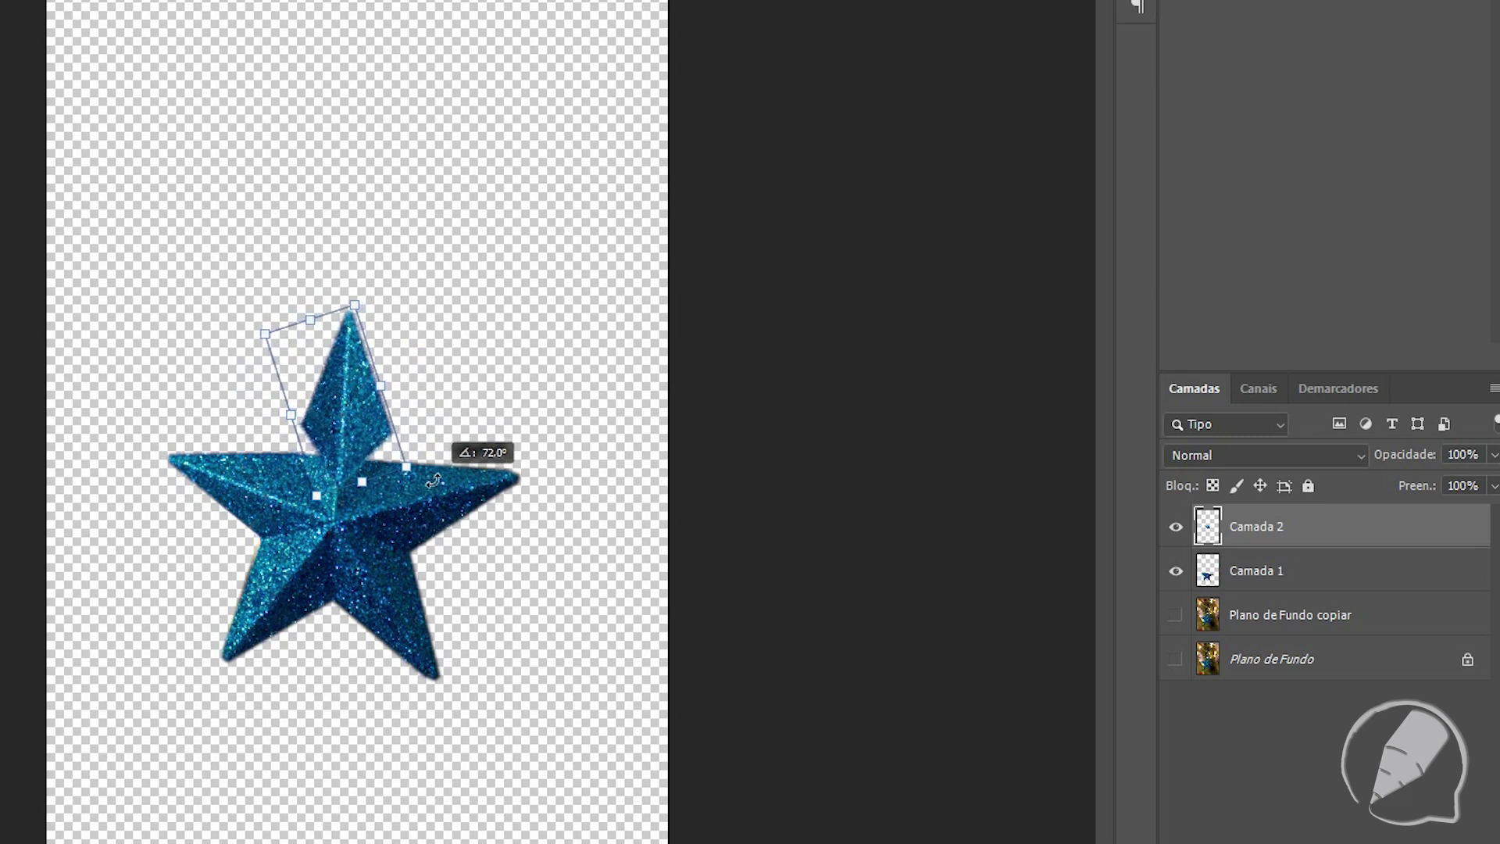
left_click_drag(434, 481, 430, 478)
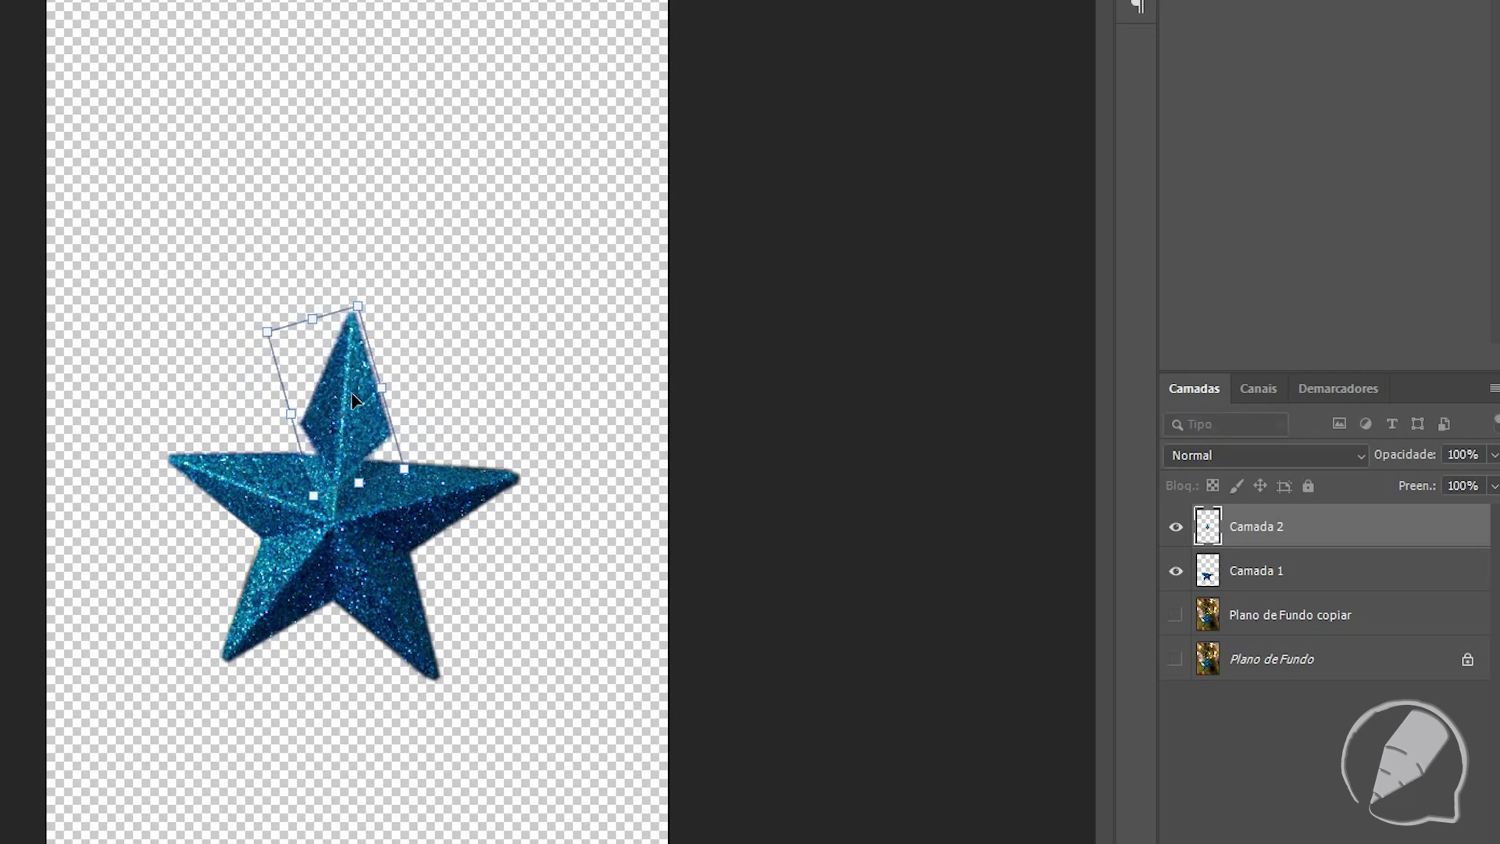
left_click_drag(353, 382, 355, 411)
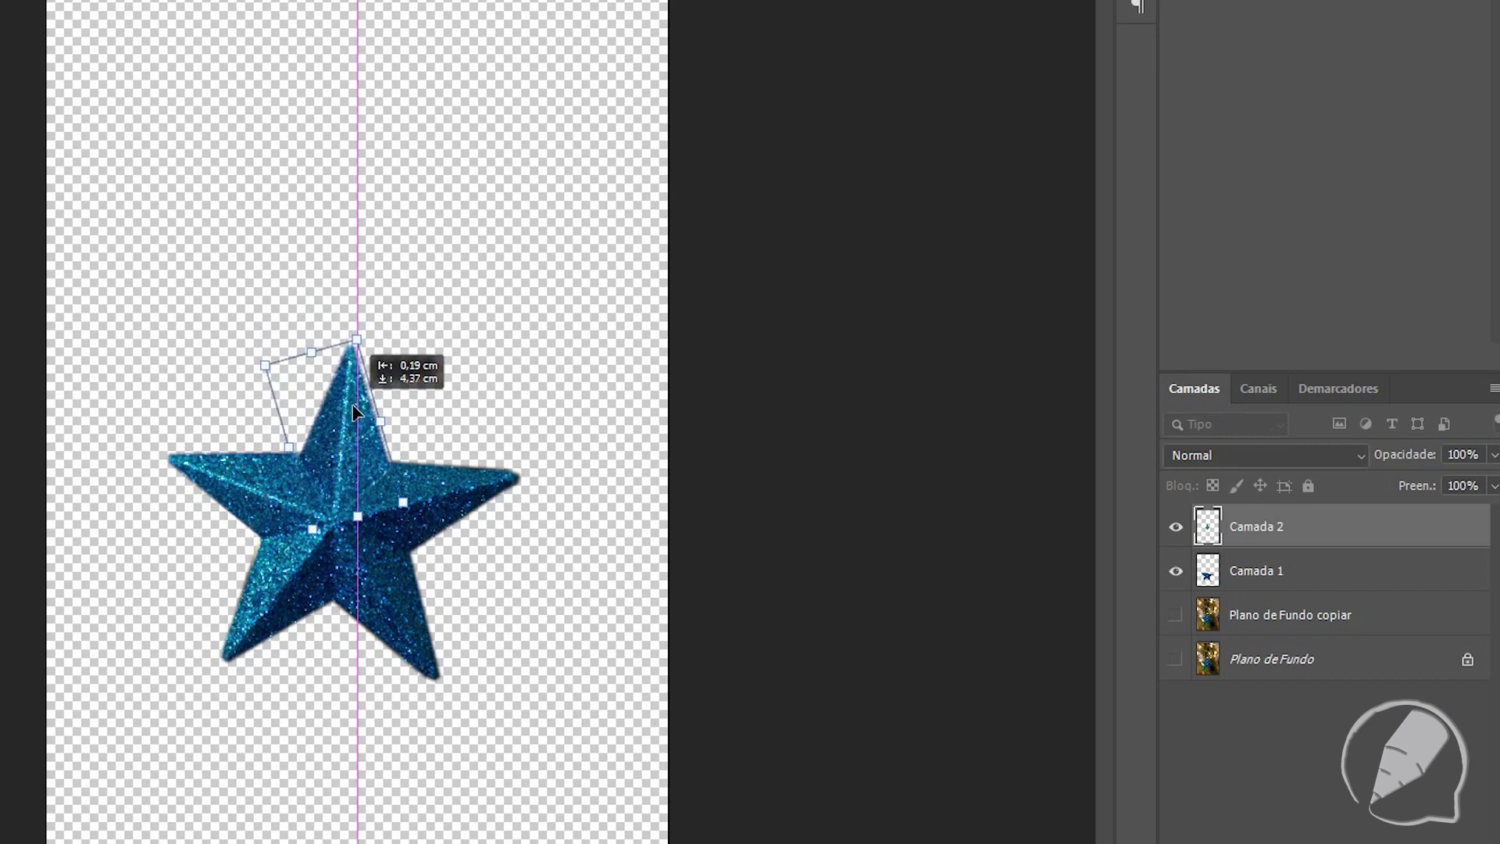
left_click_drag(353, 412, 354, 412)
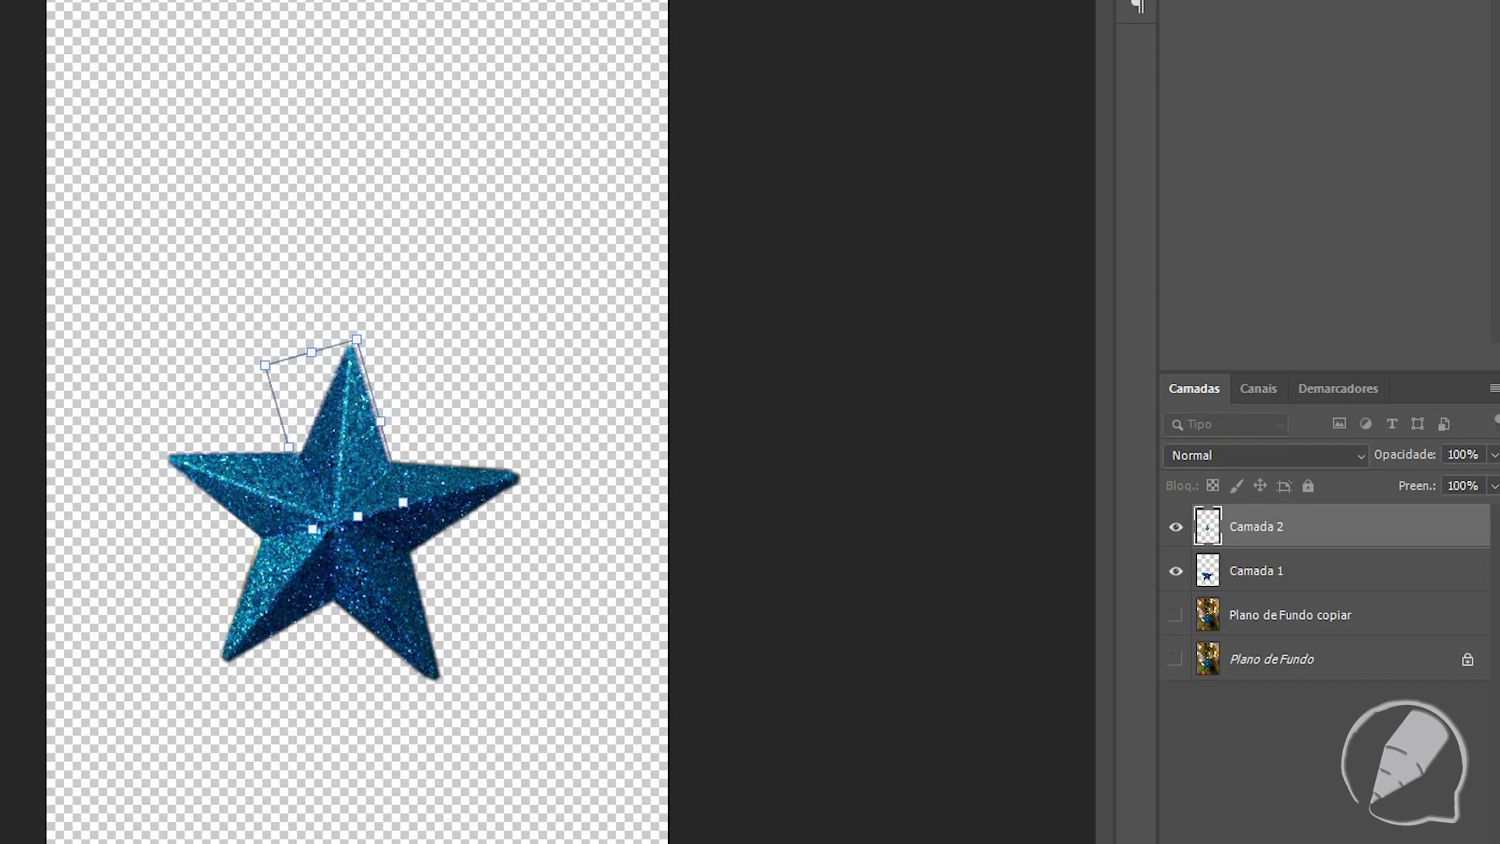
left_click(768, 157)
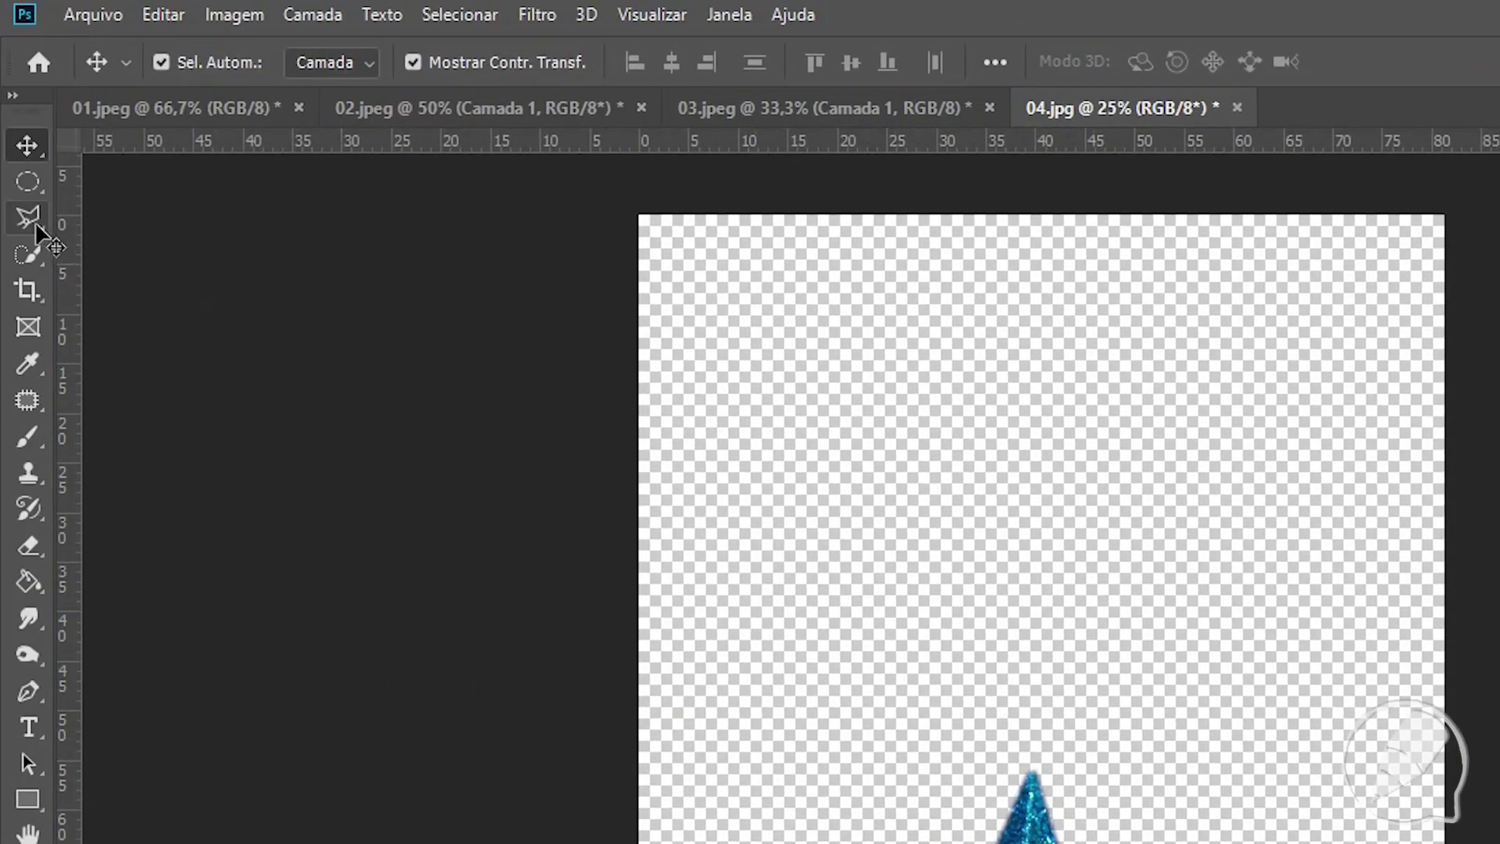
Step: Switch to the Magnetic Lasso tool from the lasso variants list
left_click(32, 222)
right_click(31, 218)
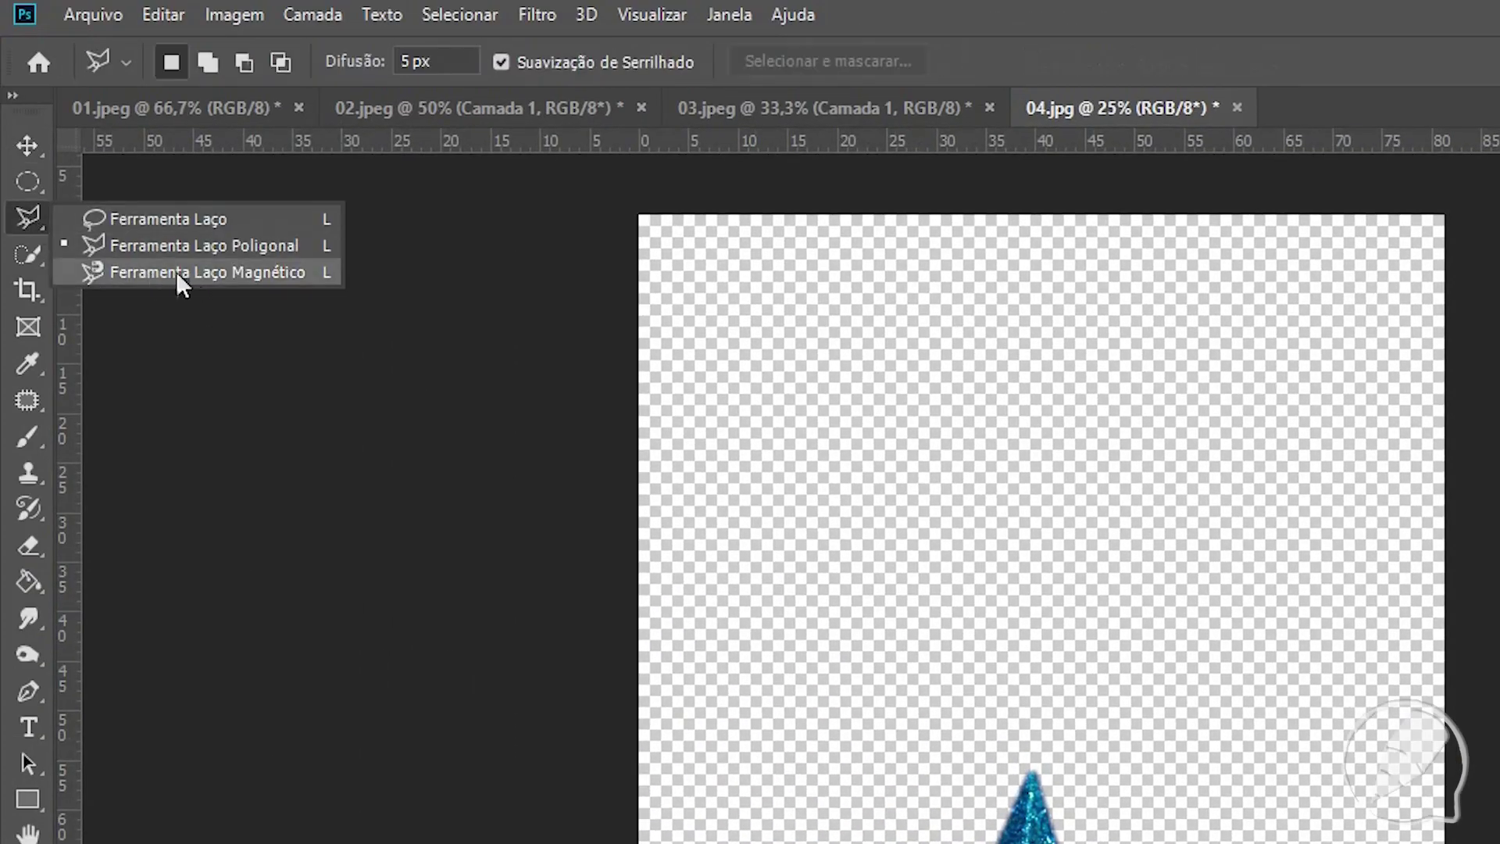
left_click(202, 273)
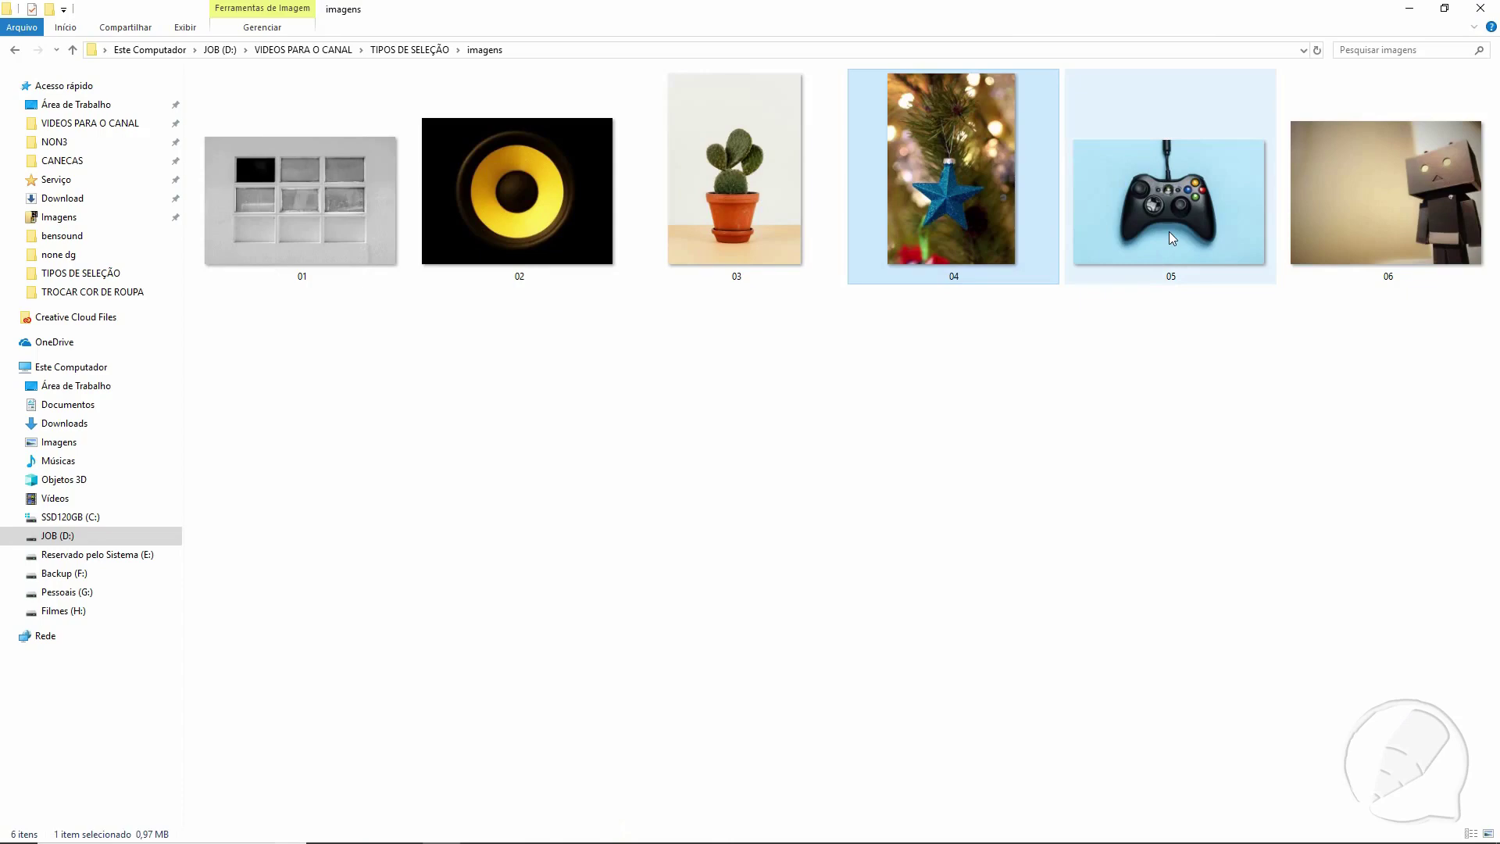
Step: Open 05.jpeg in Photoshop from Explorer and accept the colour profile prompt
left_click_drag(1169, 231, 600, 817)
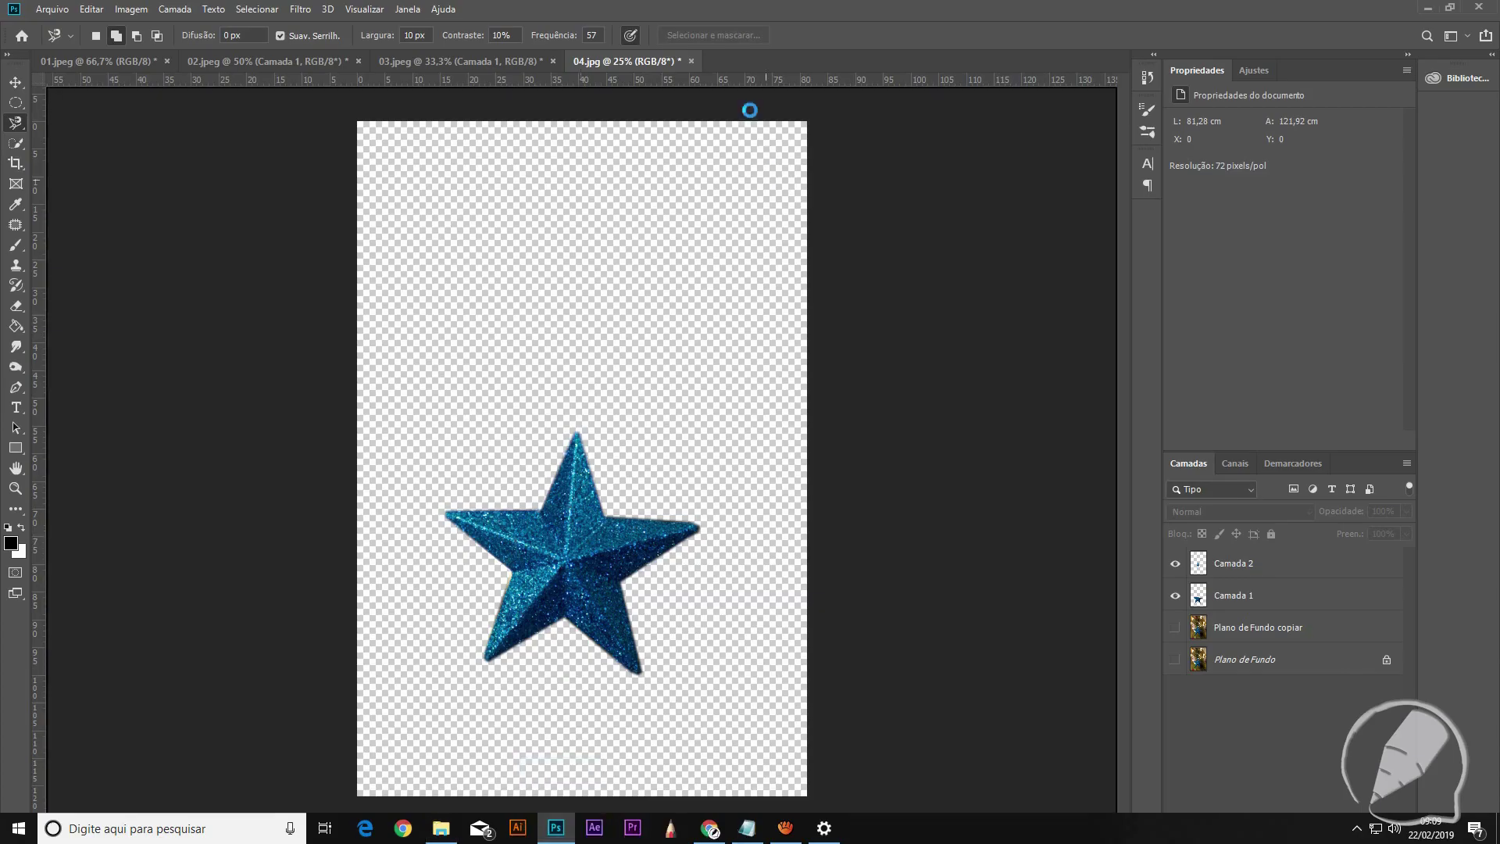
left_click_drag(599, 817, 741, 47)
left_click(589, 364)
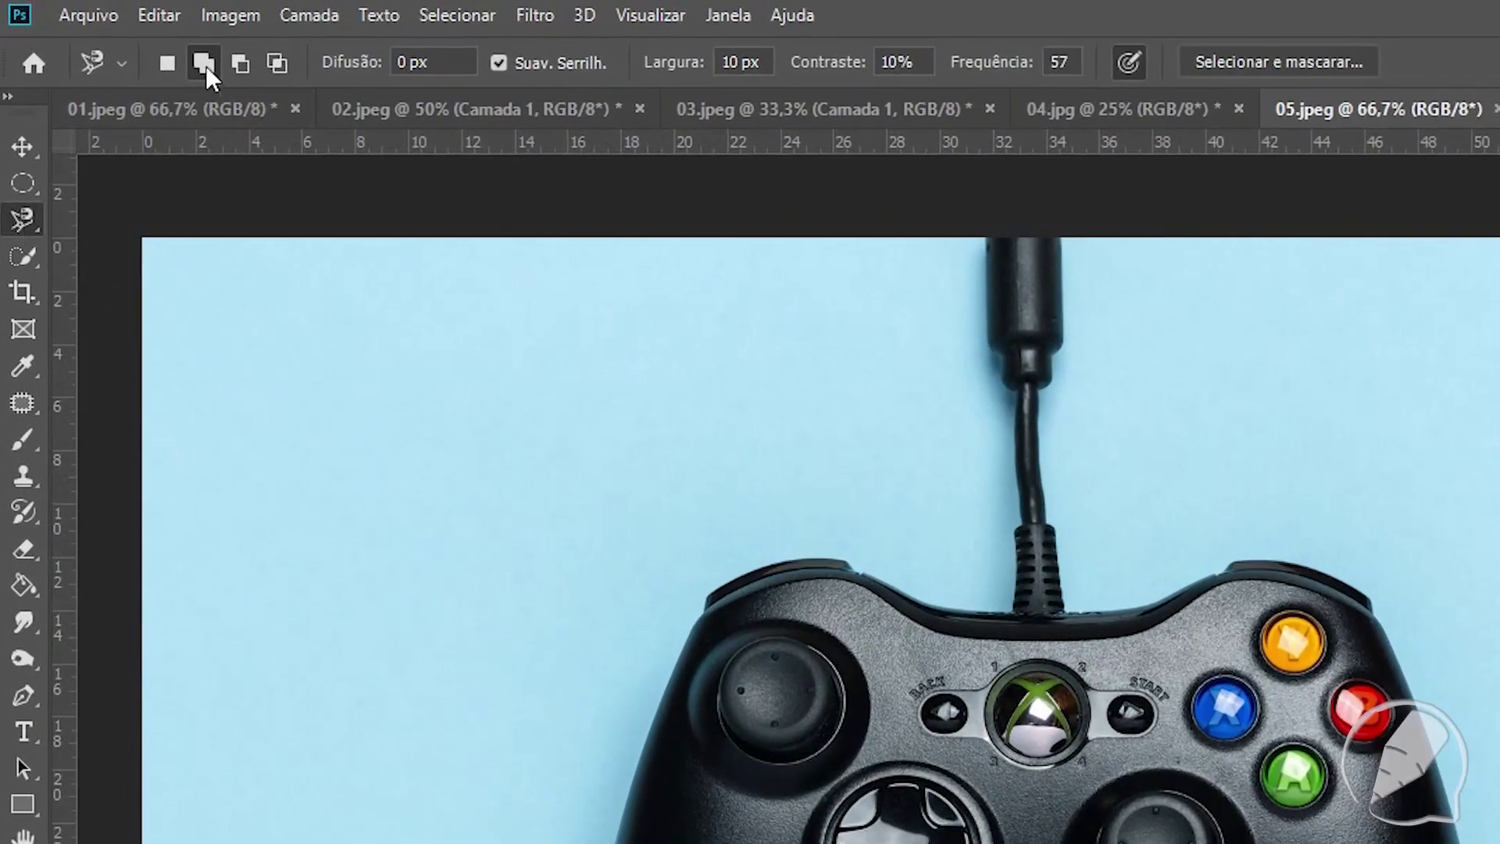
Step: Trace the controller and its cable with the Magnetic Lasso in New Selection mode, closing at the start
left_click(167, 63)
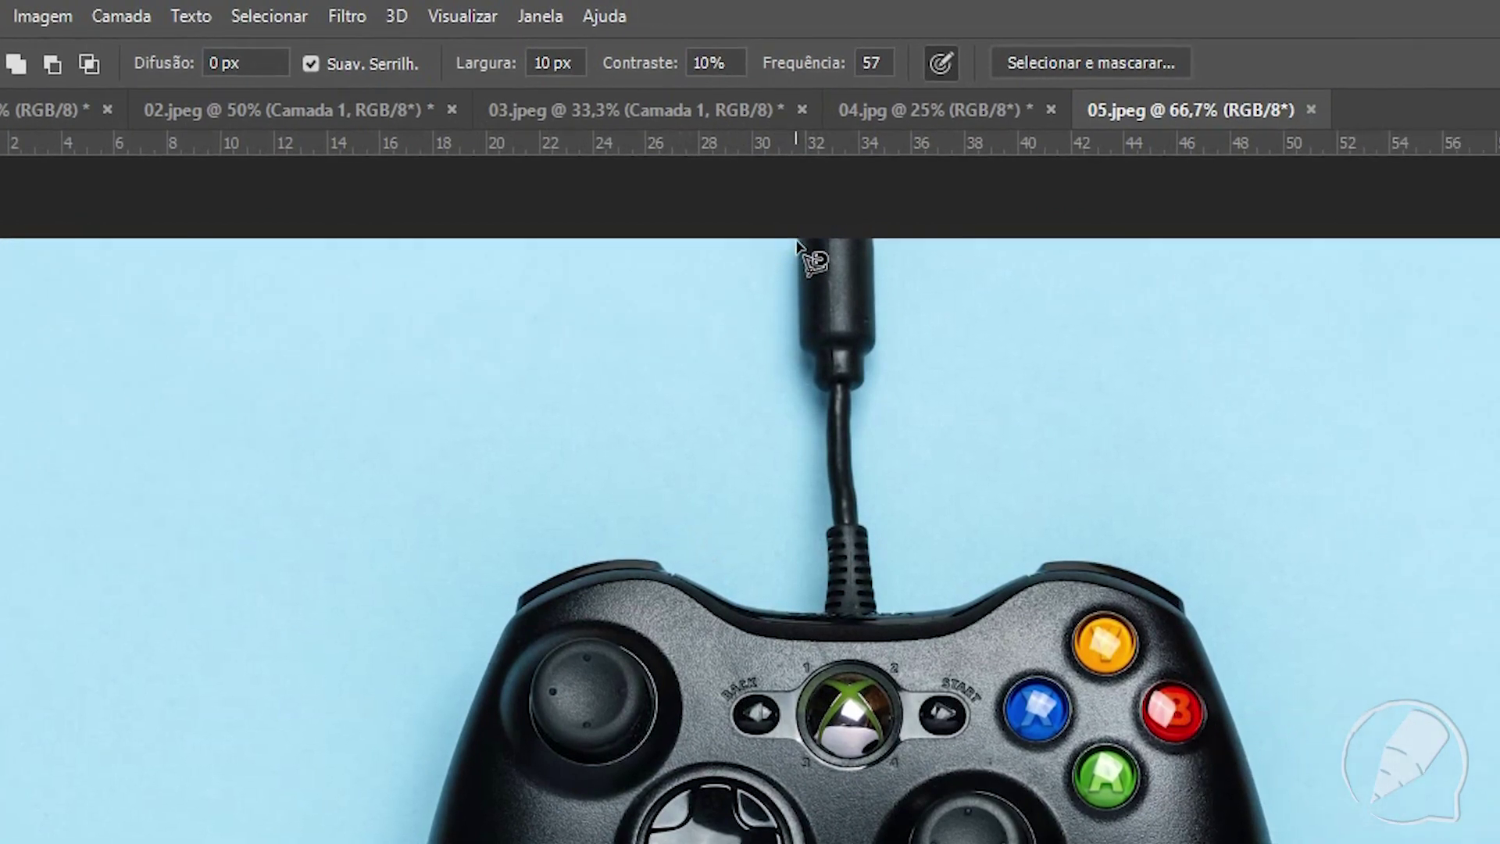
left_click(672, 239)
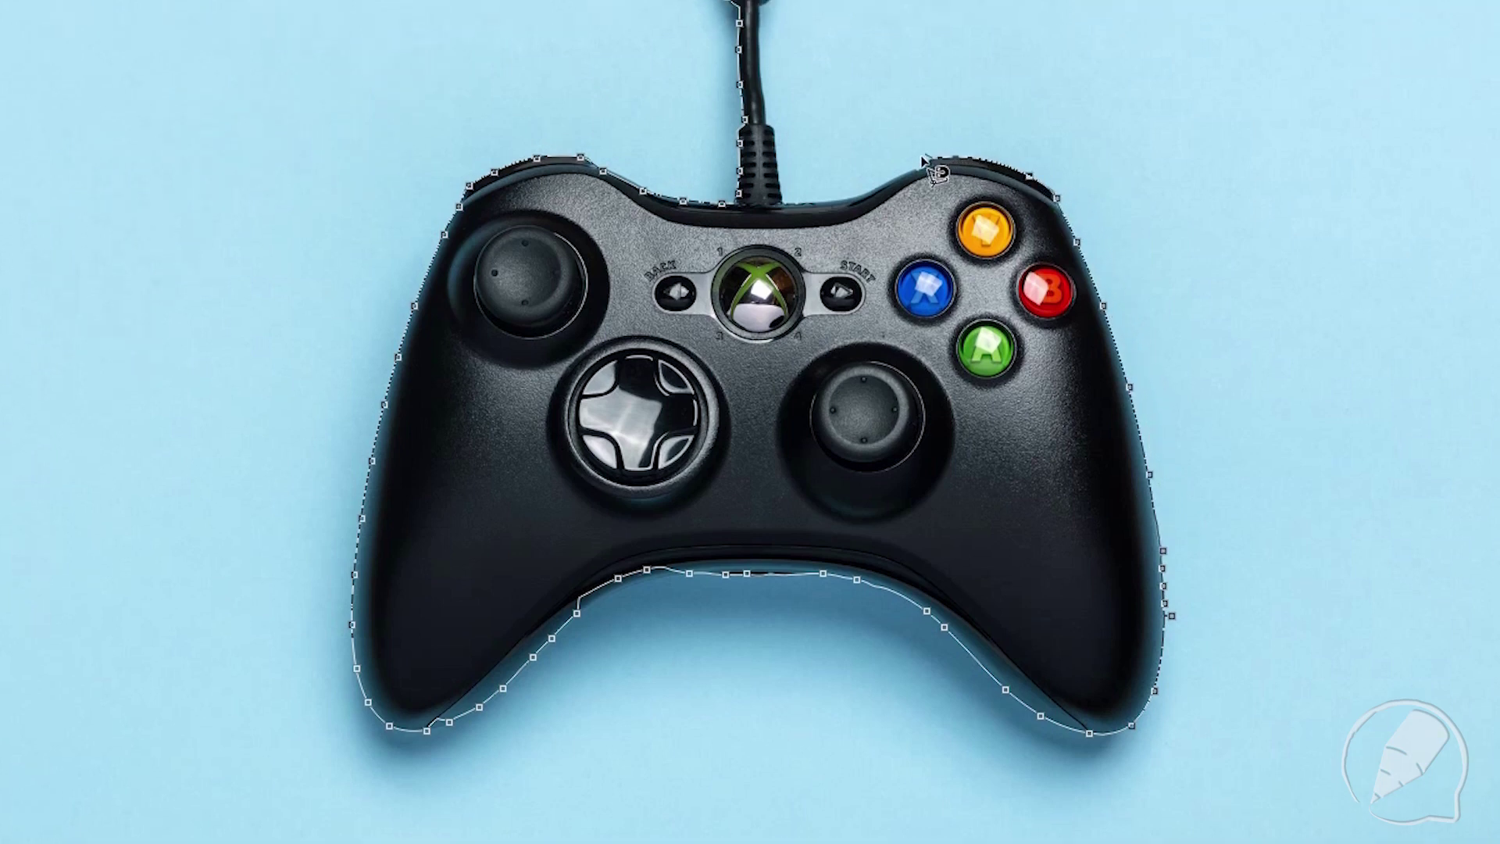
scroll(938, 149, "up", 5)
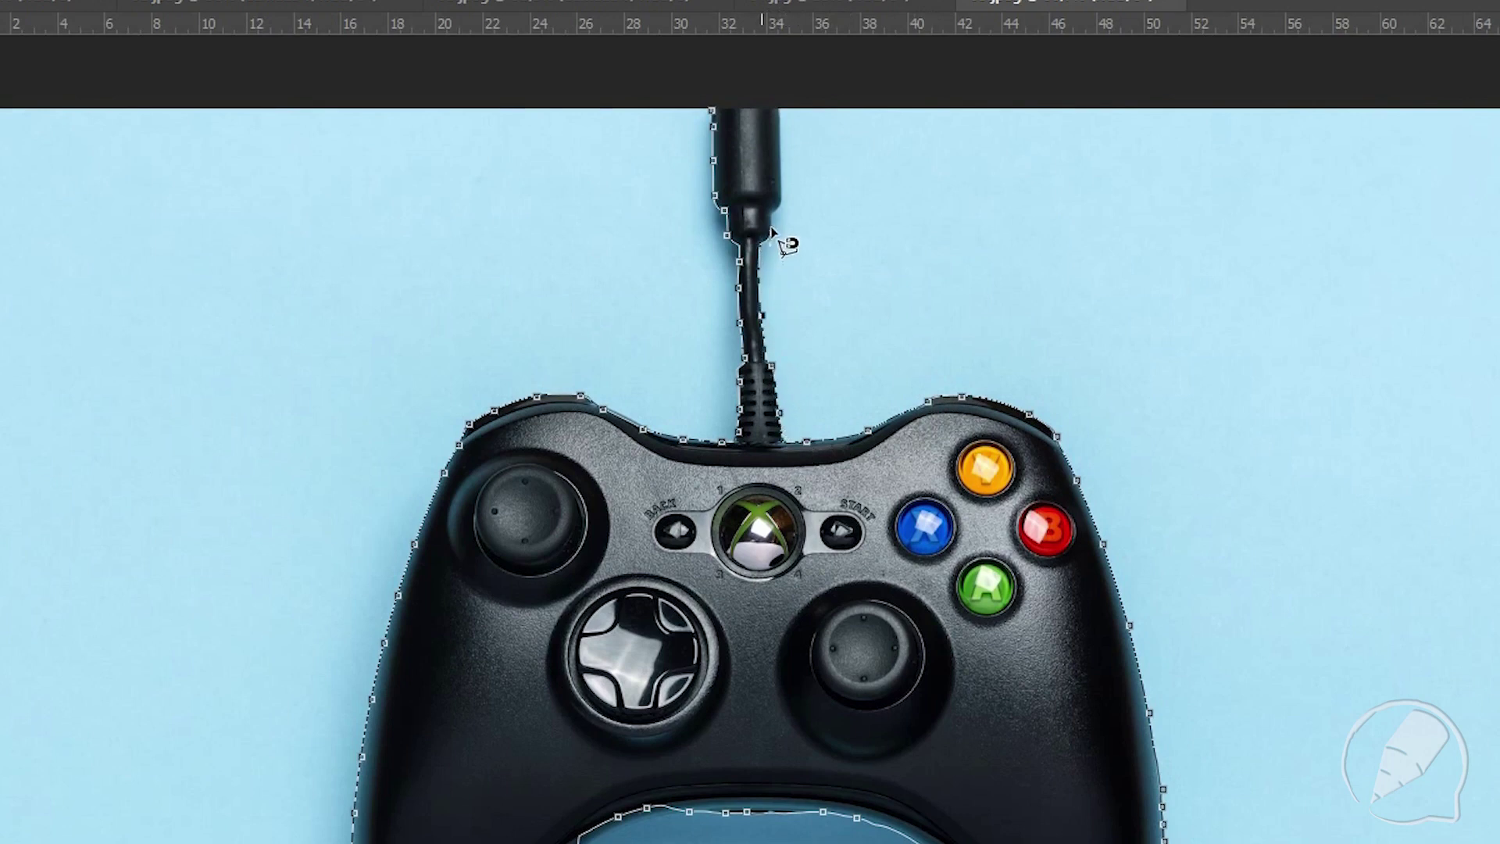
left_click(711, 112)
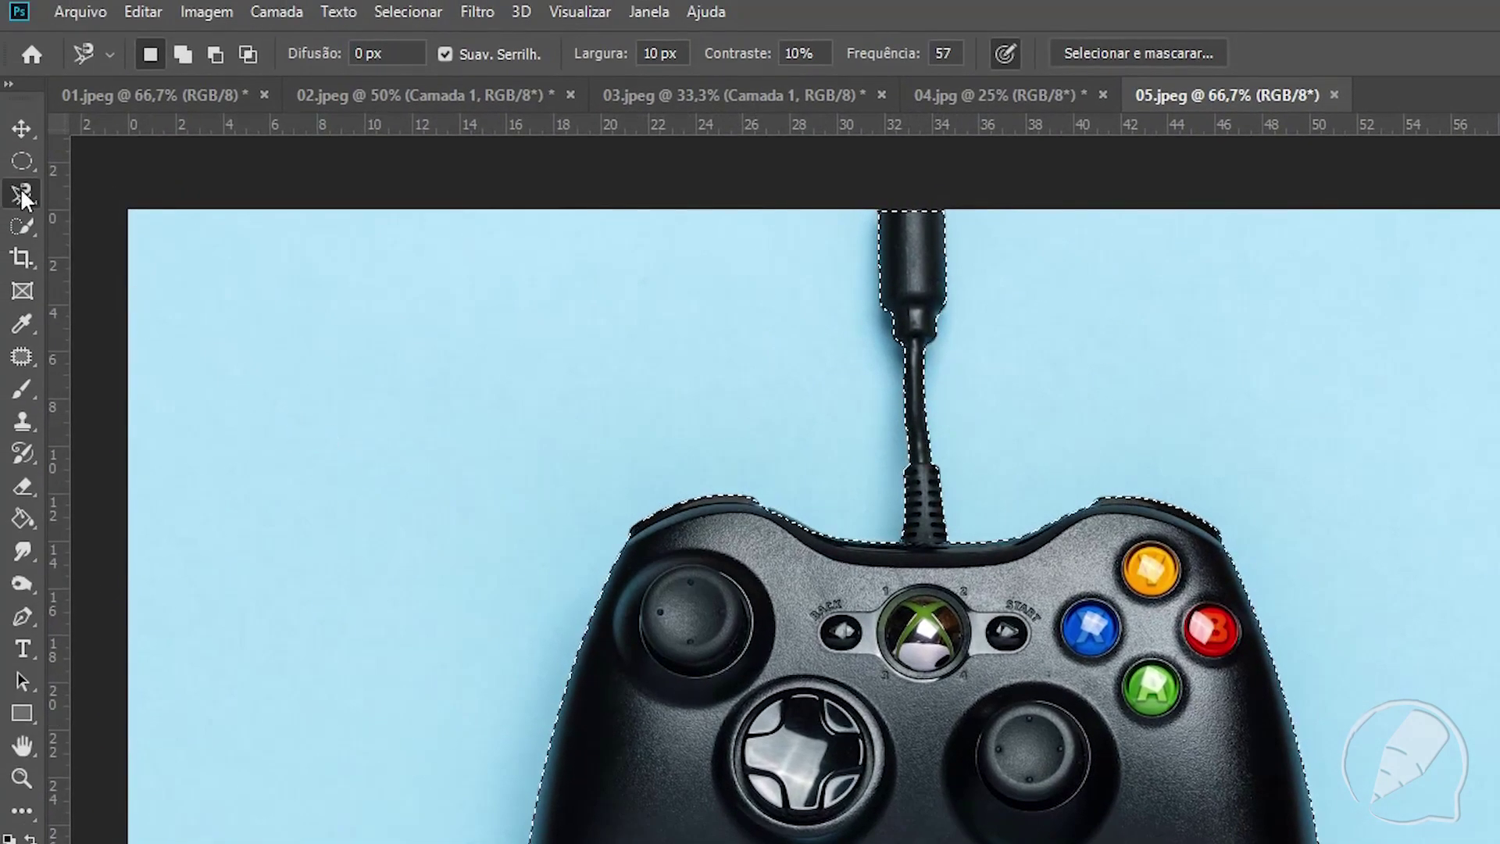
Step: Switch to the Polygonal Lasso set to Subtract from Selection
left_click(185, 55)
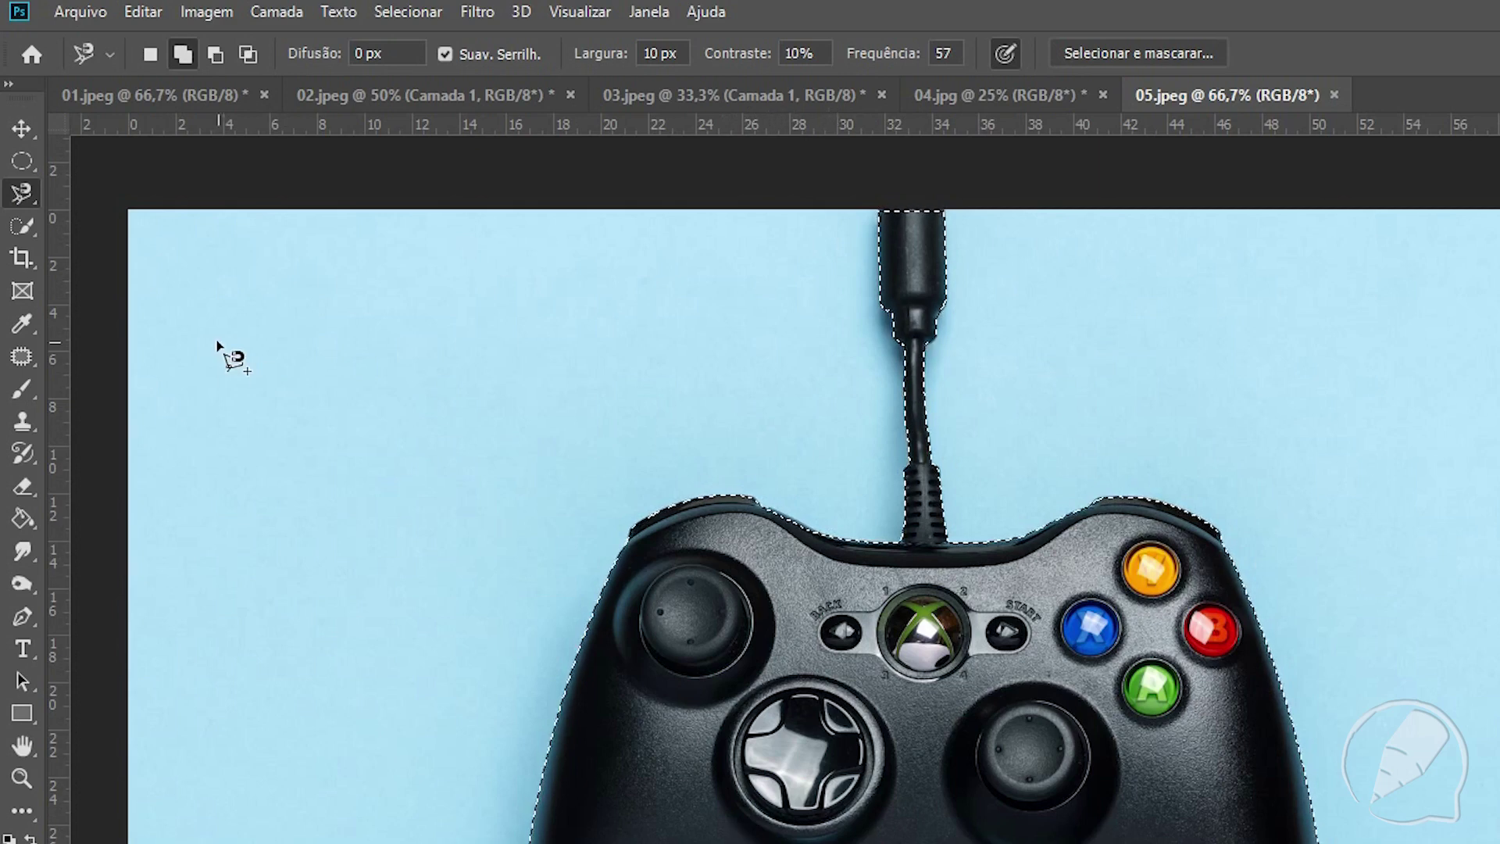
left_click(30, 191)
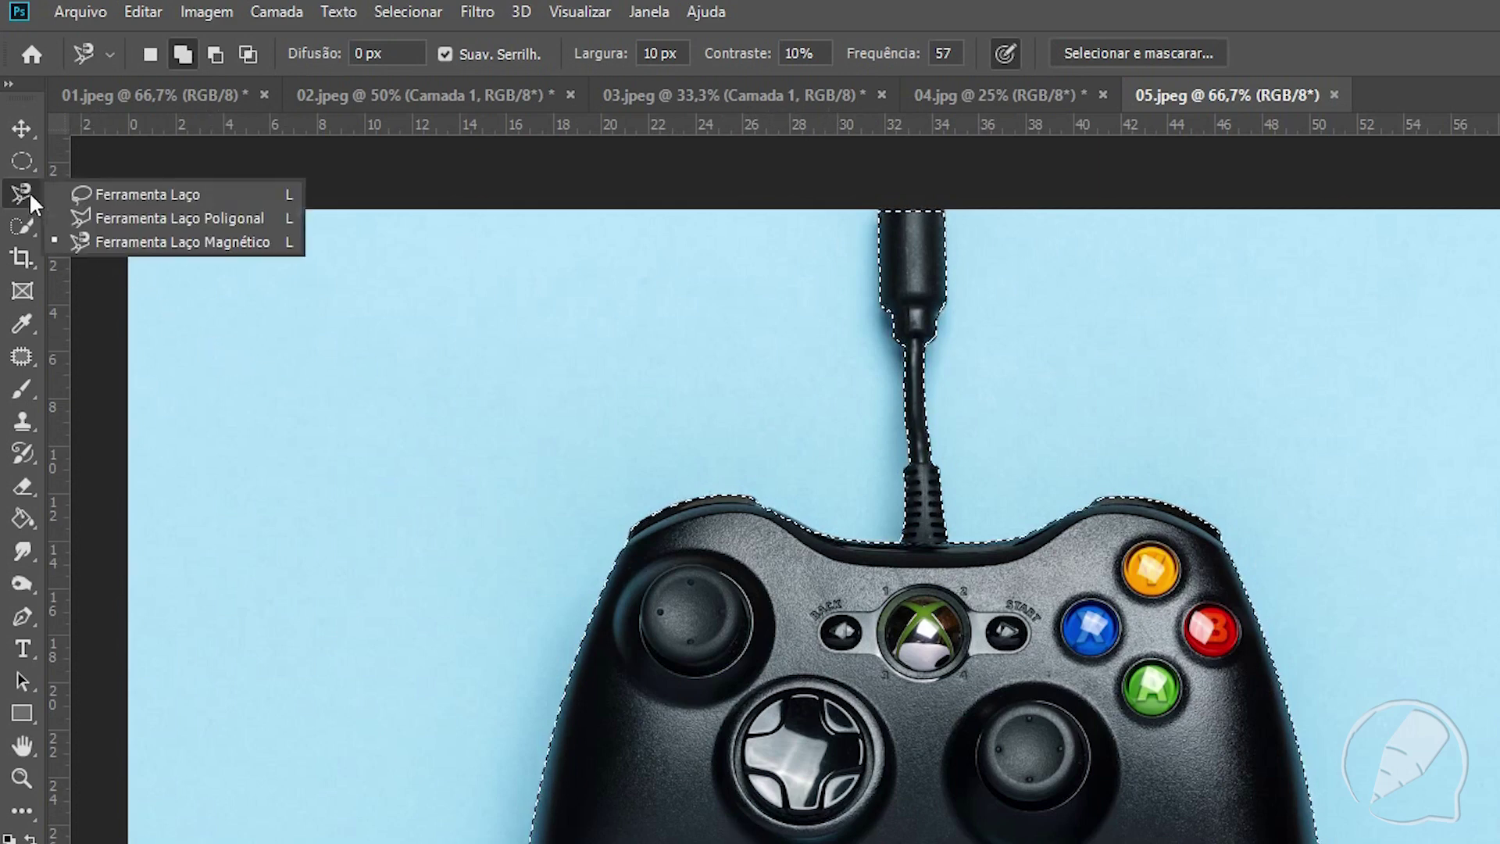
left_click(120, 220)
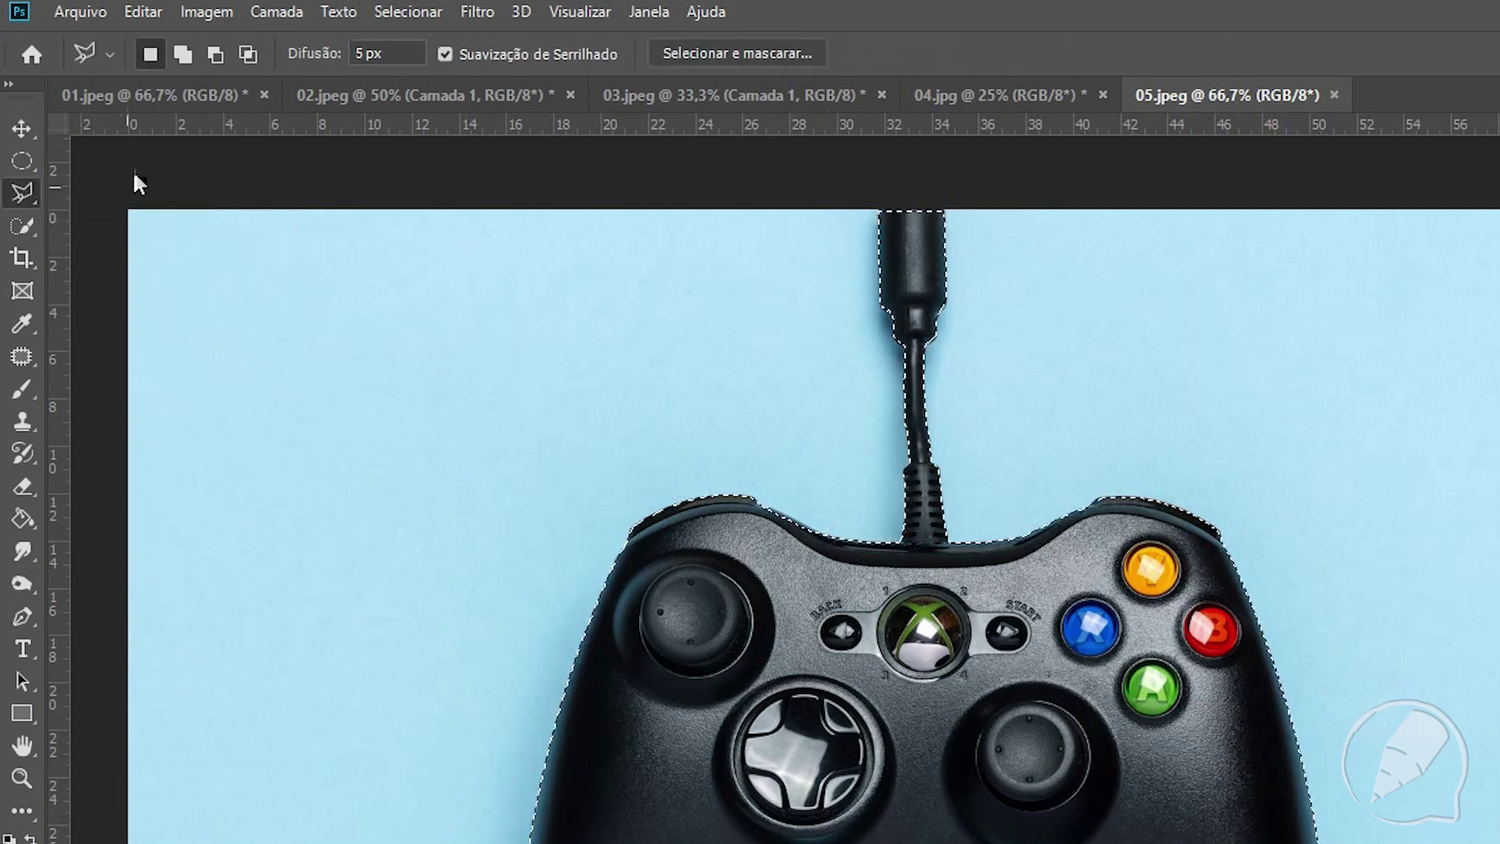
left_click(183, 54)
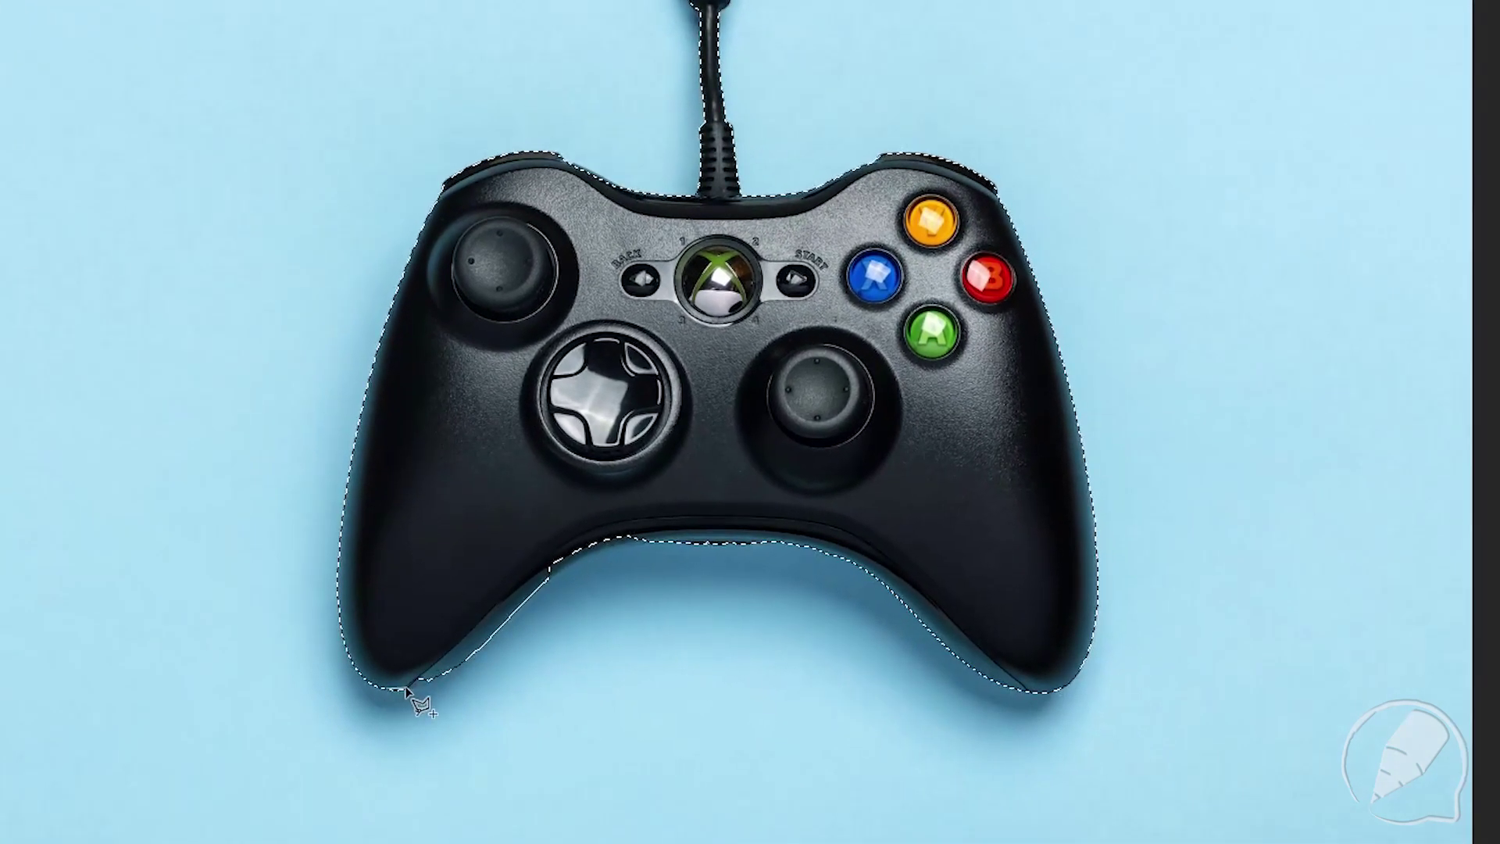
Step: Subtract the blue gap between the left grip and the controller's lower edge
left_click(407, 688)
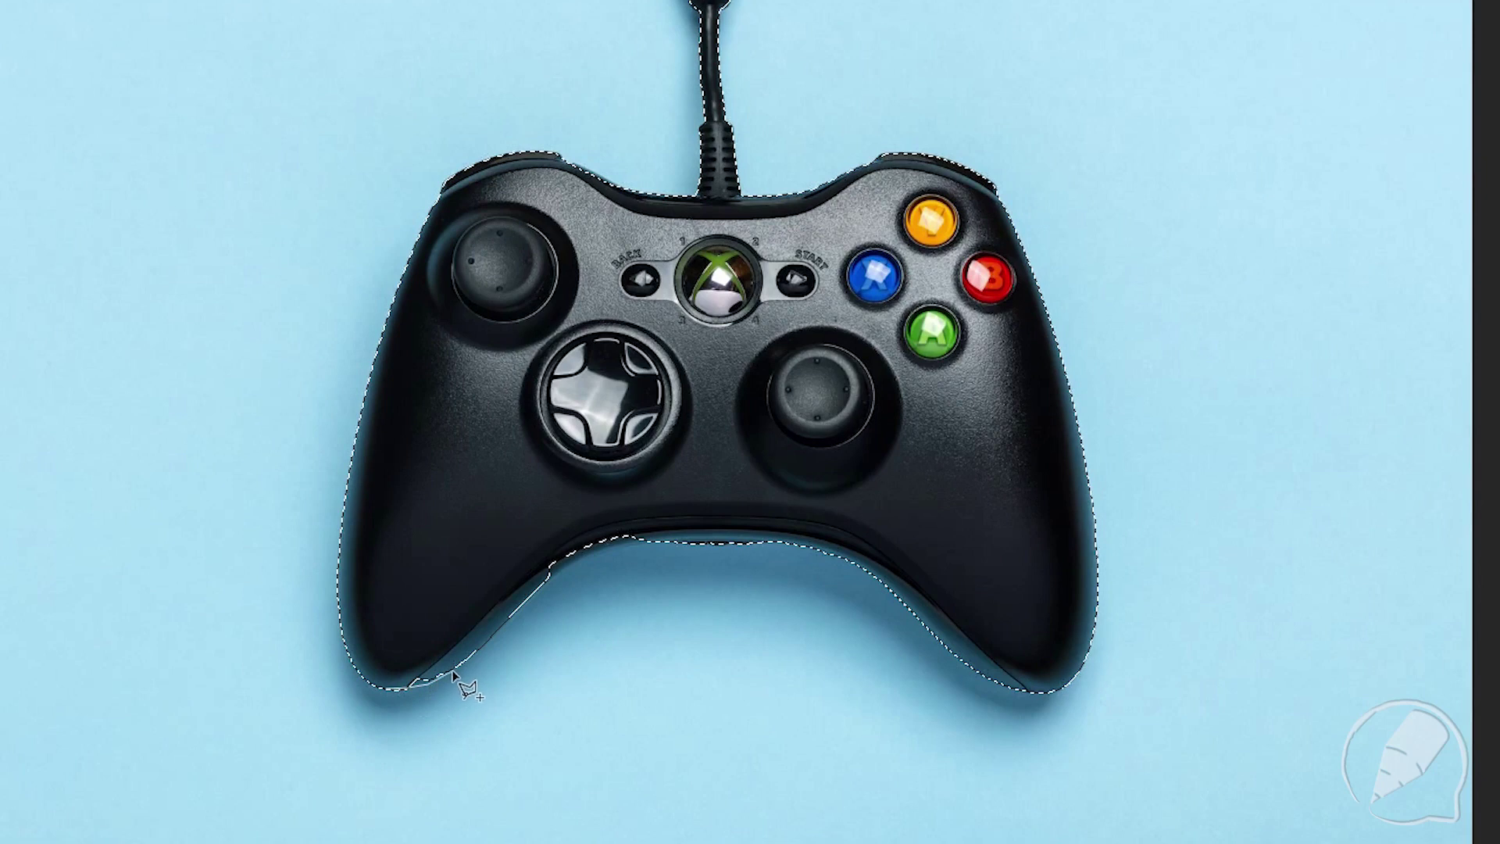
left_click(550, 576)
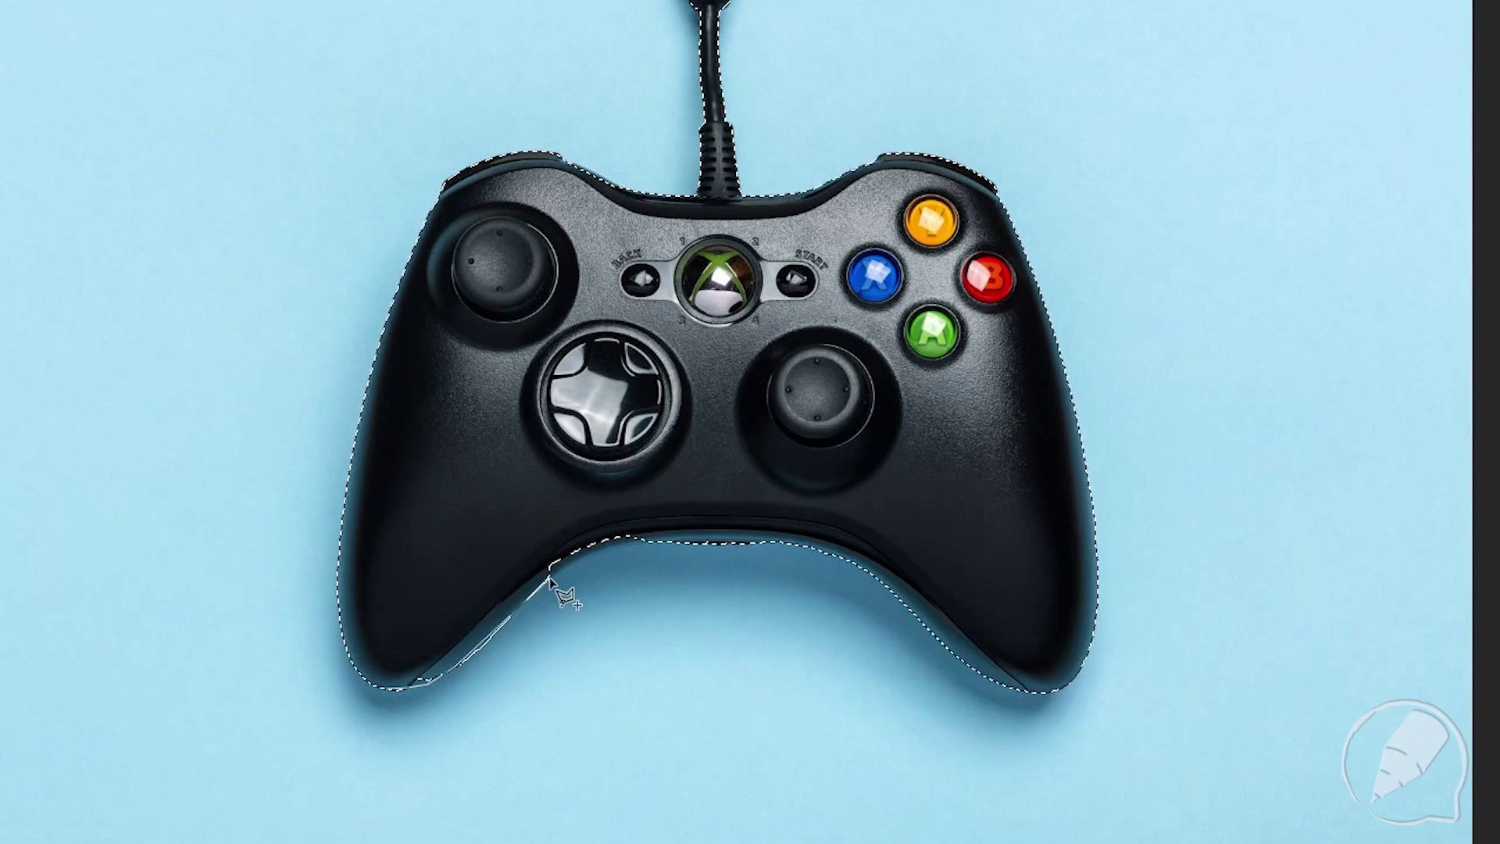
left_click(580, 558)
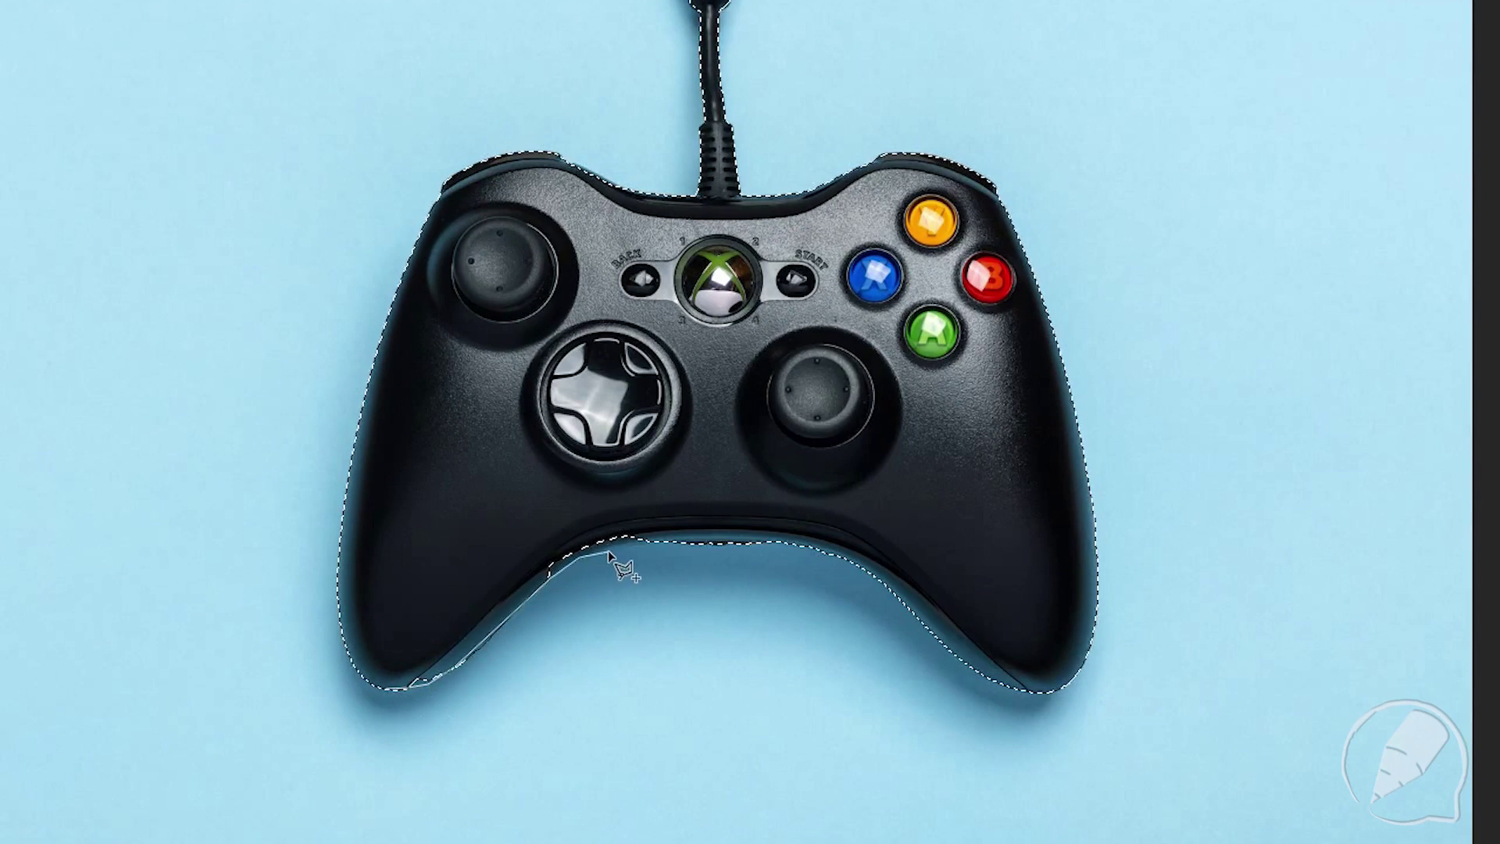
left_click(643, 542)
left_click(756, 542)
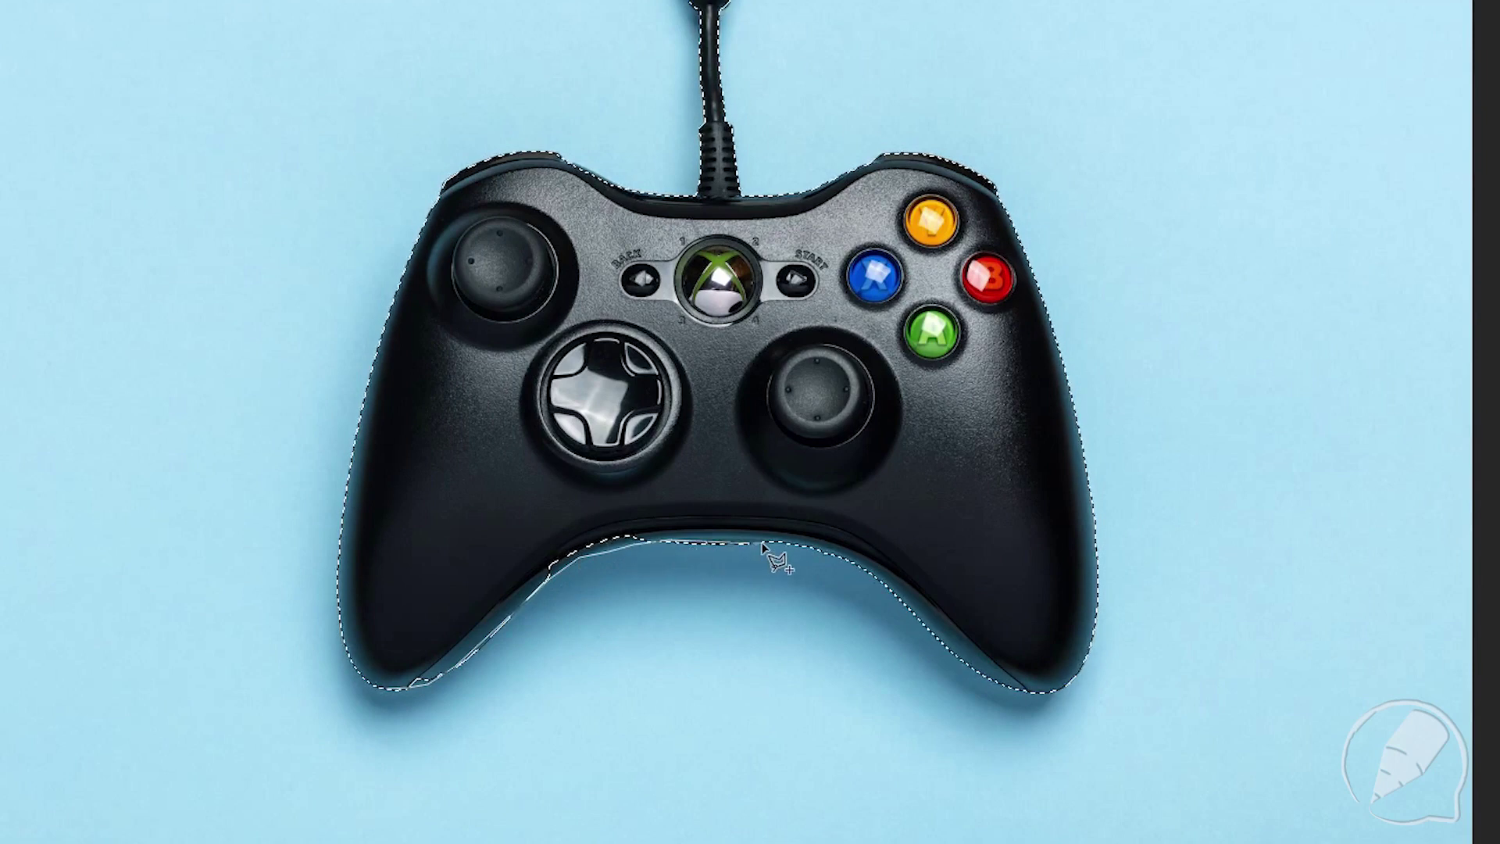
left_click(674, 501)
left_click(492, 522)
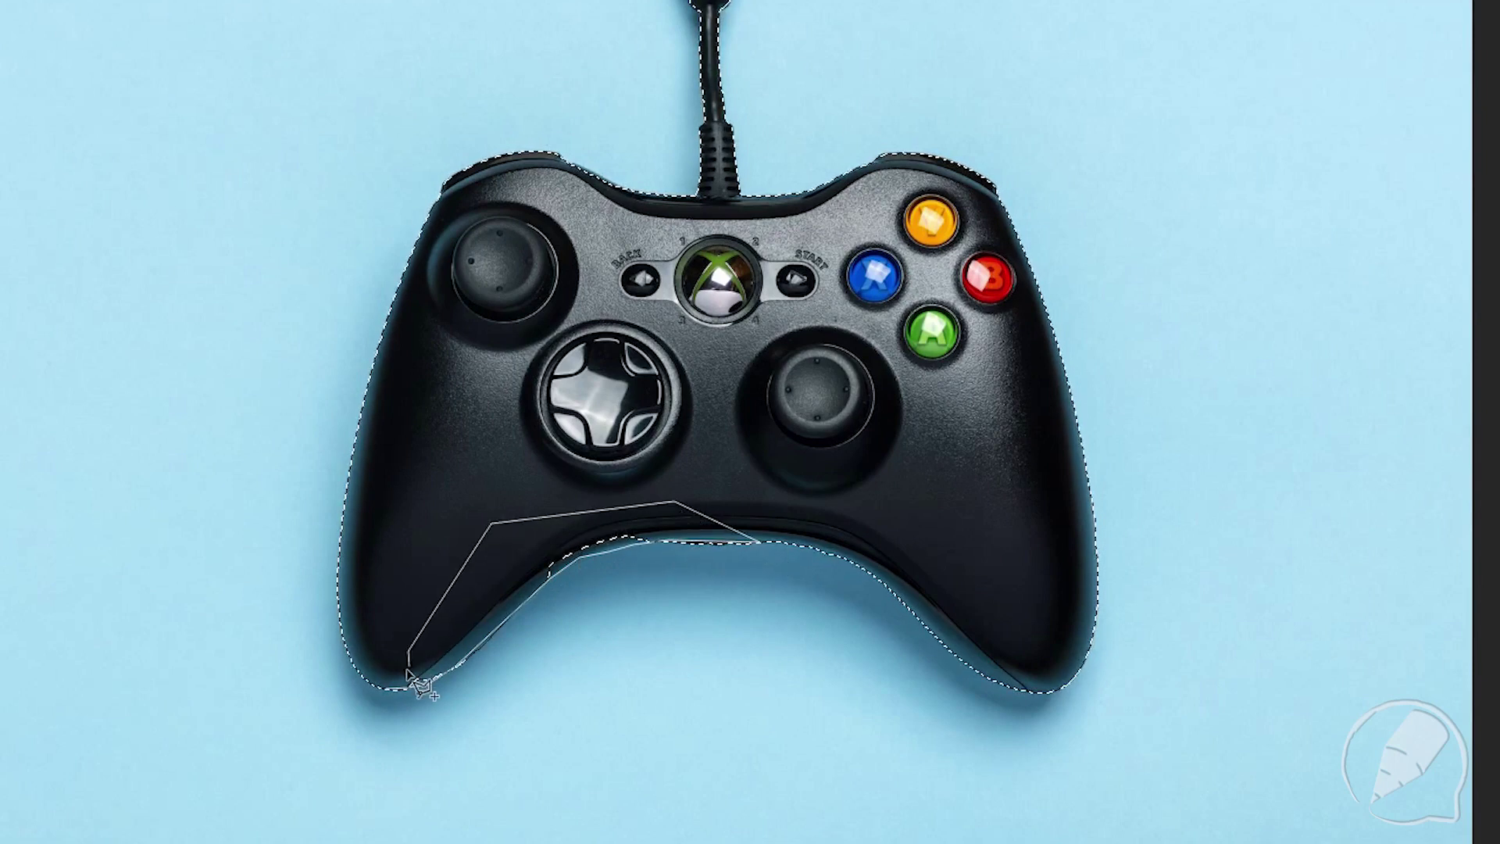
left_click(393, 689)
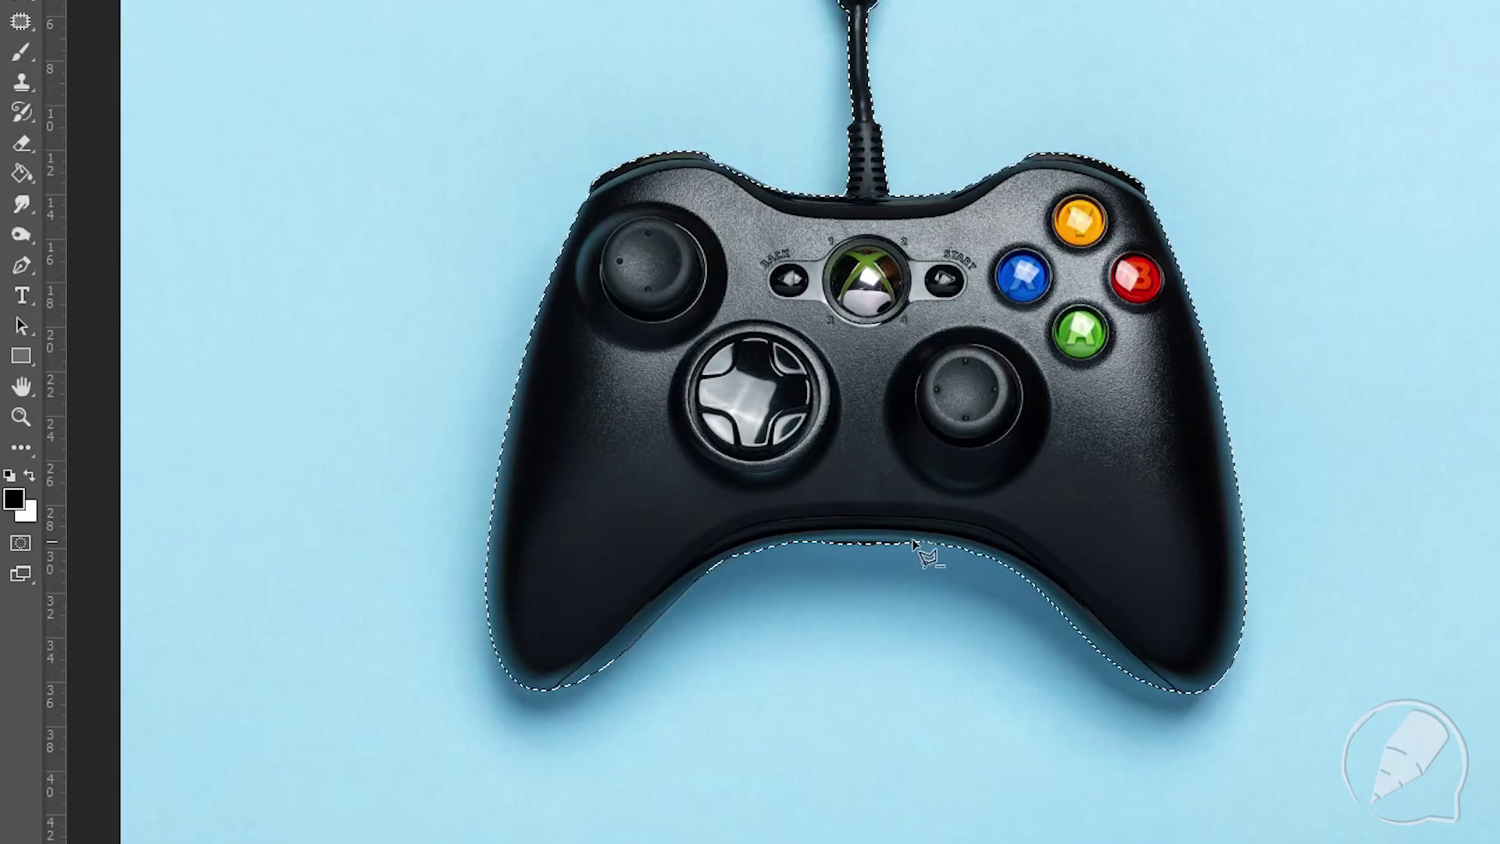
Step: Subtract the leftover blue under the controller's right curve
left_click(814, 539)
left_click(758, 556)
left_click(785, 591)
left_click(922, 582)
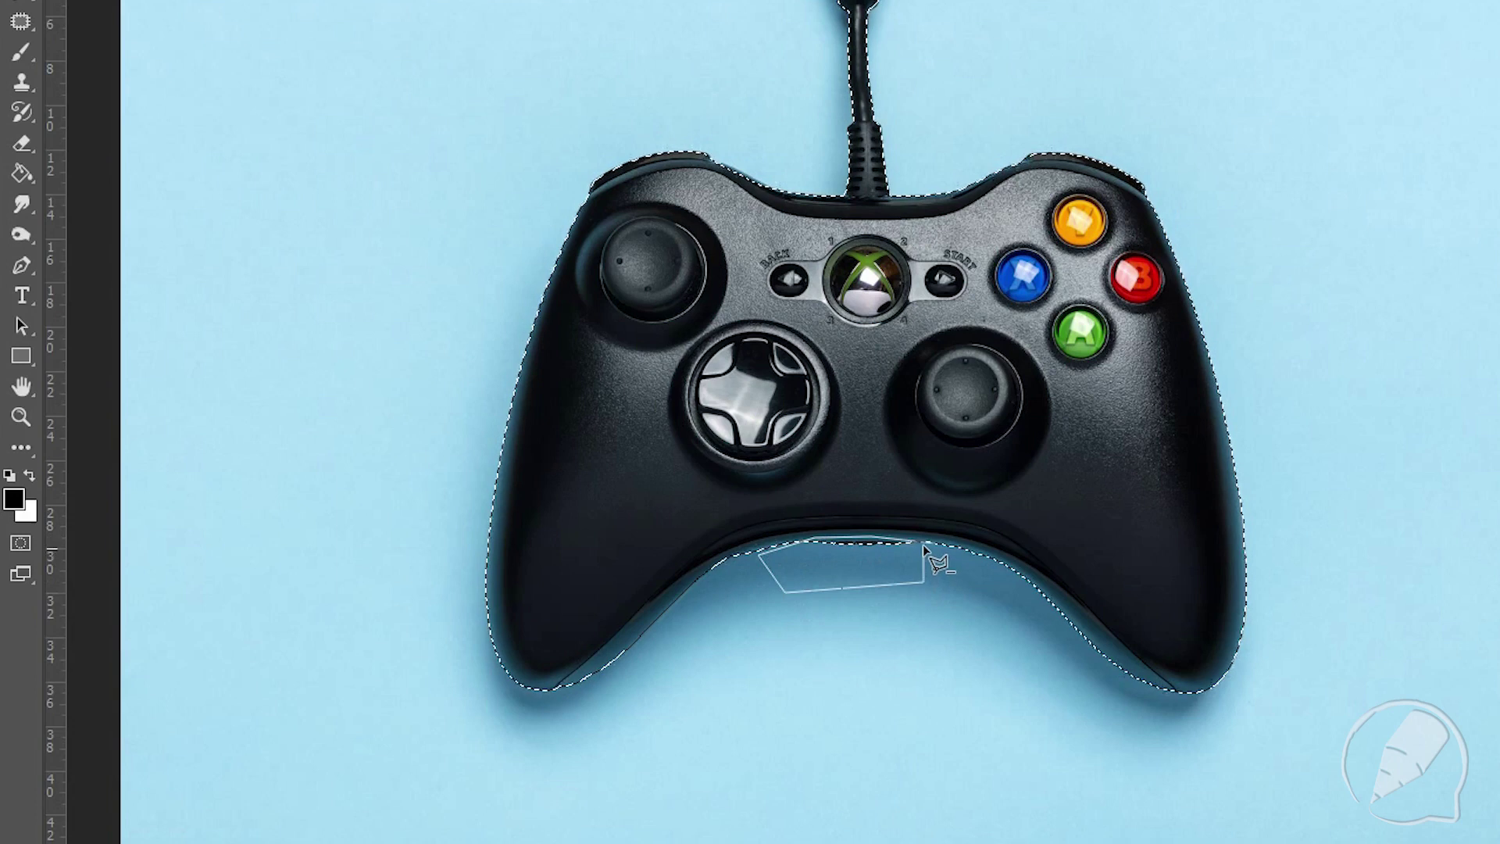
left_click(936, 542)
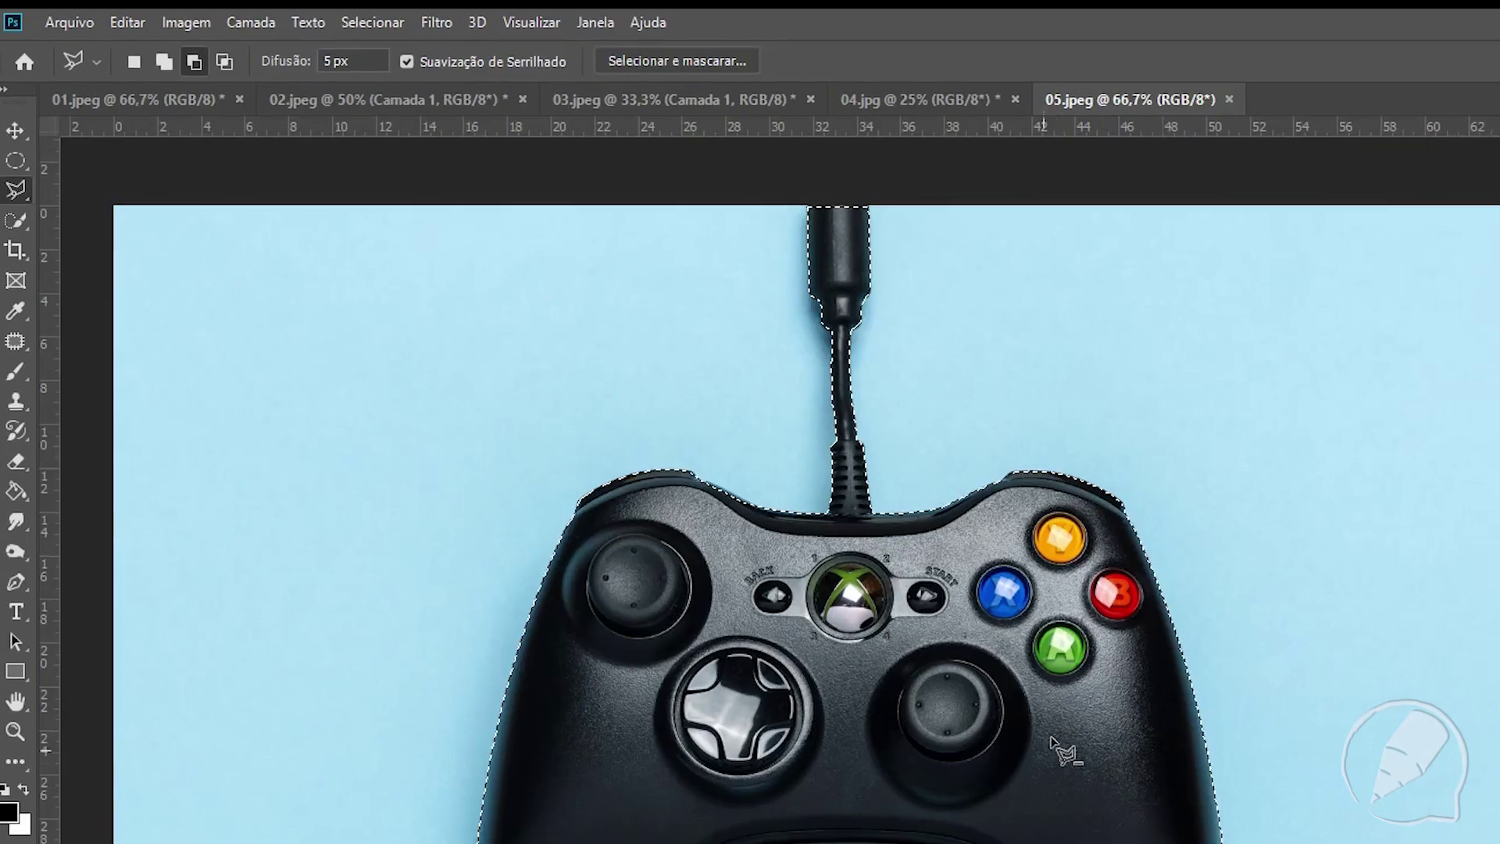
Step: Copy the controller to layer Camada 1 and hide the Plano de Fundo background layer
key("ctrl+j")
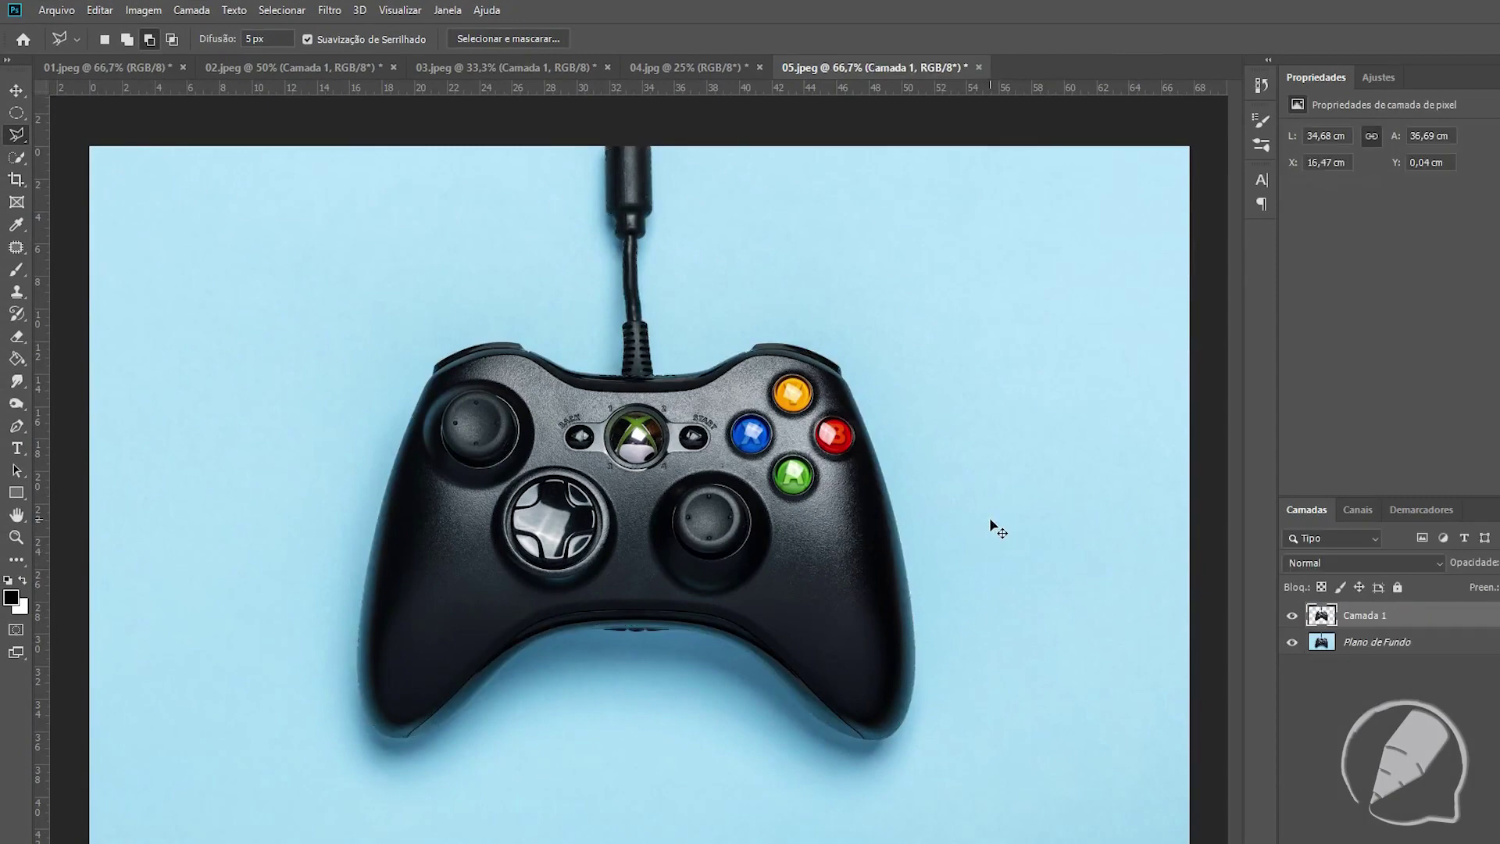
left_click(1294, 644)
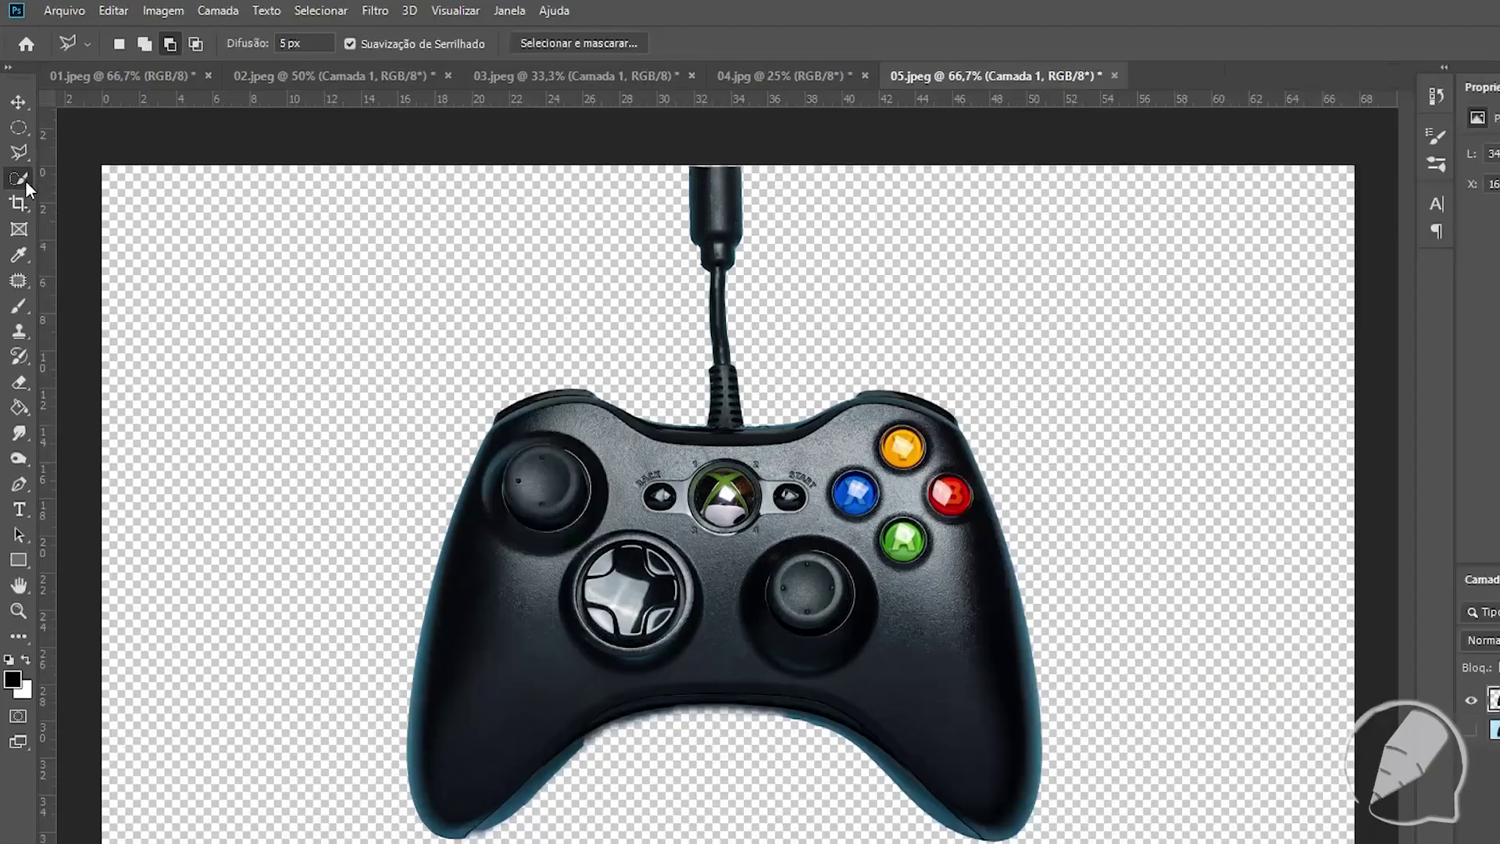
left_click(16, 157)
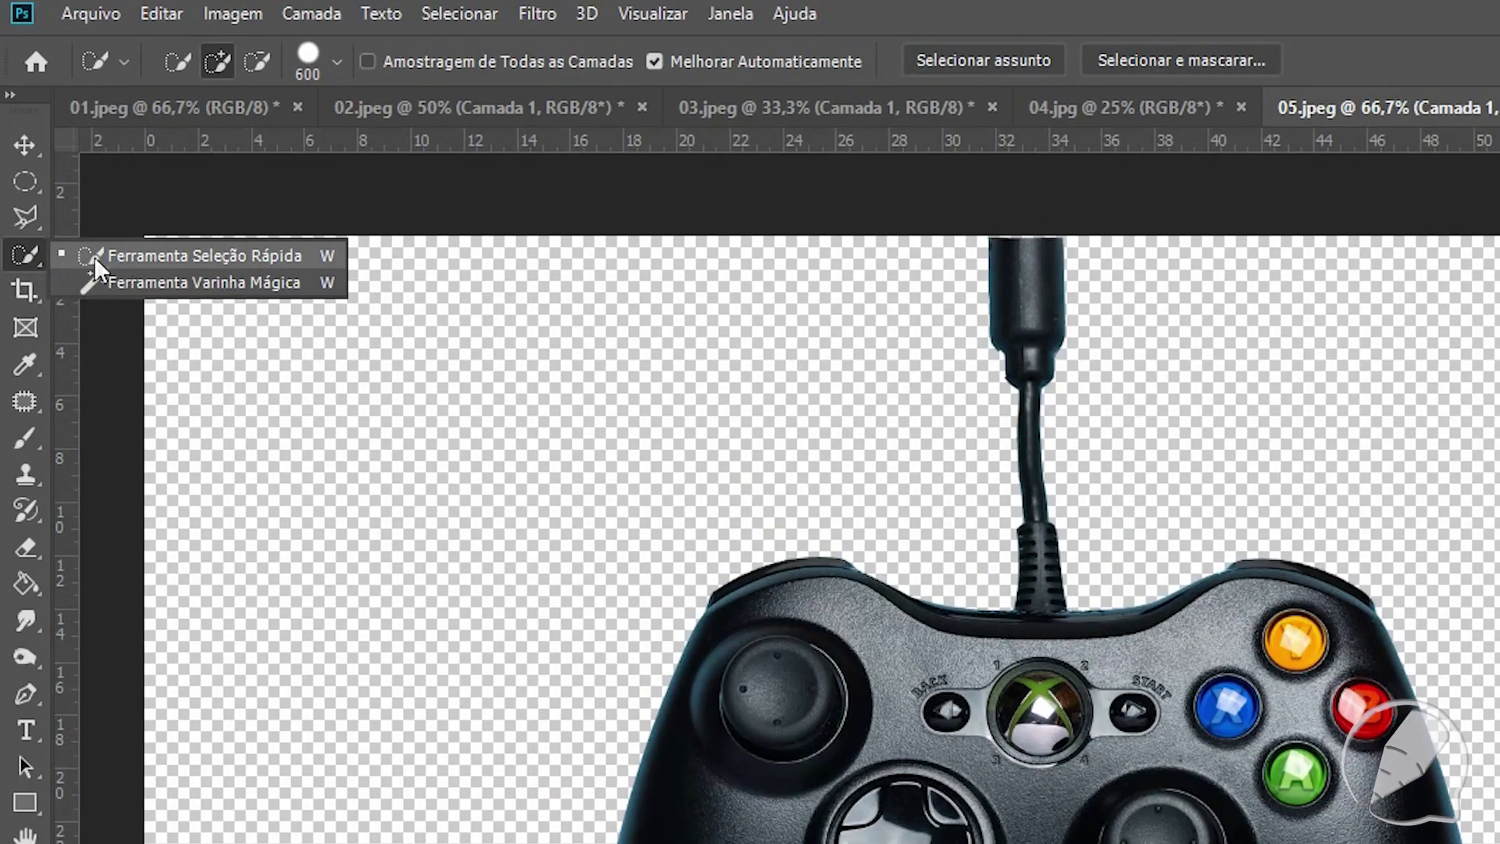
left_click(67, 260)
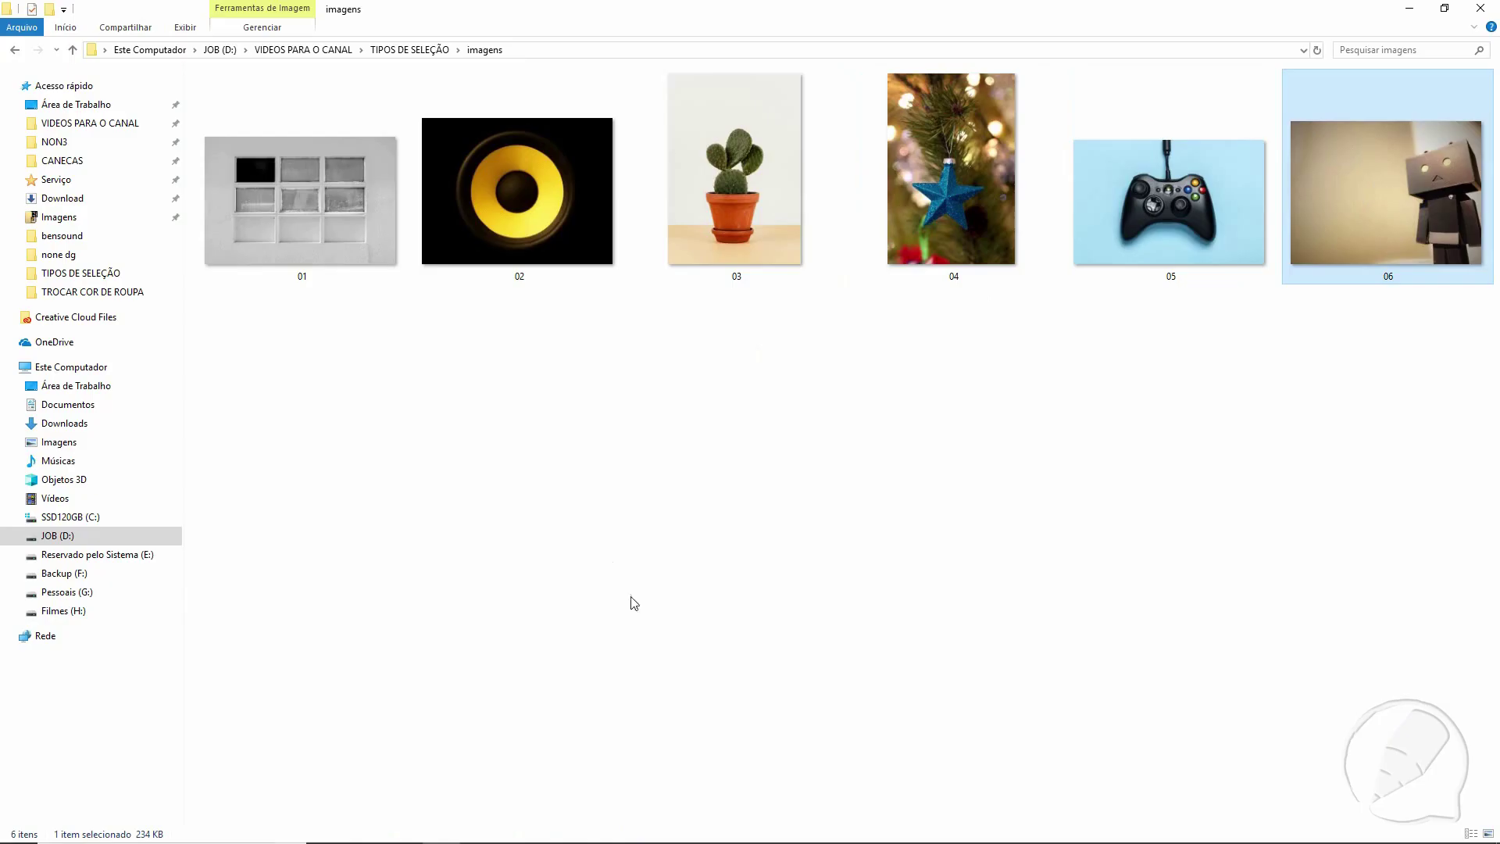
Step: Drag photo 06 from the imagens folder into Photoshop's tab bar
left_click_drag(1399, 223, 575, 838)
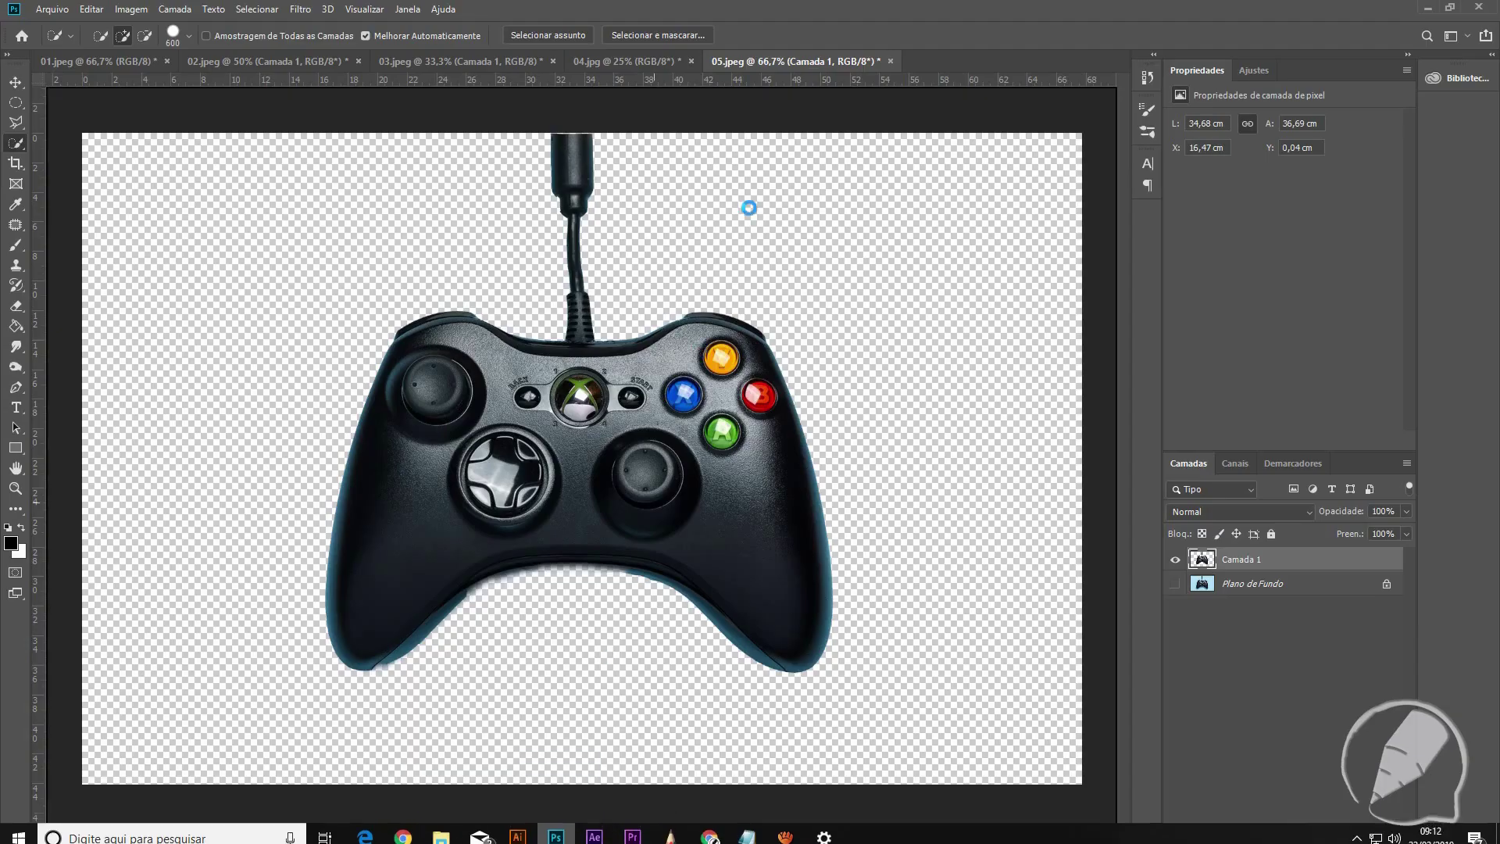
left_click_drag(574, 838, 920, 56)
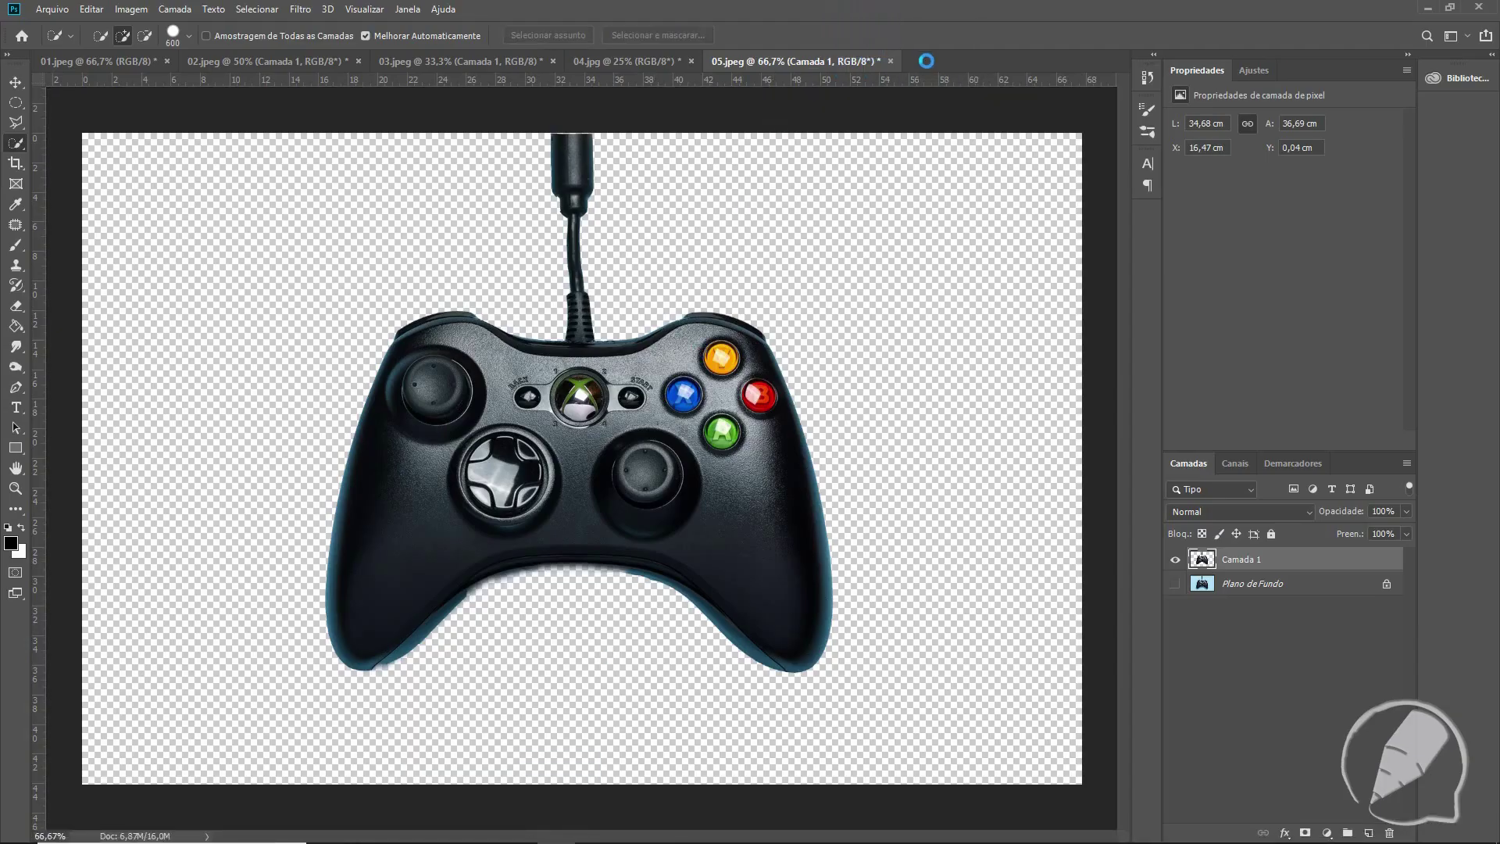
Step: Confirm the colour profile to open 06.jpeg, browse the 04, 03, 02 tabs, and return
left_click(589, 367)
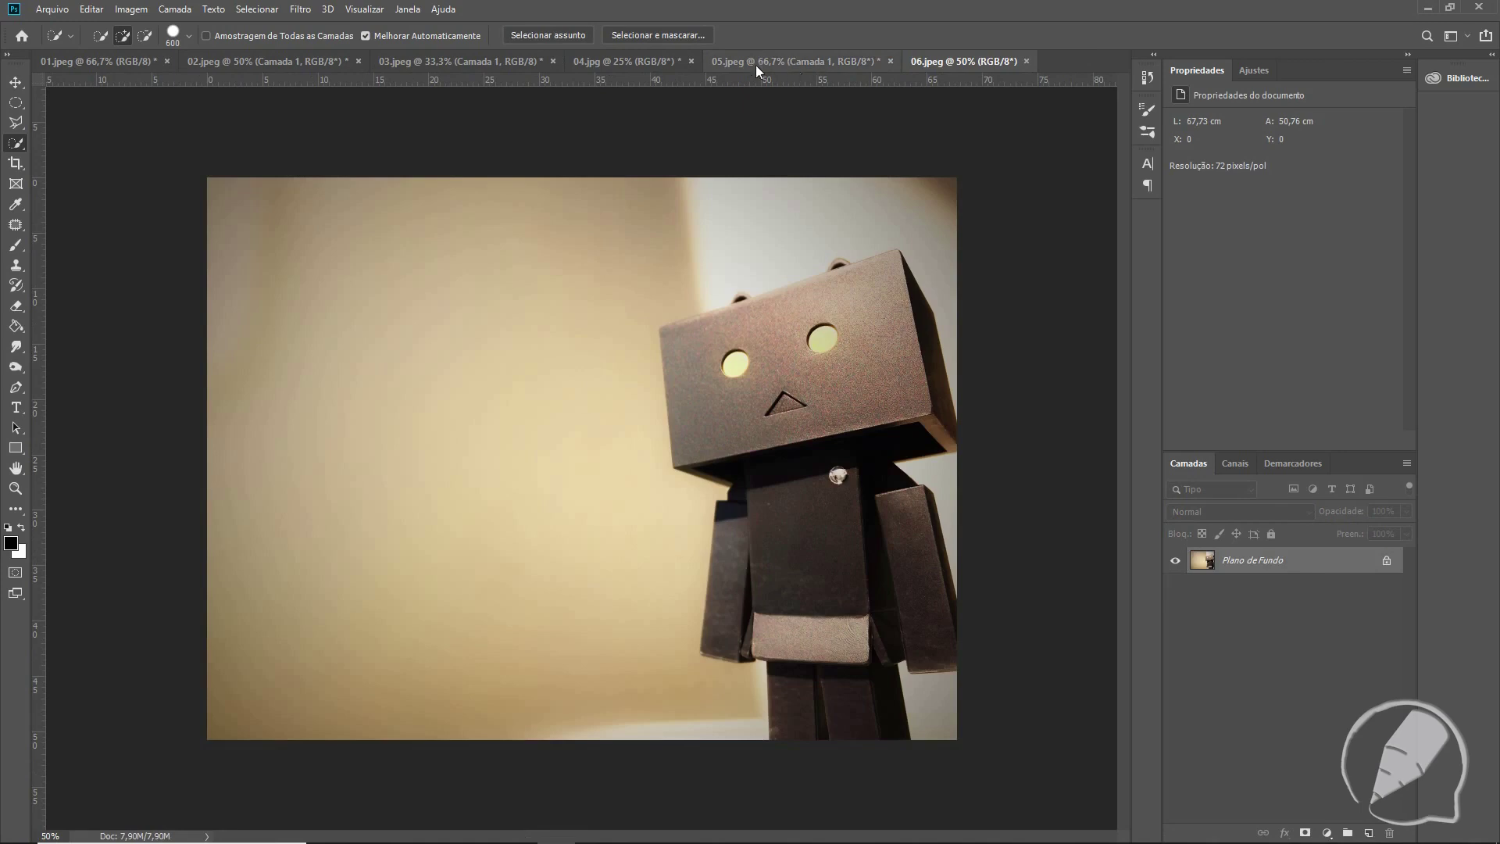
left_click(615, 63)
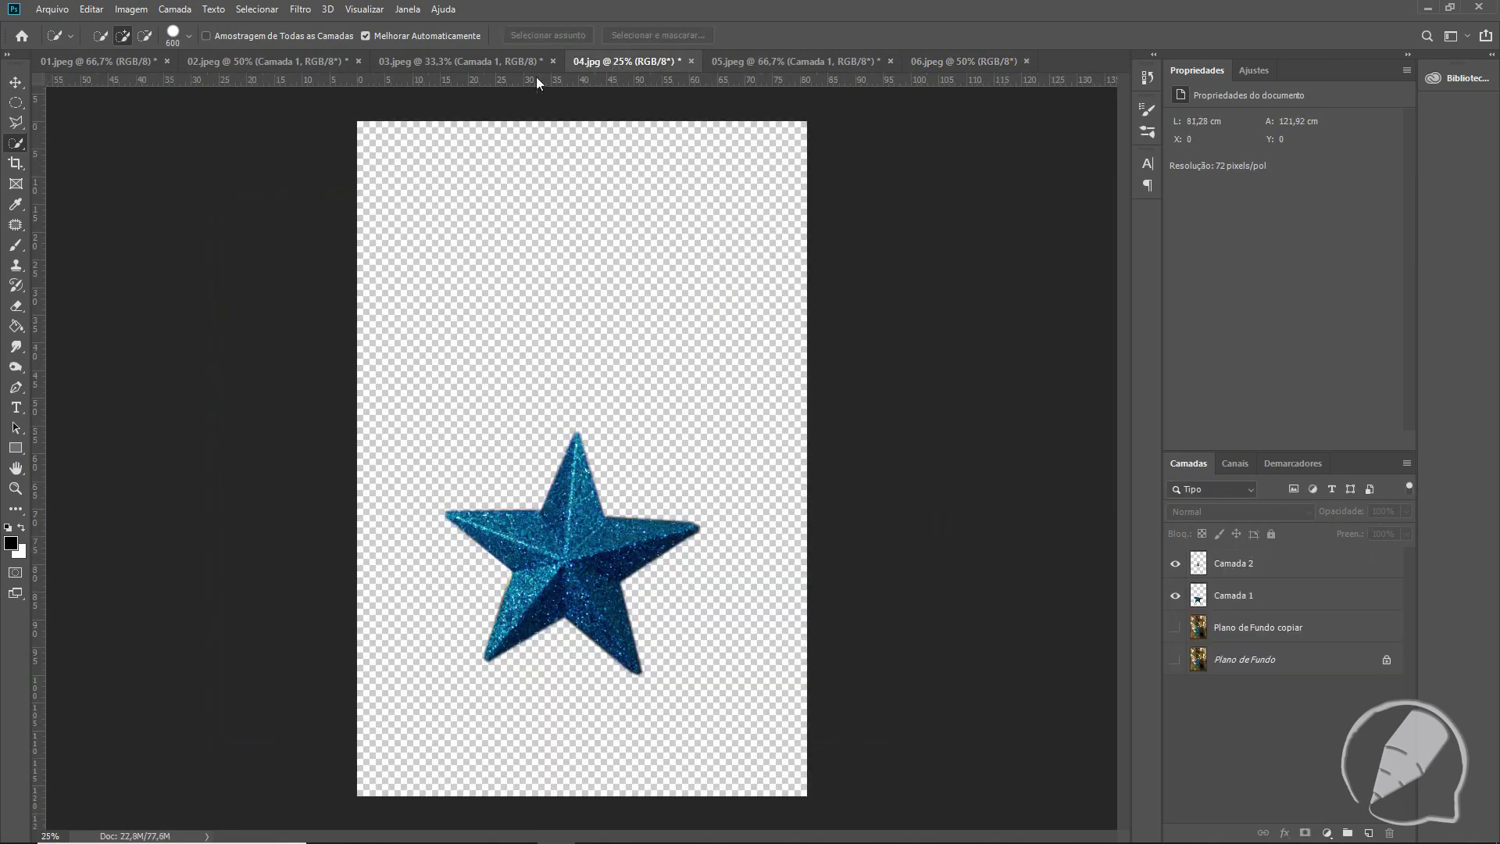
left_click(462, 62)
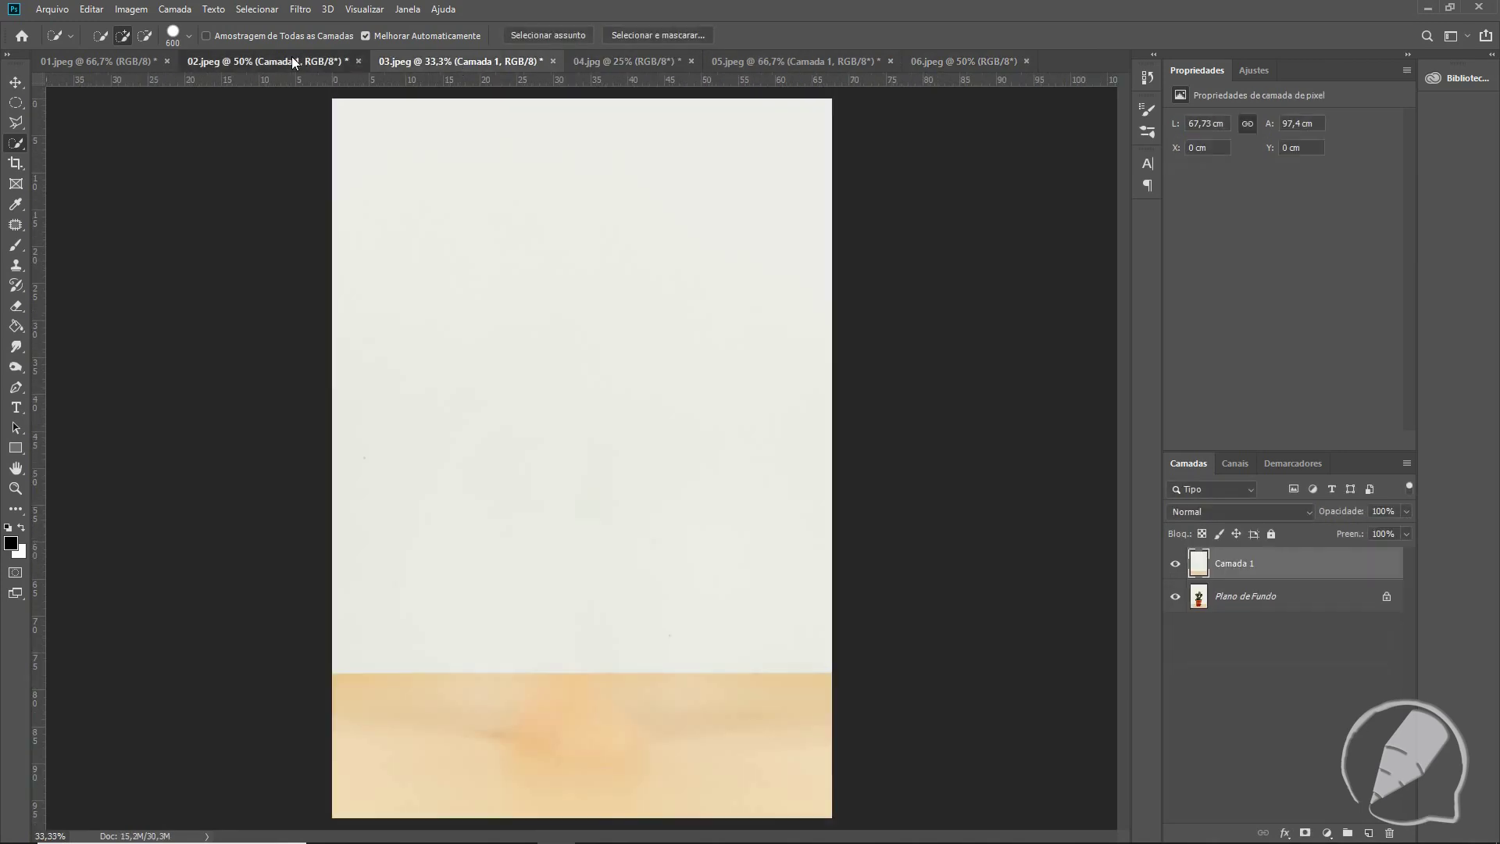
left_click(293, 58)
left_click(954, 60)
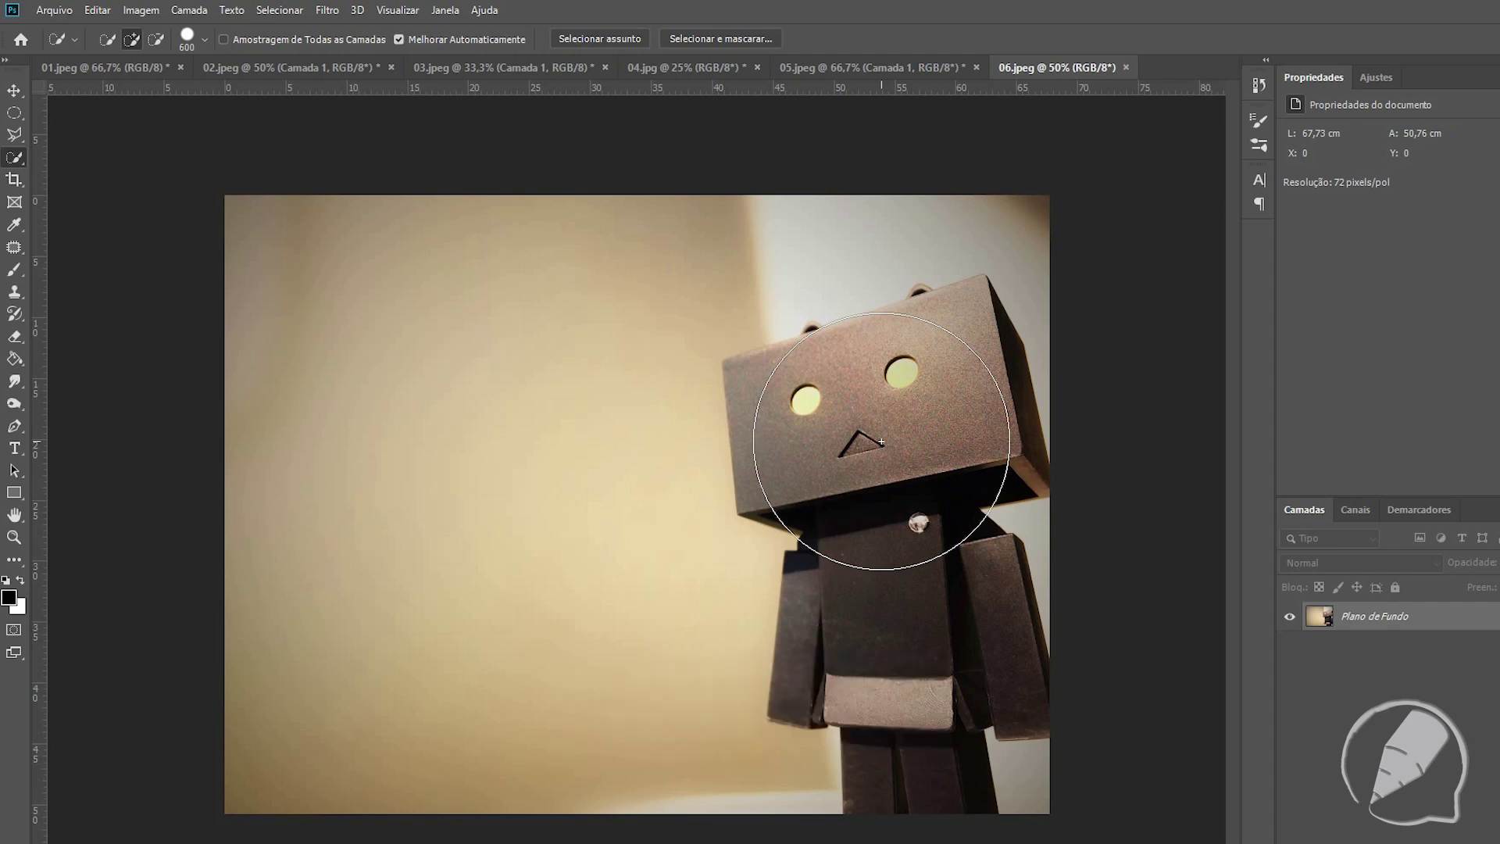
Step: Select the cardboard robot with a resized Quick Selection brush and copy it to Camada 1
key("bracketleft")
key("bracketleft")
key("bracketleft")
key("bracketright")
key("bracketright")
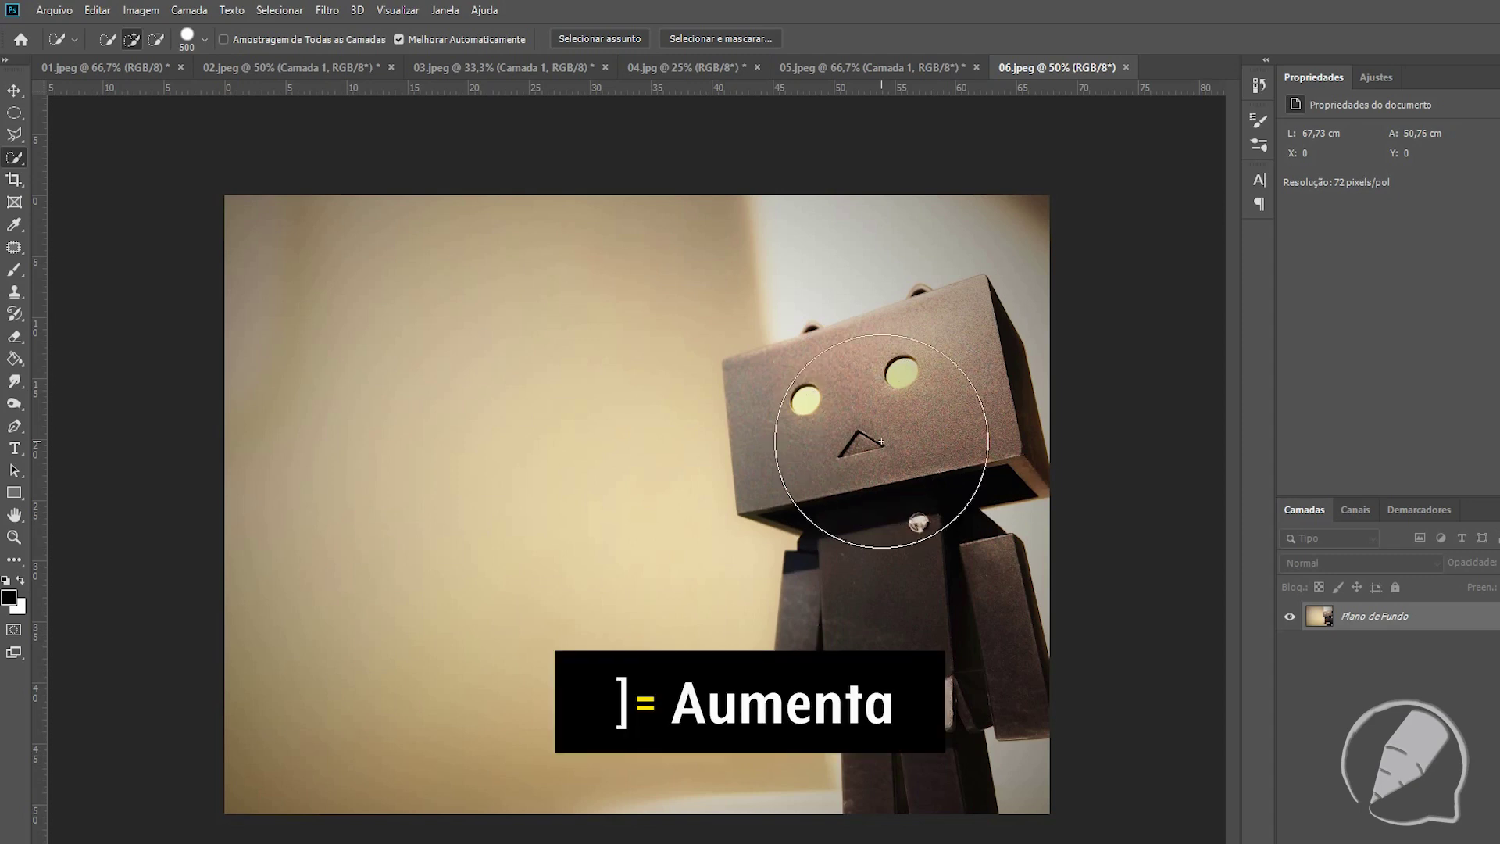
key("bracketleft")
key("bracketleft")
key("bracketleft")
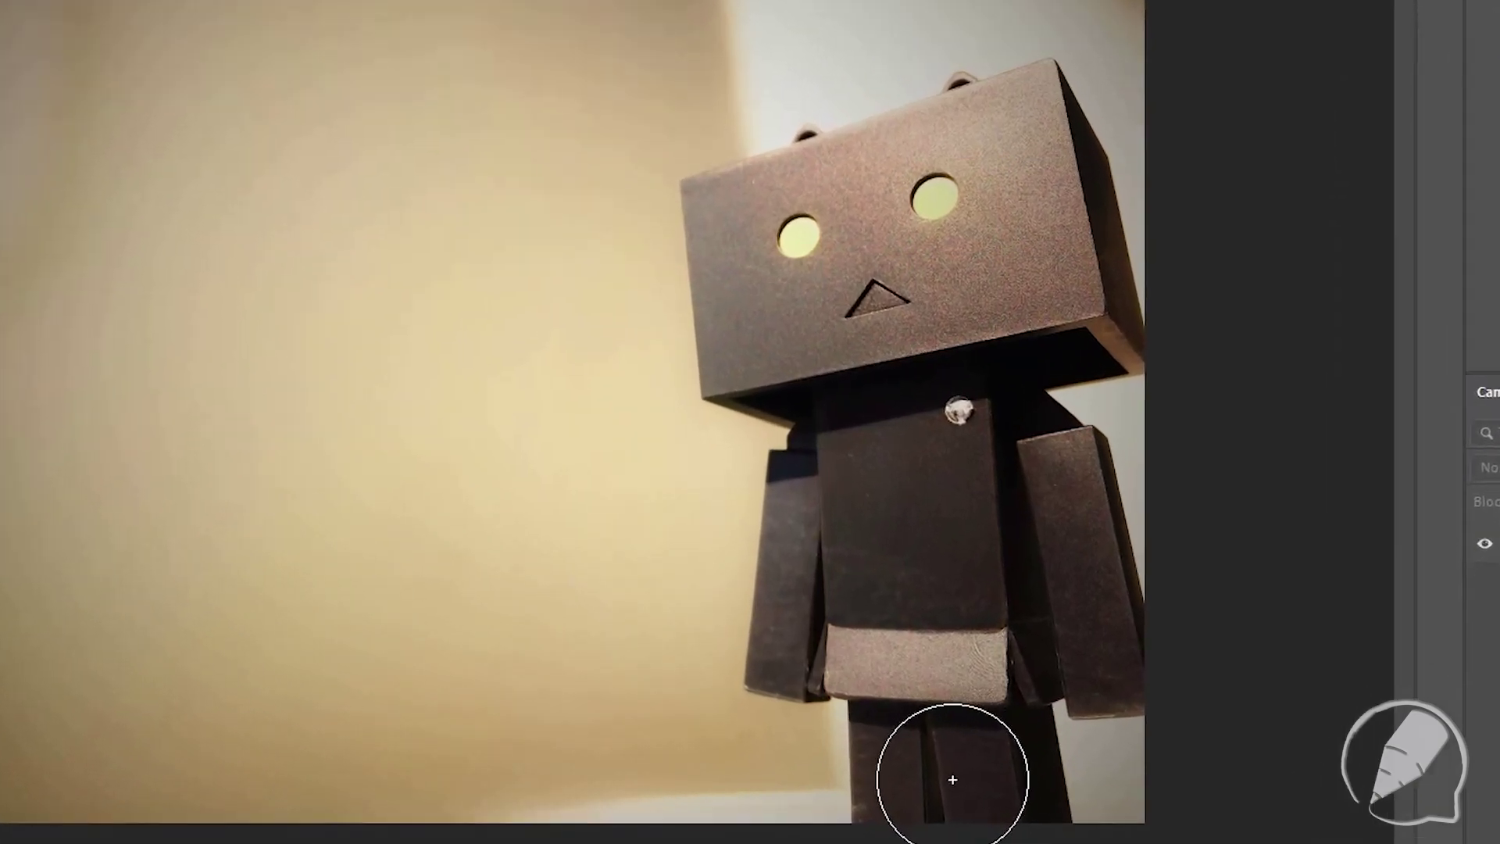
mouse_move(952, 779)
left_mouse_down()
mouse_move(1006, 282)
mouse_move(1031, 294)
mouse_move(1028, 261)
mouse_move(948, 201)
mouse_move(885, 222)
left_mouse_up()
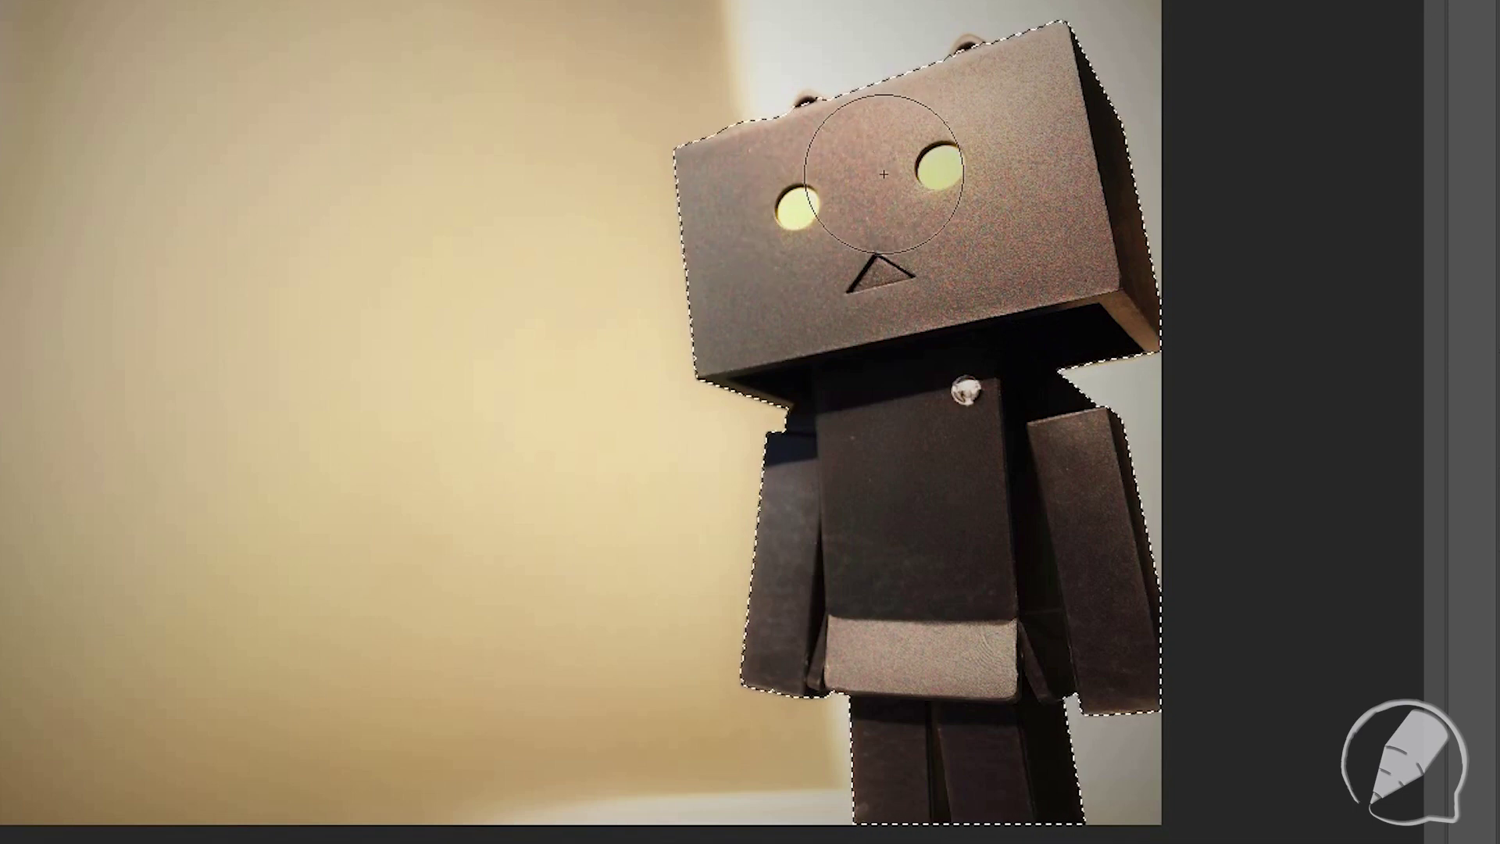
key("bracketleft")
key("bracketleft")
key("bracketleft")
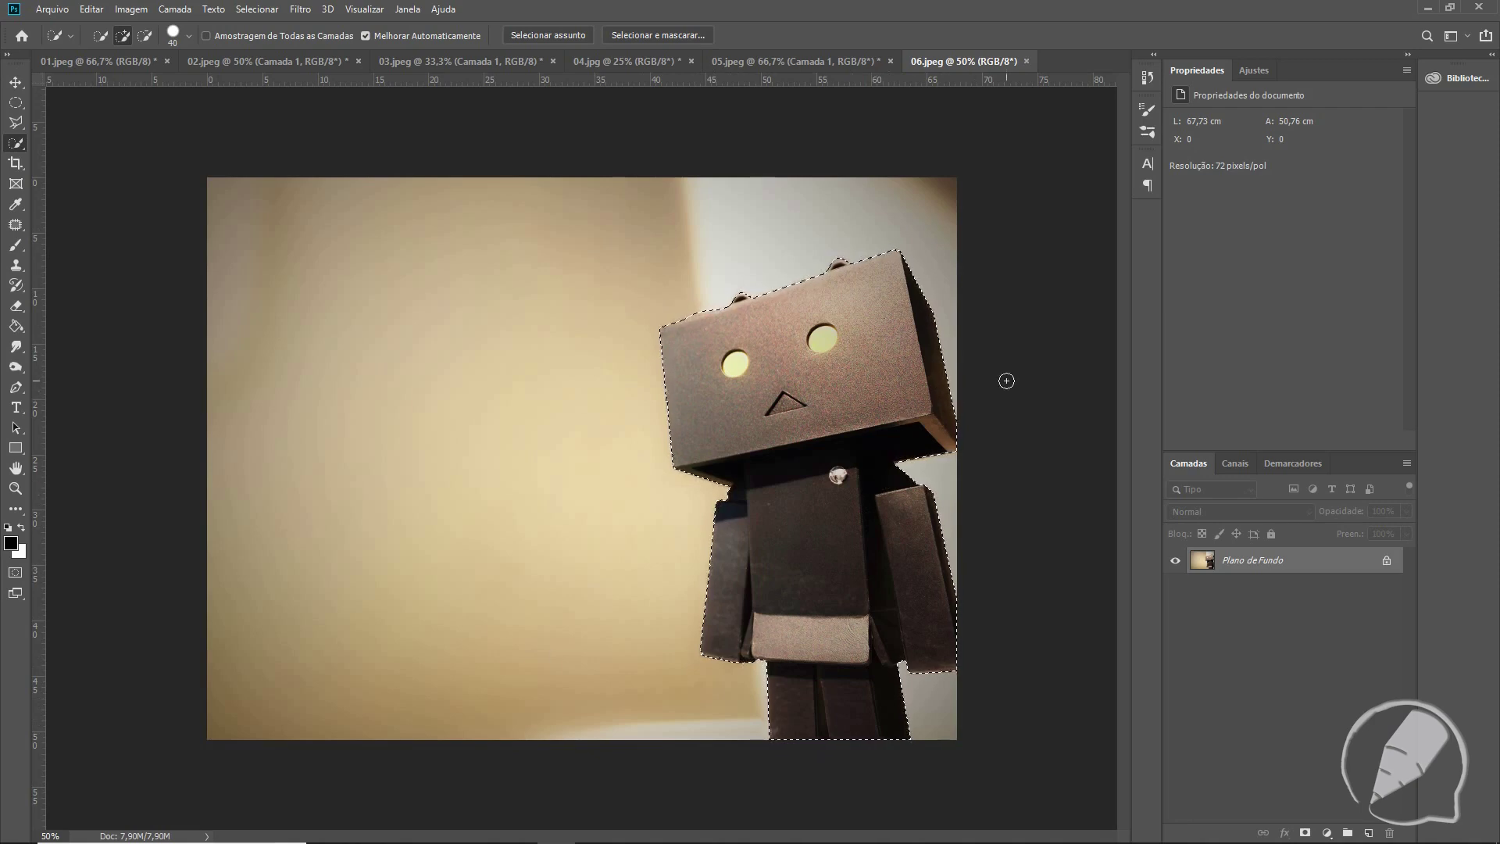
key("ctrl+j")
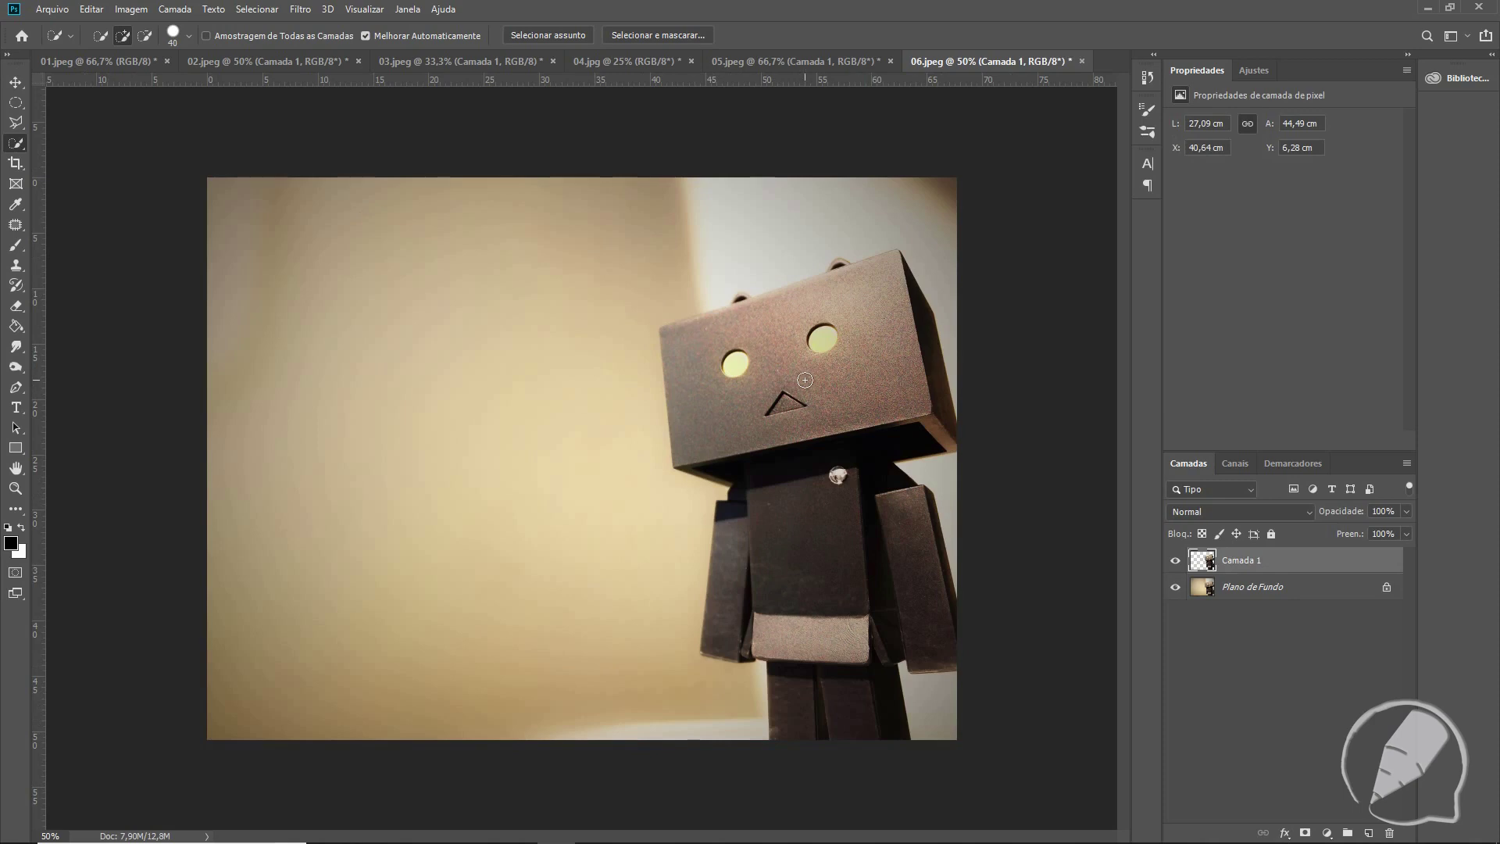
Step: Move the Camada 1 robot copy to the canvas's left edge
key("v")
left_click_drag(852, 386, 405, 389)
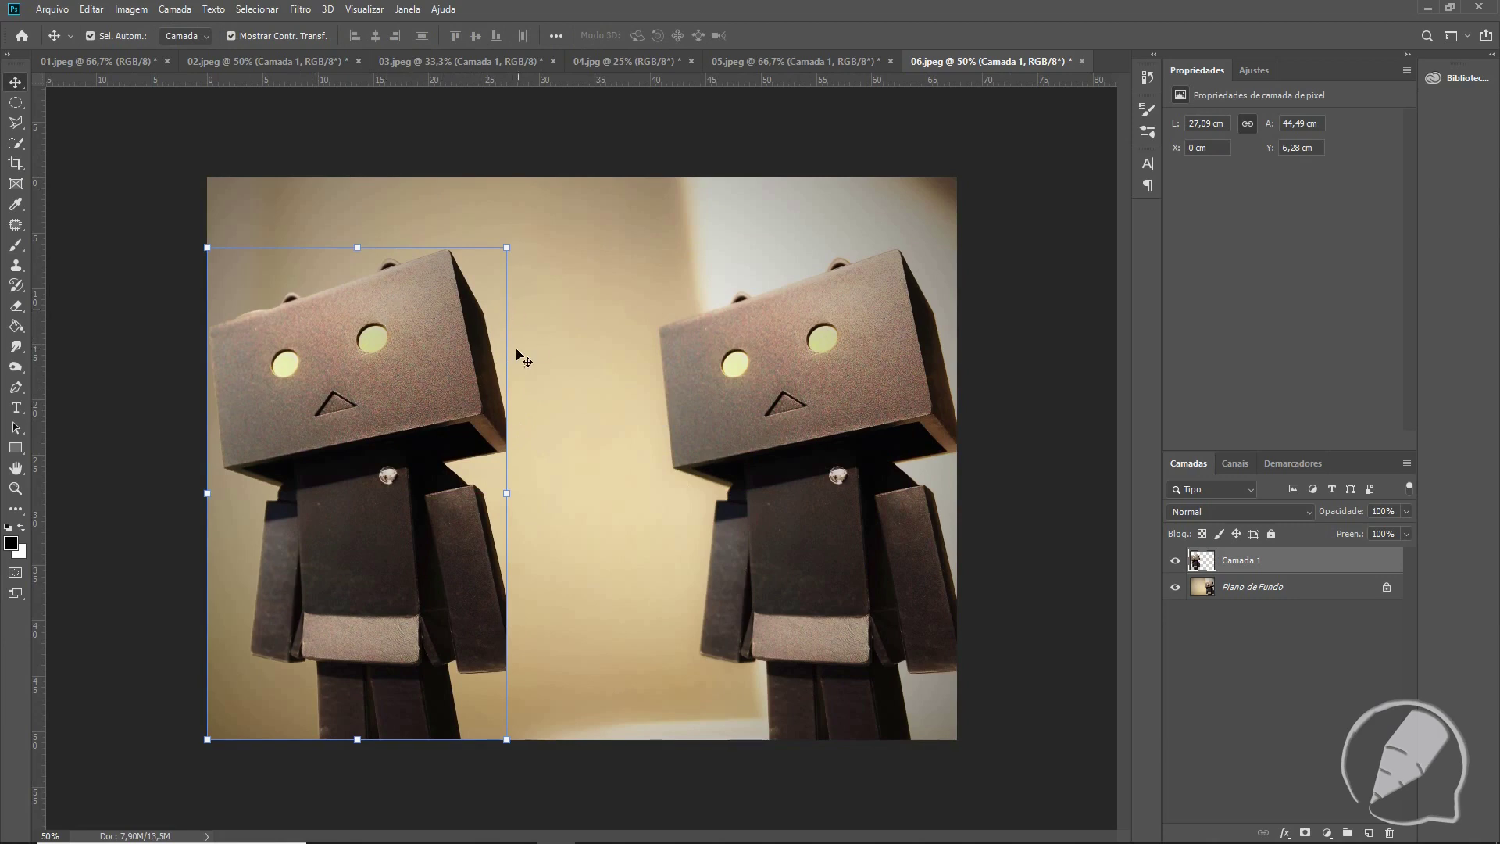
left_click_drag(418, 350, 418, 350)
Step: Flip the left robot copy horizontally with Free Transform's Virar horizontalmente and commit it
key("ctrl+t")
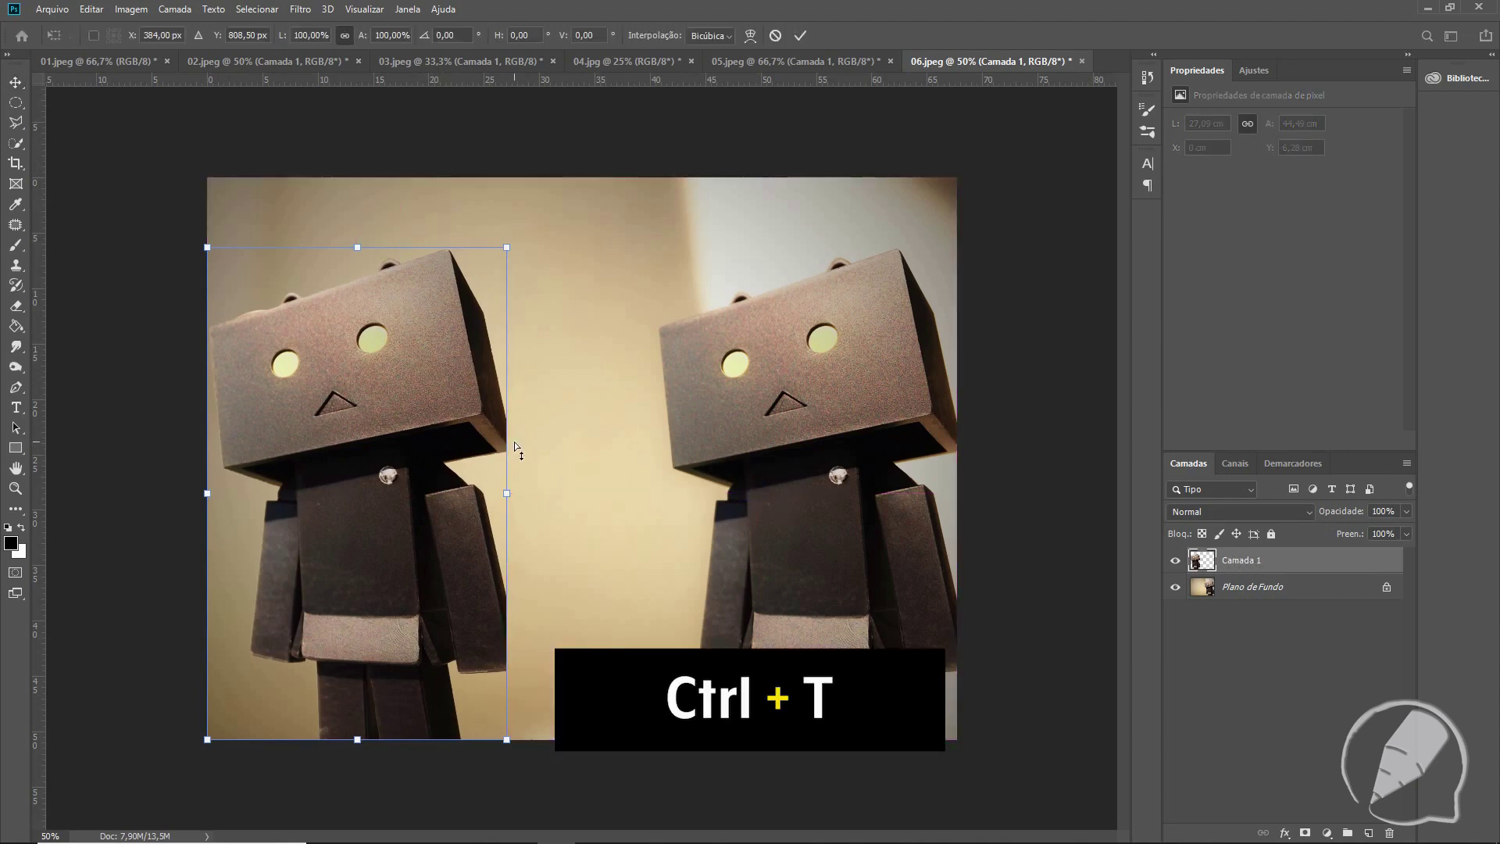
right_click(405, 367)
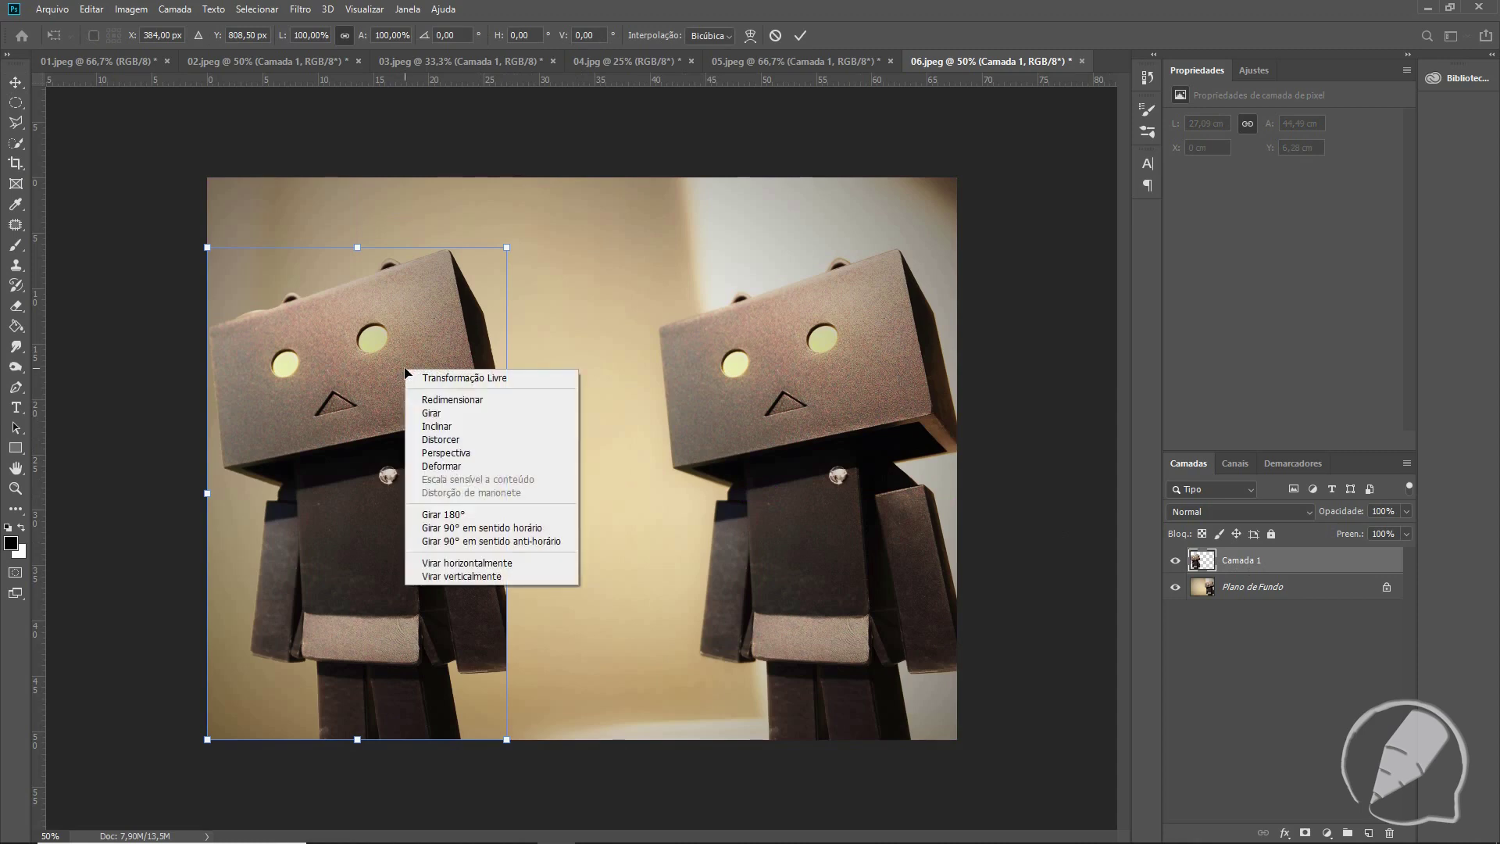
left_click(470, 563)
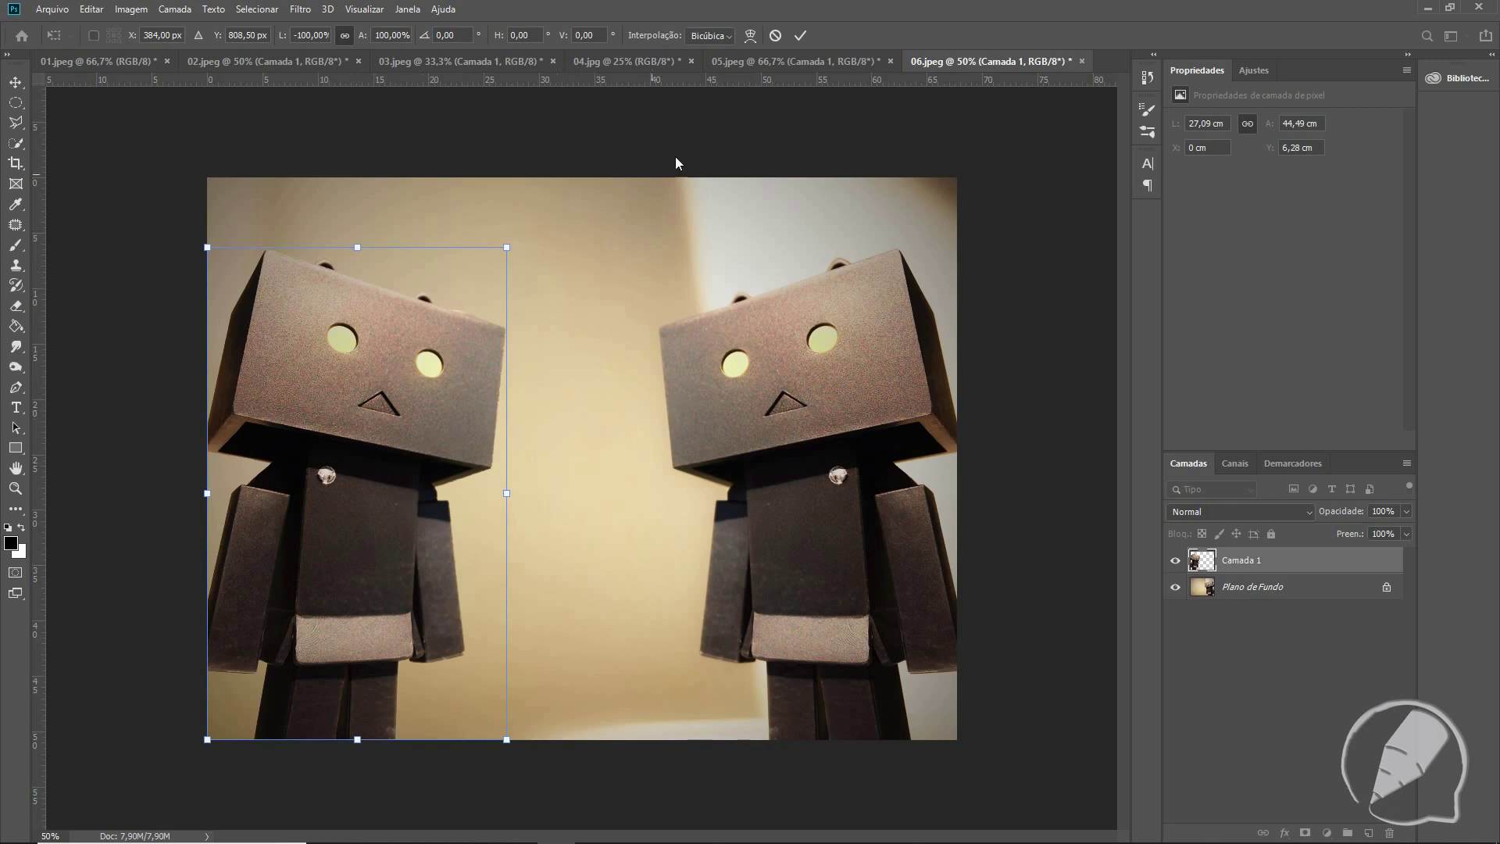
left_click(800, 36)
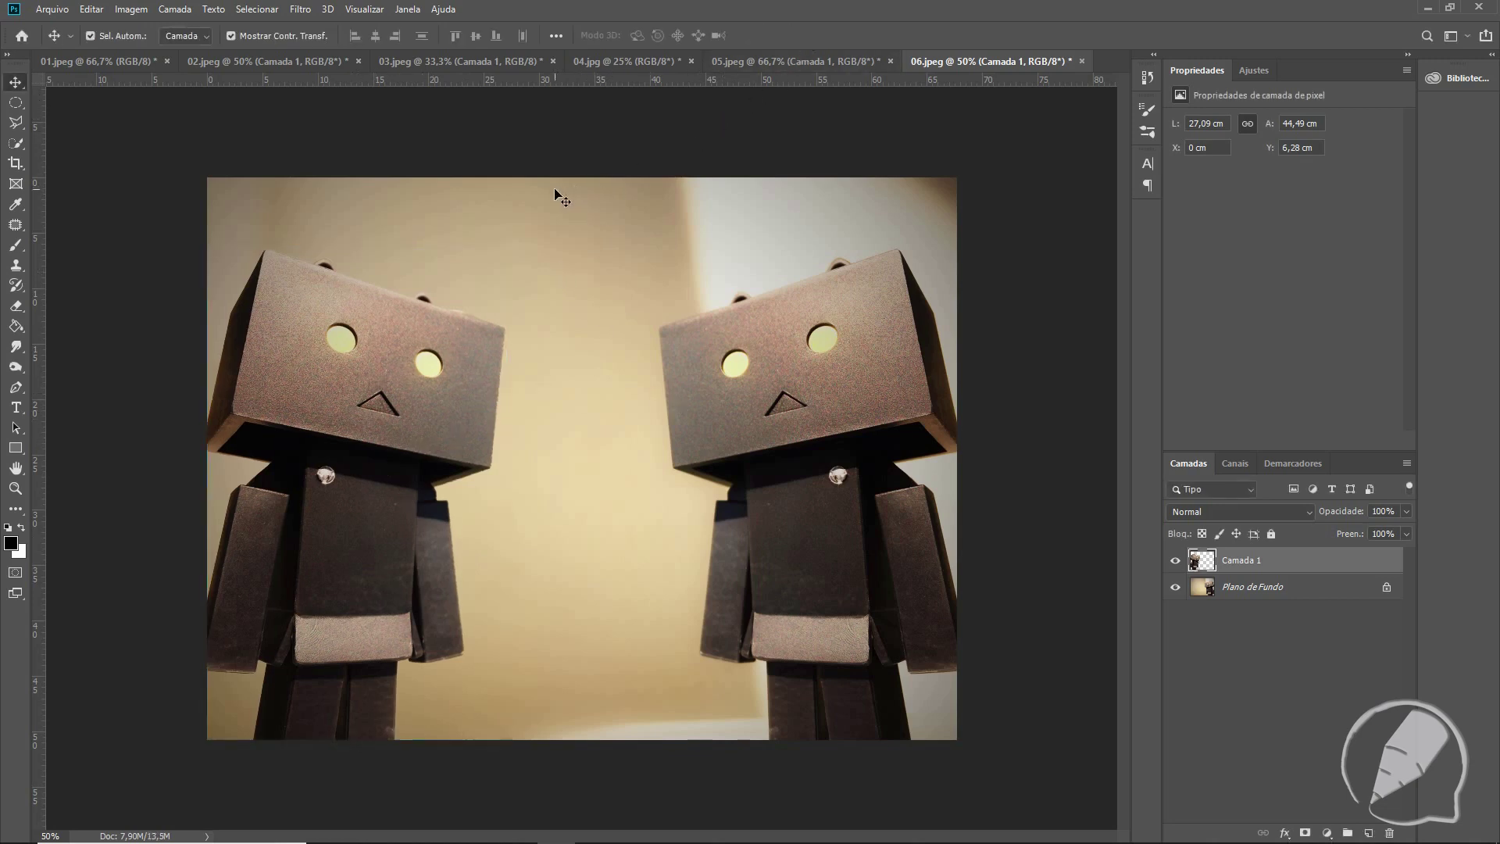
left_click(536, 204)
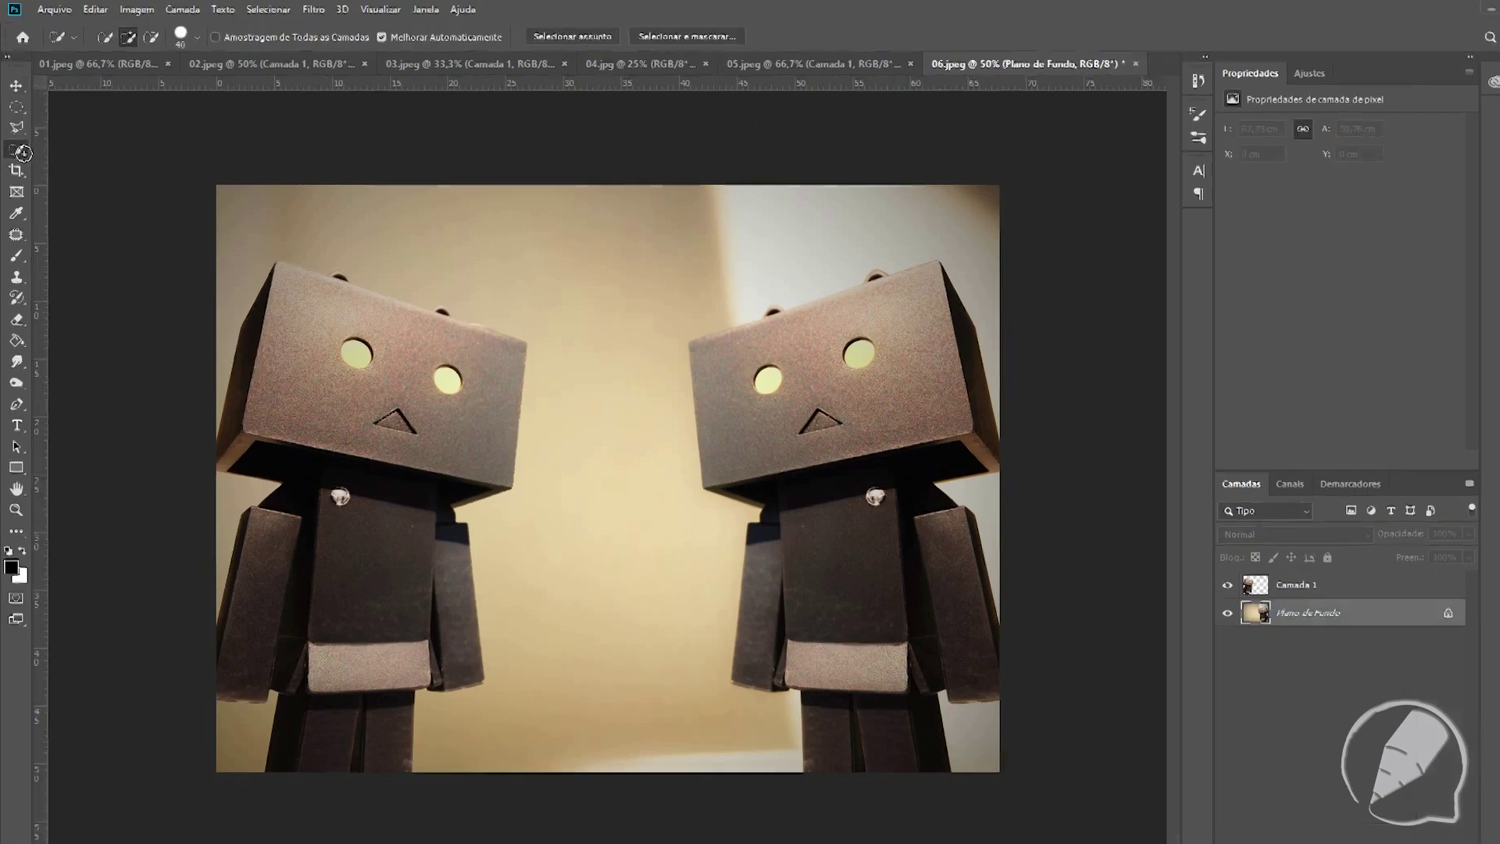
left_click(15, 143)
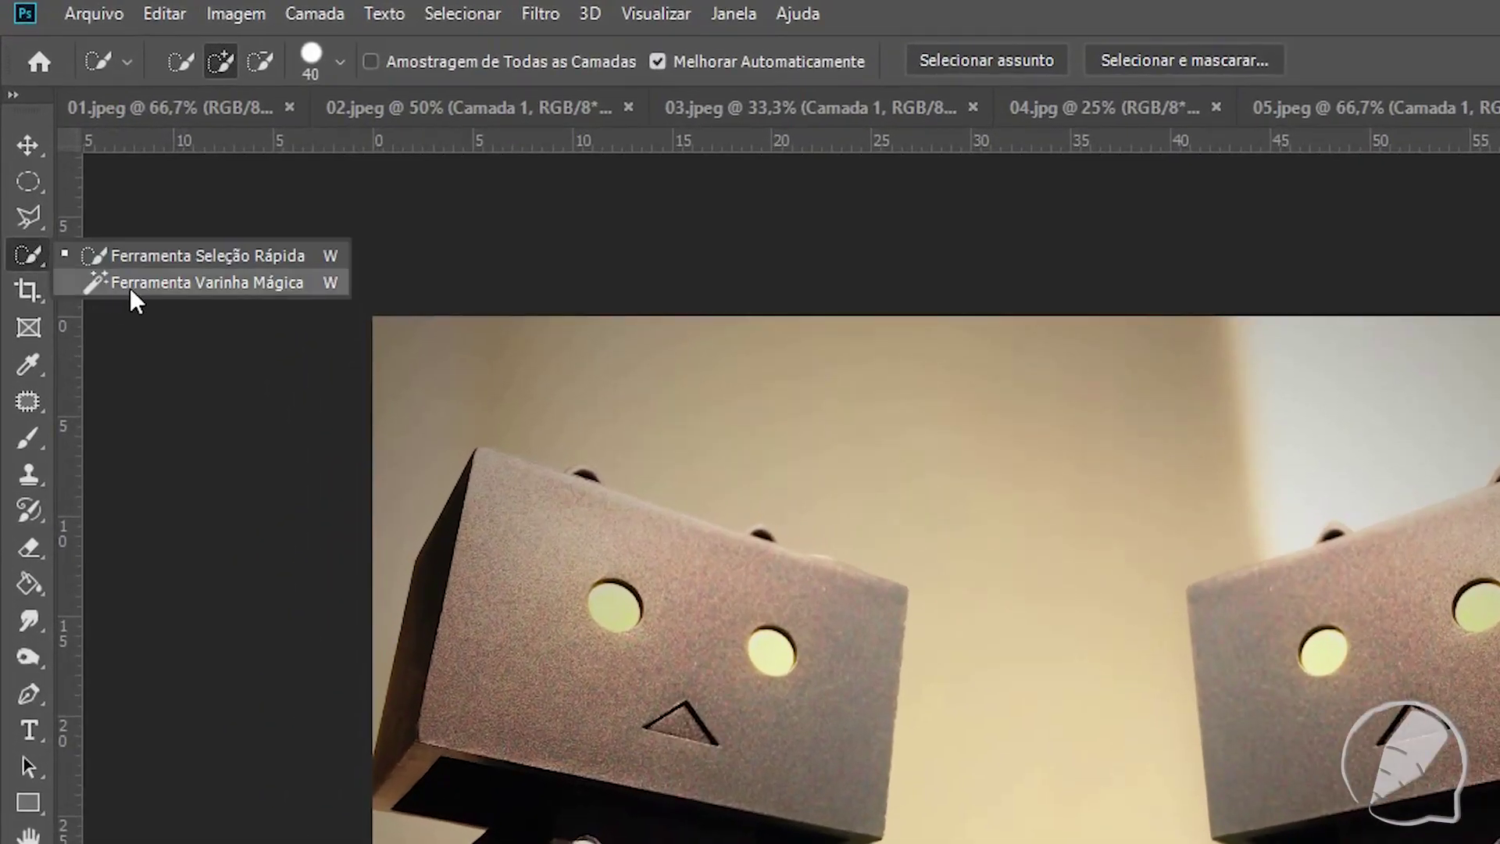
Step: Select the beige backdrop with the Magic Wand at tolerance 50, then switch to 03.jpeg
left_click(132, 283)
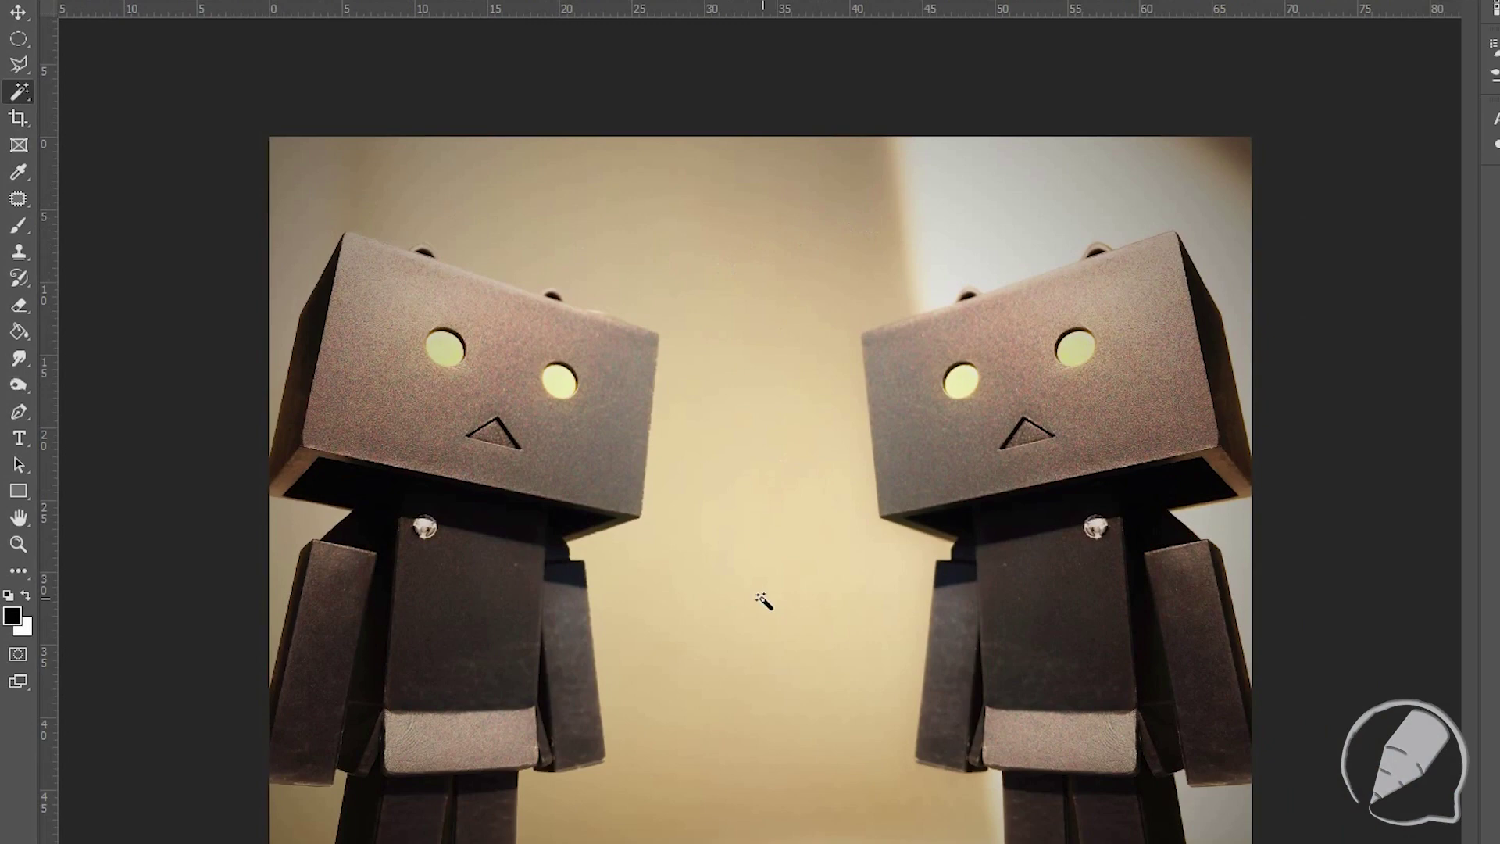
left_click(747, 339)
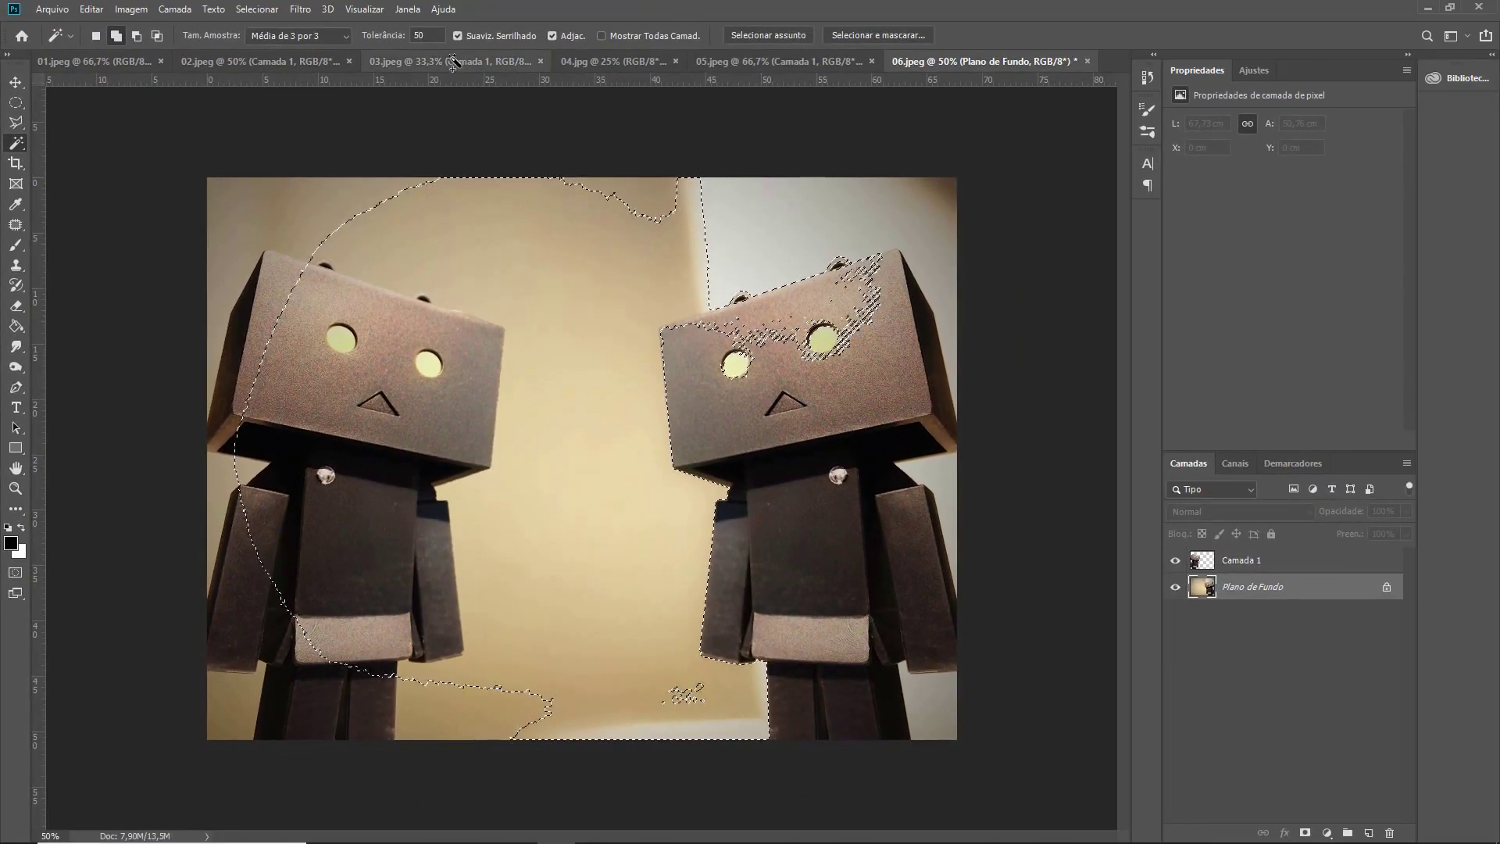
left_click(453, 62)
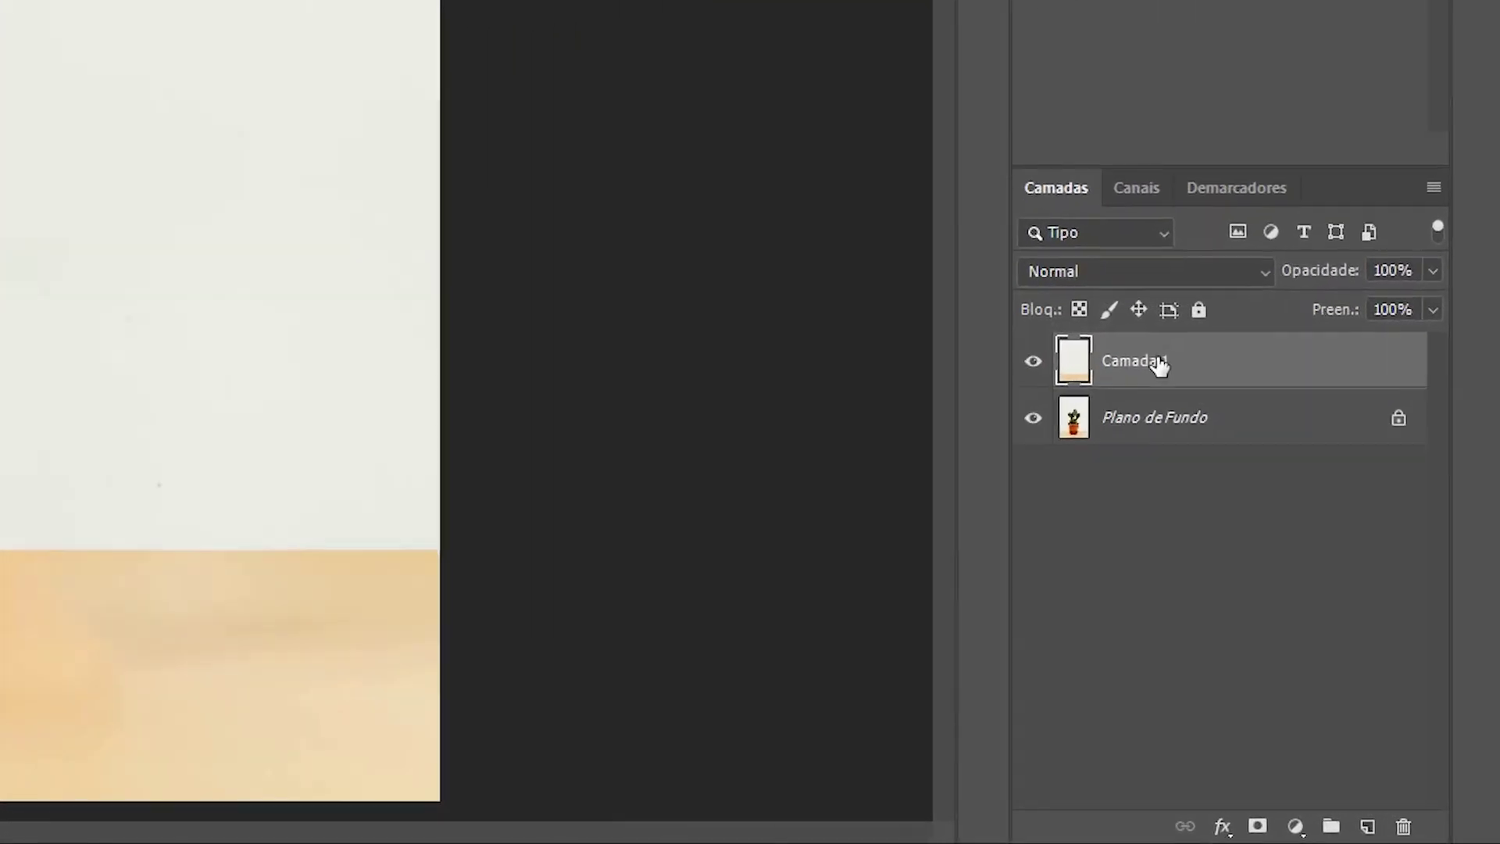
Step: In 03.jpeg, delete Camada 1, duplicate Plano de Fundo, and hide the original layer
left_click_drag(1251, 565, 1360, 717)
left_click_drag(1353, 611, 1405, 826)
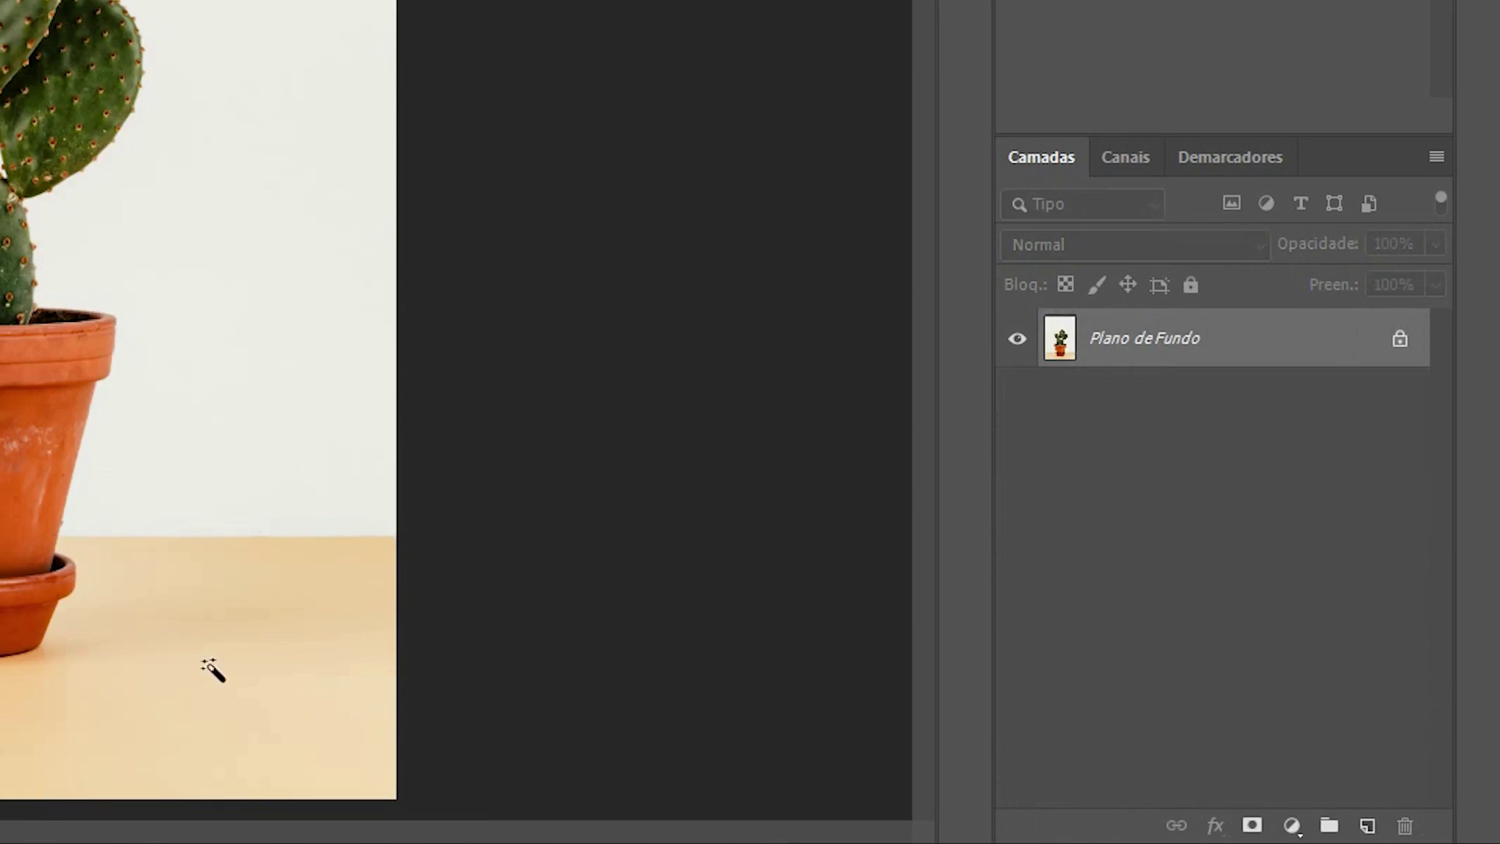
mouse_move(1196, 348)
left_mouse_down()
mouse_move(1351, 625)
mouse_move(1368, 826)
left_mouse_up()
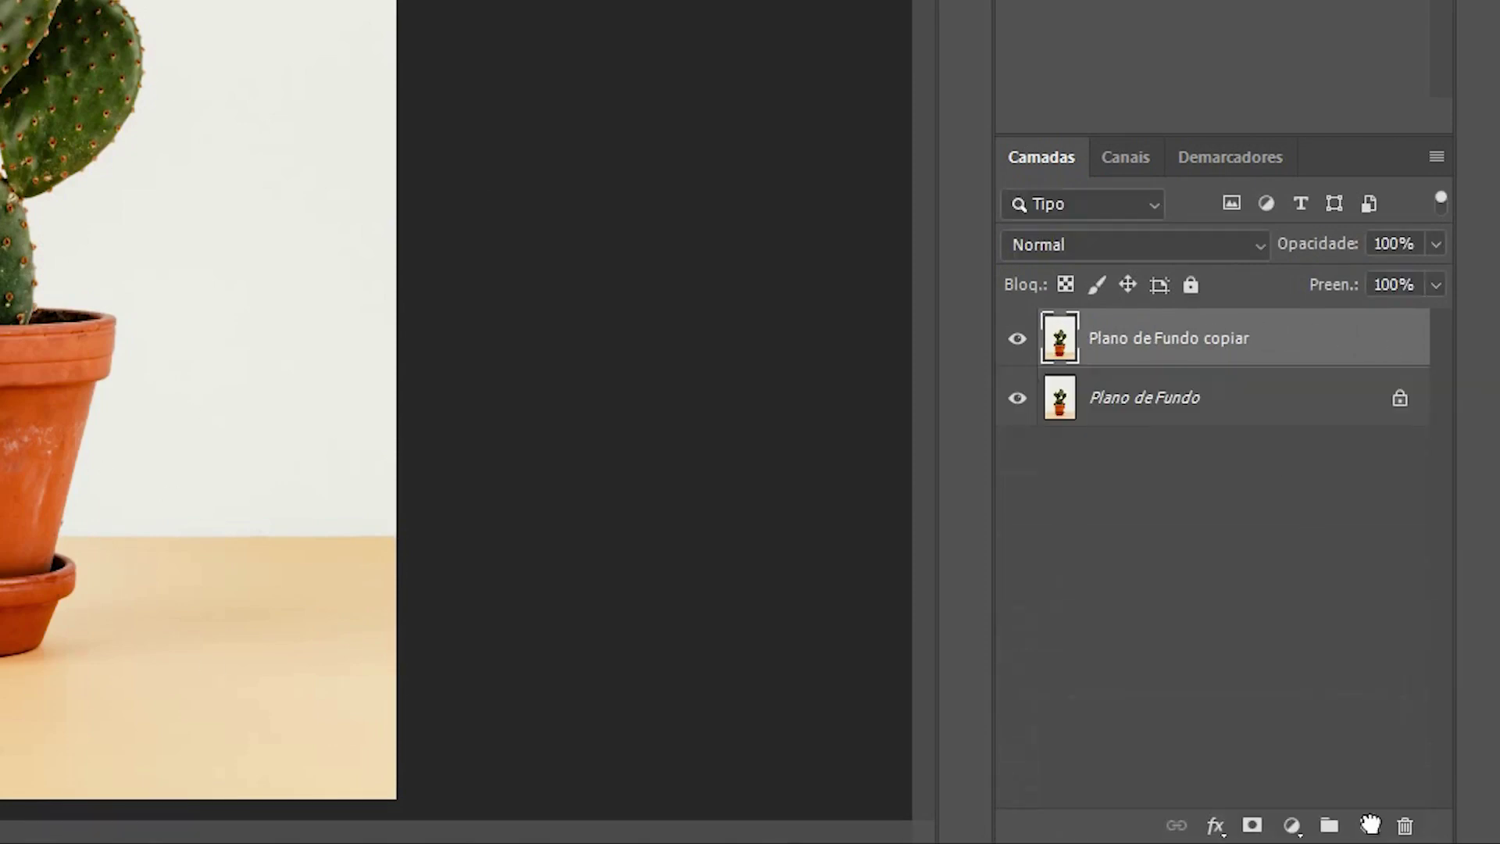
left_click(1019, 402)
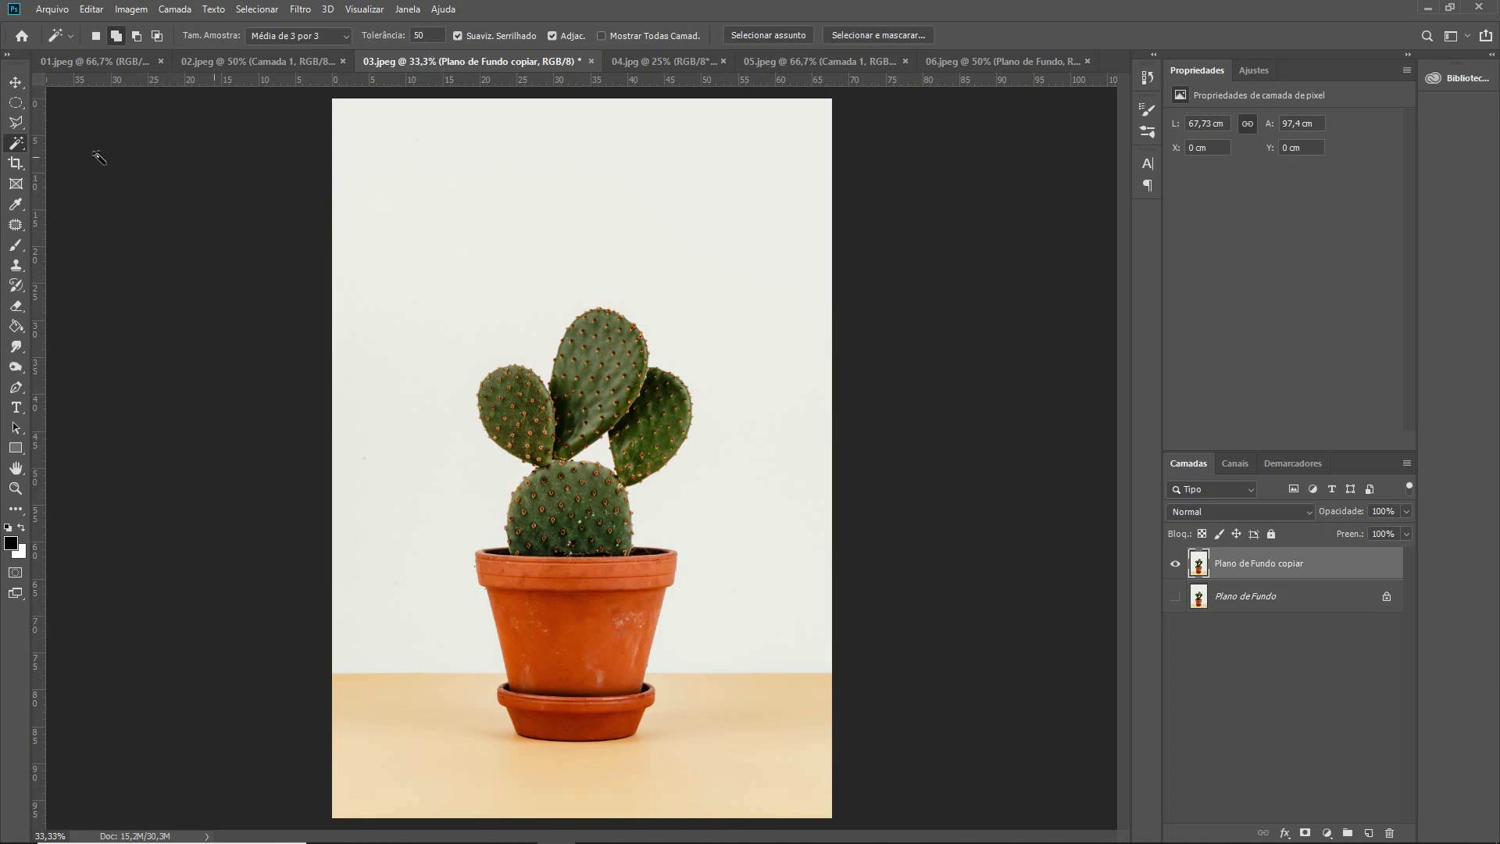
Step: Set Magic Wand sampling to Amostra de Ponto and test-select the pot, then the wall
left_click(341, 37)
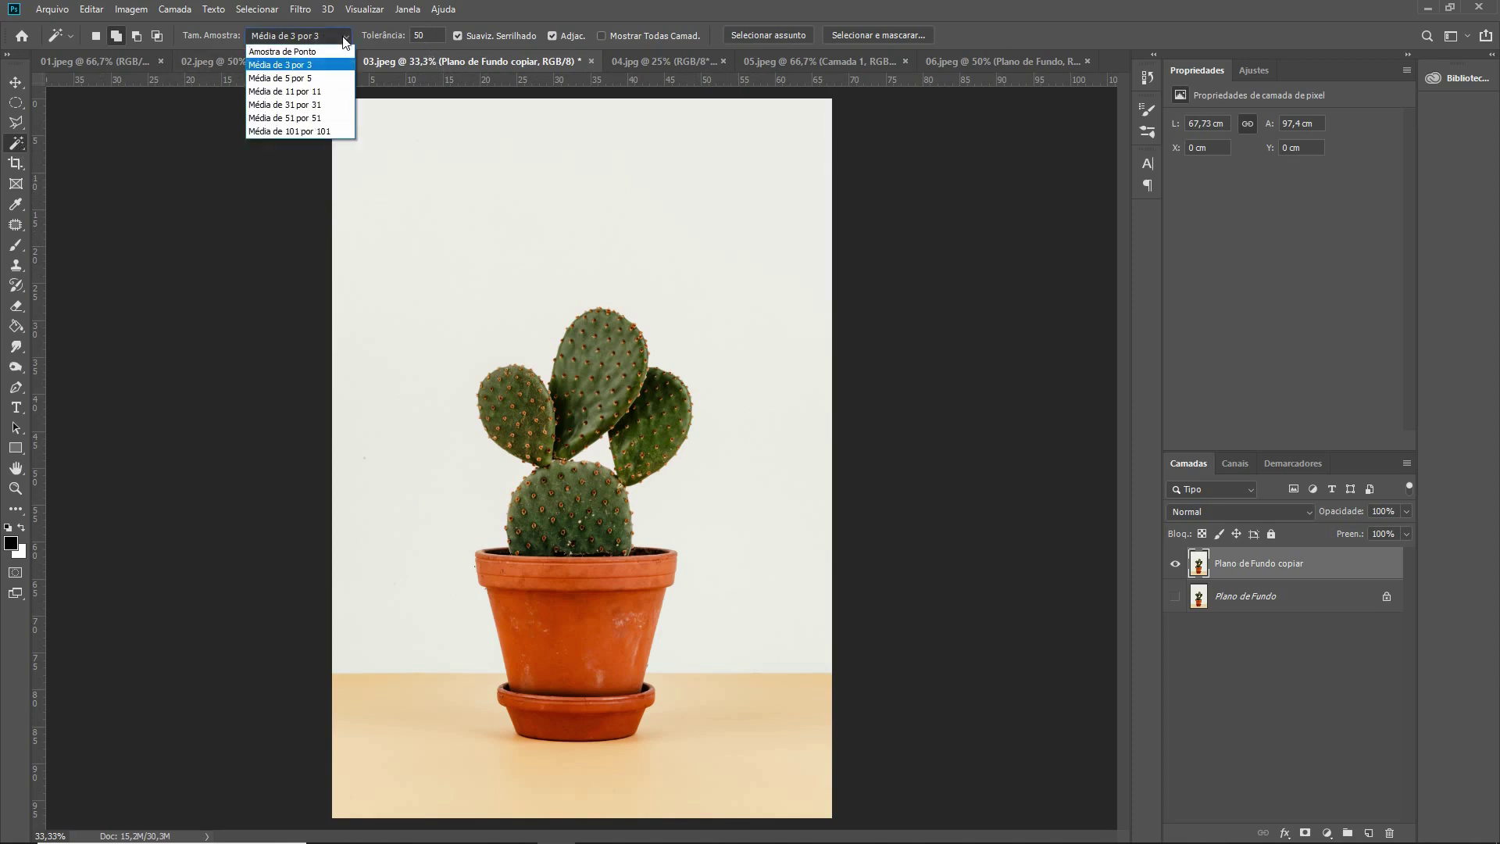
left_click(321, 52)
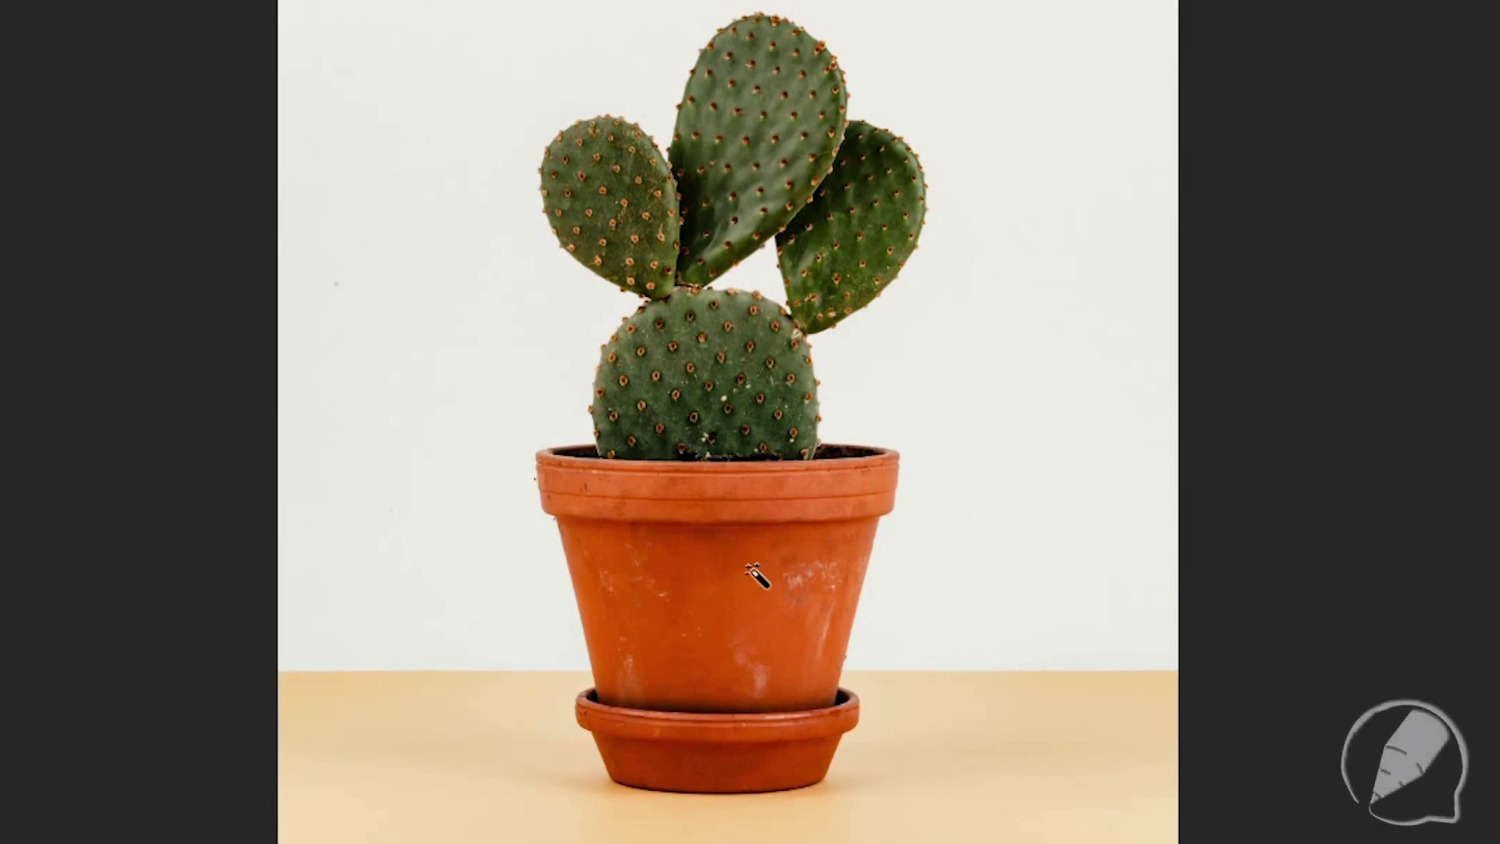
left_click(769, 594)
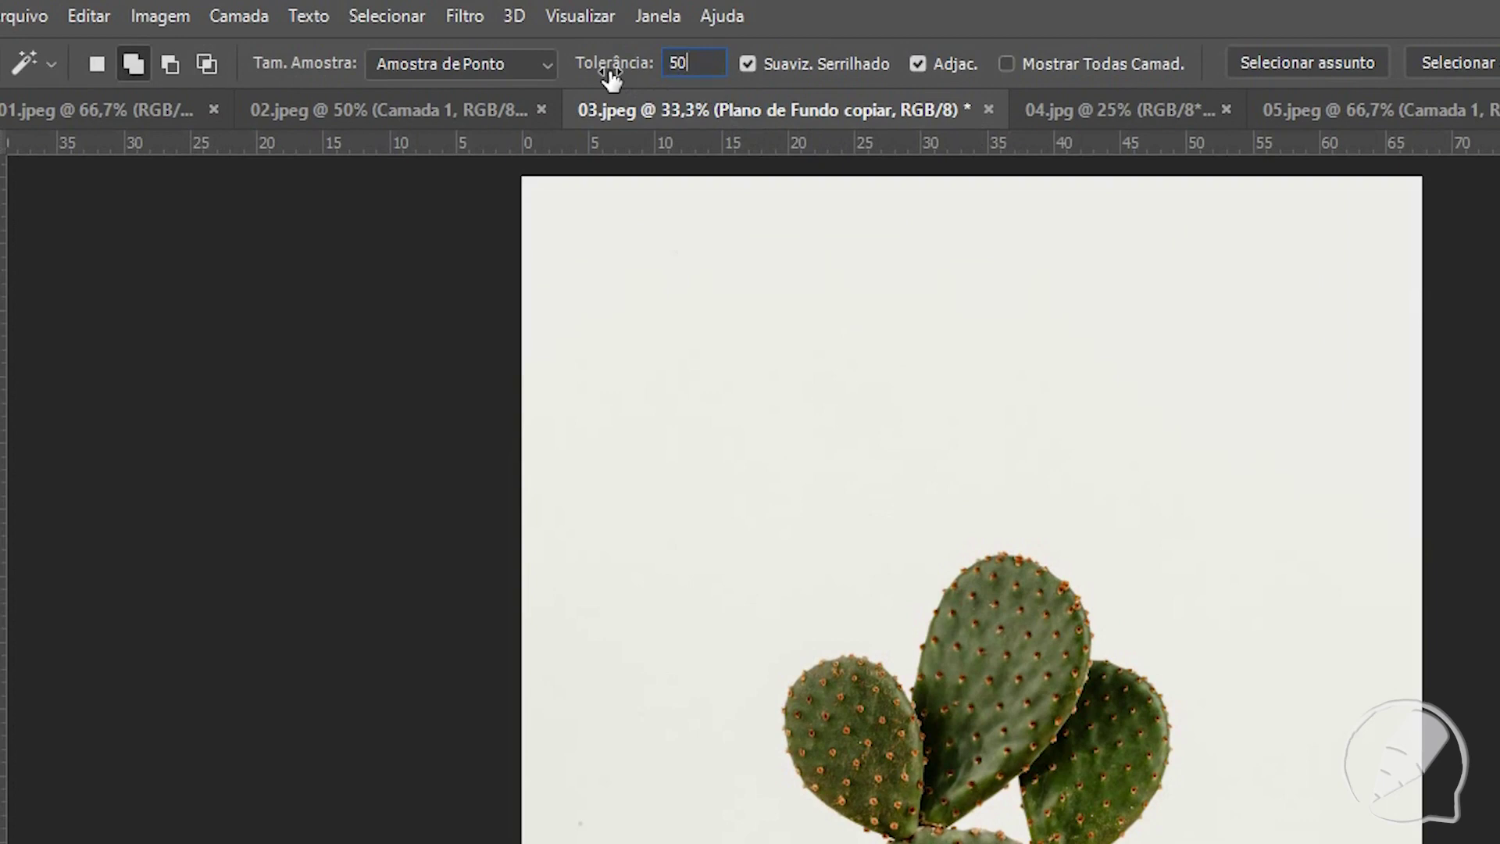
left_click(97, 64)
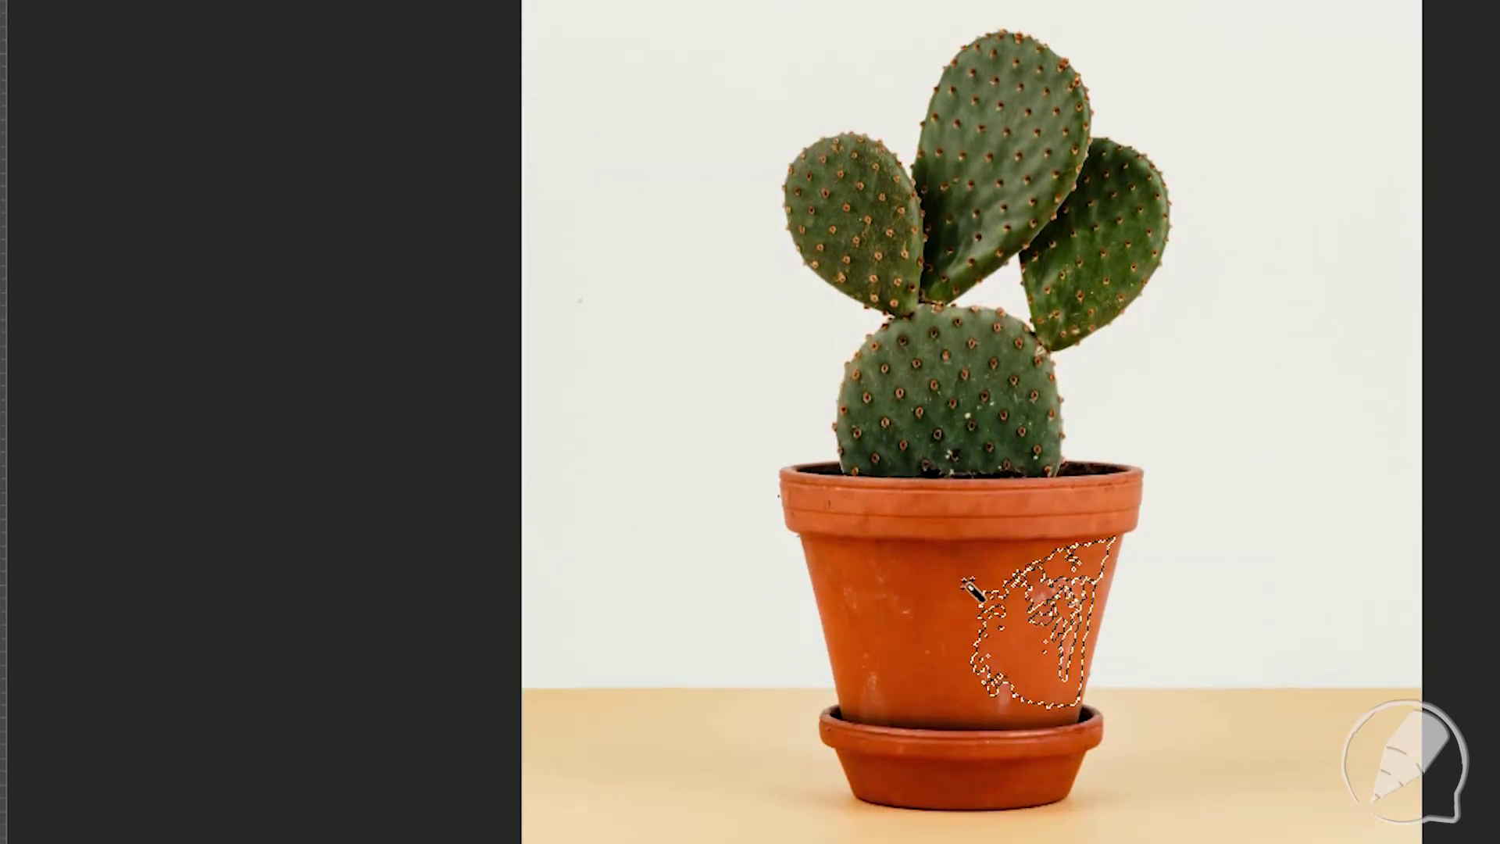
left_click(973, 587)
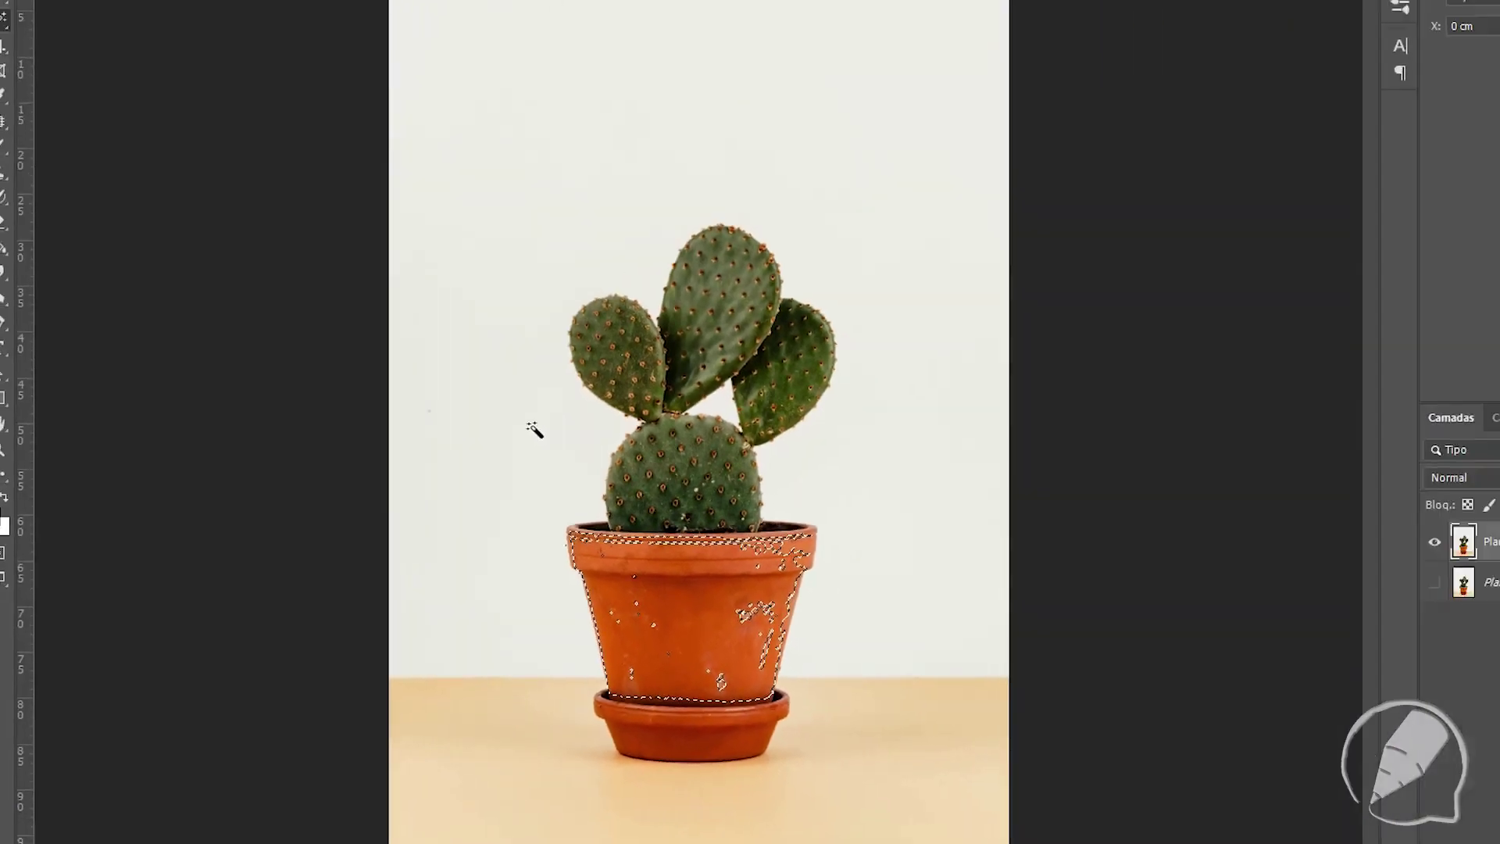
left_click(452, 477)
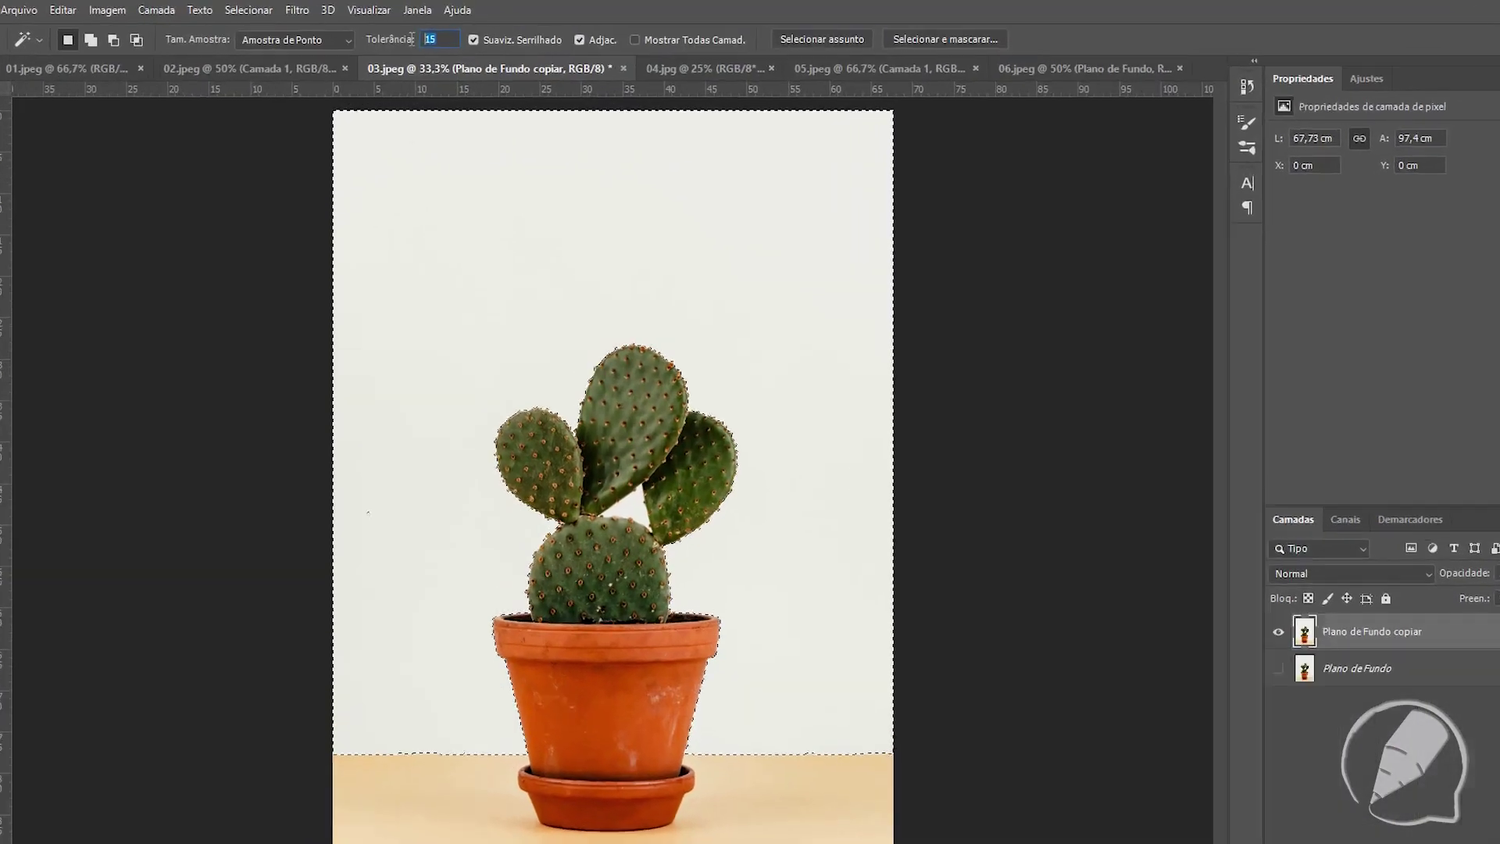
Step: Reselect the wall at tolerance 50, then again at tolerance 30, switching to add mode
double_click(428, 35)
type("50")
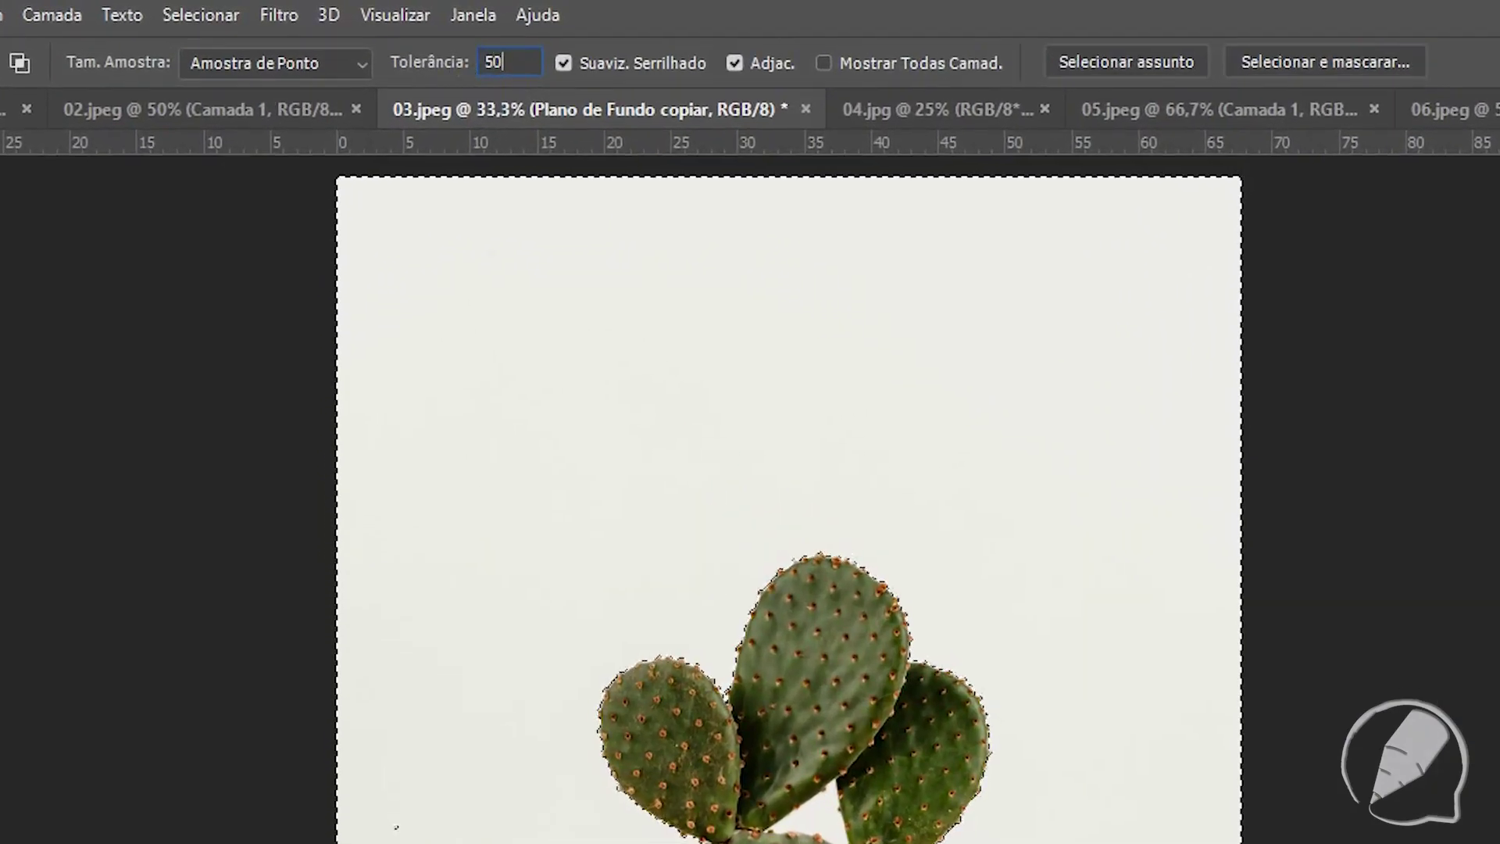
left_click(495, 614)
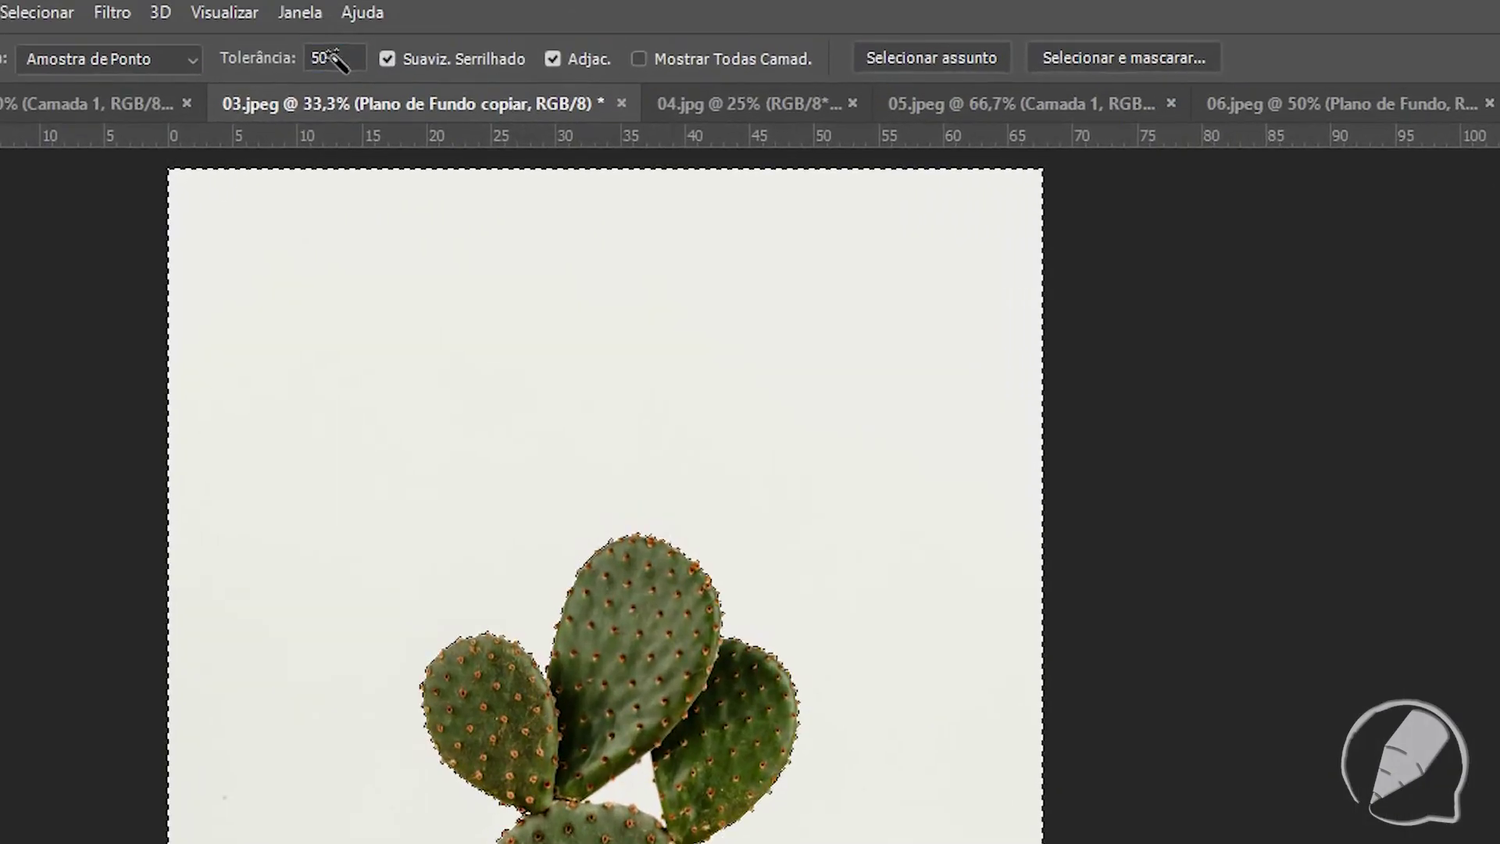
left_click(330, 57)
left_click(134, 345)
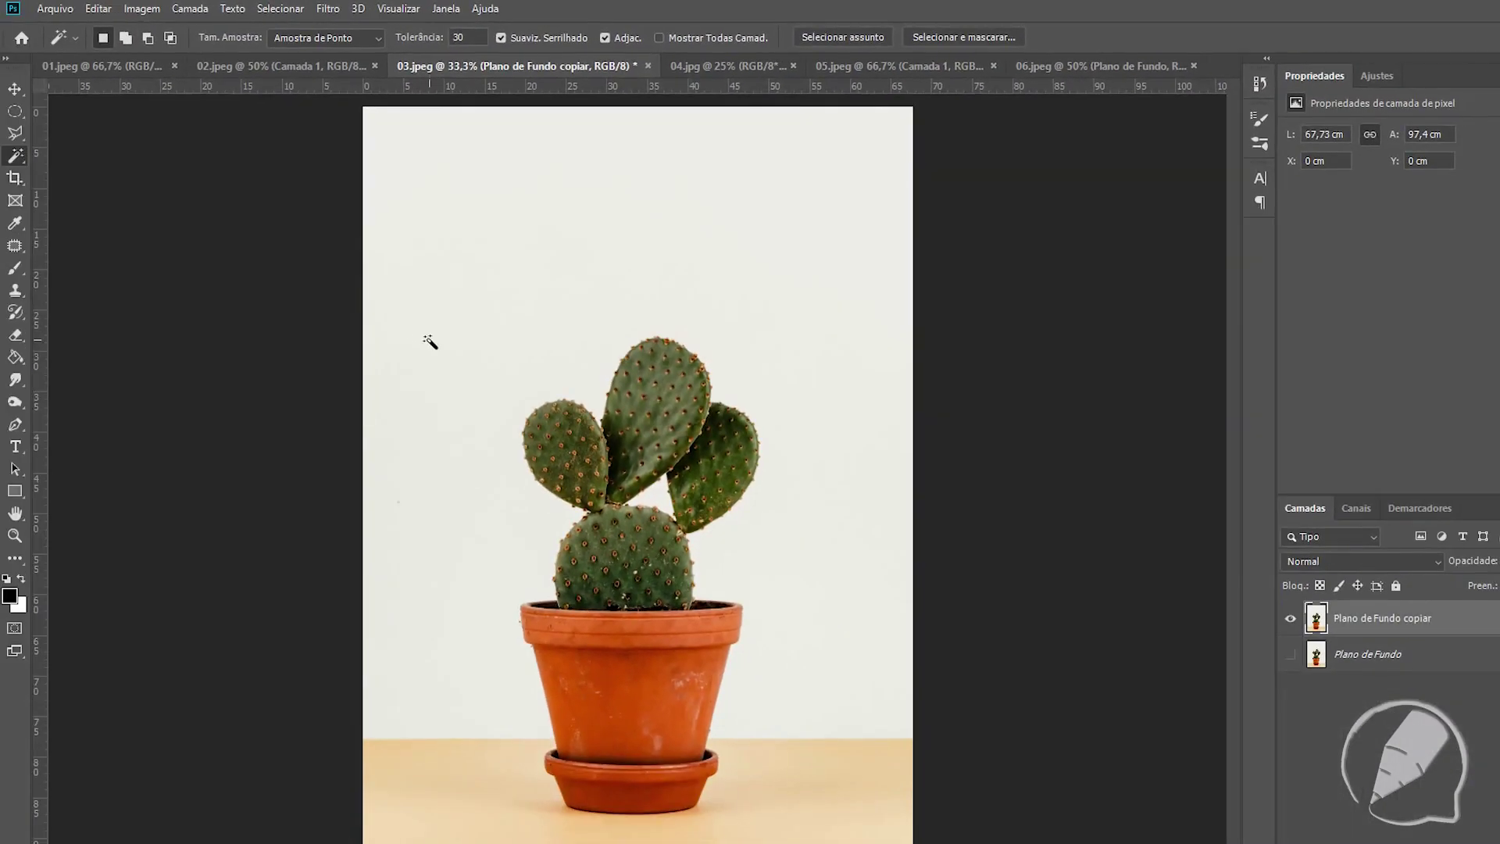
left_click(470, 375)
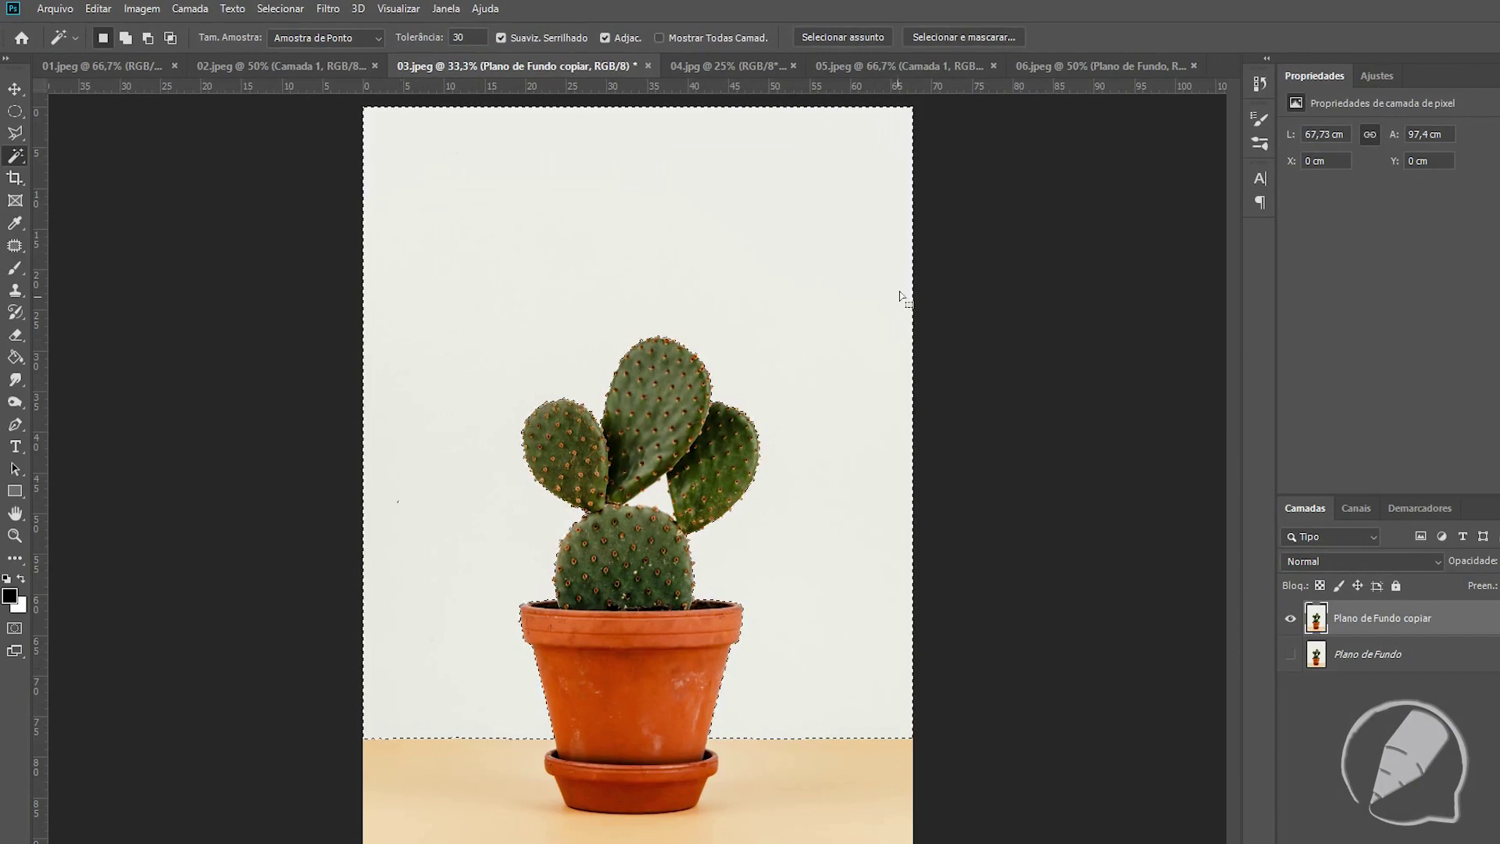
key("shift")
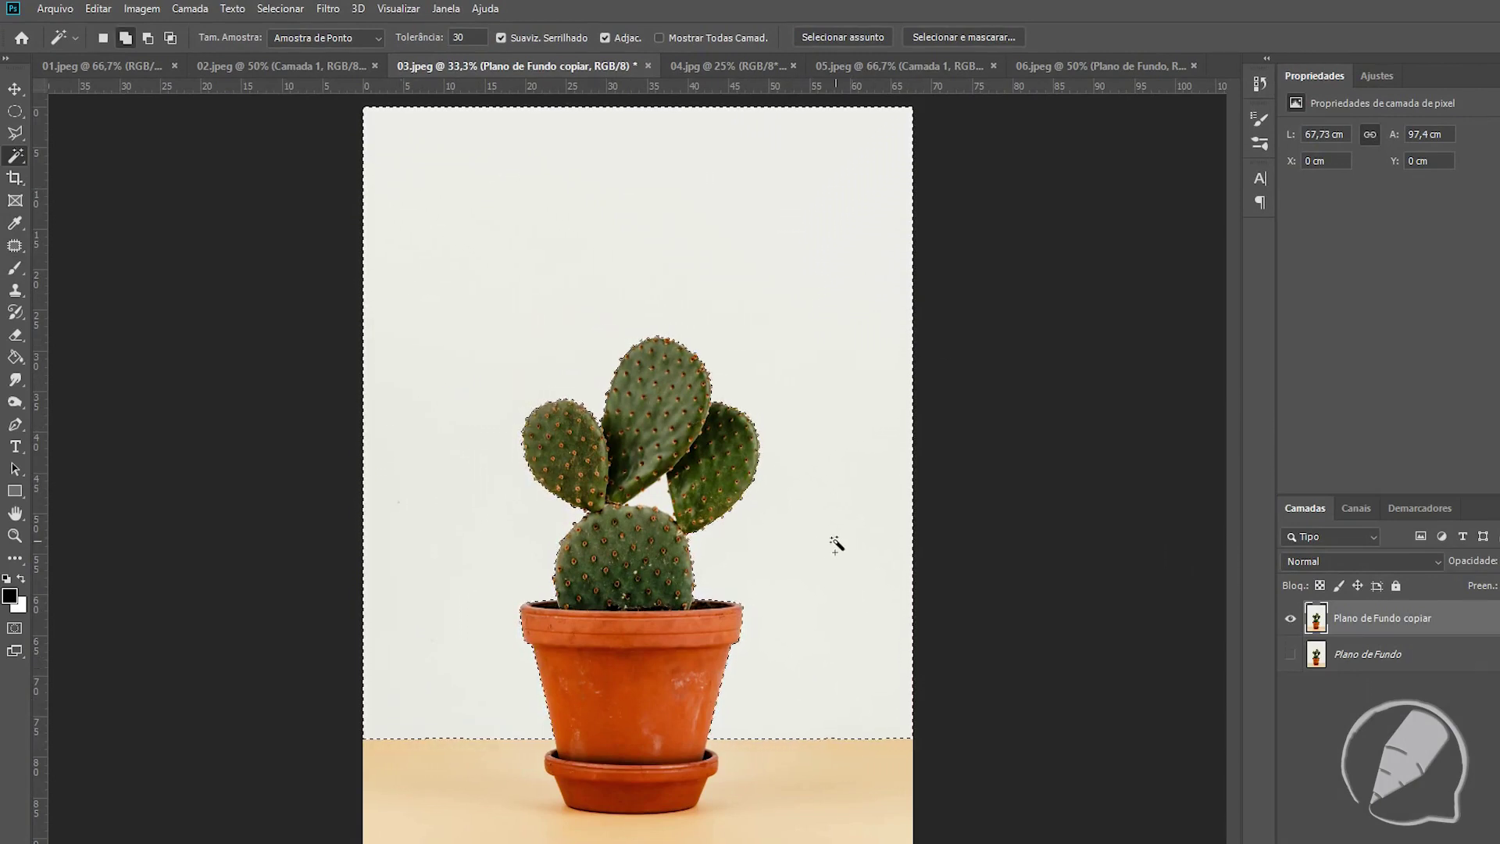
Step: Delete the selected wall pixels and clear the selection
key("Delete")
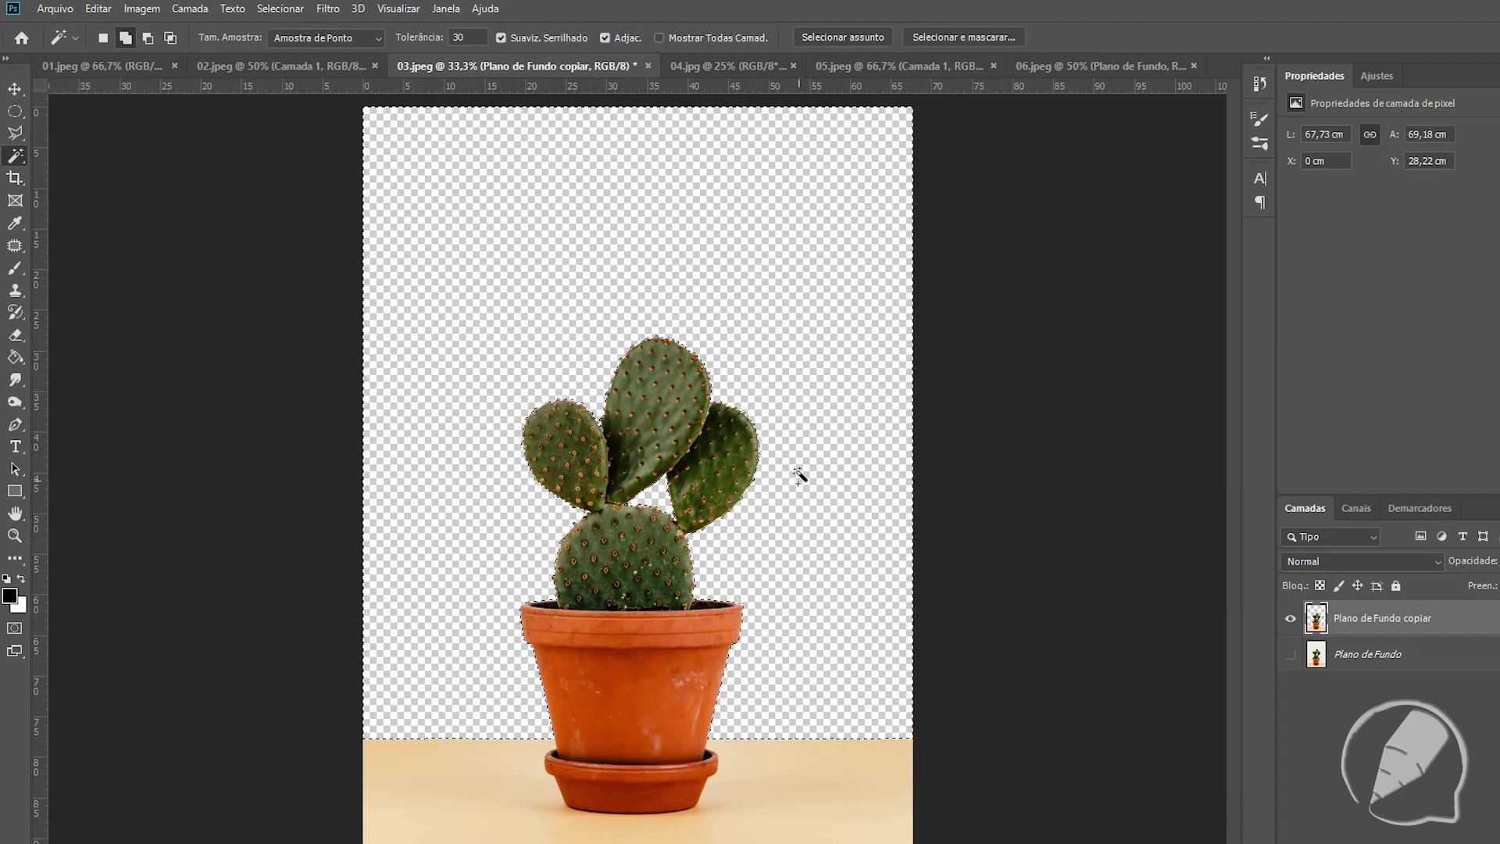
key("m")
key("ctrl+d")
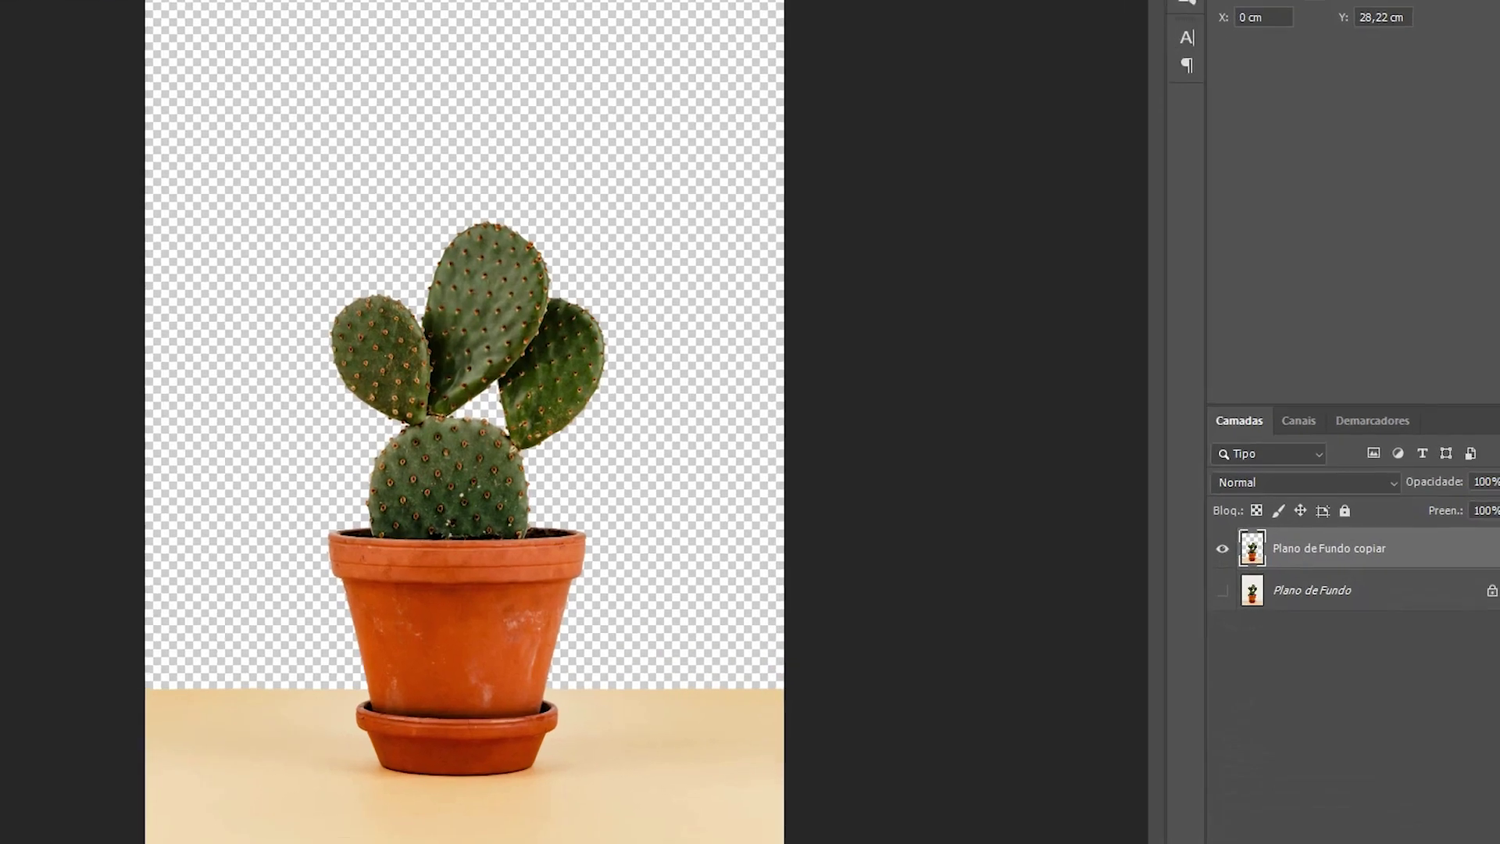
Step: Trash the edited copy layer and make a fresh duplicate of Plano de Fundo
left_click_drag(1219, 339, 1407, 827)
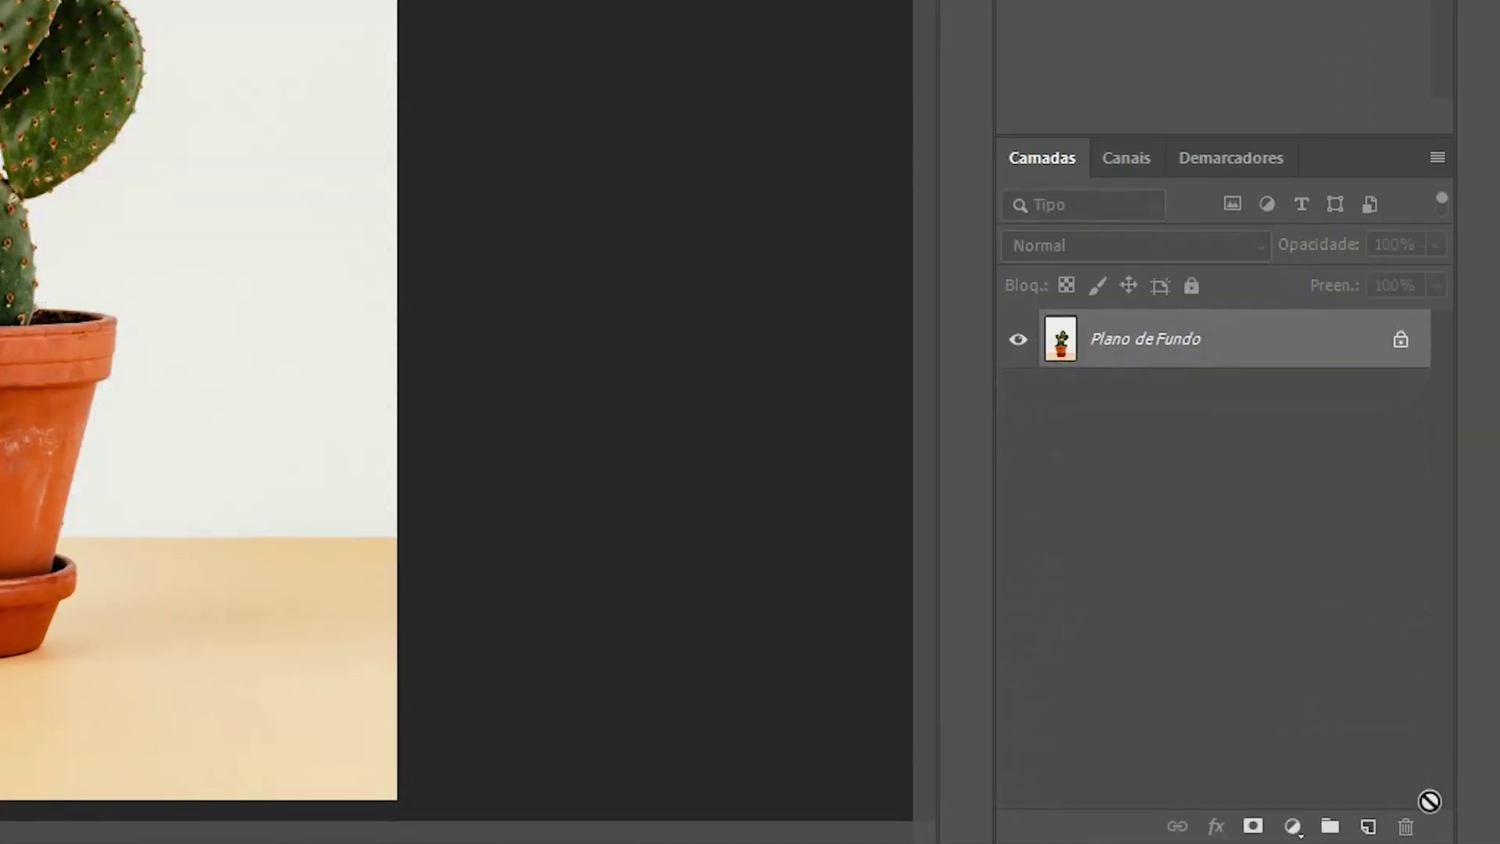
left_click_drag(1166, 359, 1369, 826)
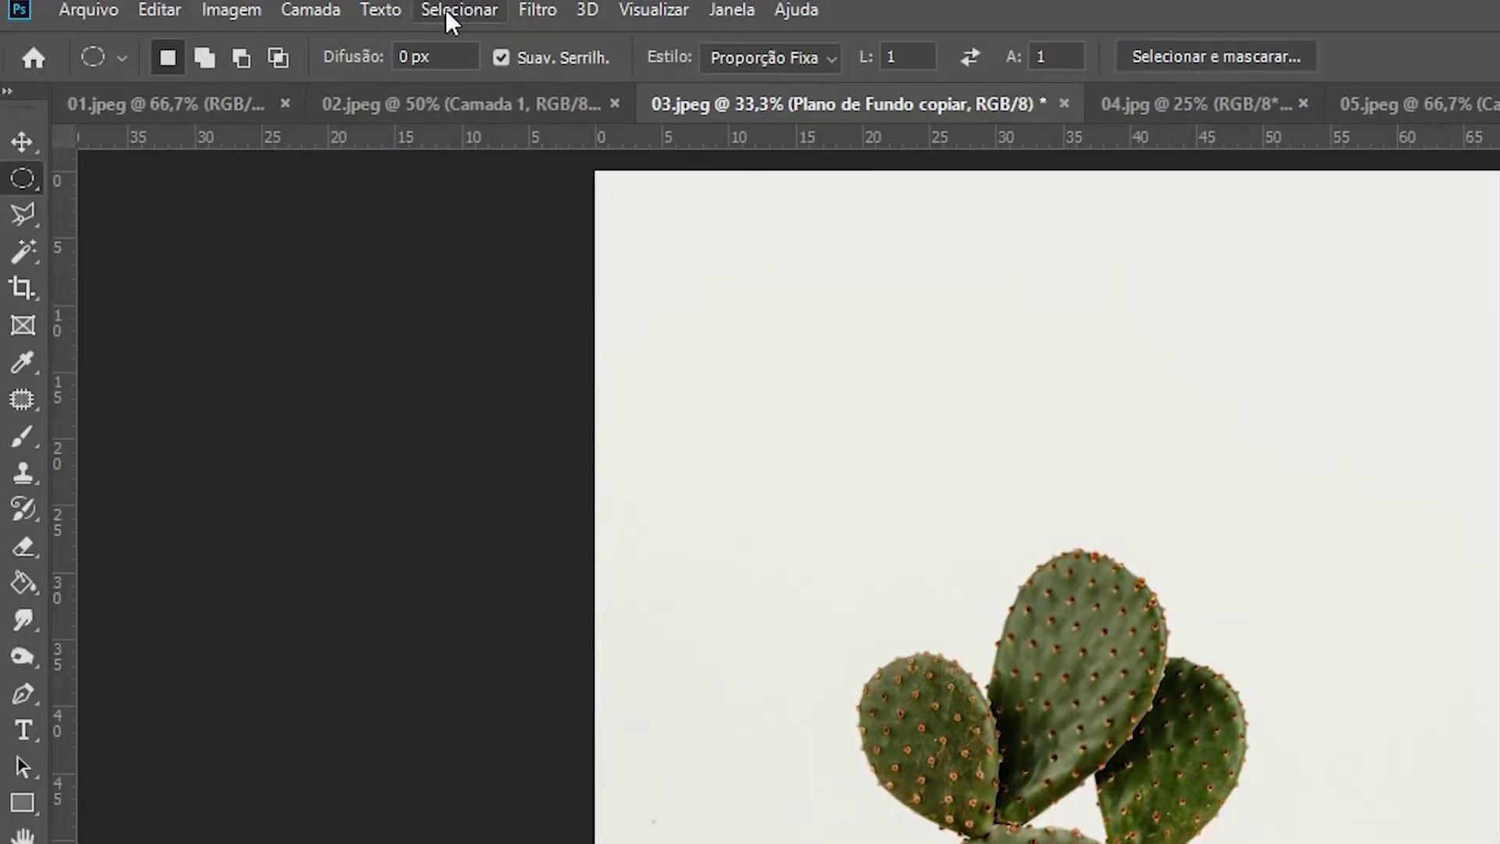
left_click(447, 12)
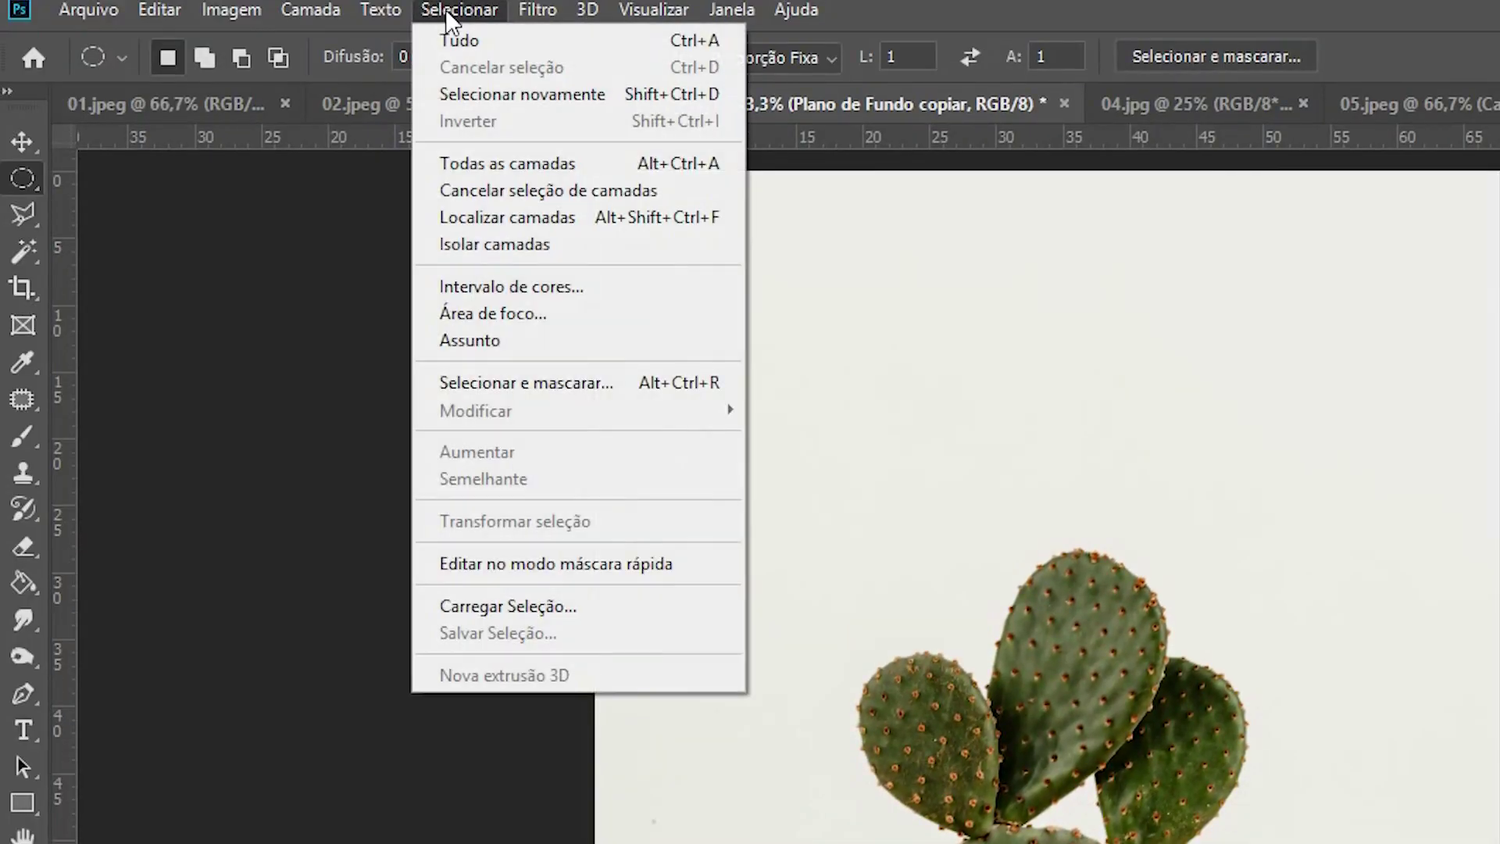
Step: Select the pale wall with Intervalo de cores, sampling the table and then the wall, fuzziness 40
left_click(525, 283)
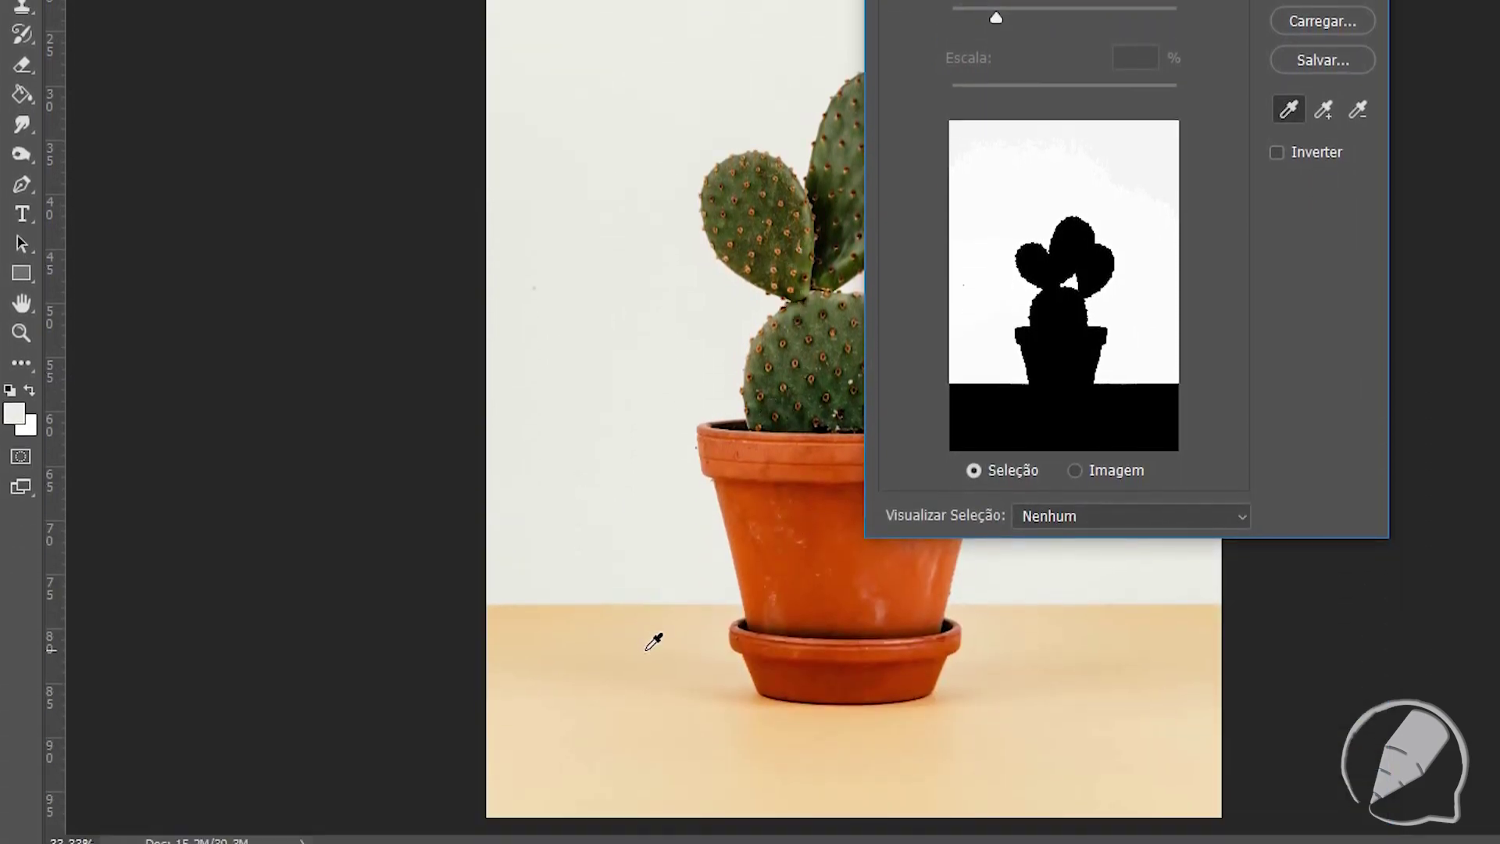
left_click(653, 642)
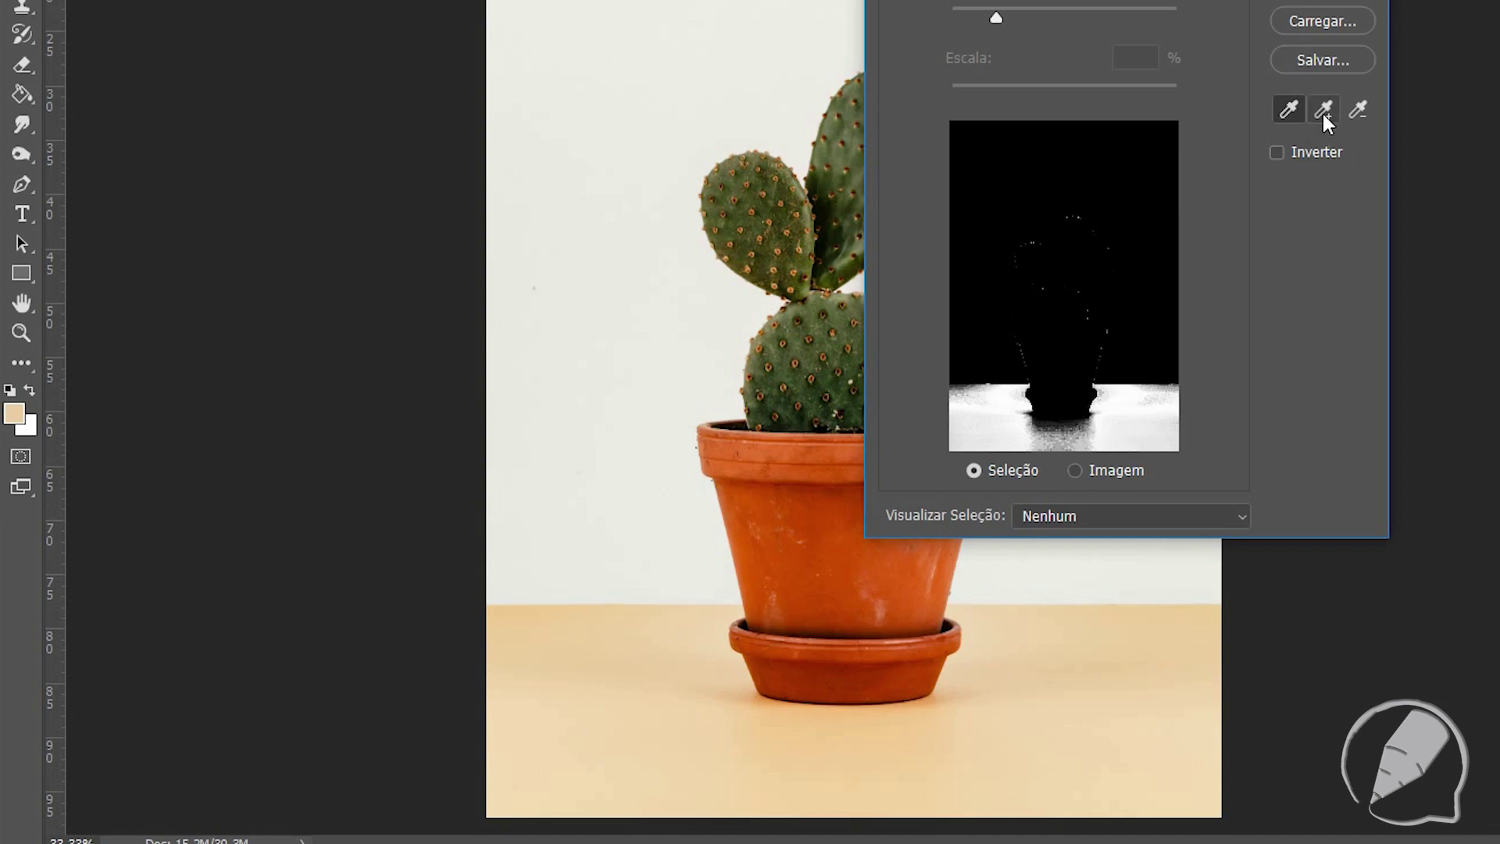
left_click(1326, 109)
left_click(778, 722)
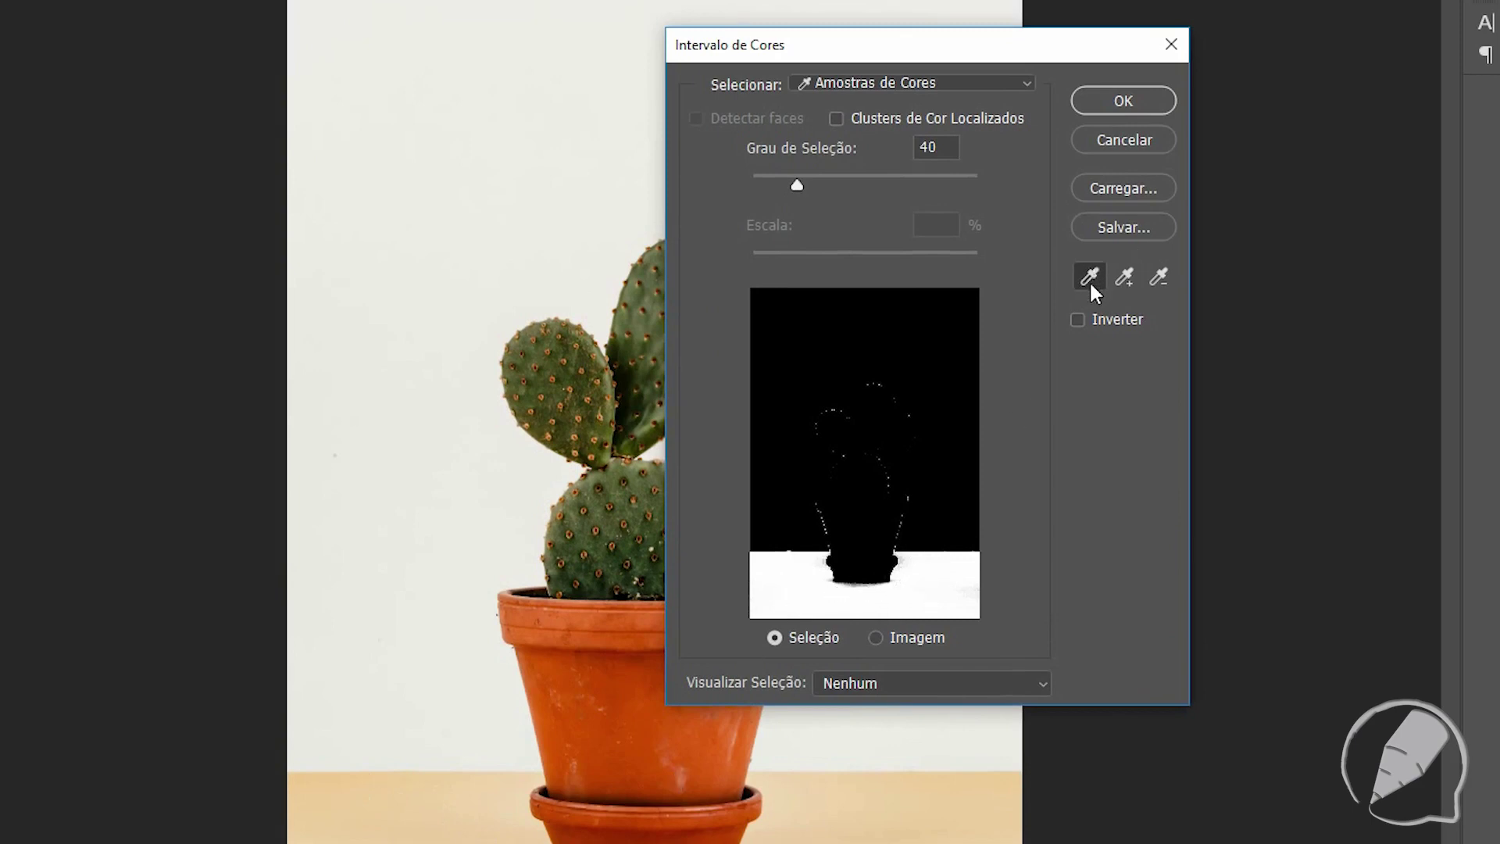
left_click(405, 215)
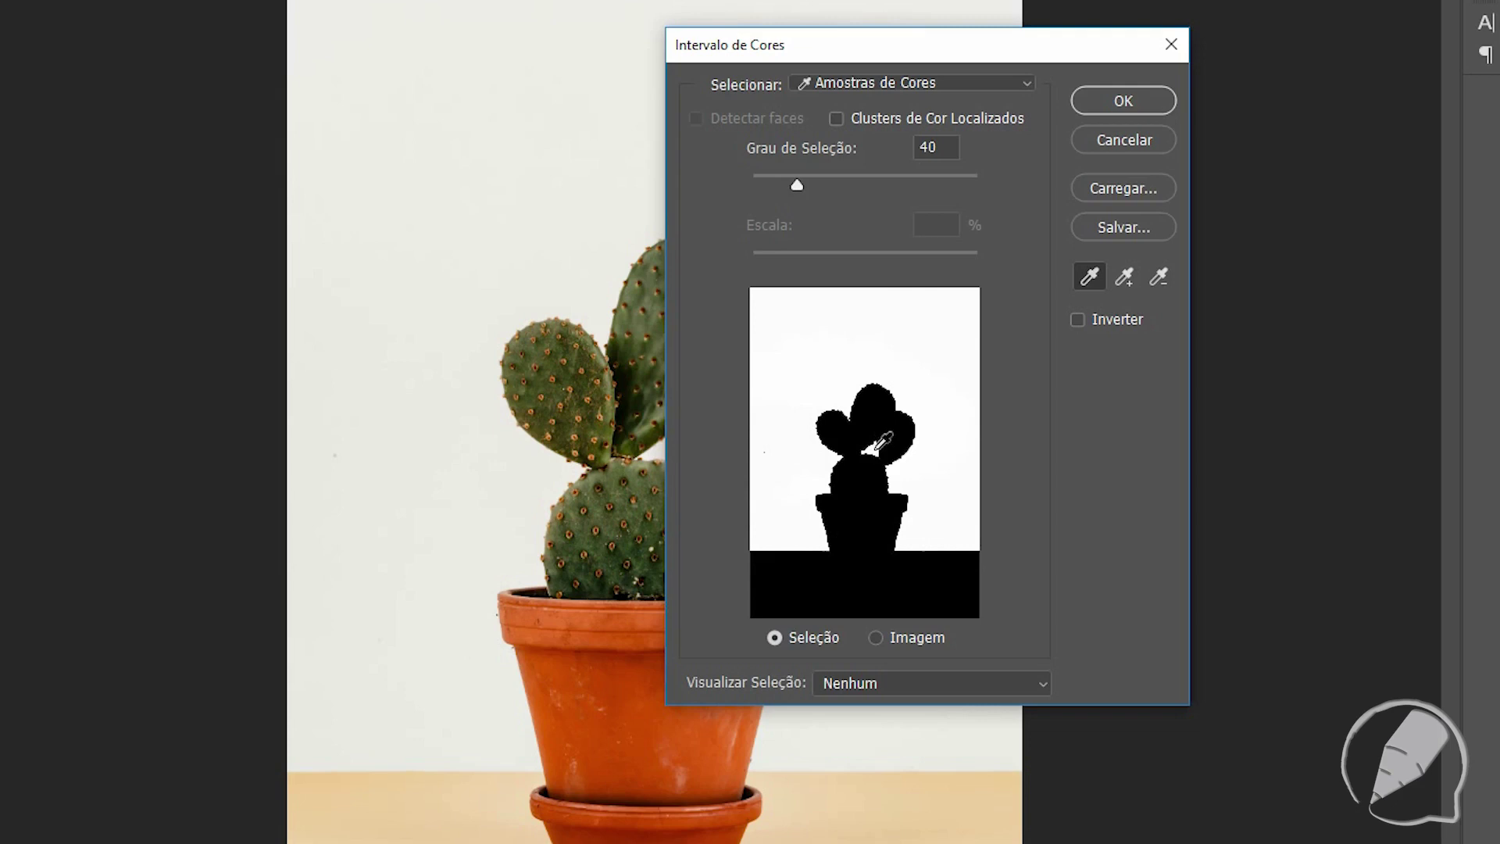
left_click(1121, 100)
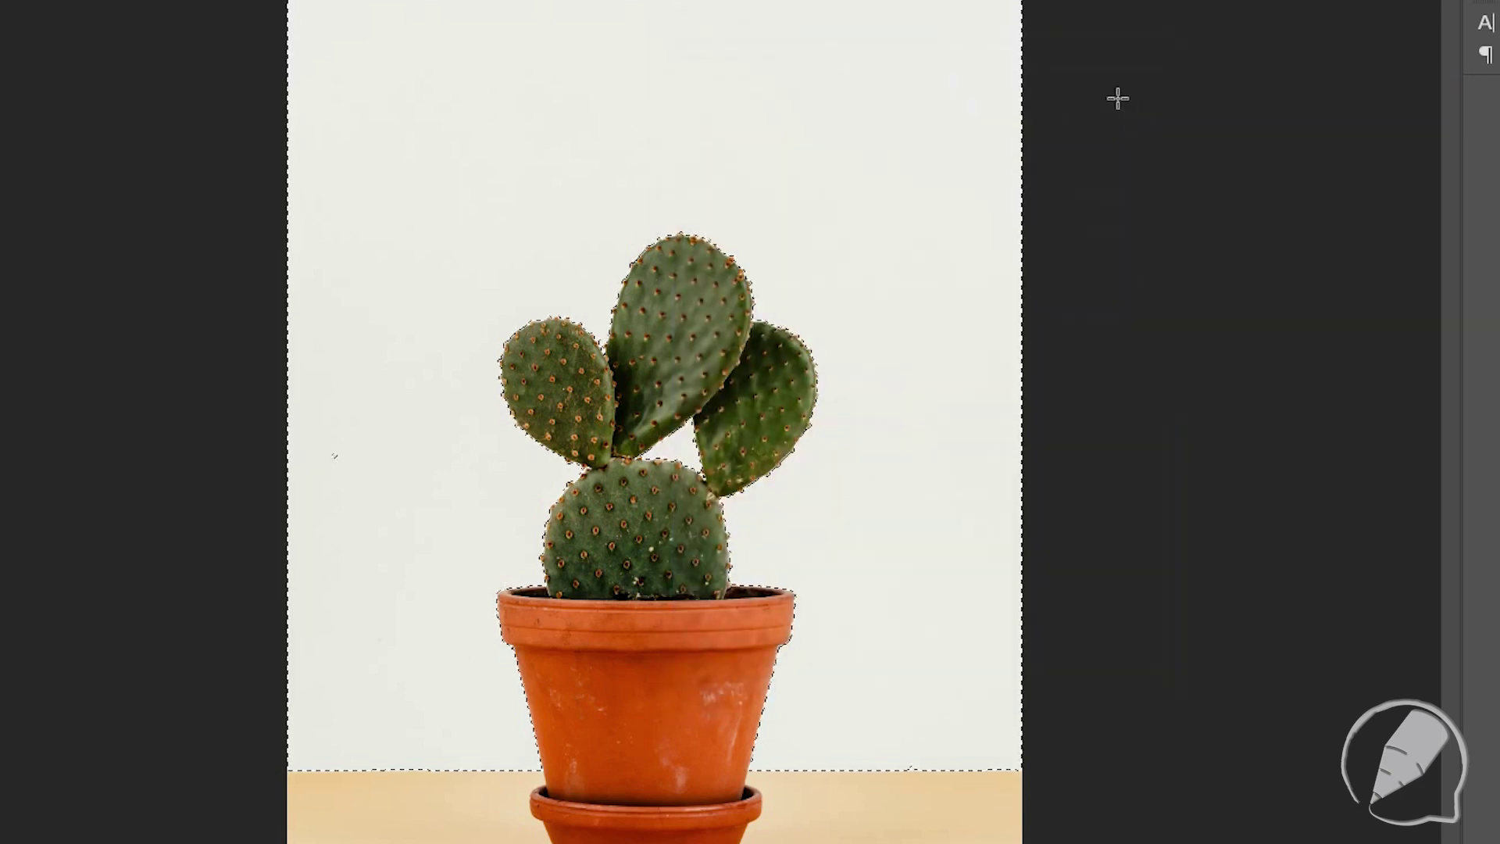
Step: Delete the selected wall, hide the original background, and unlock the layer as Camada 0
key("Delete")
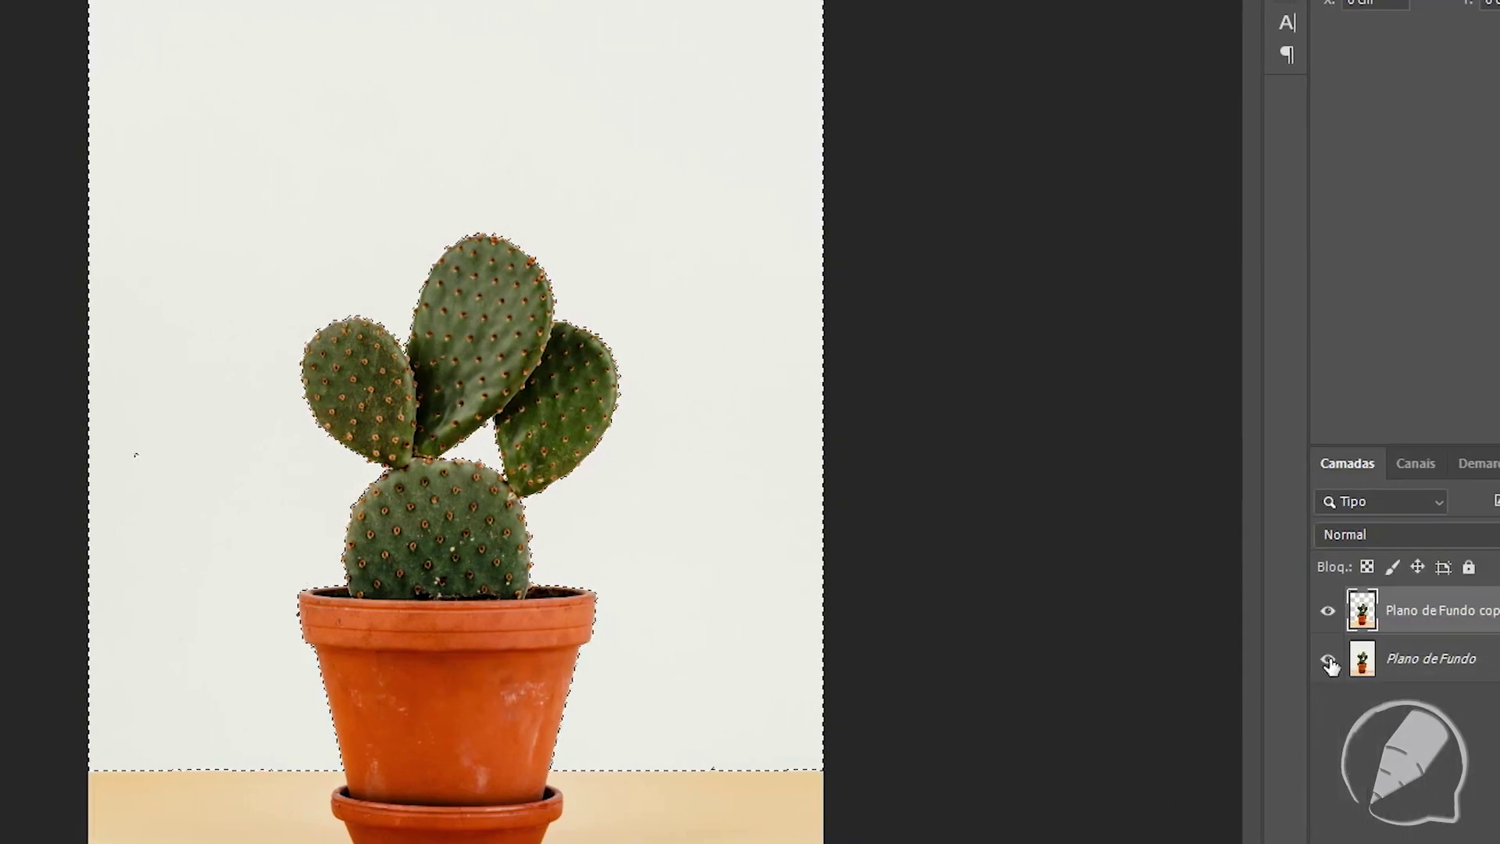
left_click(1129, 658)
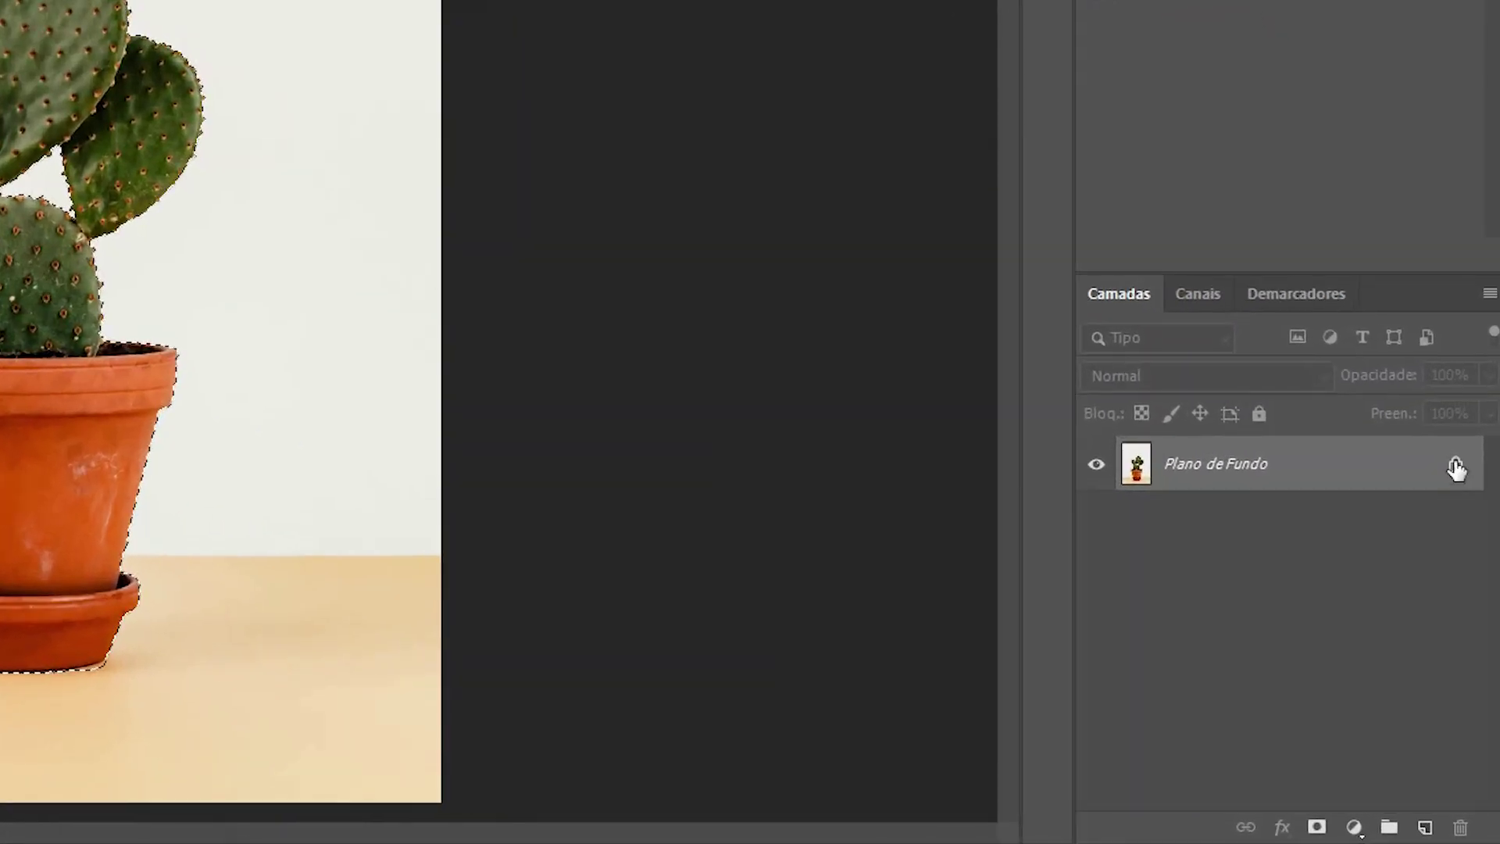
left_click_drag(1455, 471, 1461, 831)
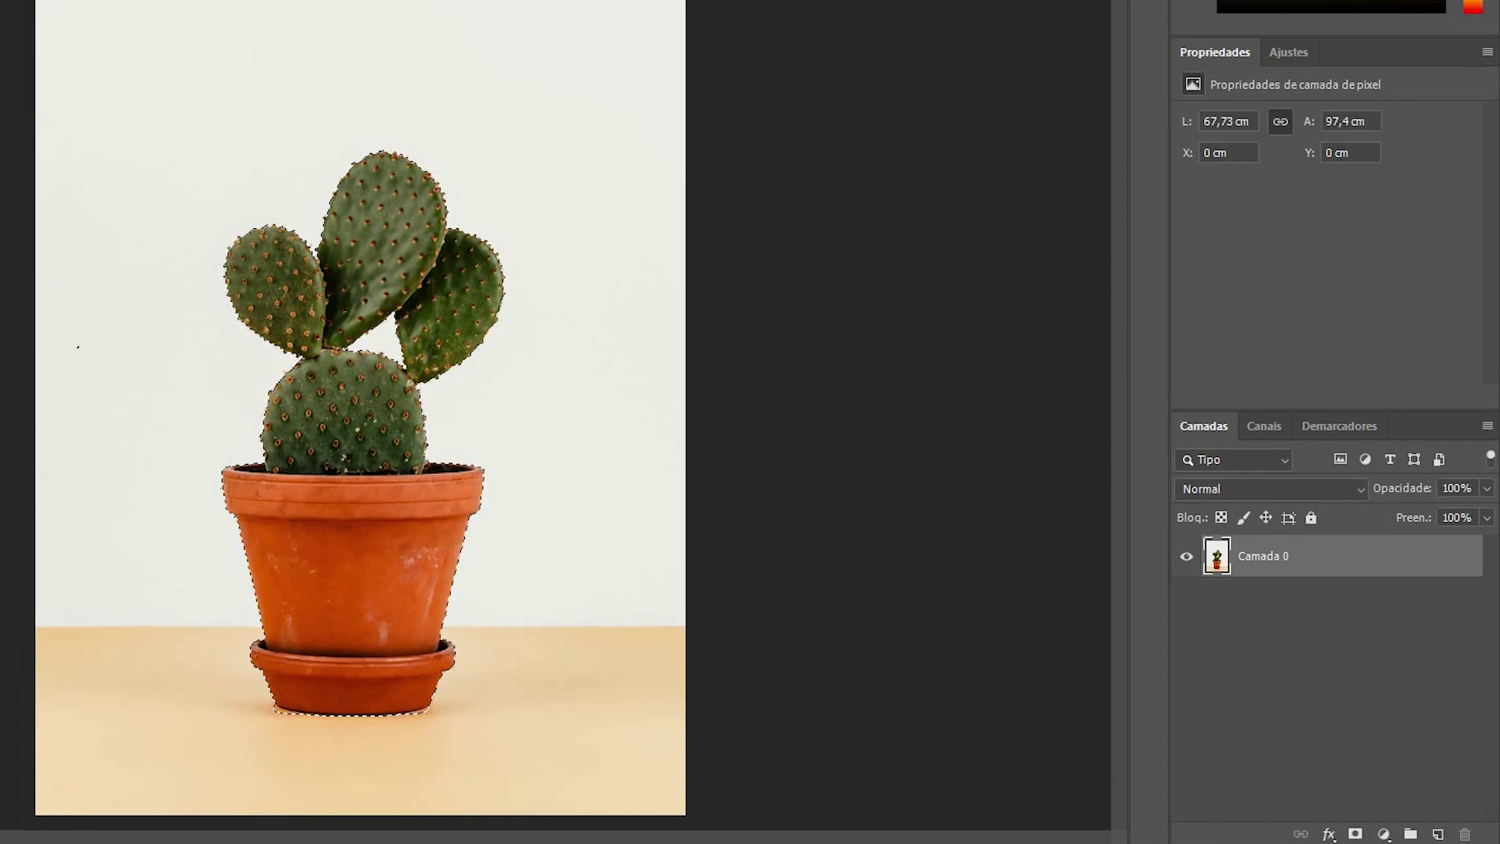
Step: Undo an accidental cactus deletion, invert with Selecionar > Inverter, and delete the wall and table
key("Delete")
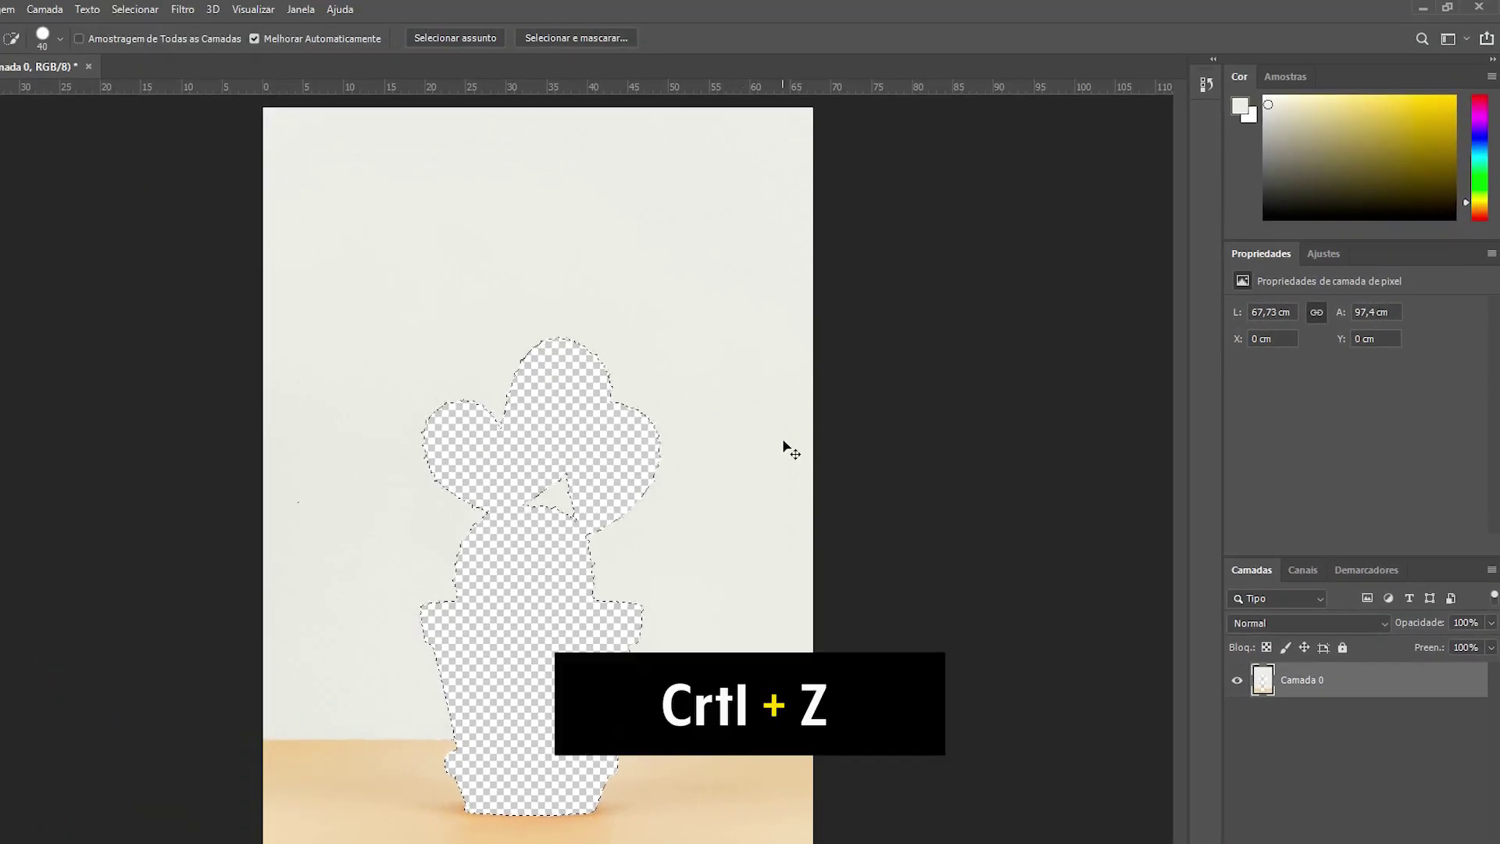
key("ctrl+z")
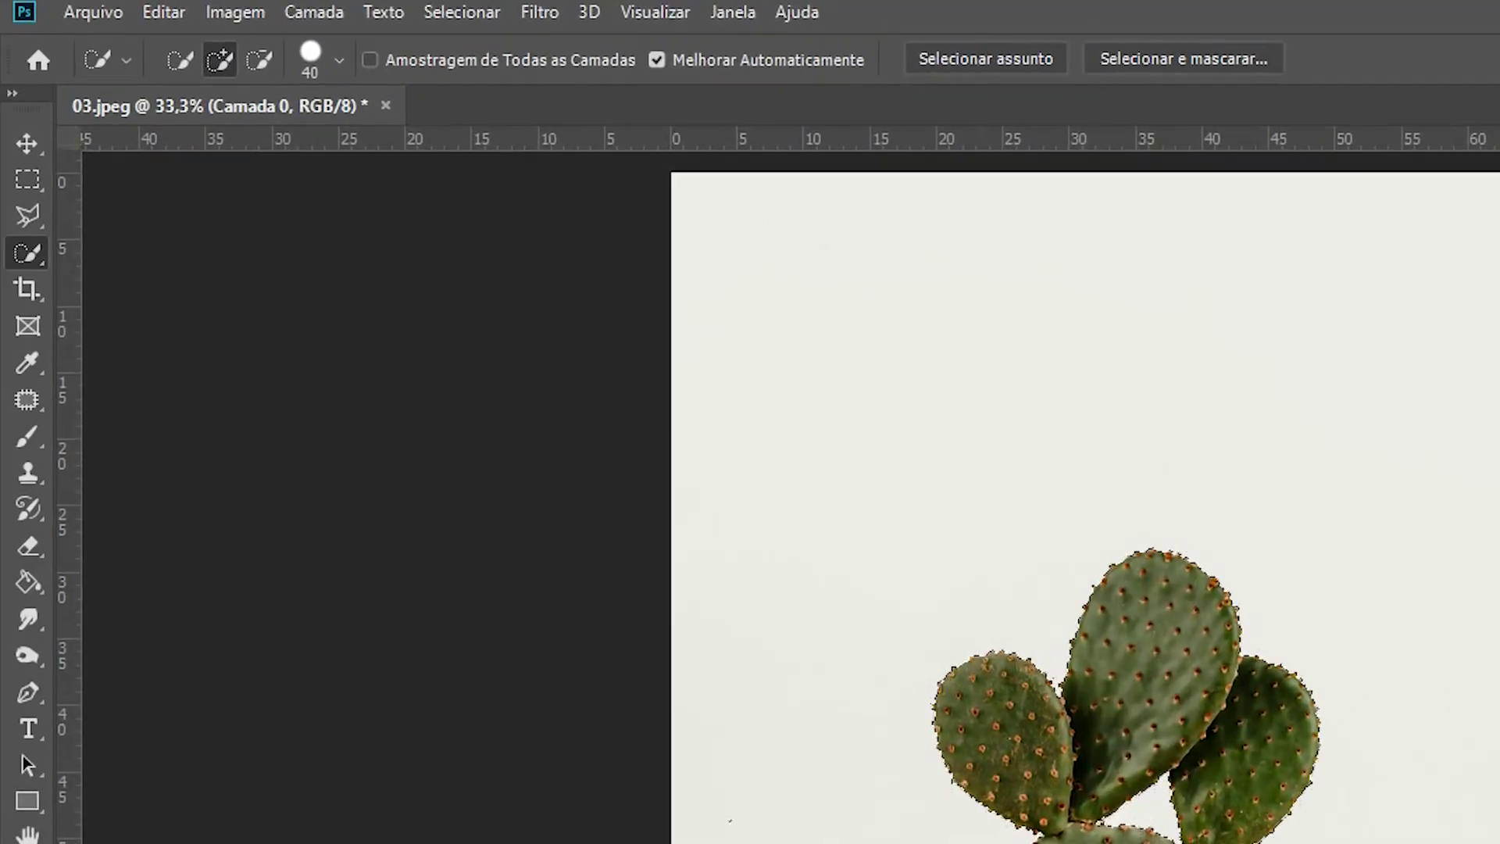
left_click(453, 11)
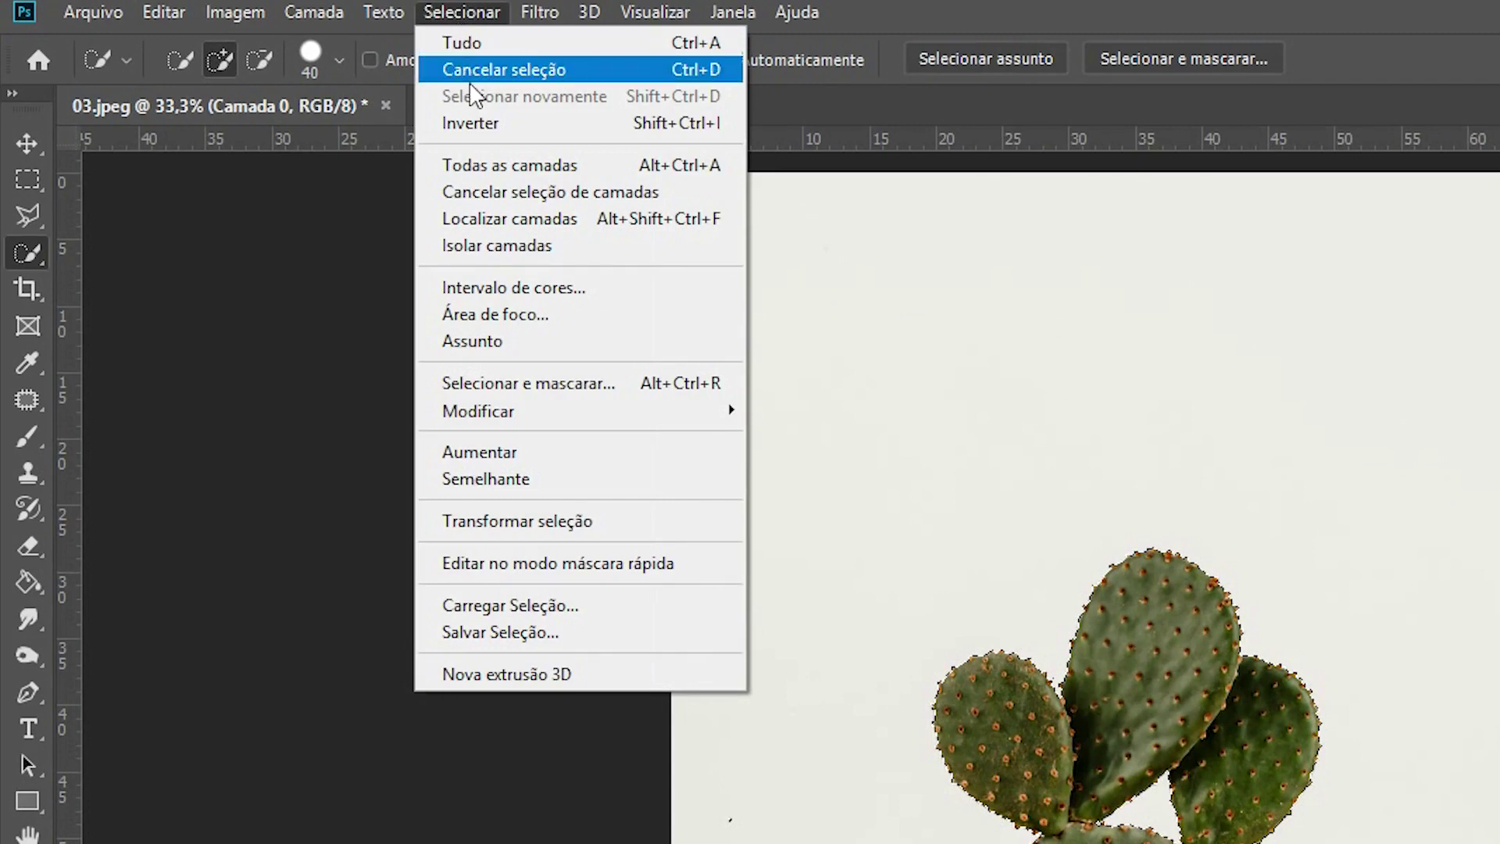
left_click(472, 123)
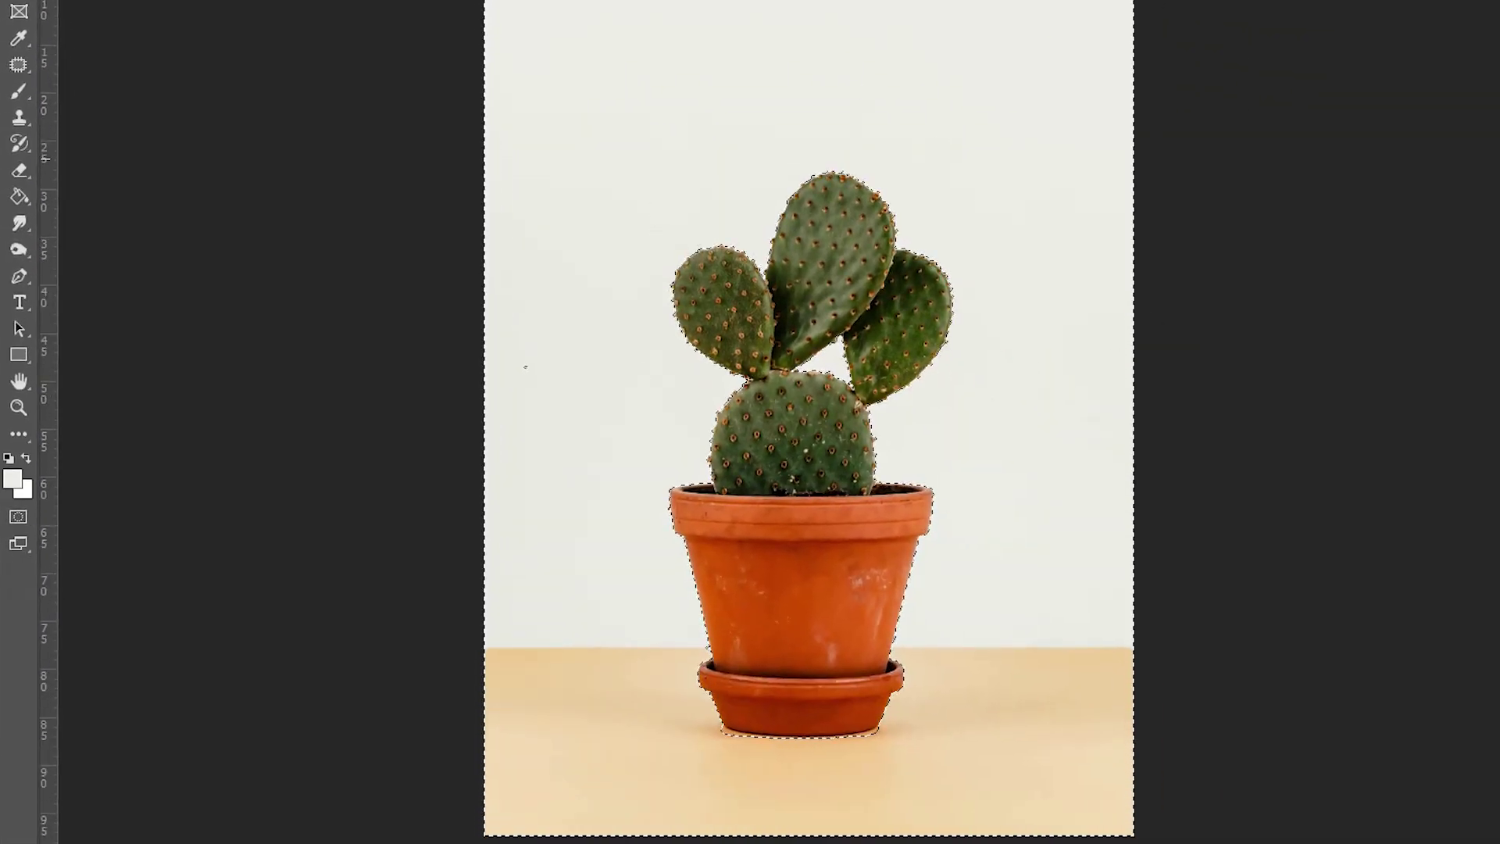
key("Delete")
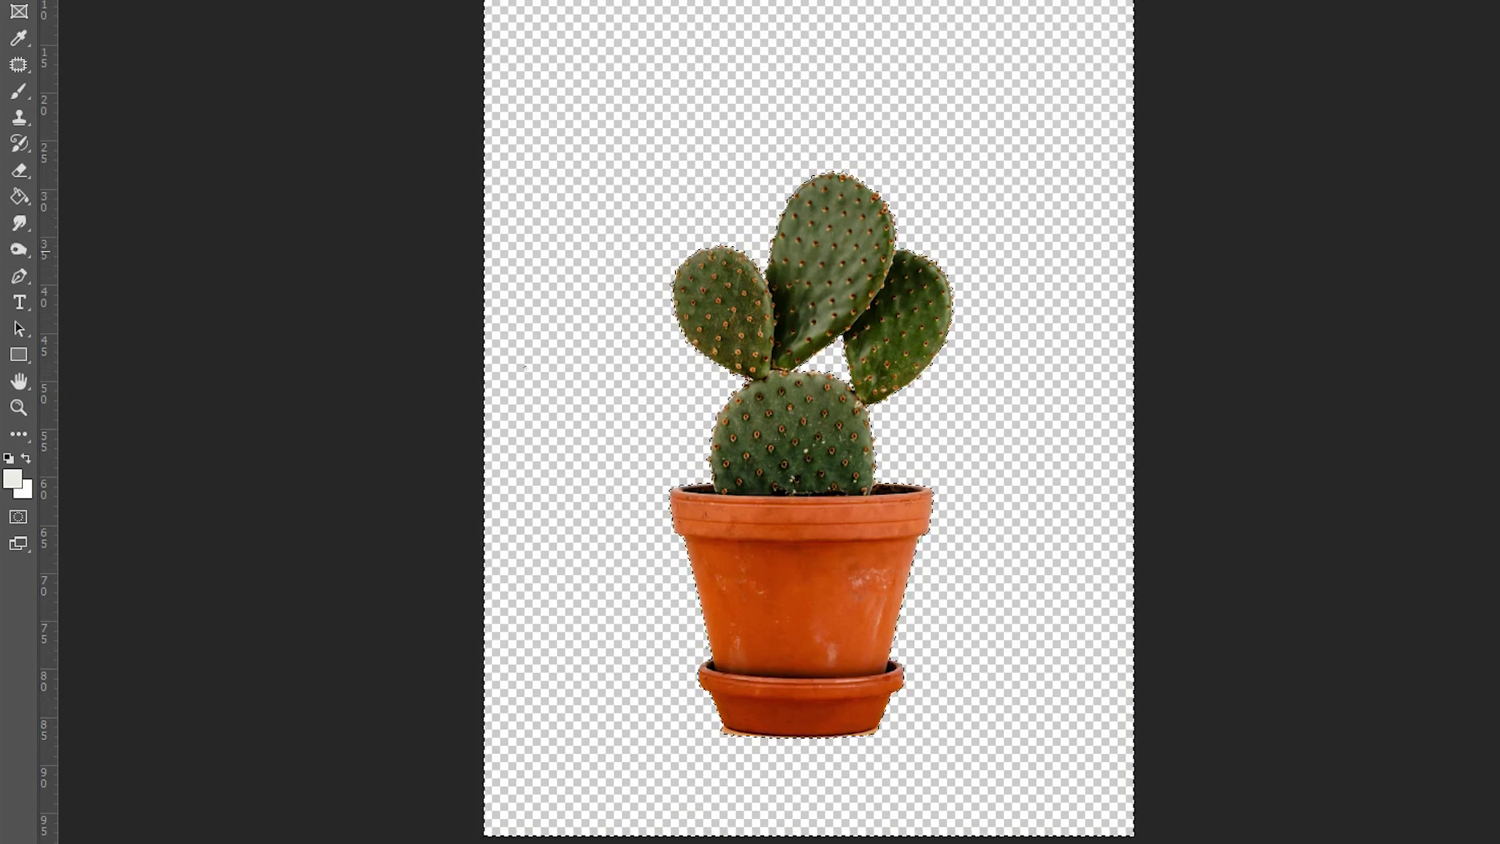
Step: Invert the selection back to the cactus and pot with Shift+Ctrl+I
key("ctrl+shift+i")
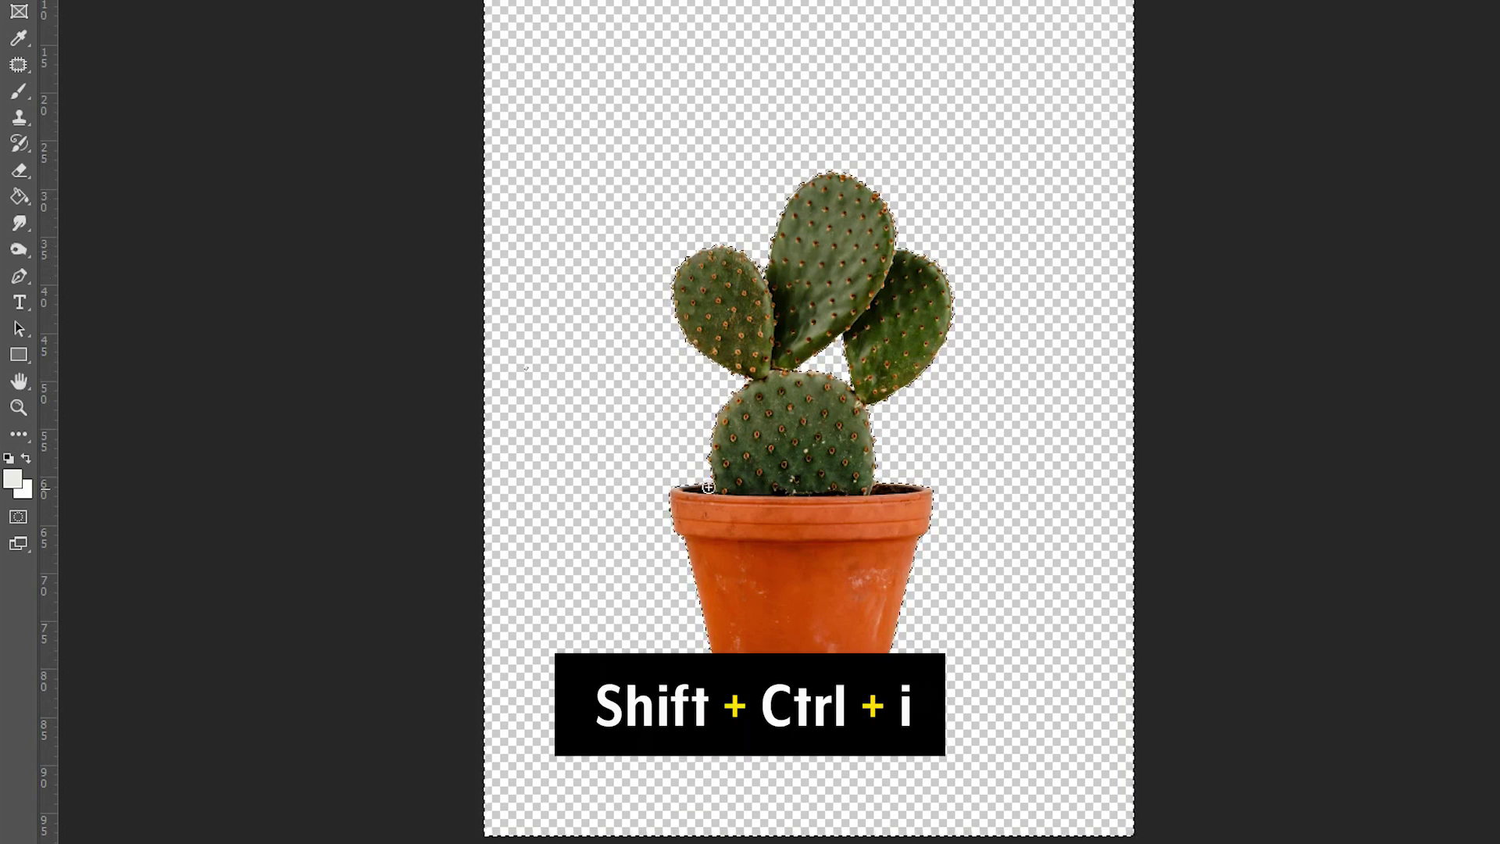